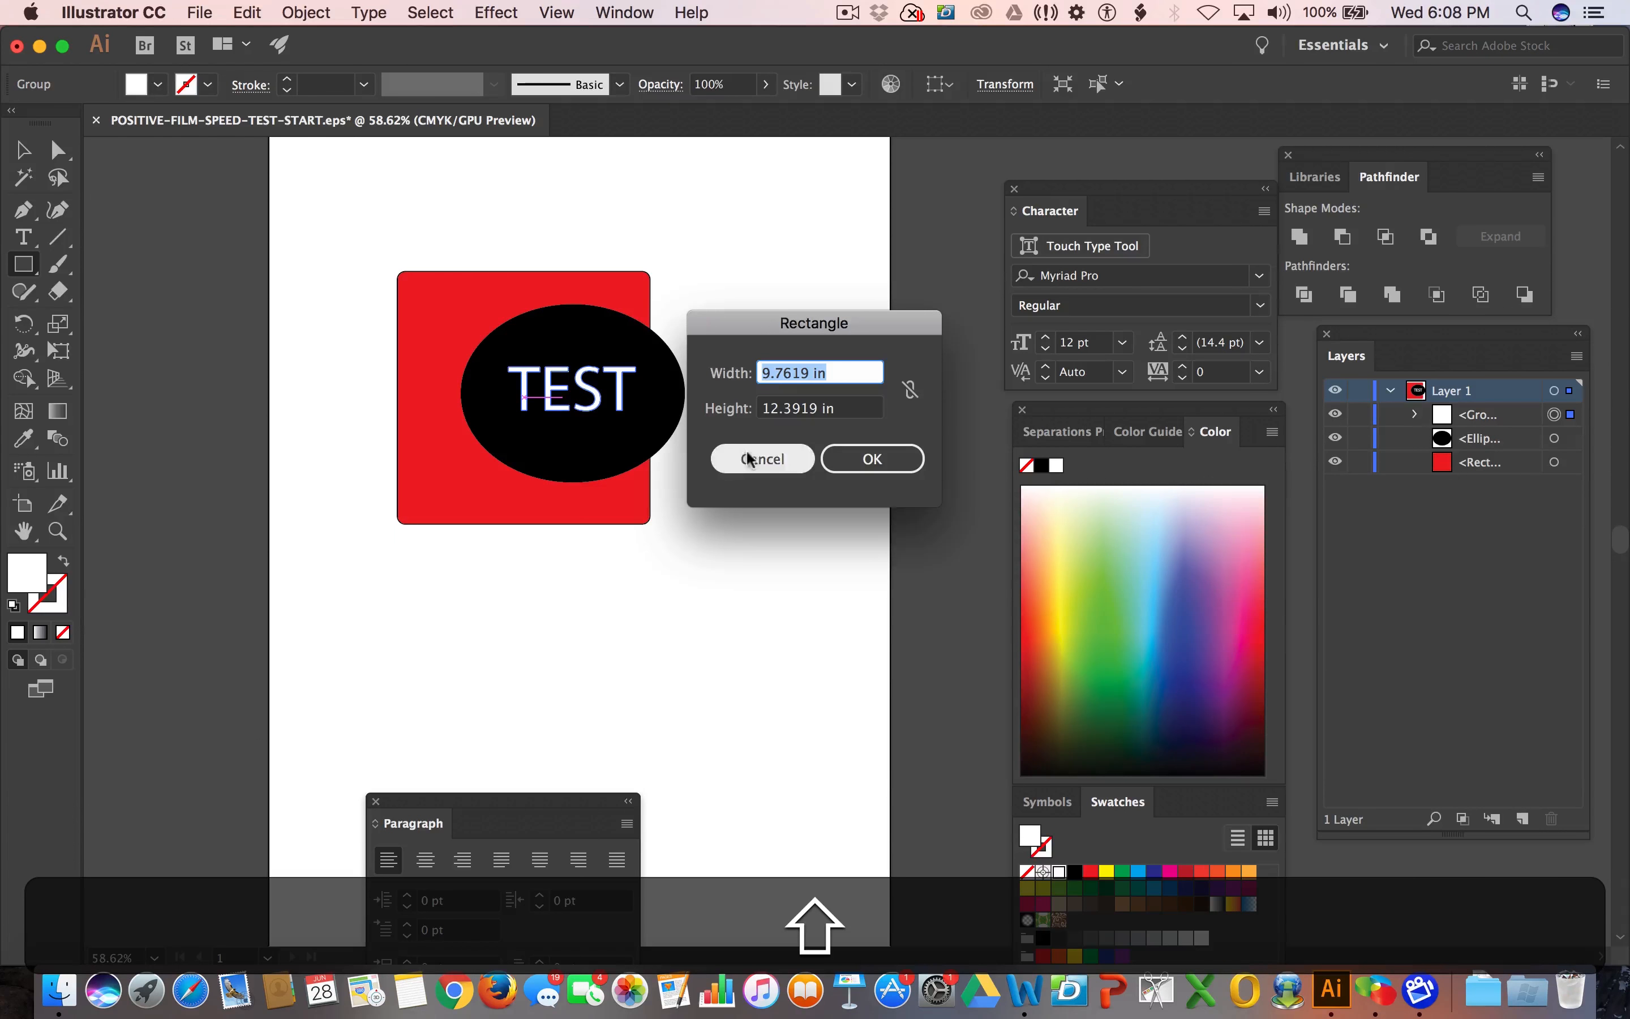
Try deleting the white TEST lettering by selecting everything with the same fill color, and undo the deletion.
left_click(58, 149)
scroll(401, 345, "up", 3)
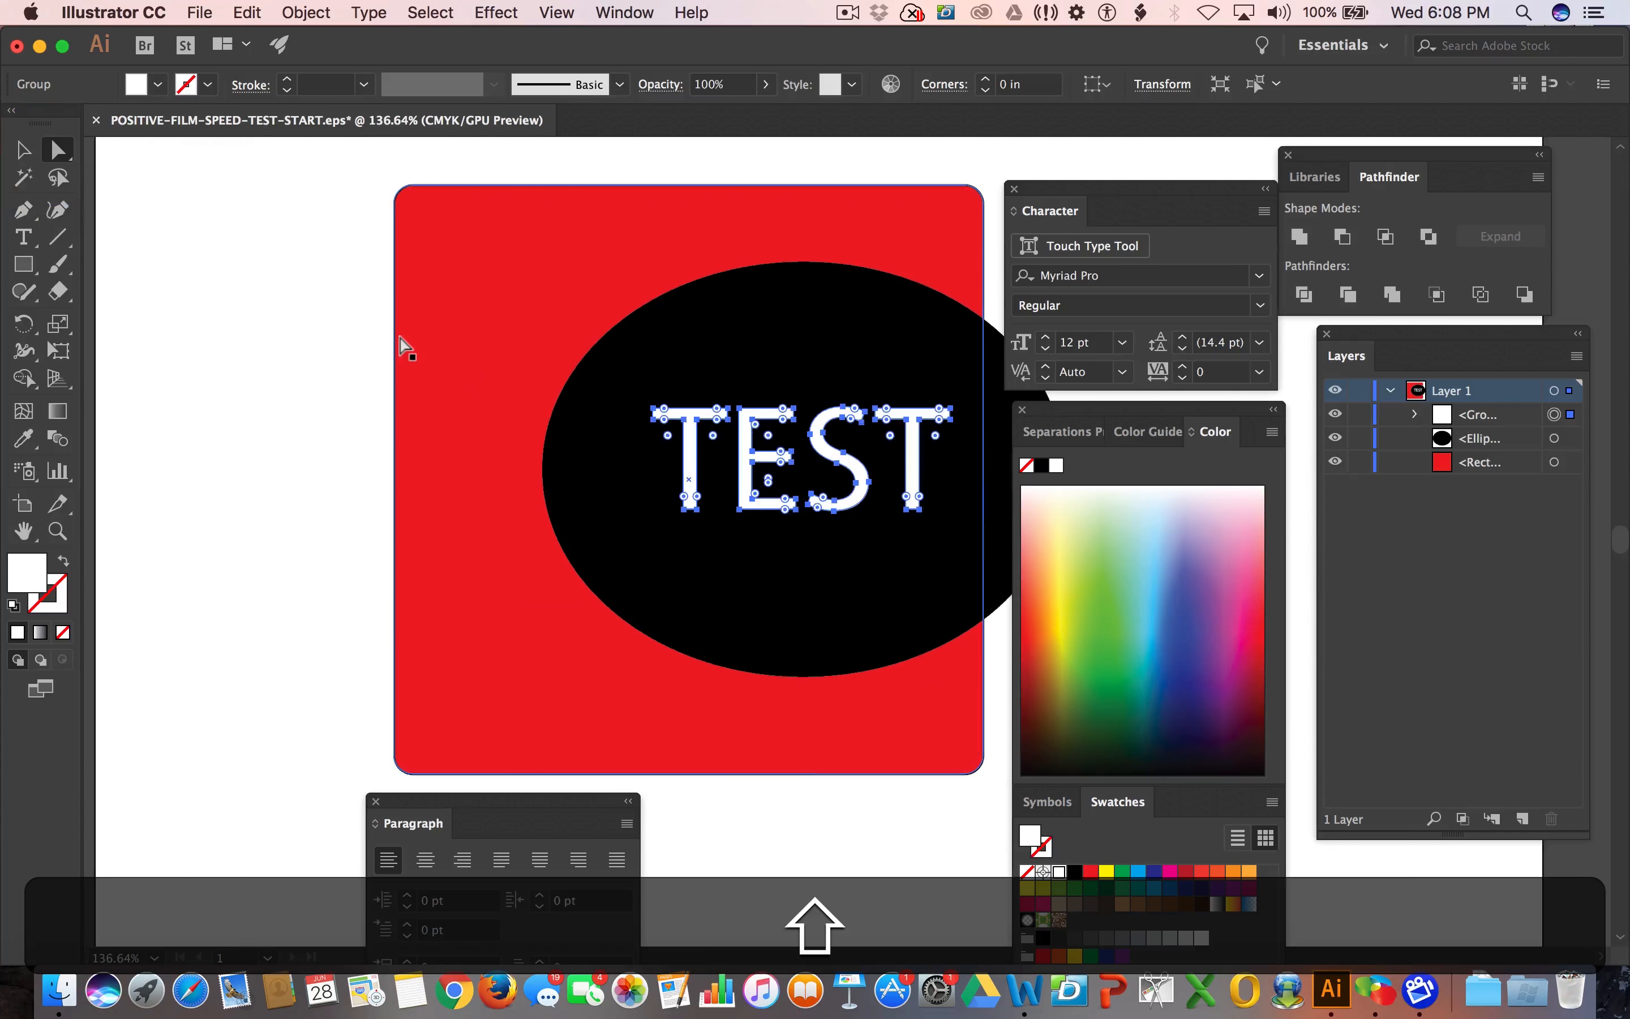
left_click(611, 483)
left_click(698, 421)
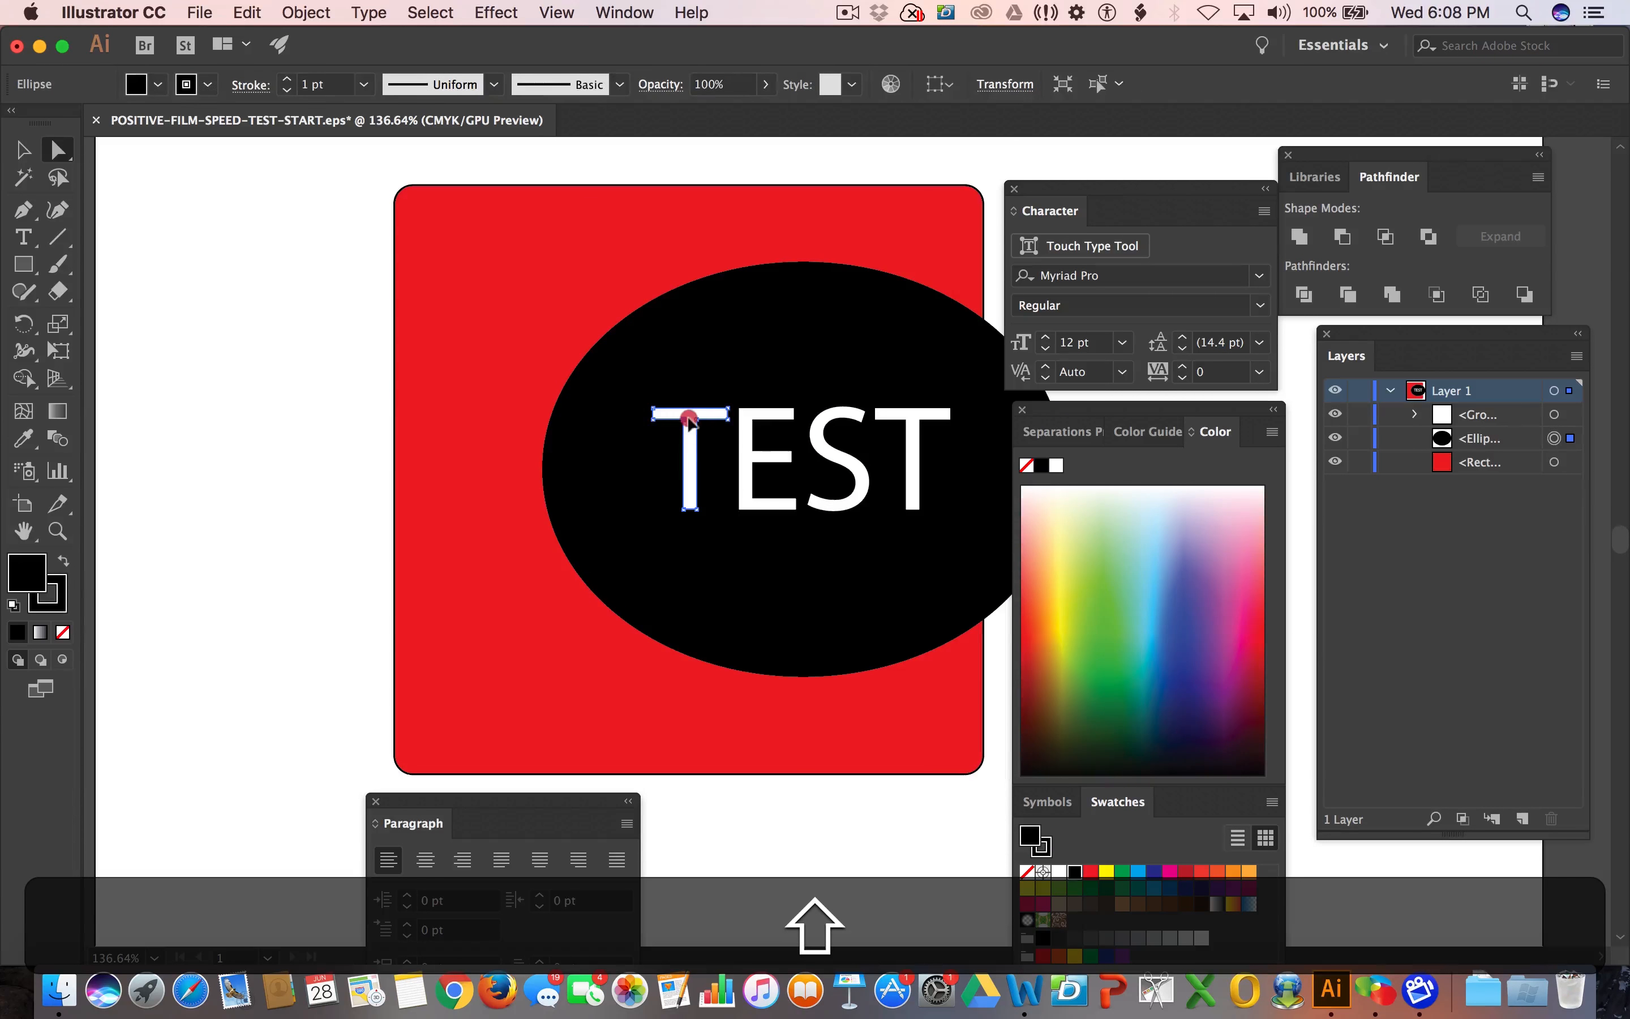
left_click(431, 12)
mouse_move(502, 226)
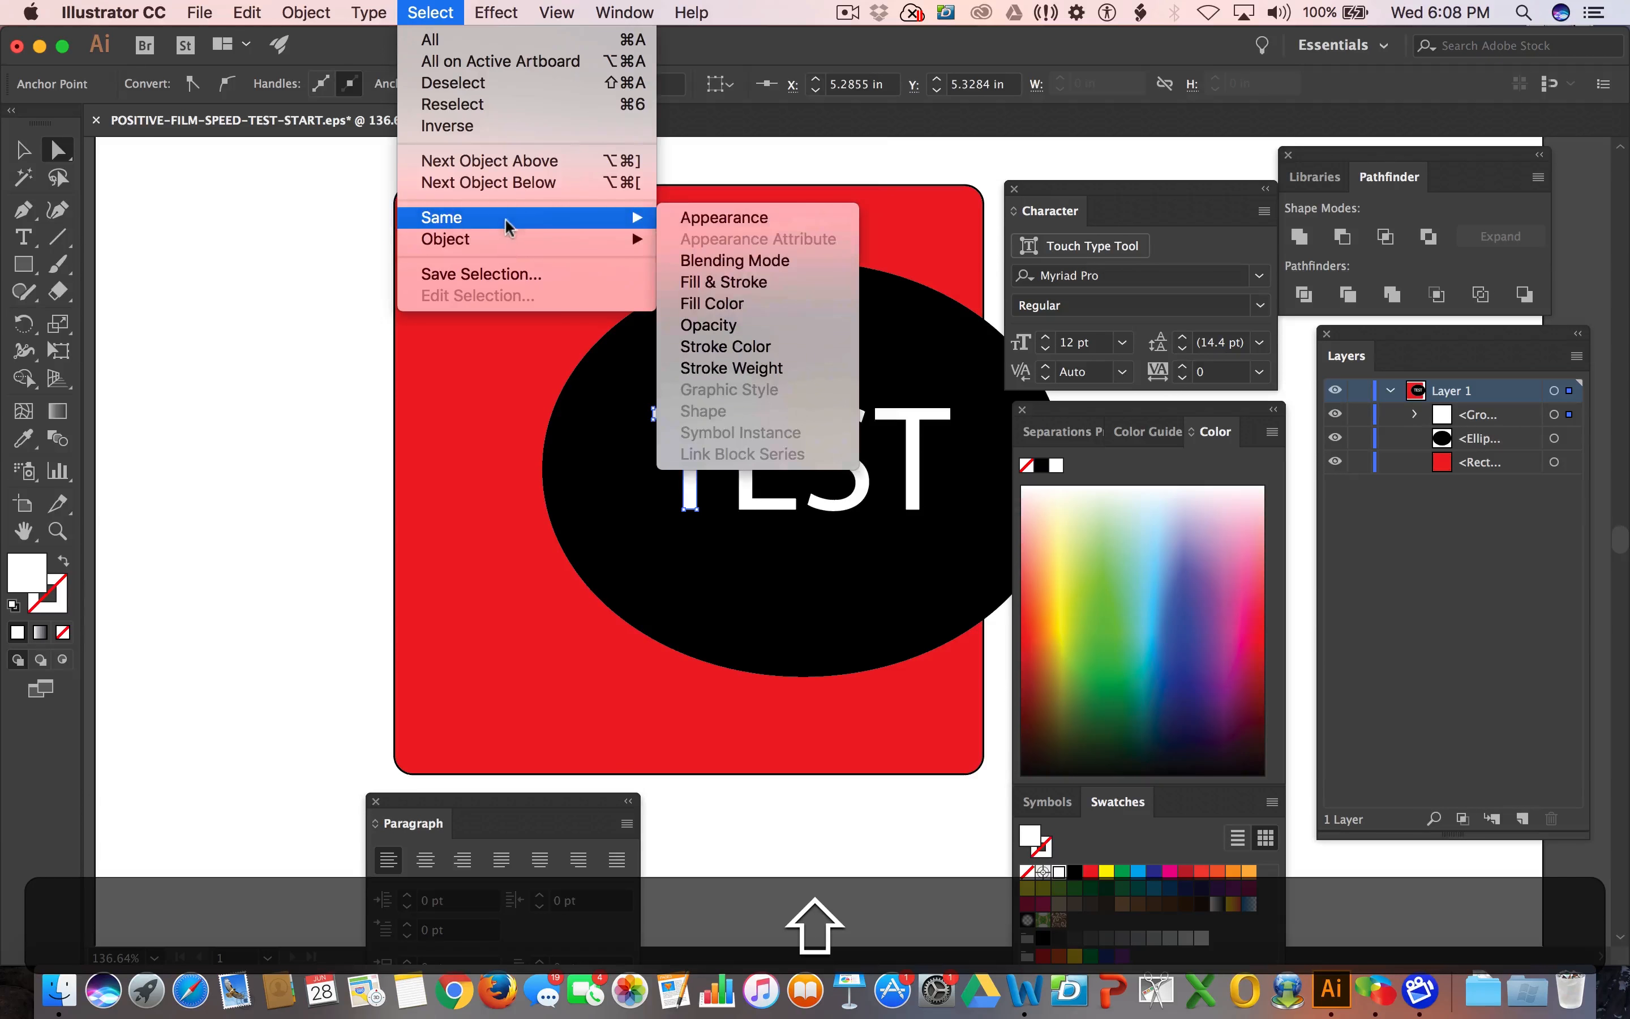
left_click(796, 307)
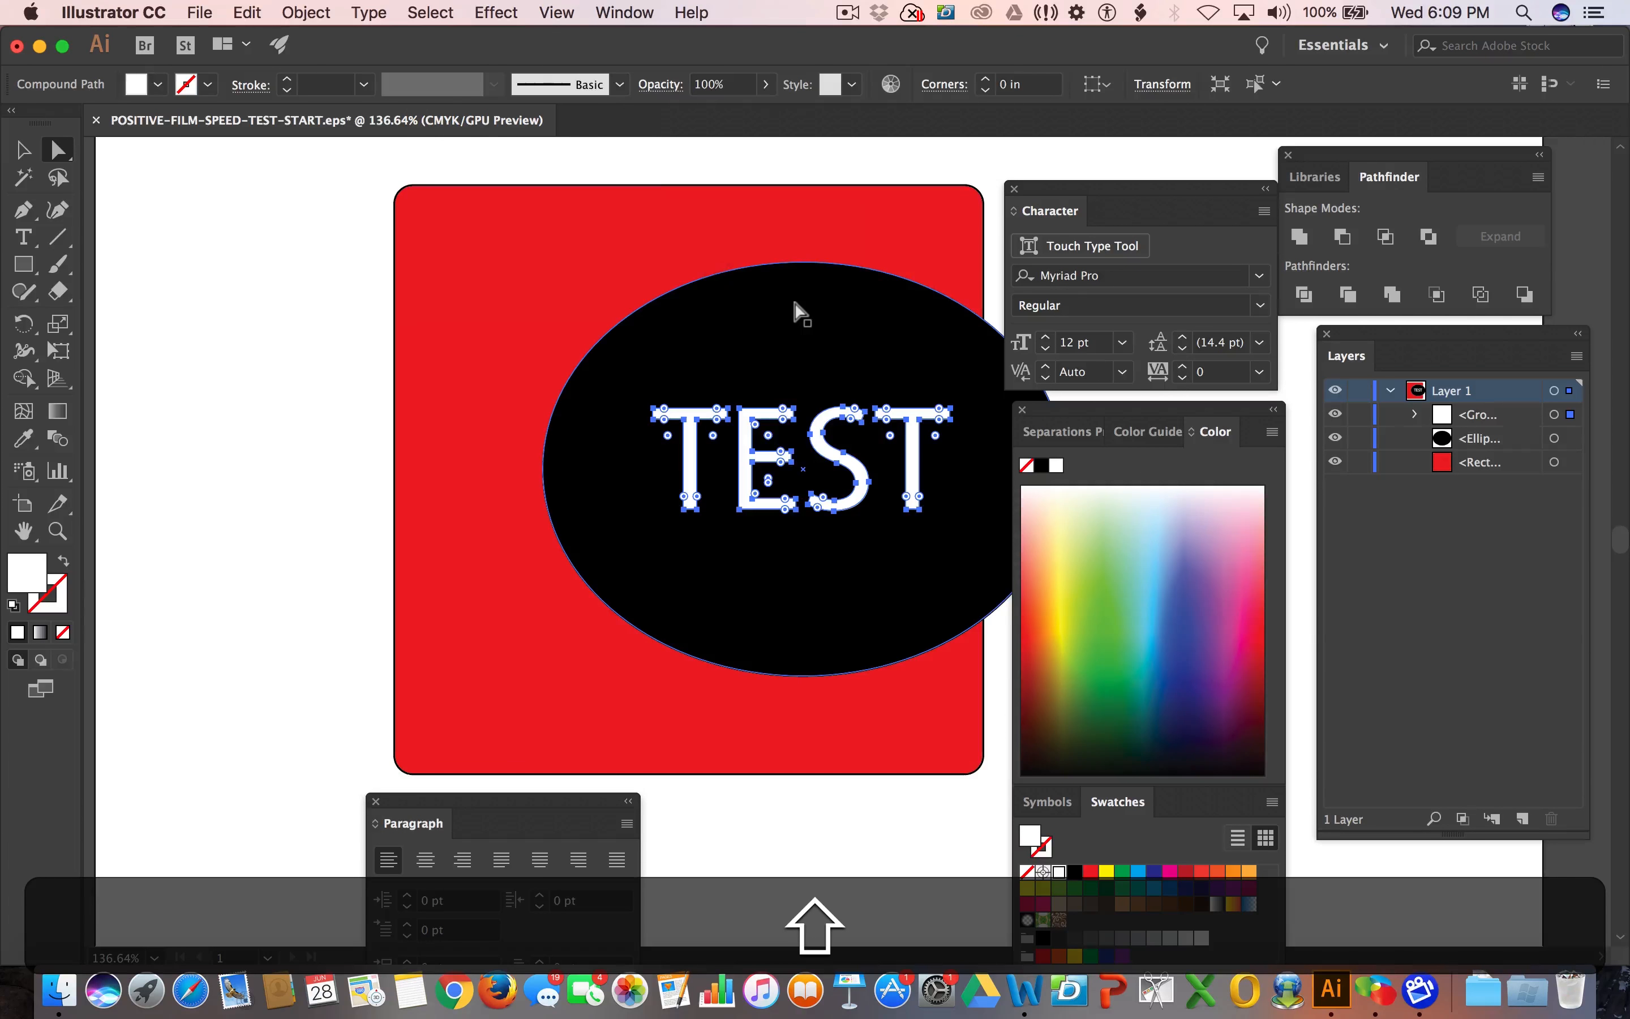
key("shift+BackSpace")
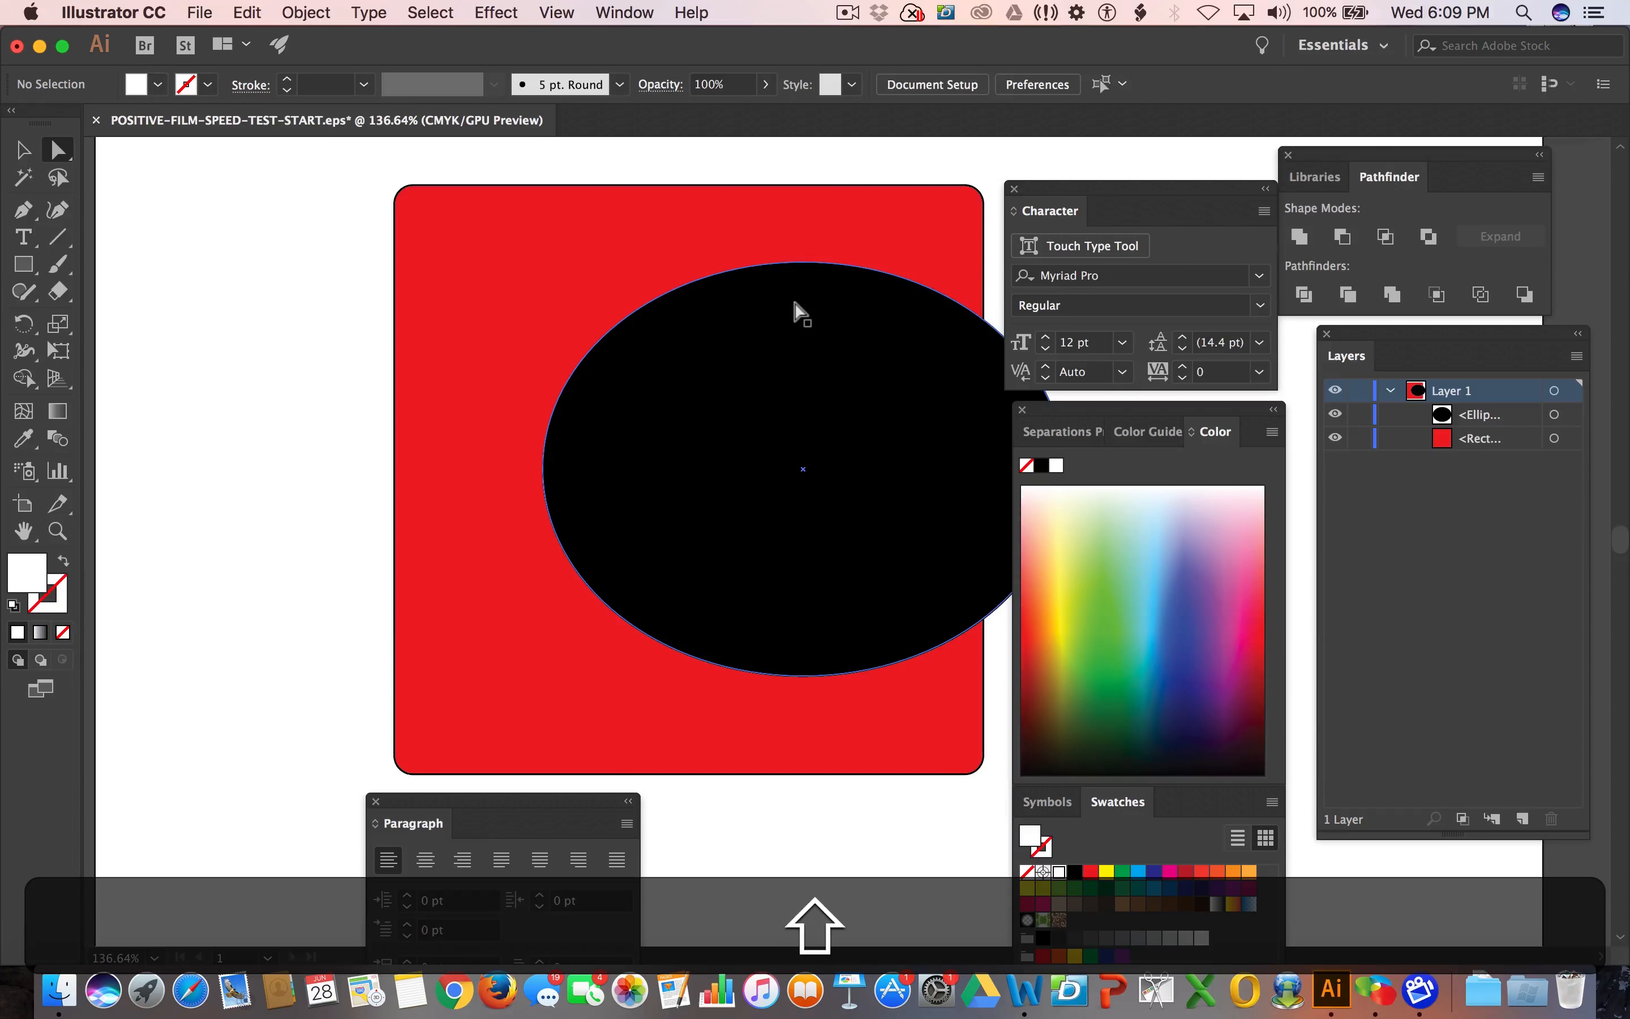
key("shift+super+z")
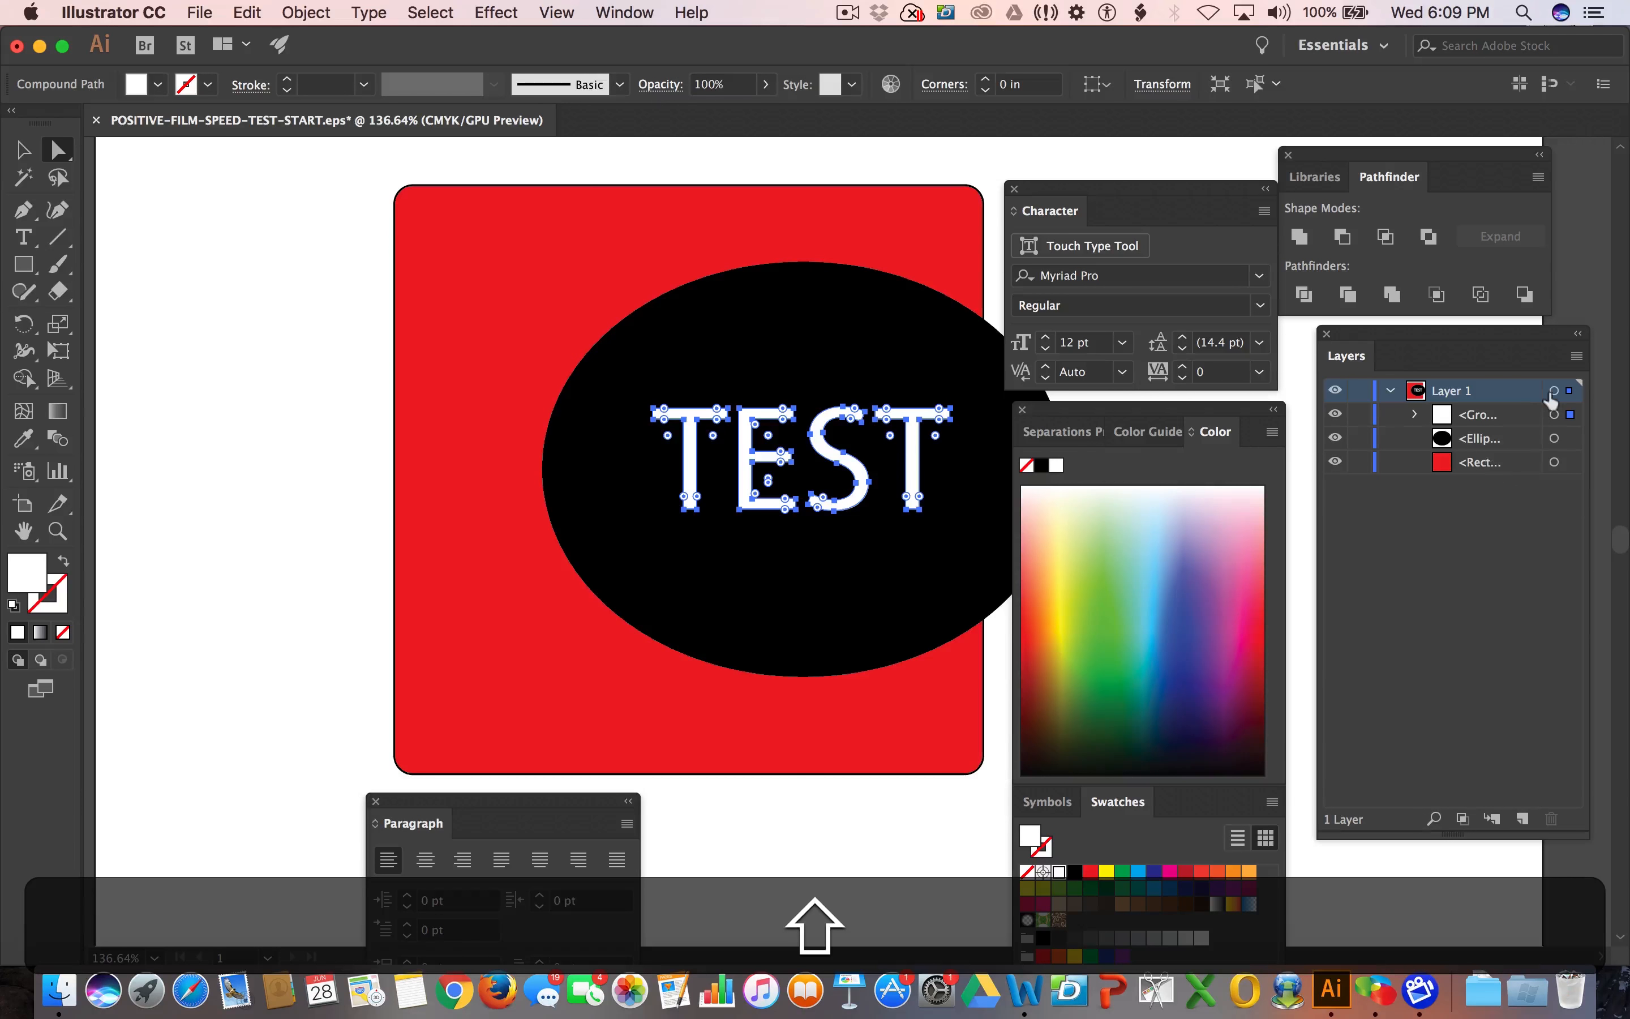
Select all artwork on Layer 1, split it at its overlaps with Pathfinder Divide, and deselect it.
left_click(1553, 392)
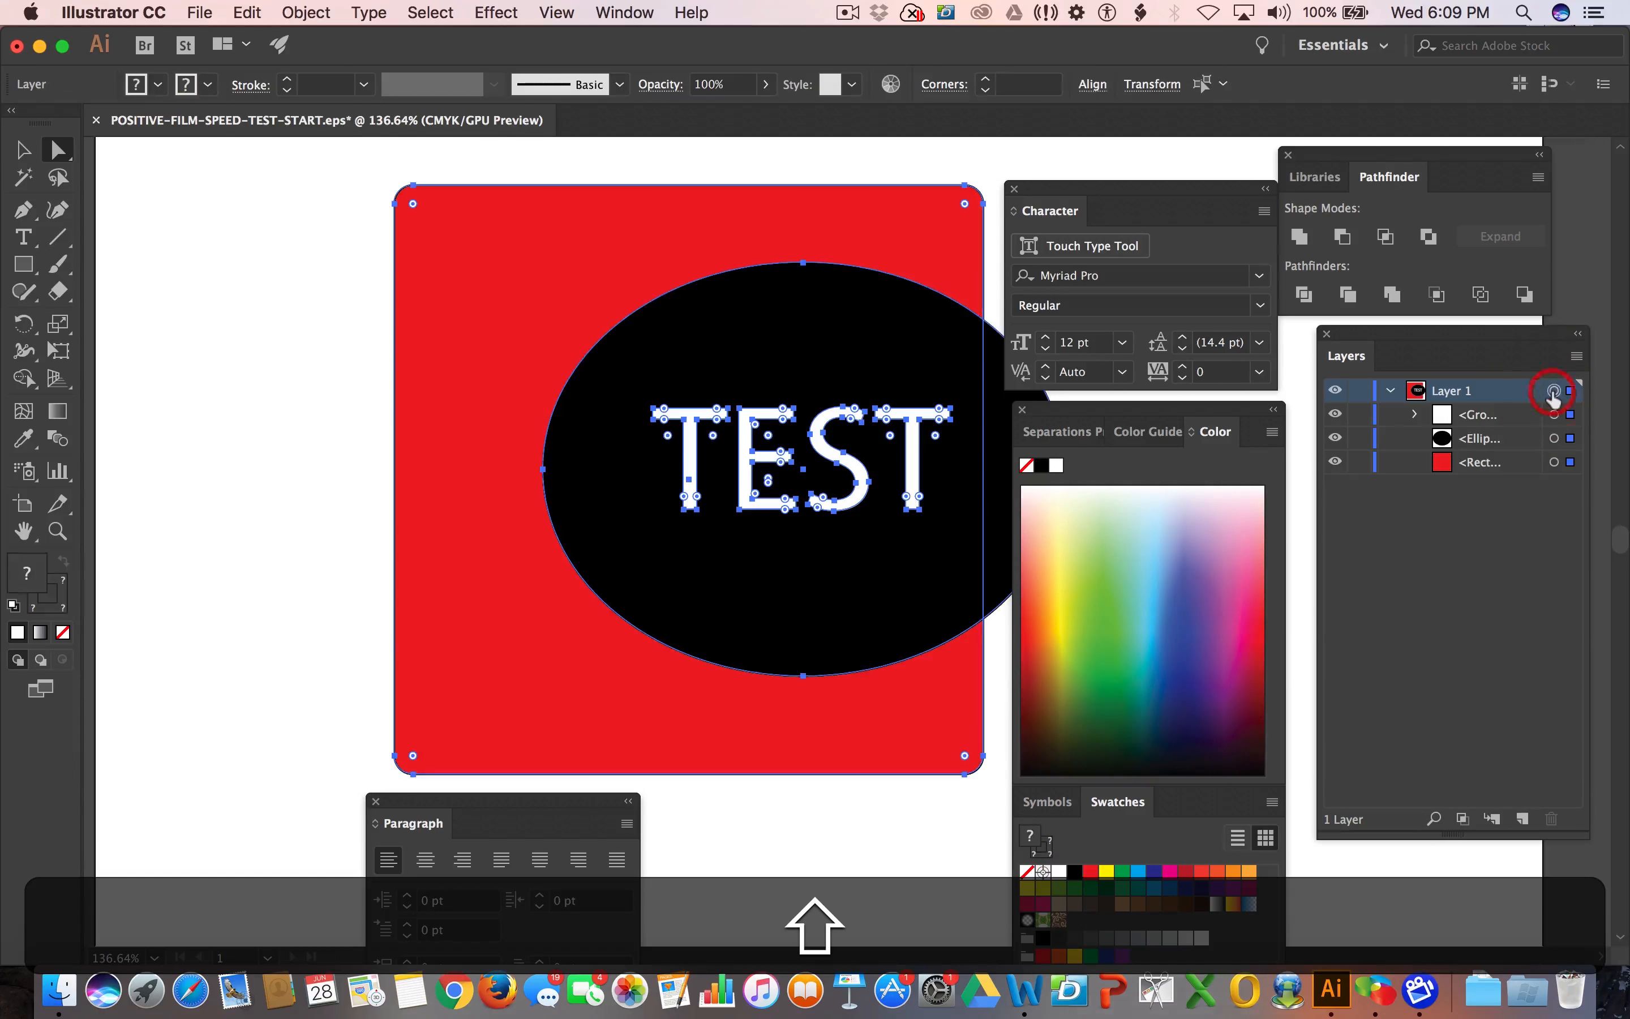
left_click(1302, 237)
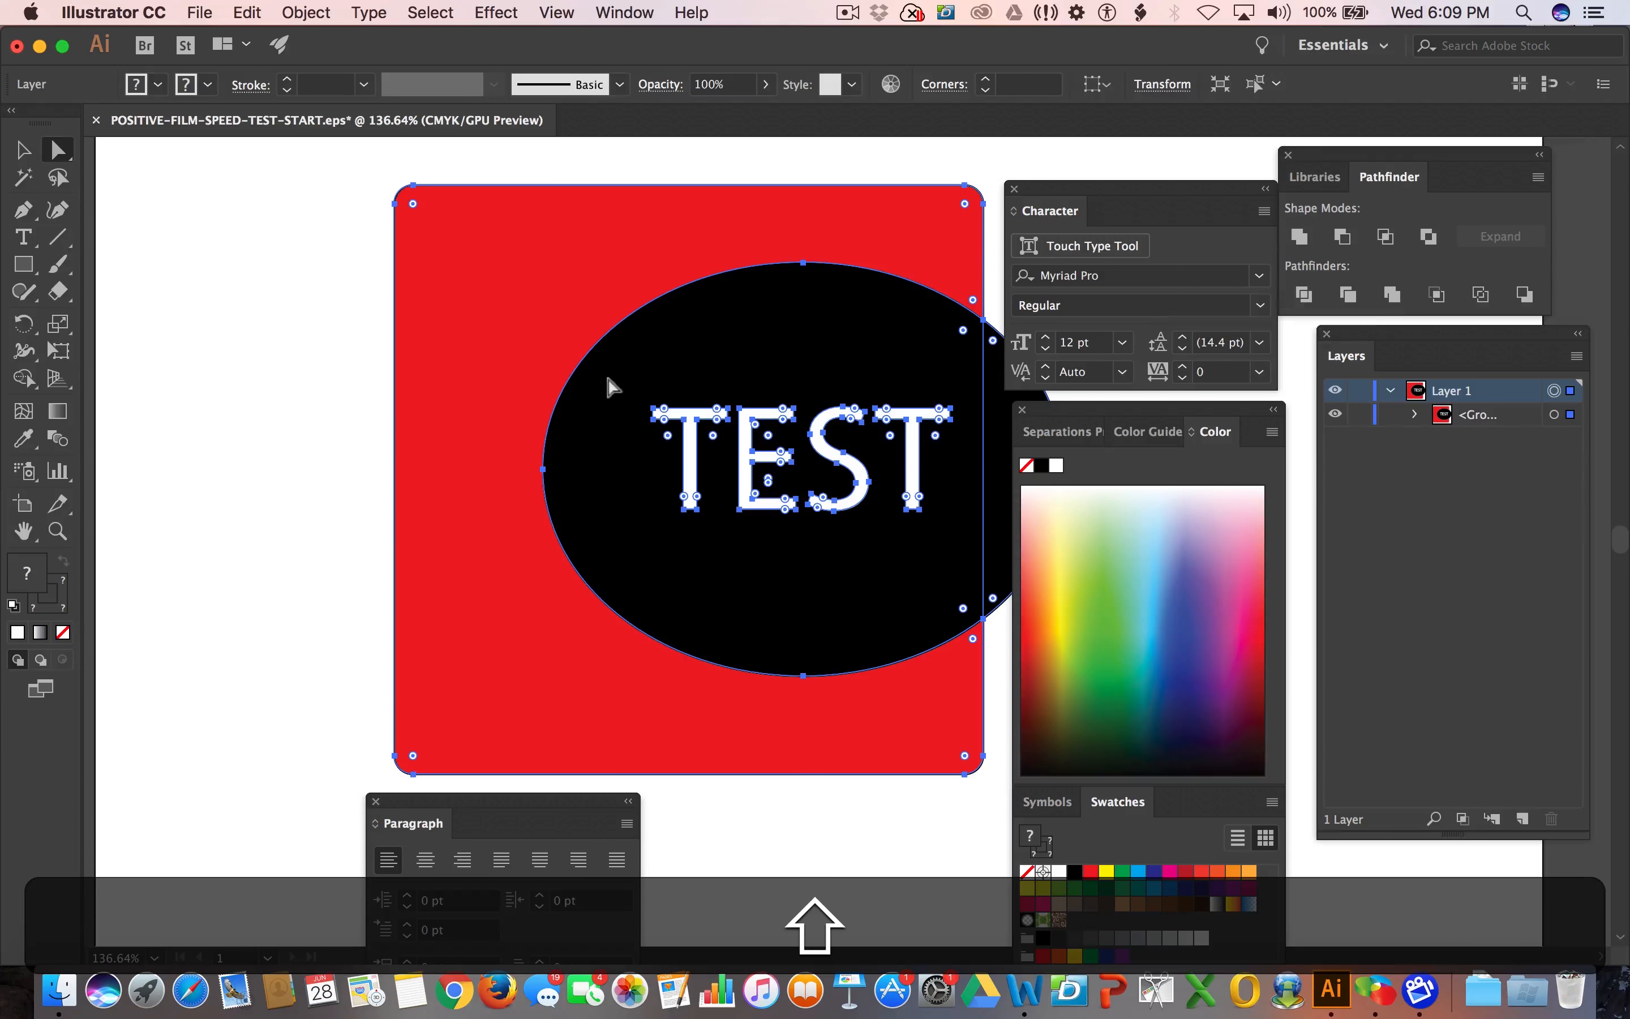
left_click(226, 336)
Select all white TEST letter pieces by matching fill color and delete them from the black ellipse.
left_click(698, 417)
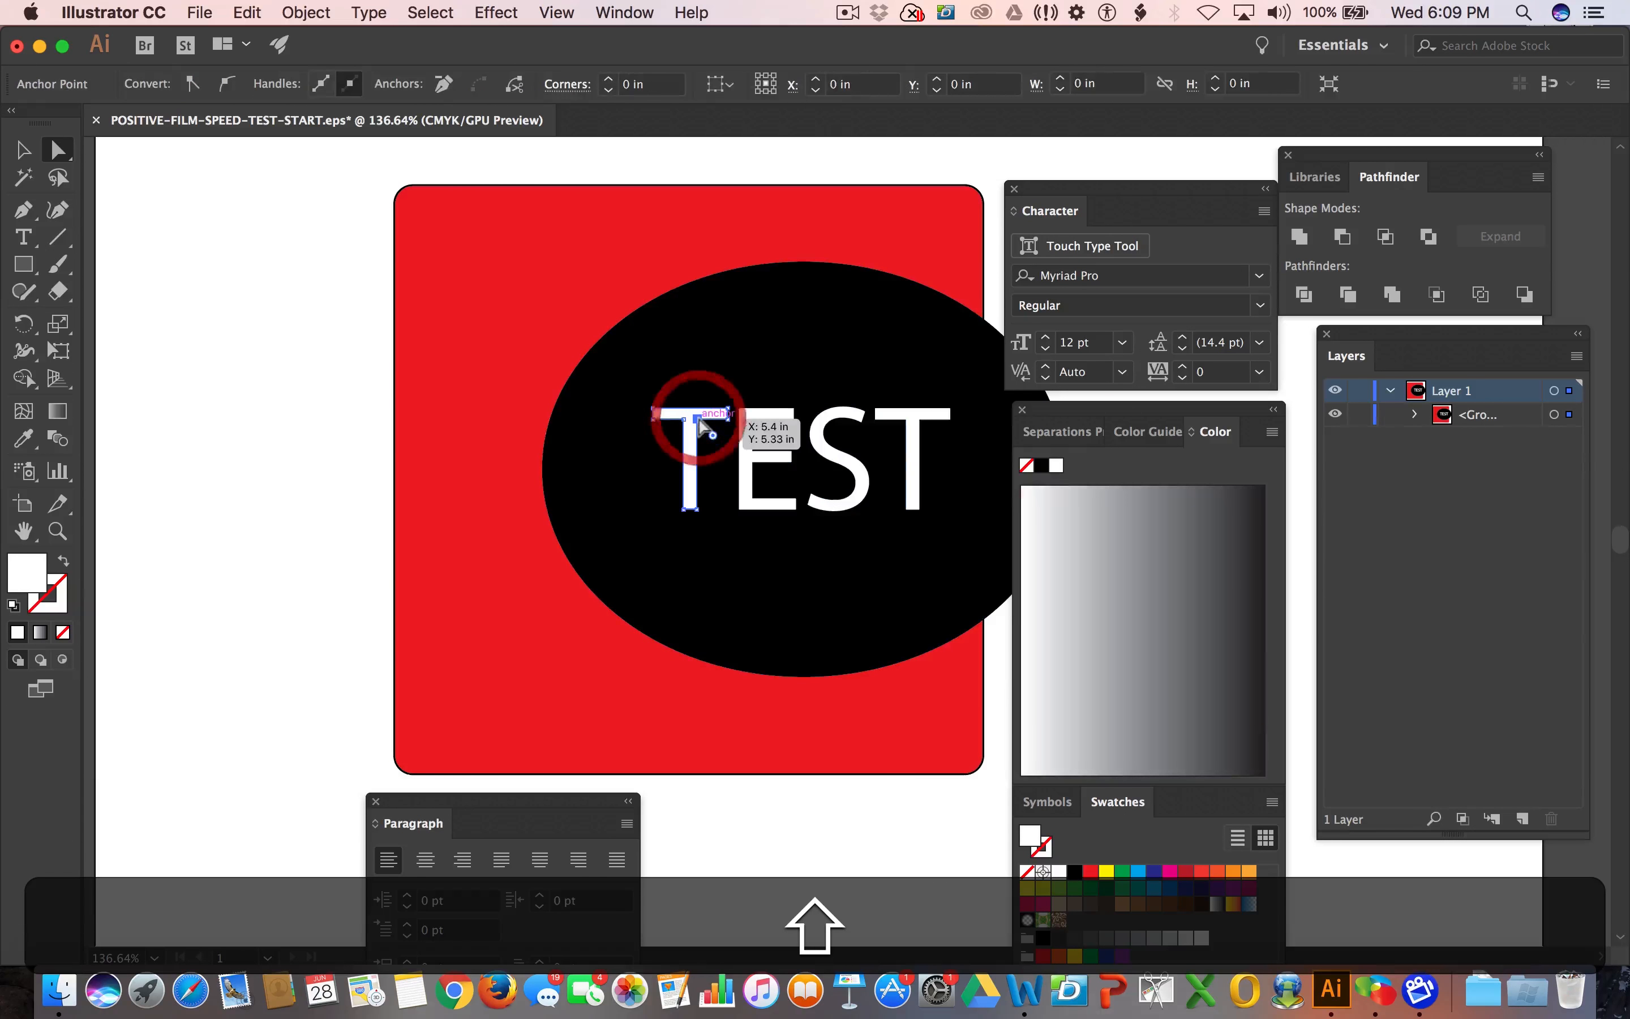
left_click(438, 17)
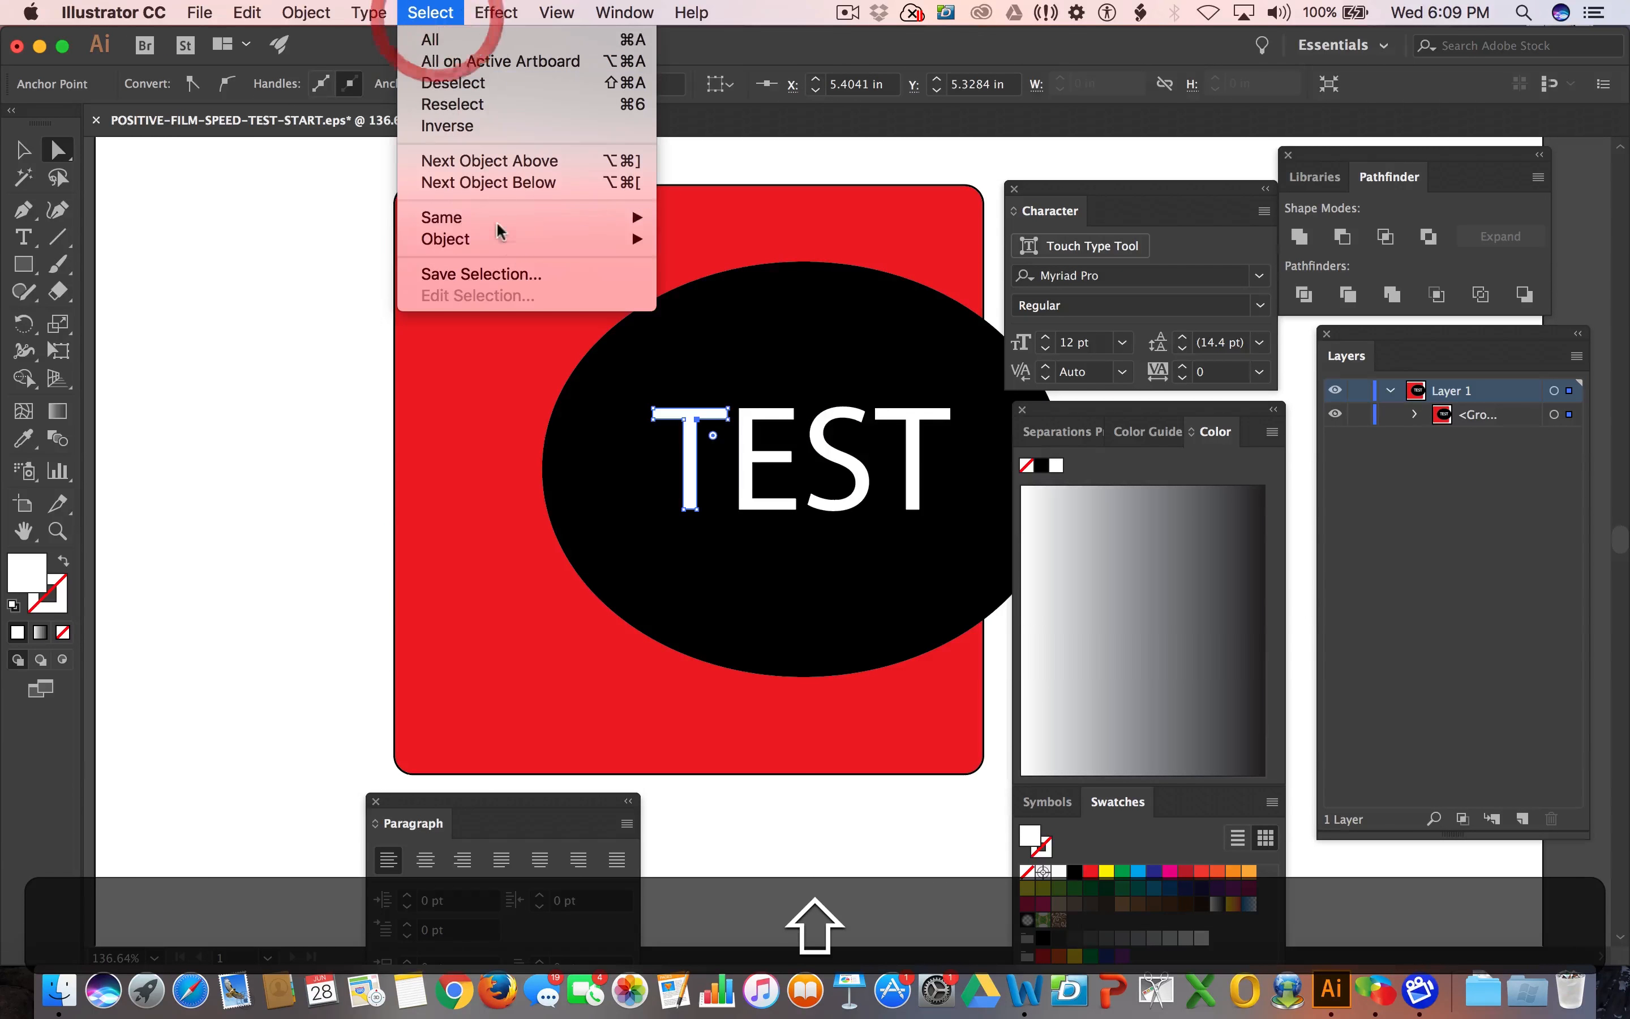
mouse_move(632, 221)
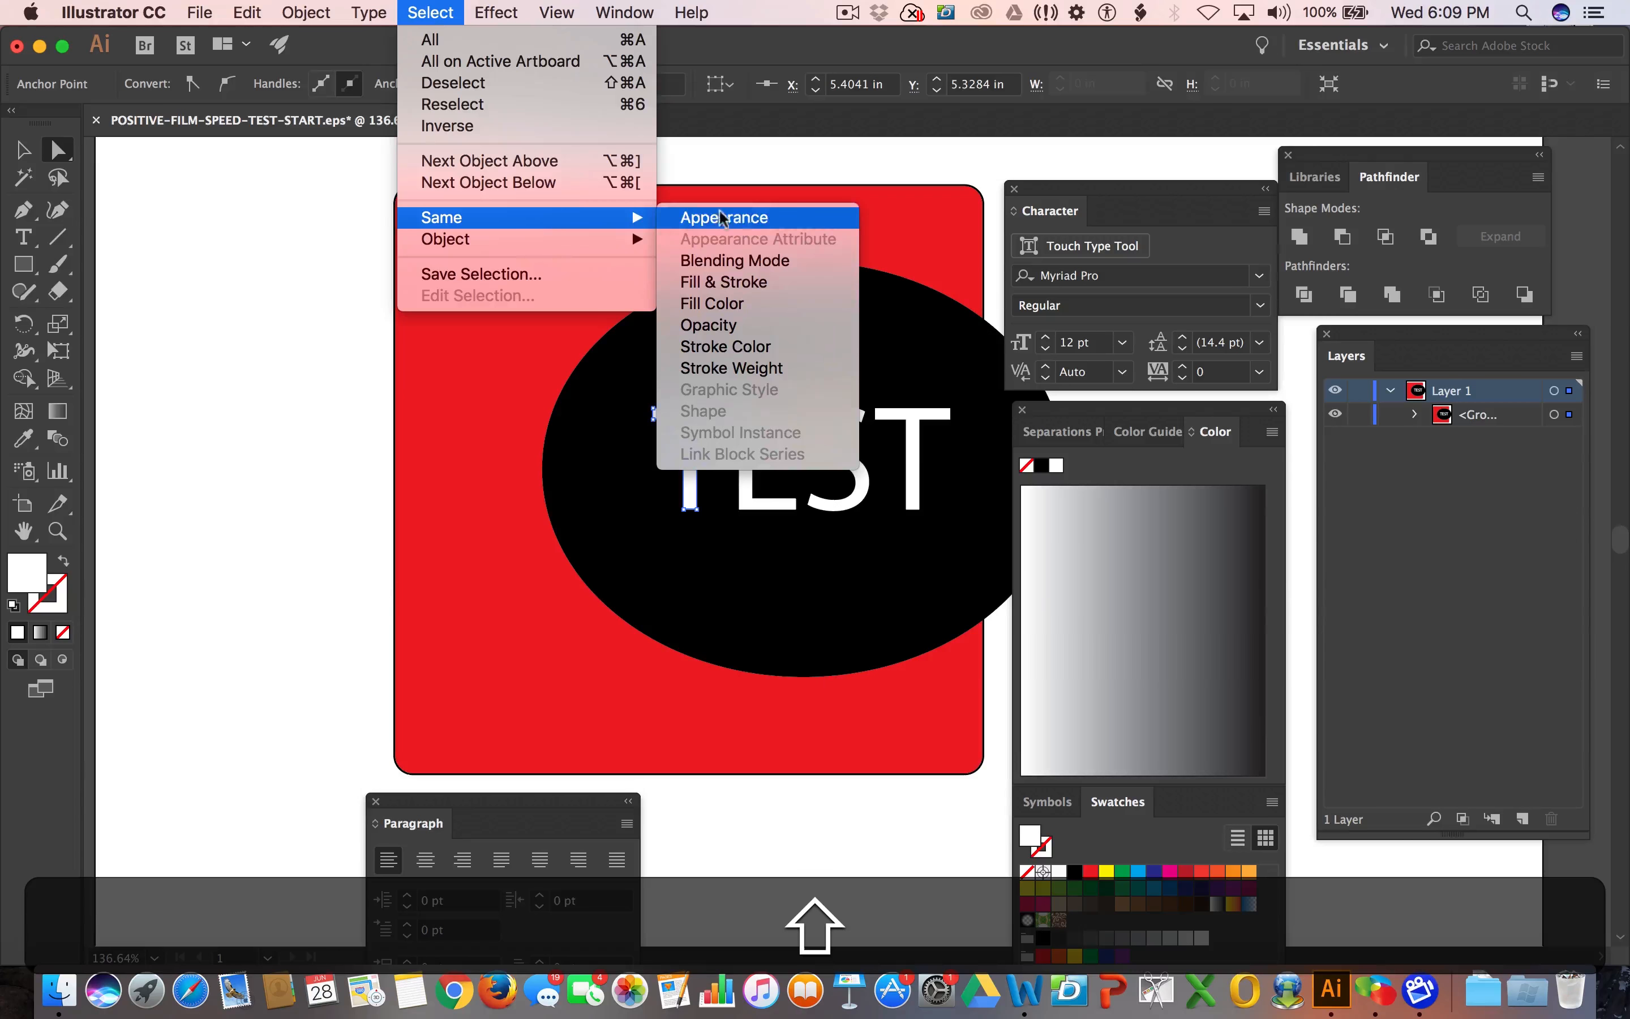
left_click(757, 300)
key("shift+BackSpace")
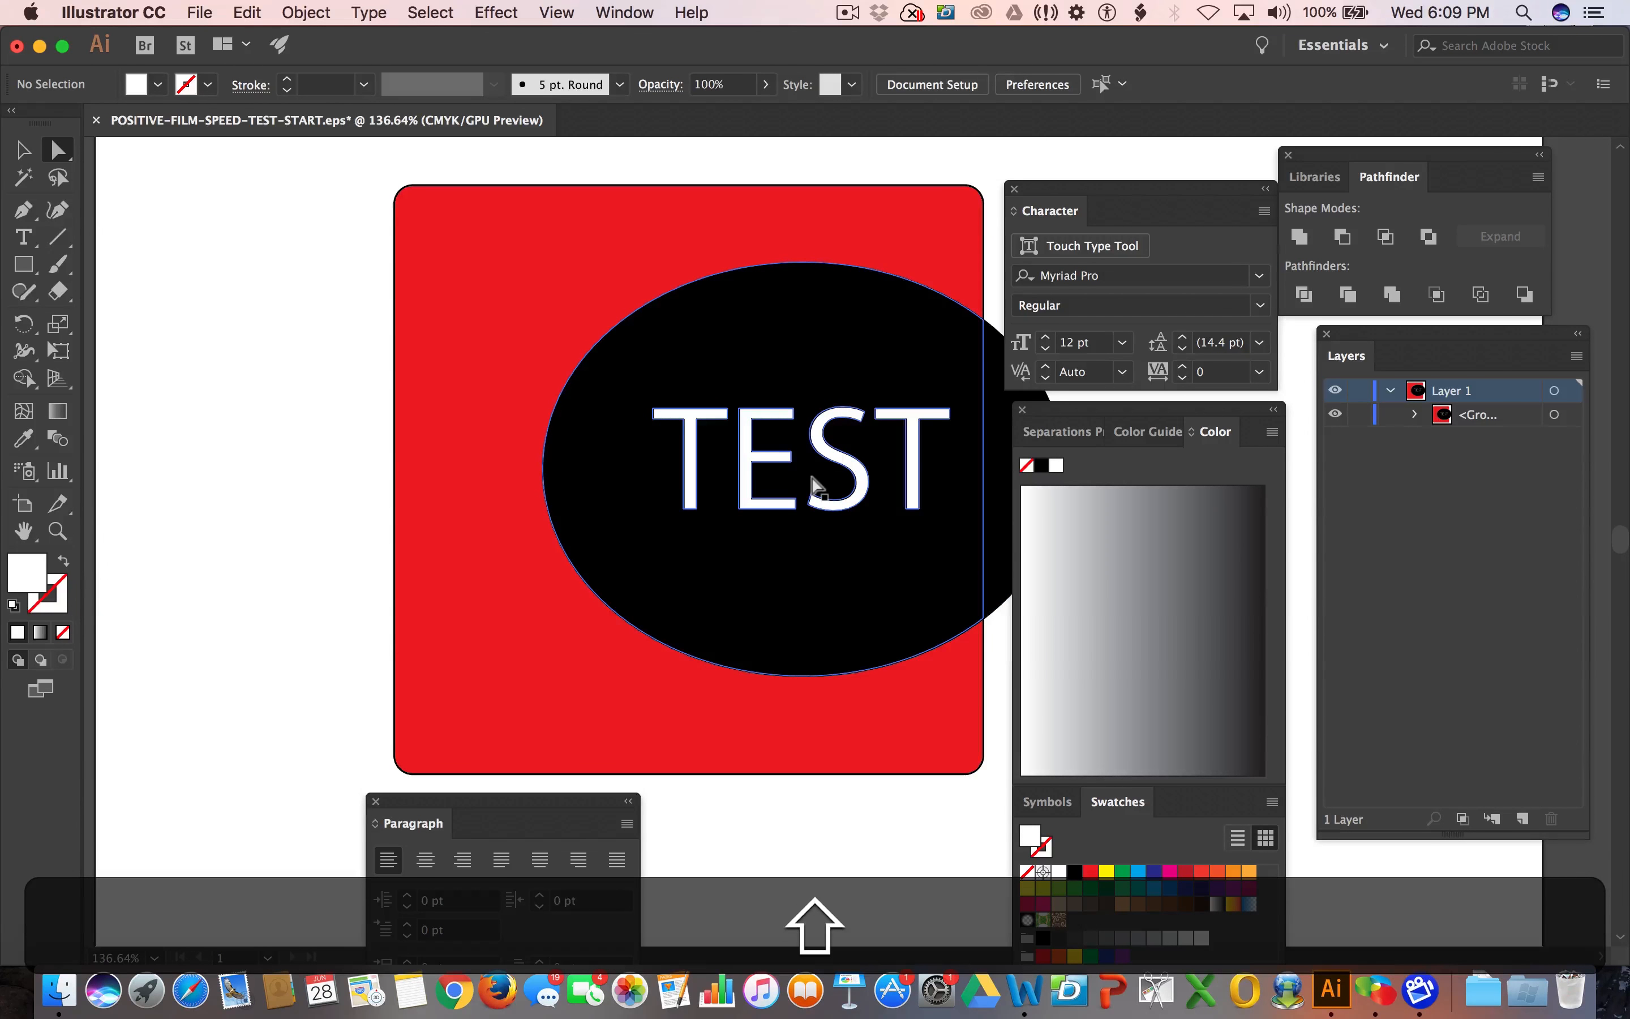
Create a new layer and move it beneath Layer 1.
scroll(814, 481, "down", 10)
left_click(1480, 431)
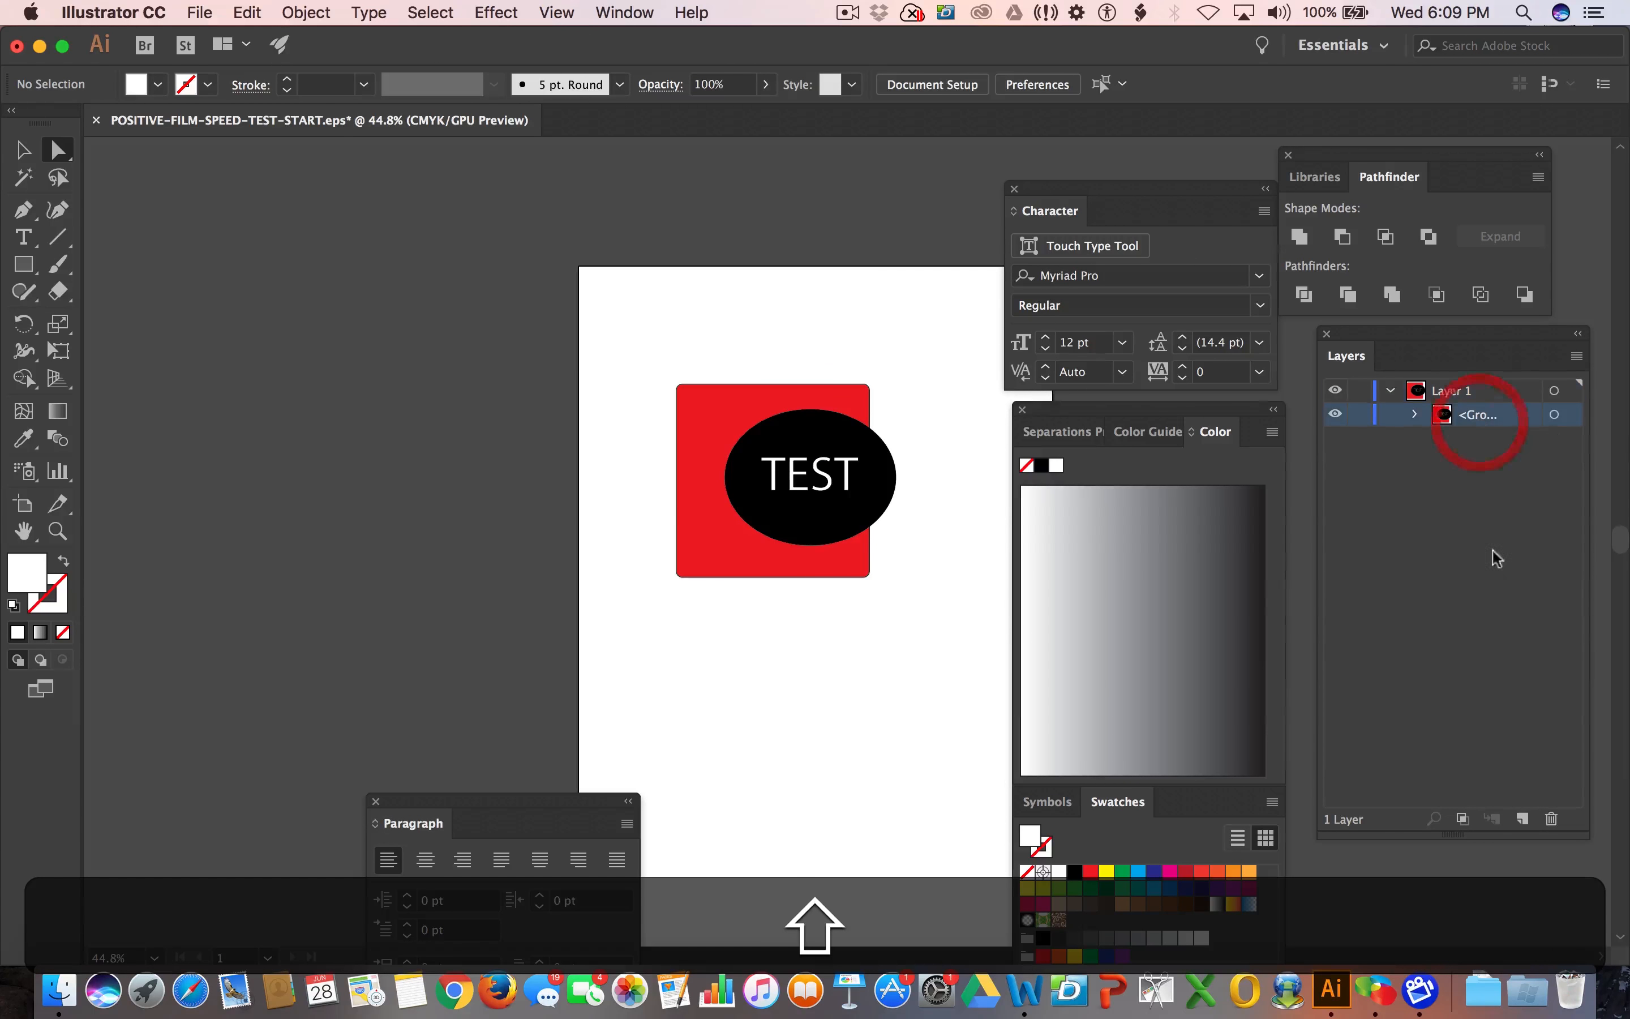
left_click(1521, 818)
left_click_drag(1467, 400, 1459, 513)
Draw a large rectangle behind the artwork on Layer 2 and fill it with a dark gray swatch.
left_click(24, 268)
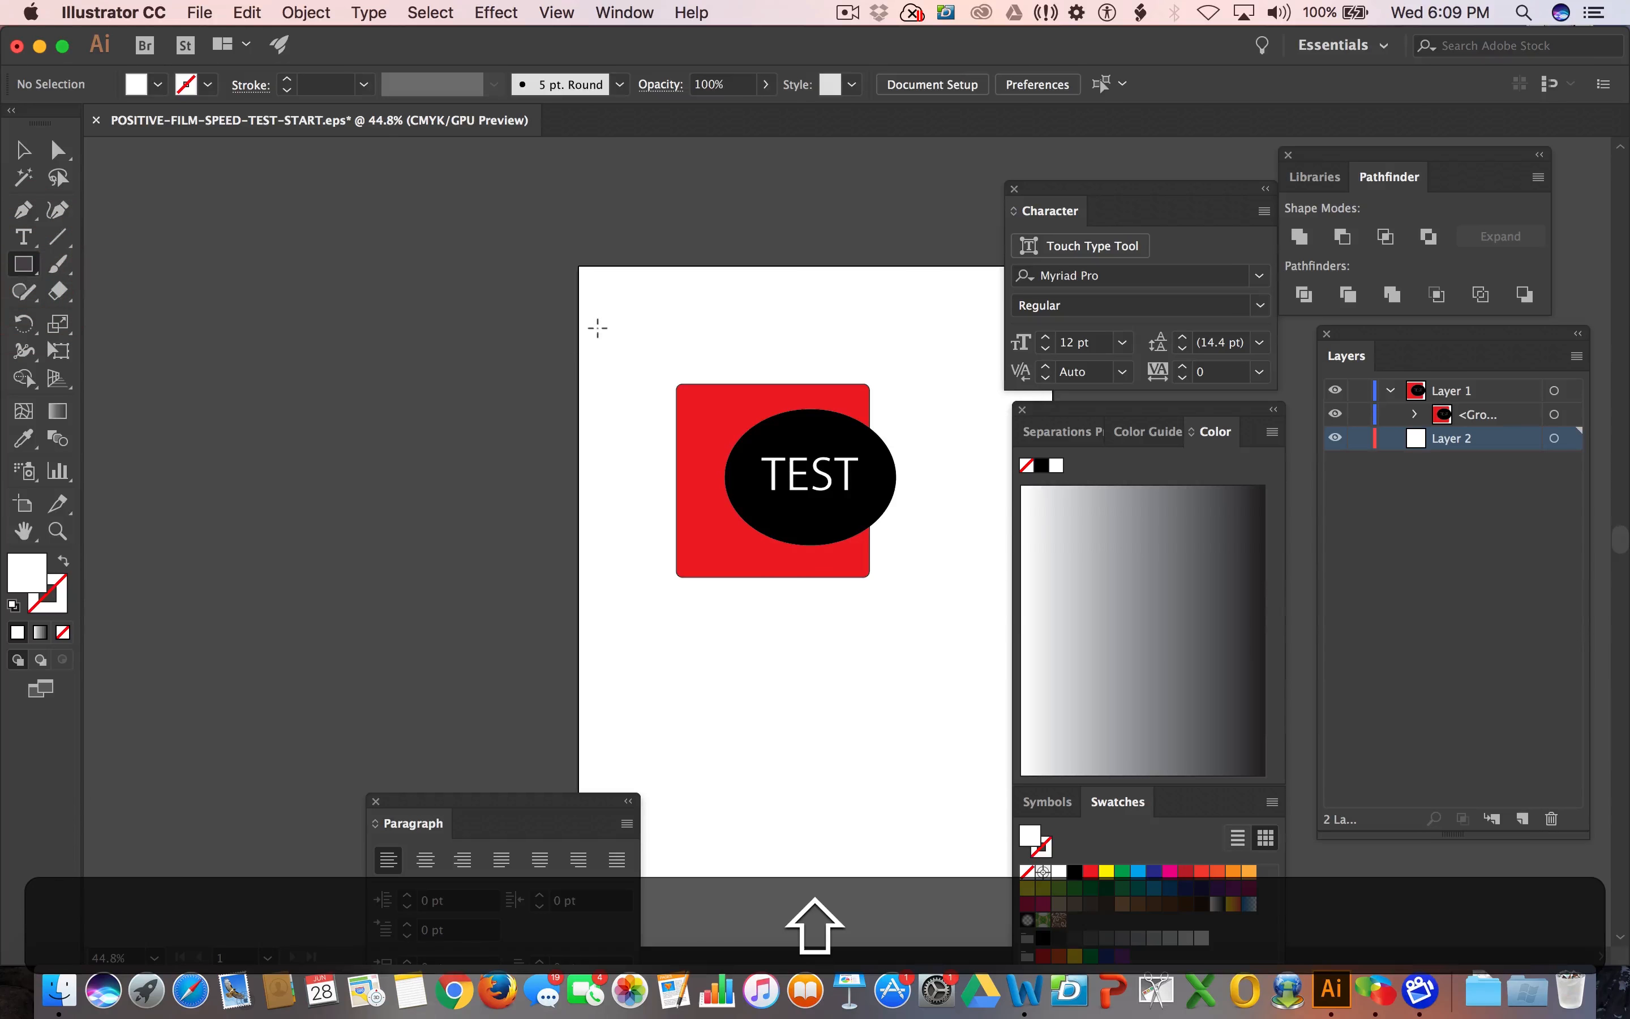
mouse_move(593, 301)
left_mouse_down()
mouse_move(819, 728)
mouse_move(927, 745)
left_mouse_up()
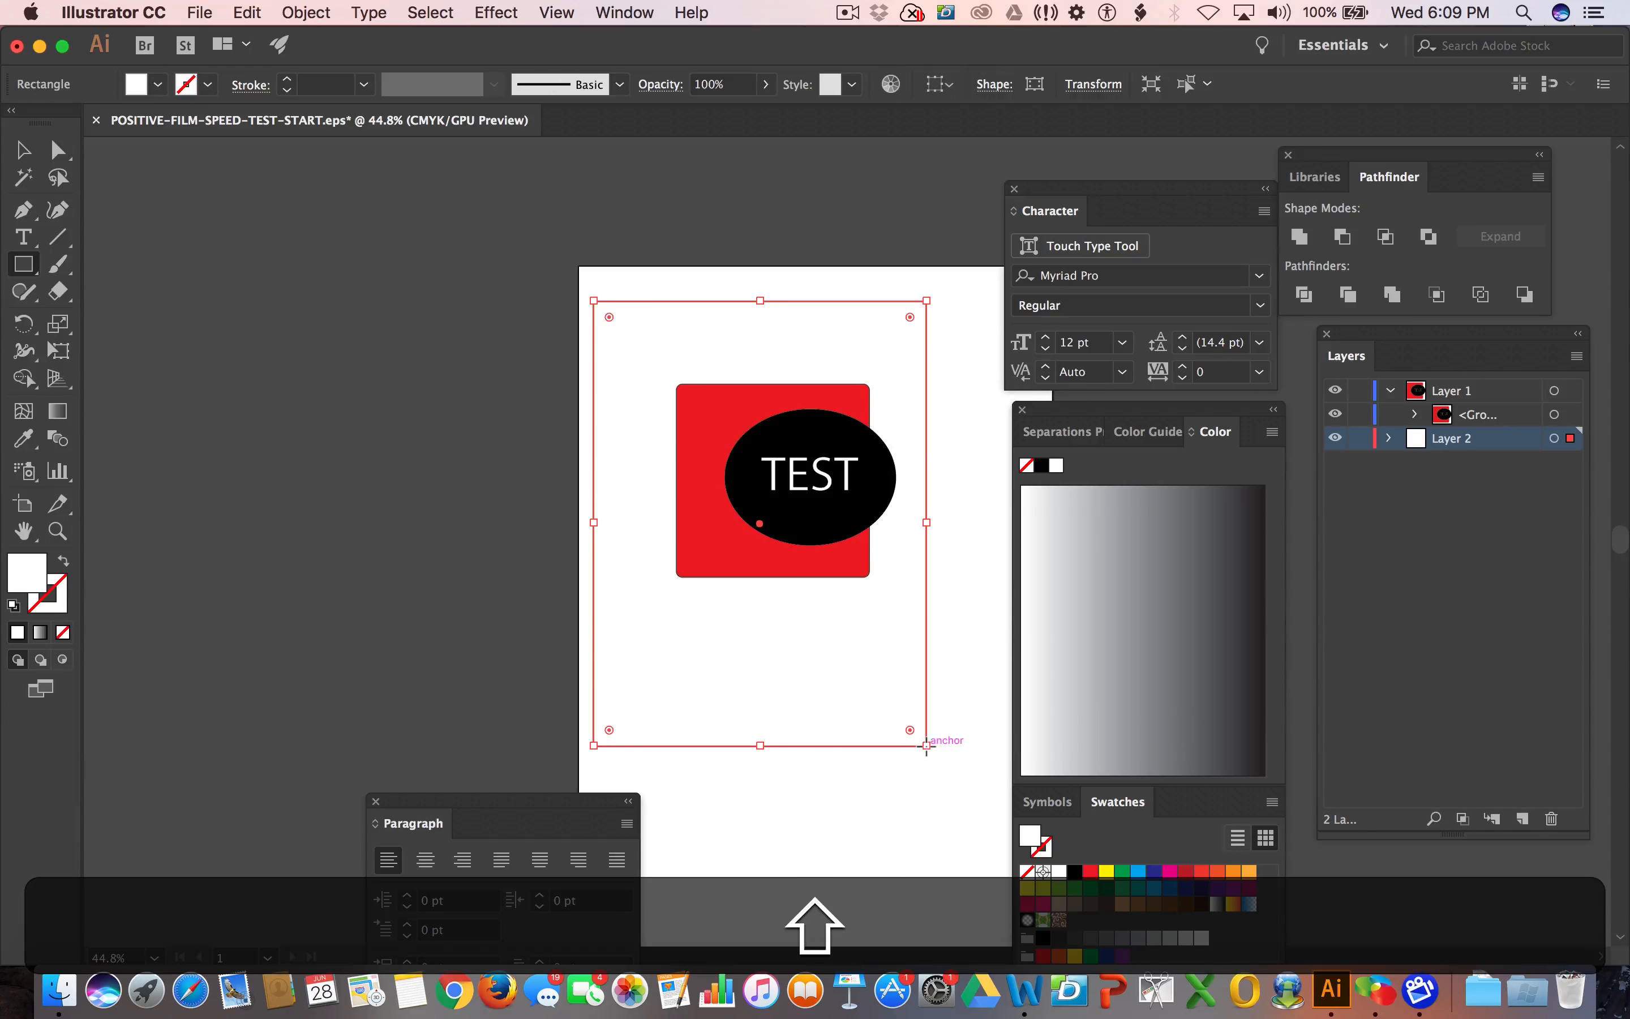
left_click(155, 85)
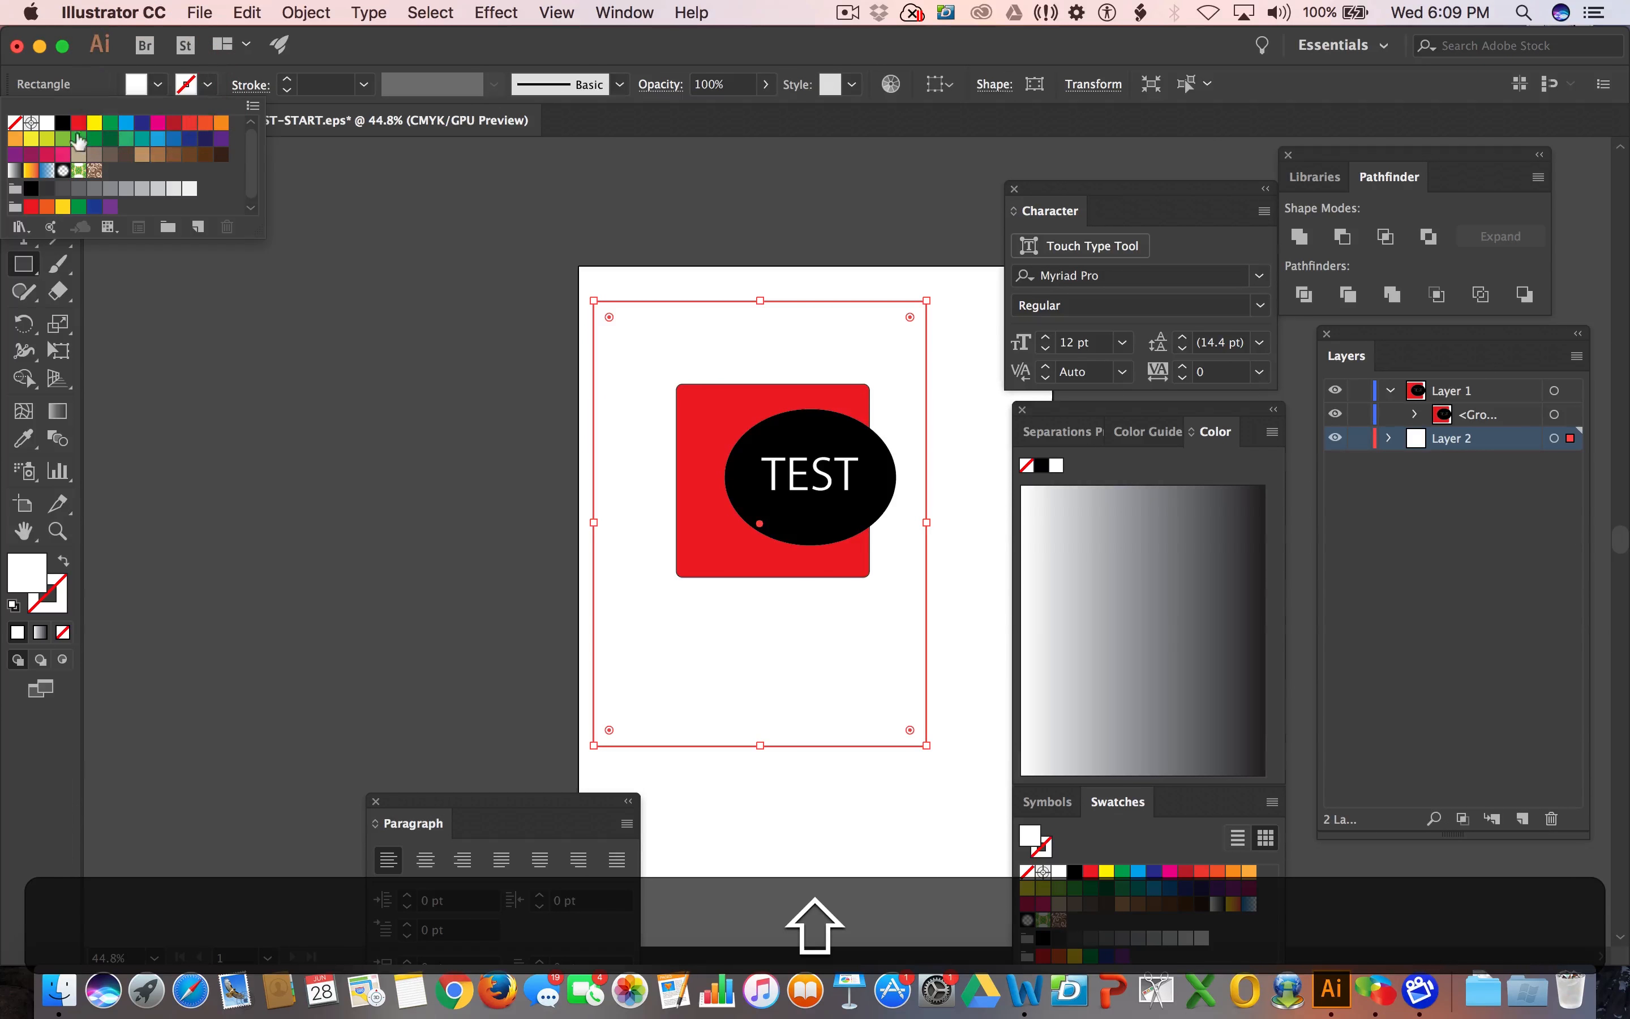
left_click(79, 188)
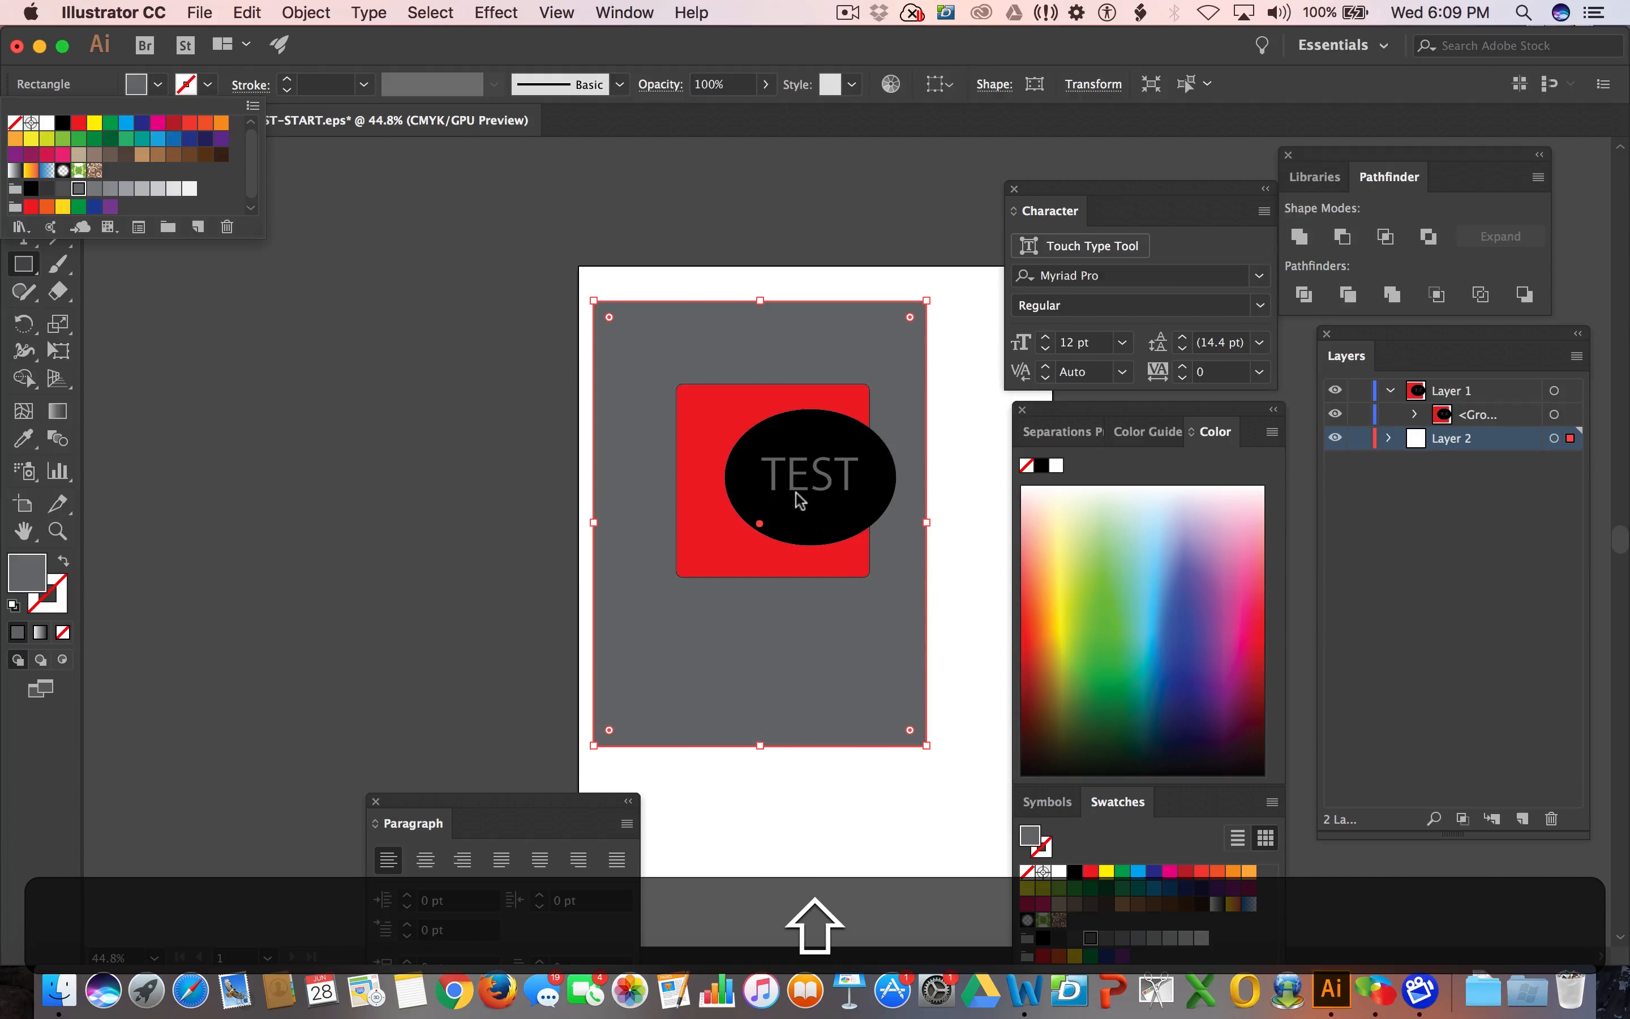
Delete Layer 2 together with its gray rectangle.
left_click(1335, 433)
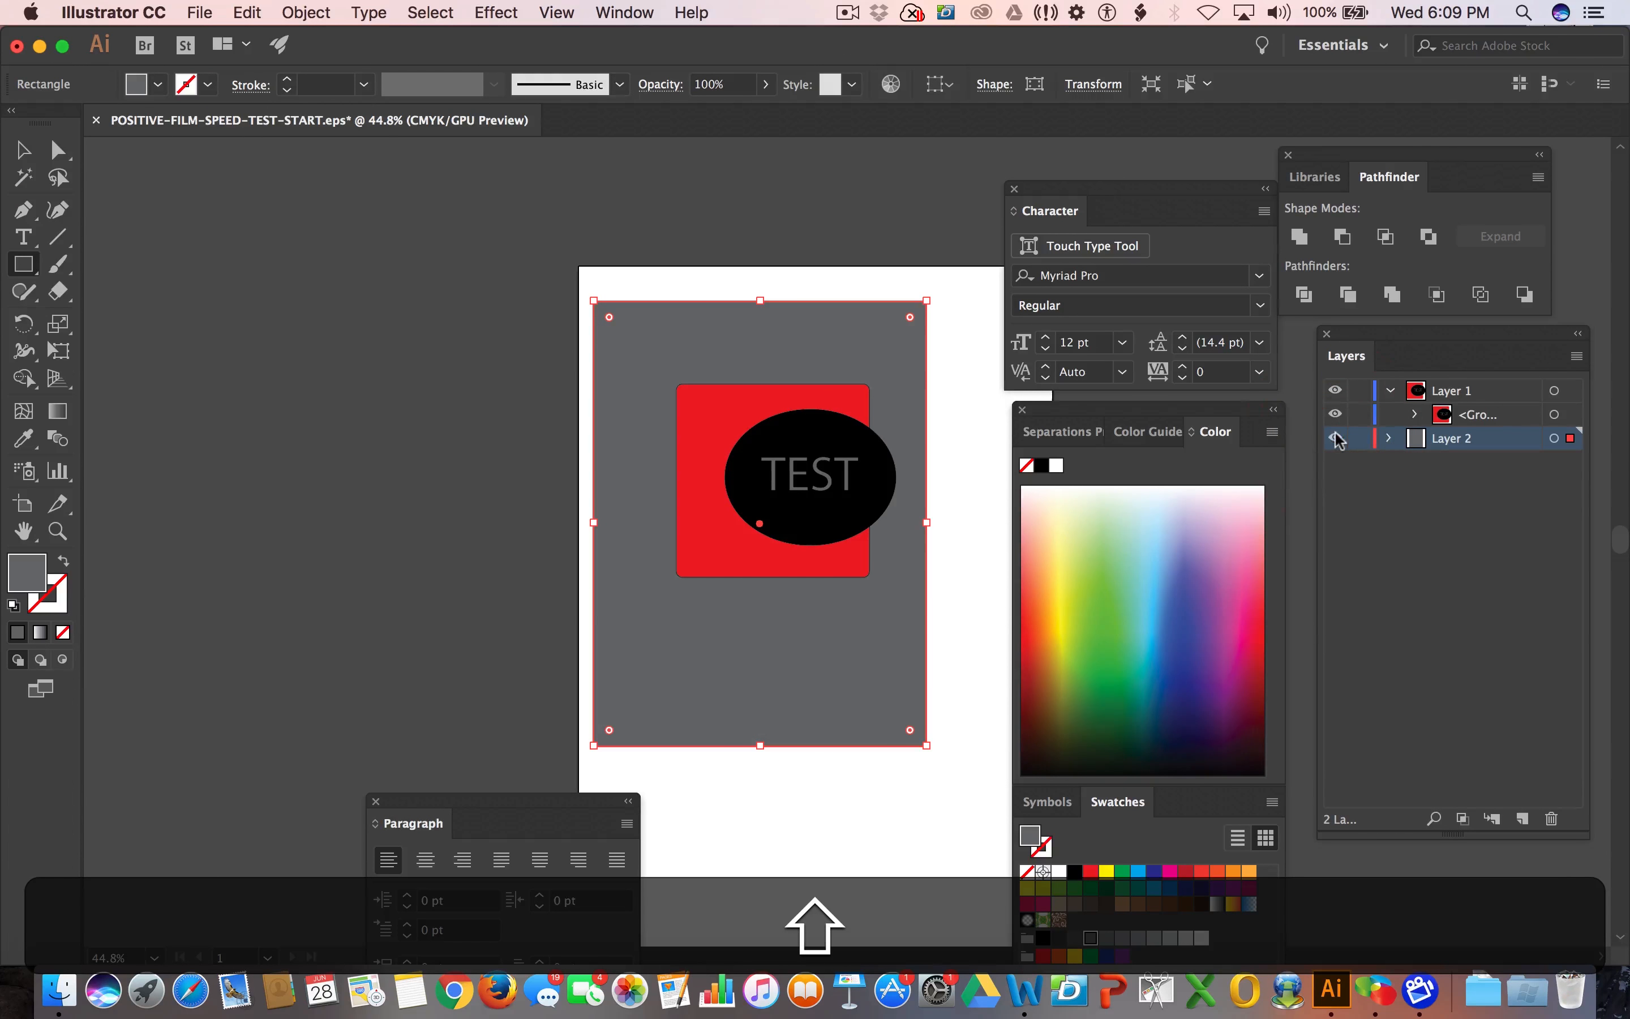
left_click(1552, 818)
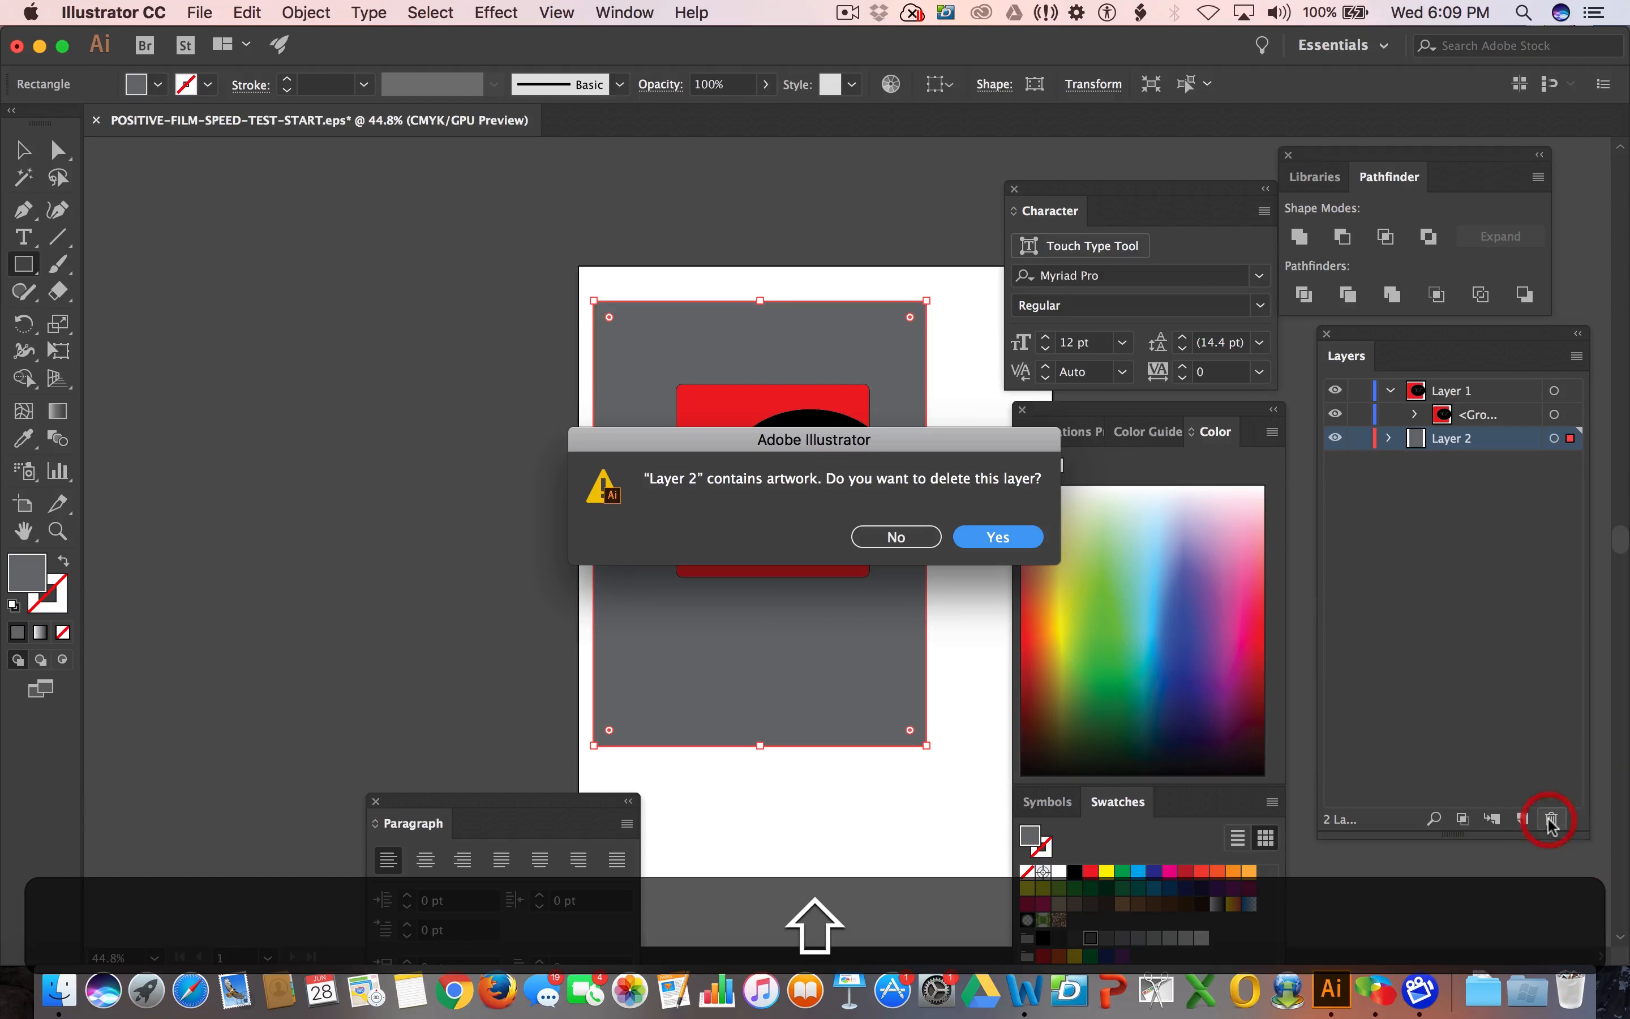
left_click(995, 539)
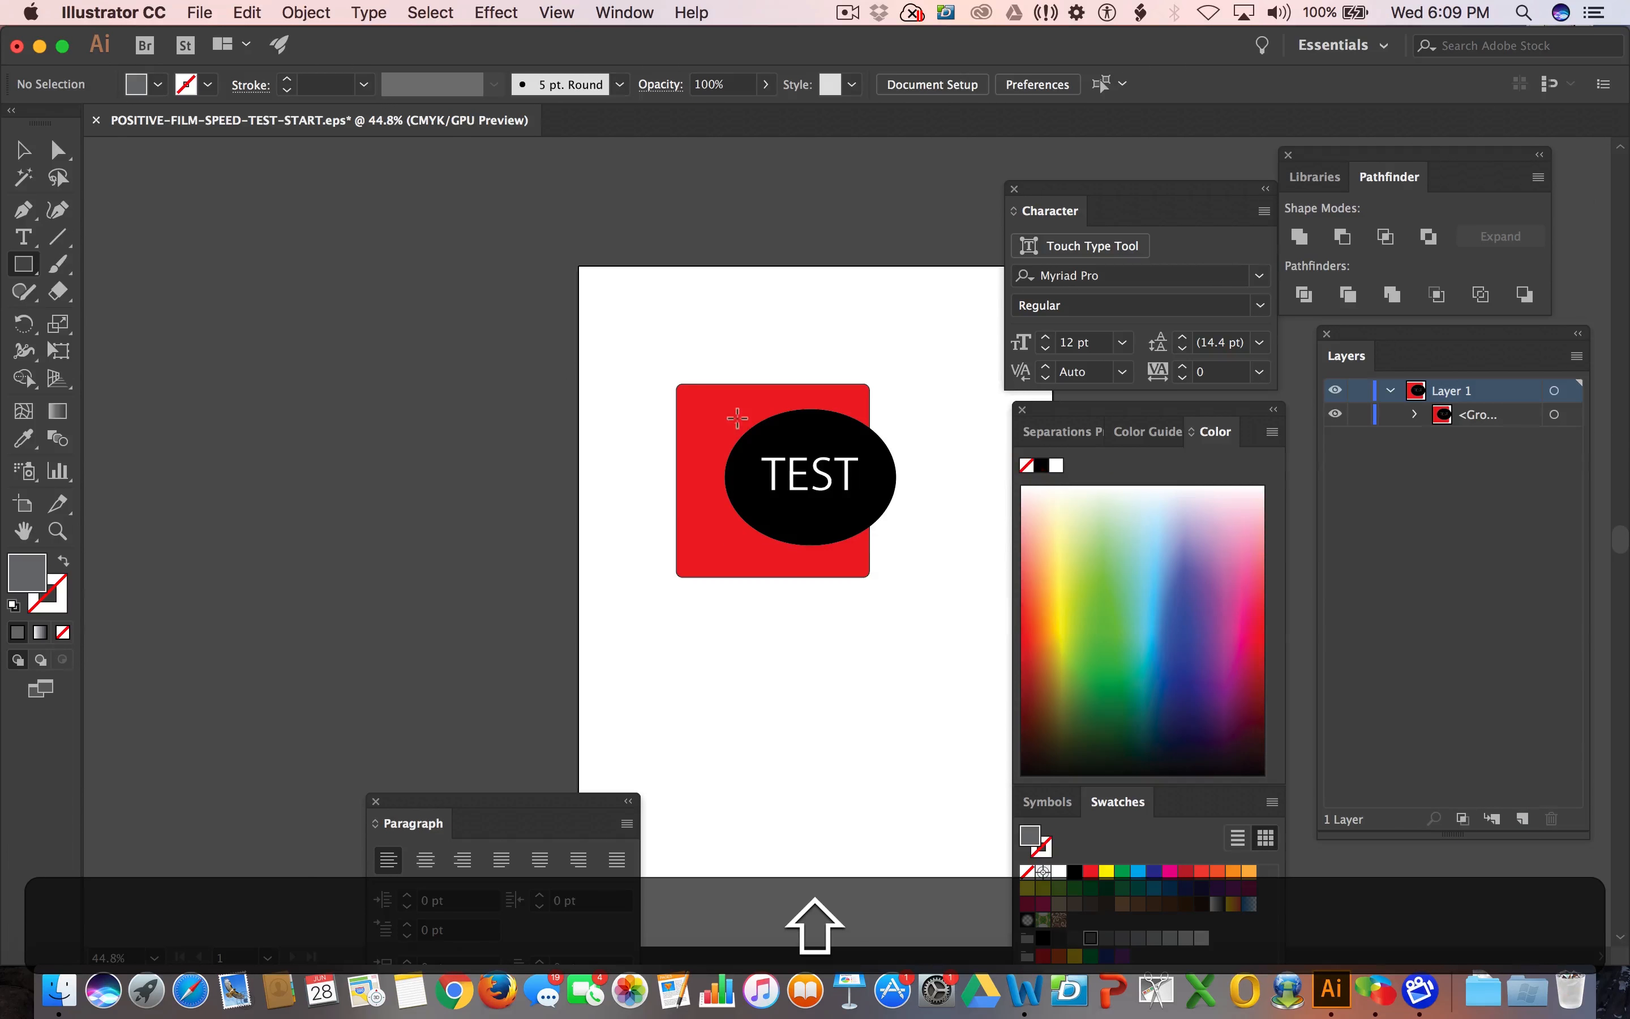
Start saving the document under a new name in Illustrator EPS format, with TESTING-FILES as the destination folder.
left_click(199, 10)
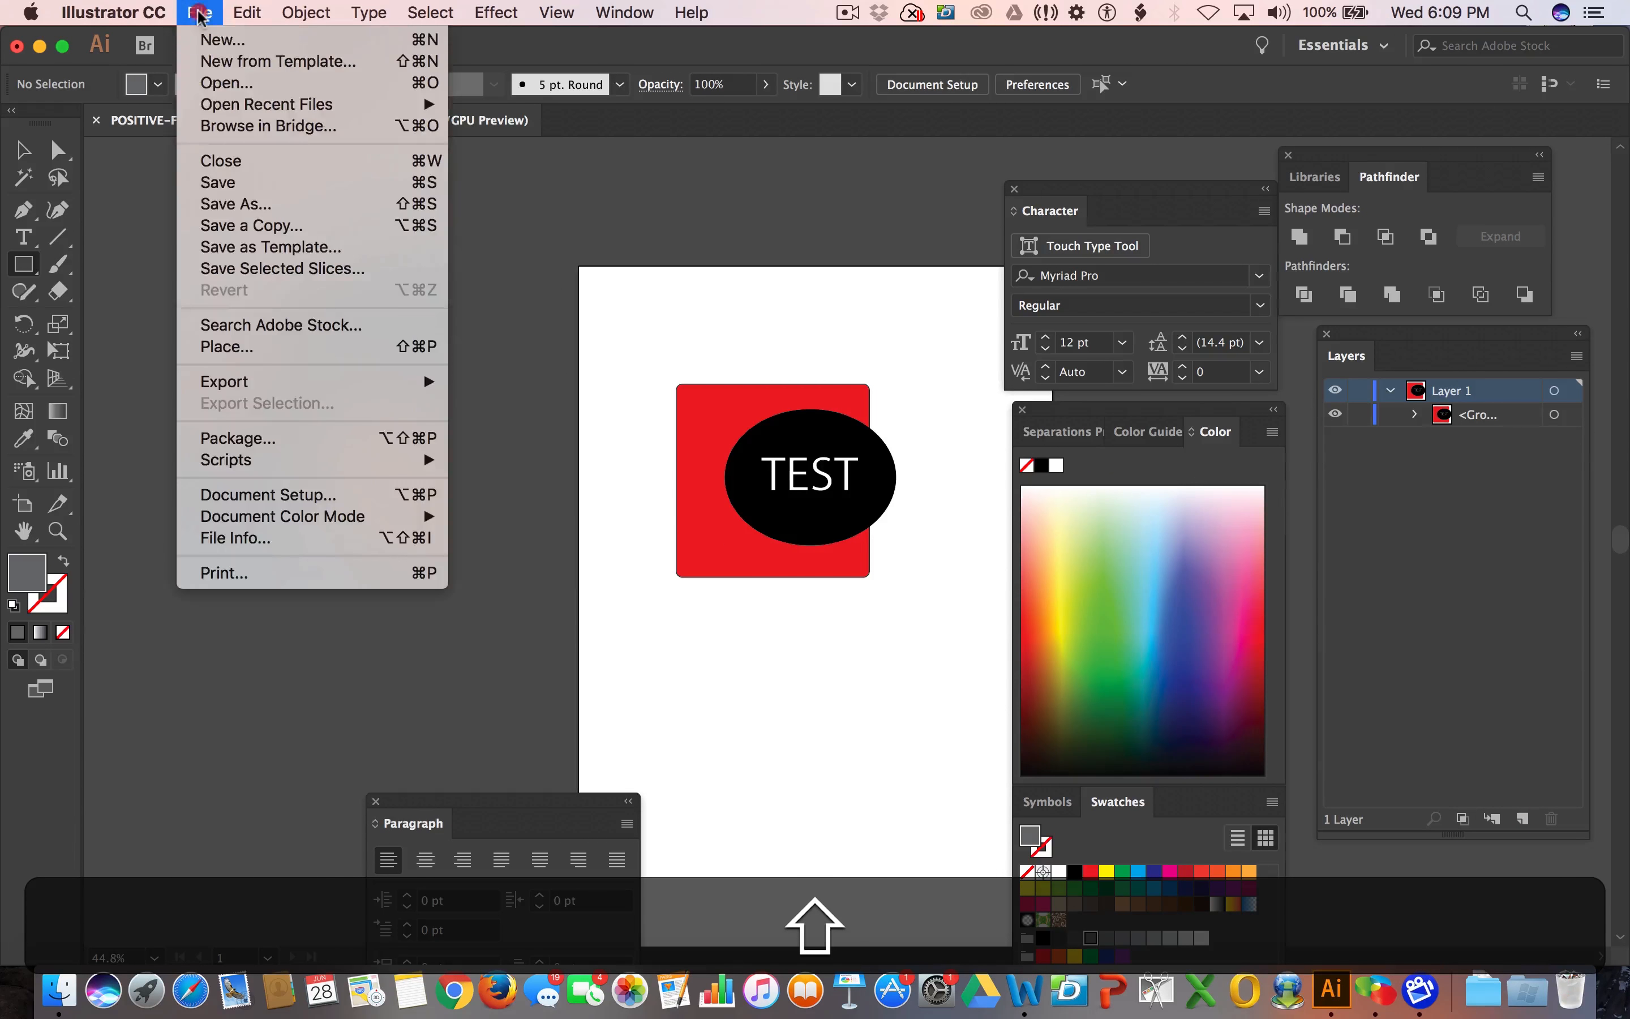
left_click(238, 210)
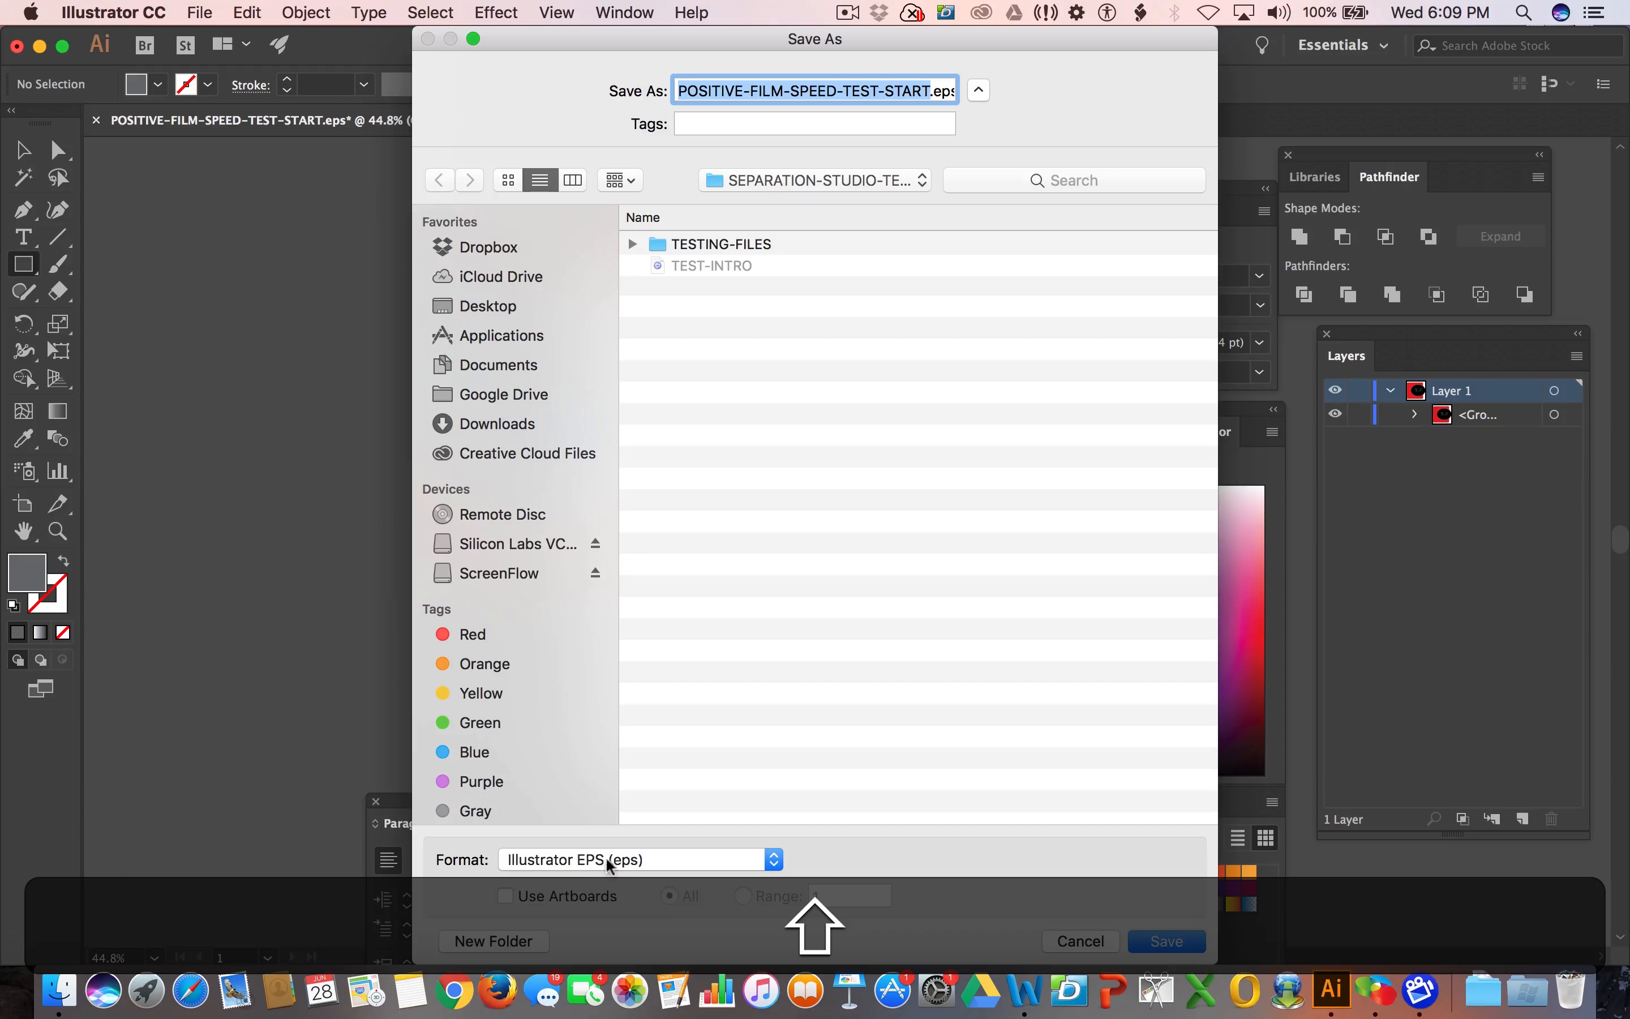
left_click(608, 863)
left_click(608, 860)
double_click(761, 243)
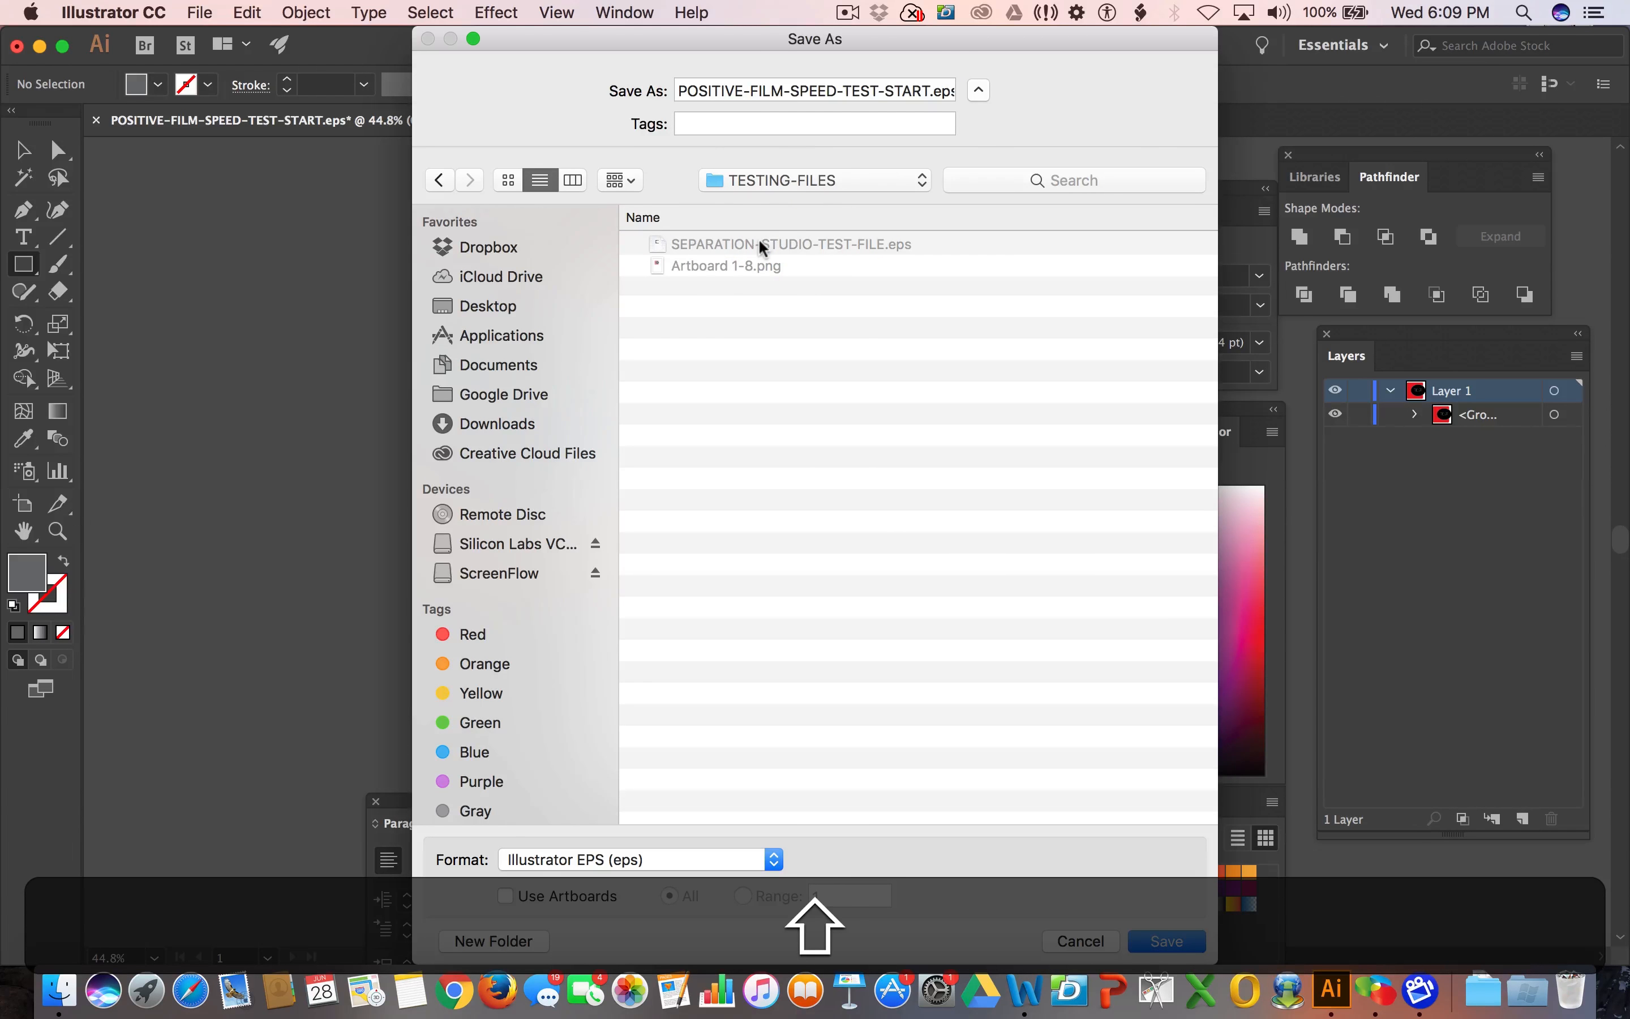
Name the file SEP-STUDIO-EPS-FROM-AI.eps and complete the EPS save.
left_click(933, 91)
left_click(568, 108)
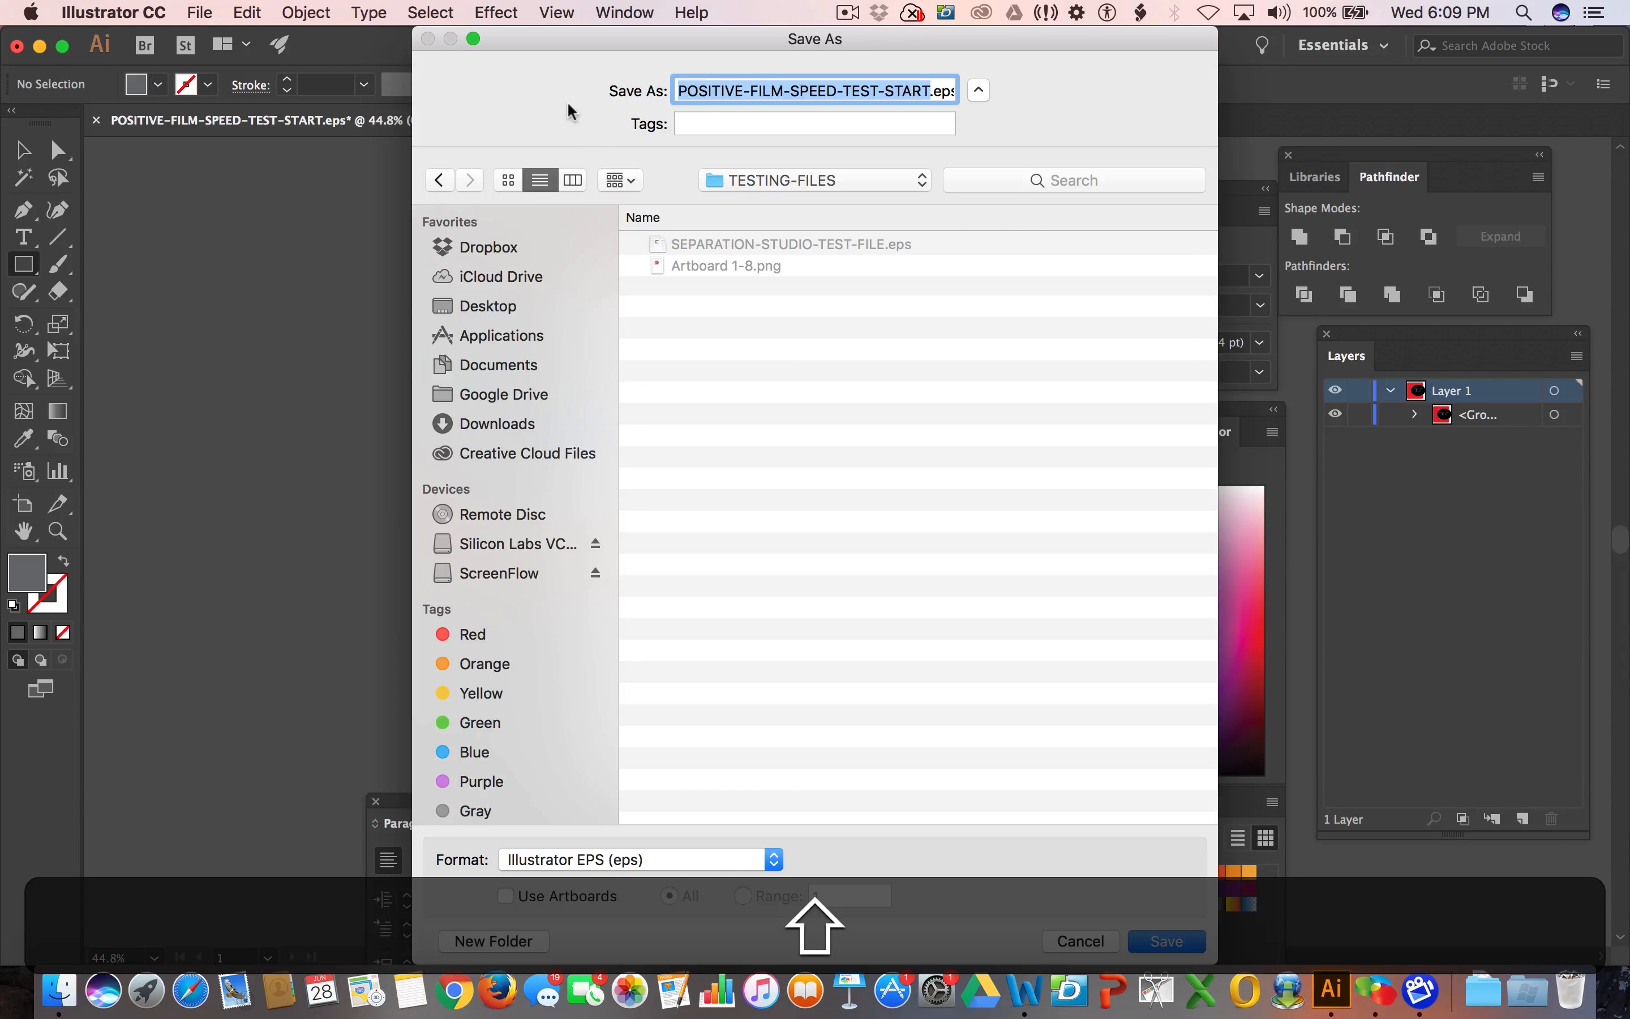
type("S")
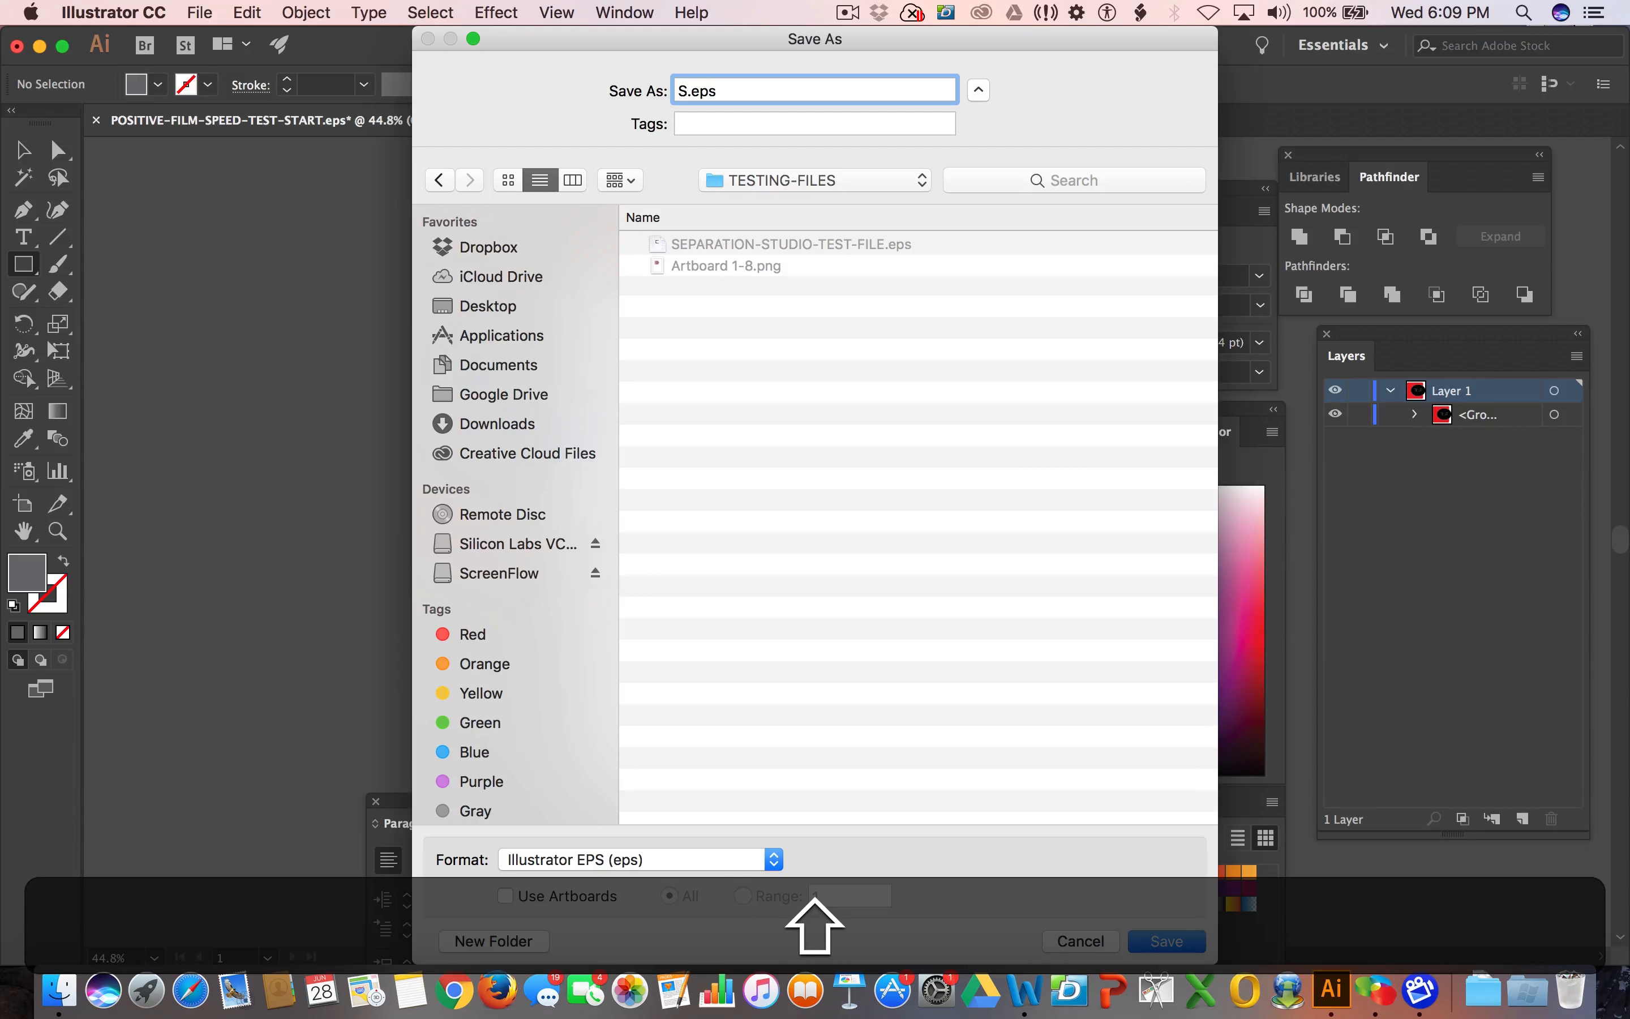
type("EP")
type("-STUDI")
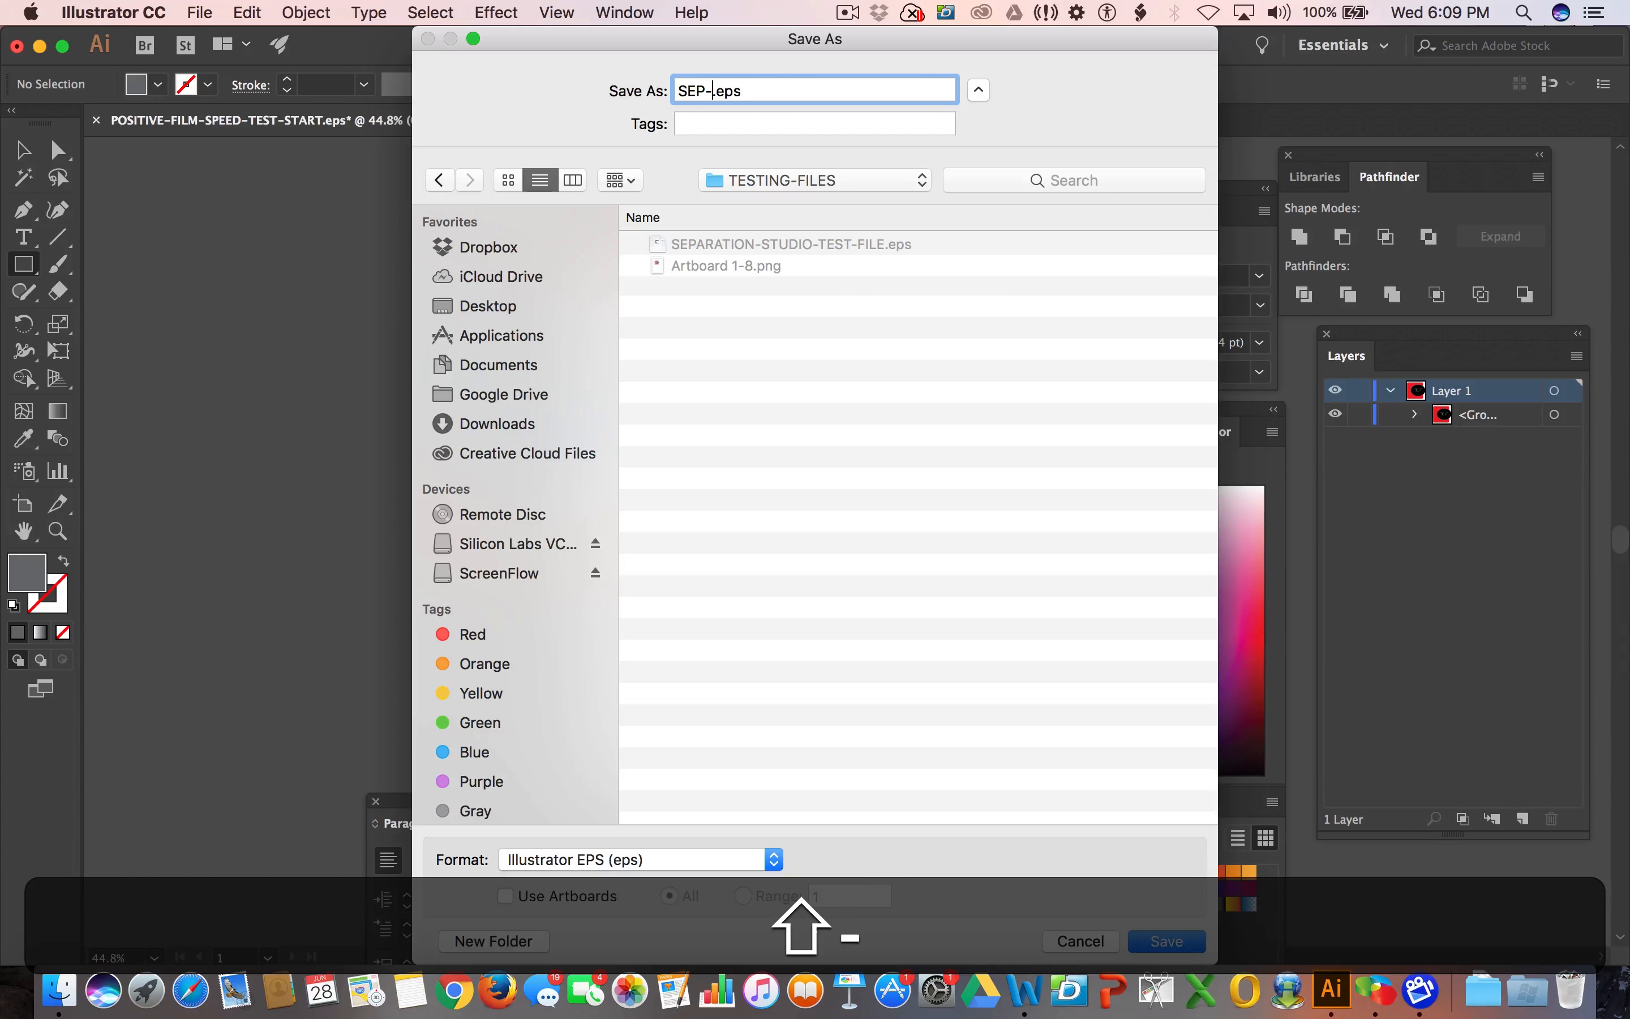
type("O-")
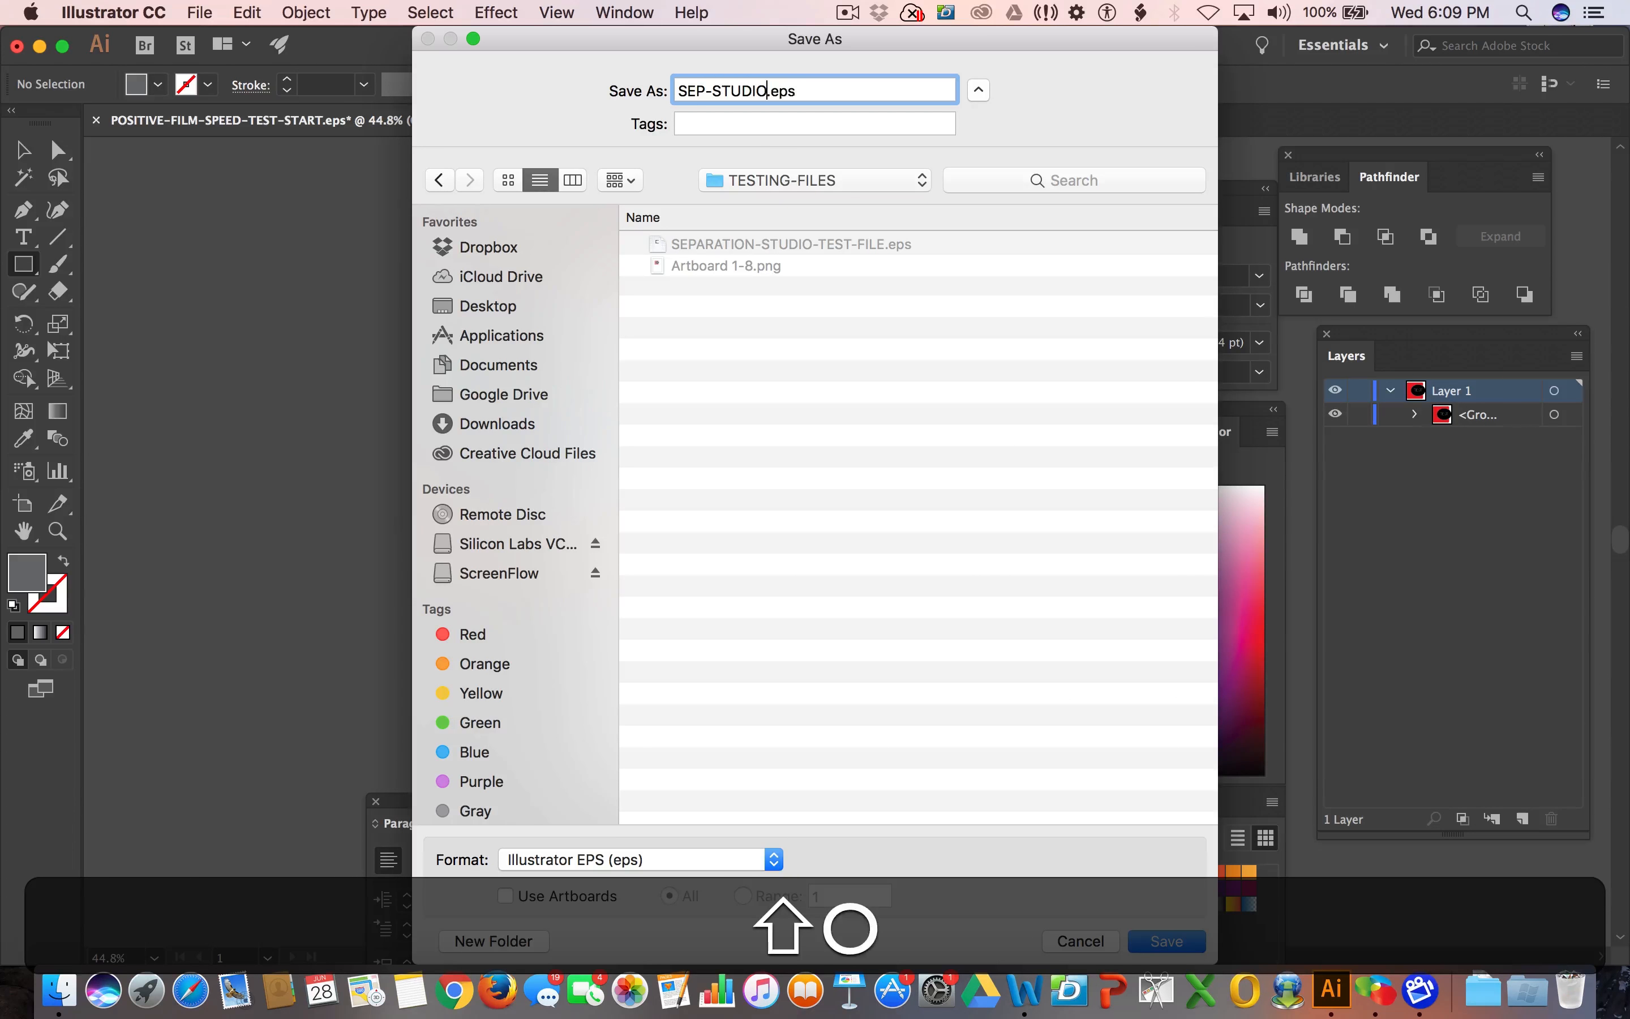
type("EPS-")
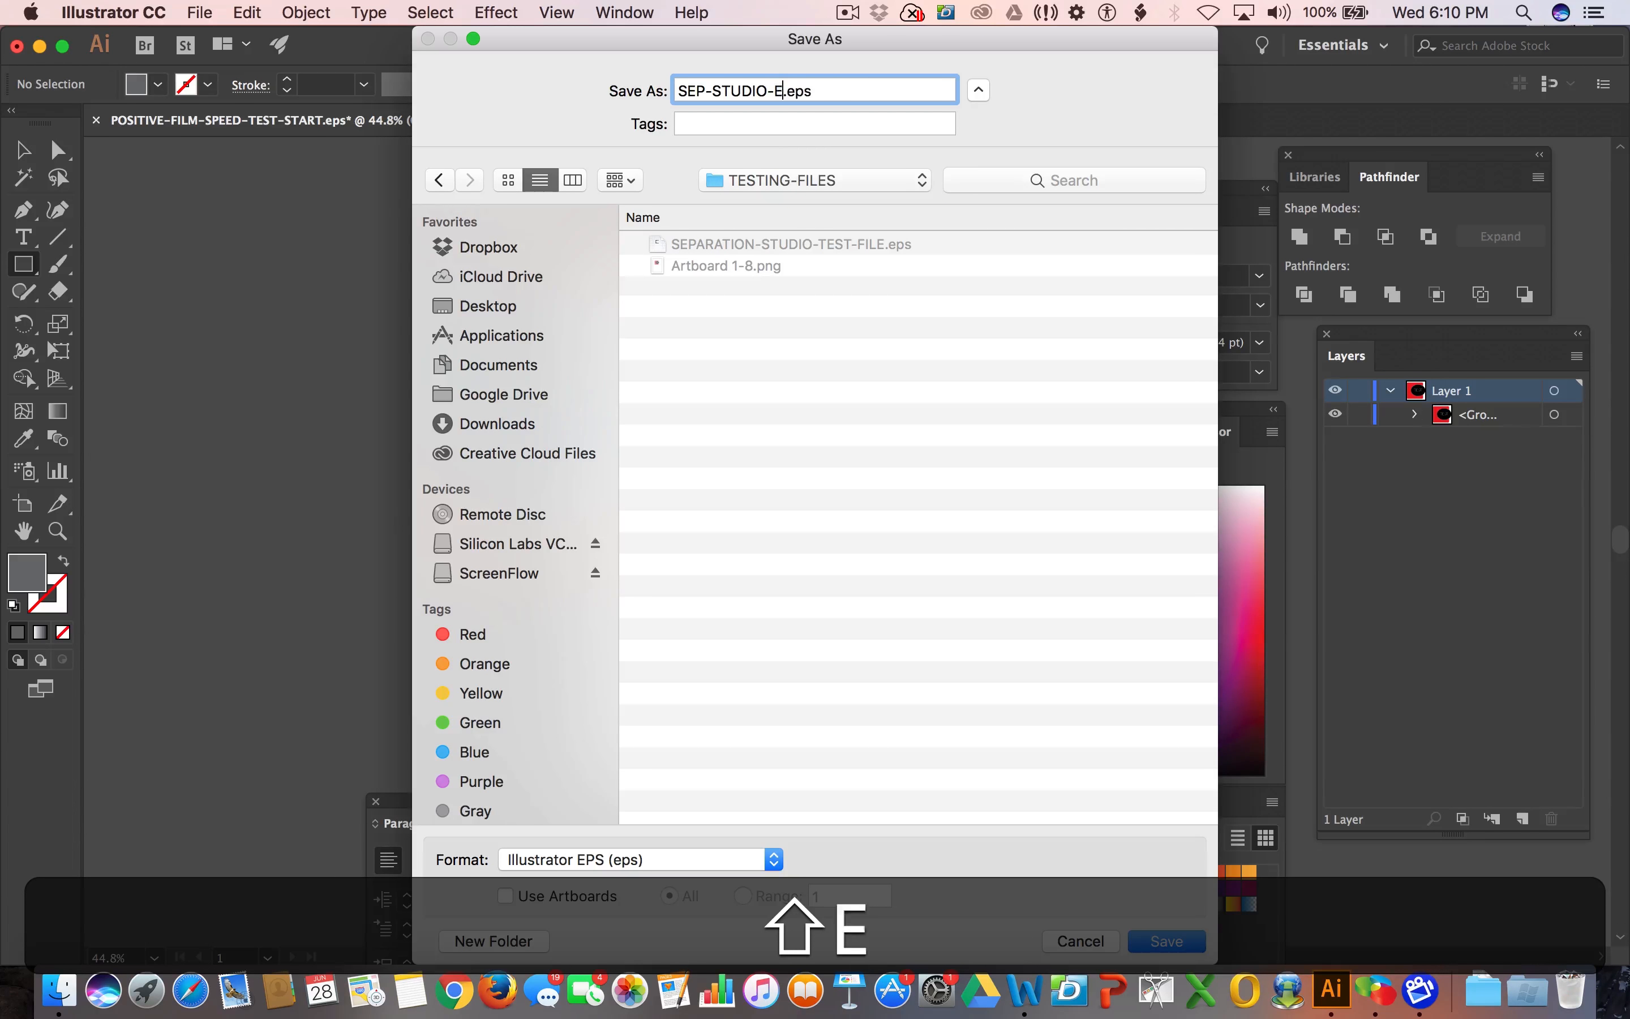
type("FROM-A")
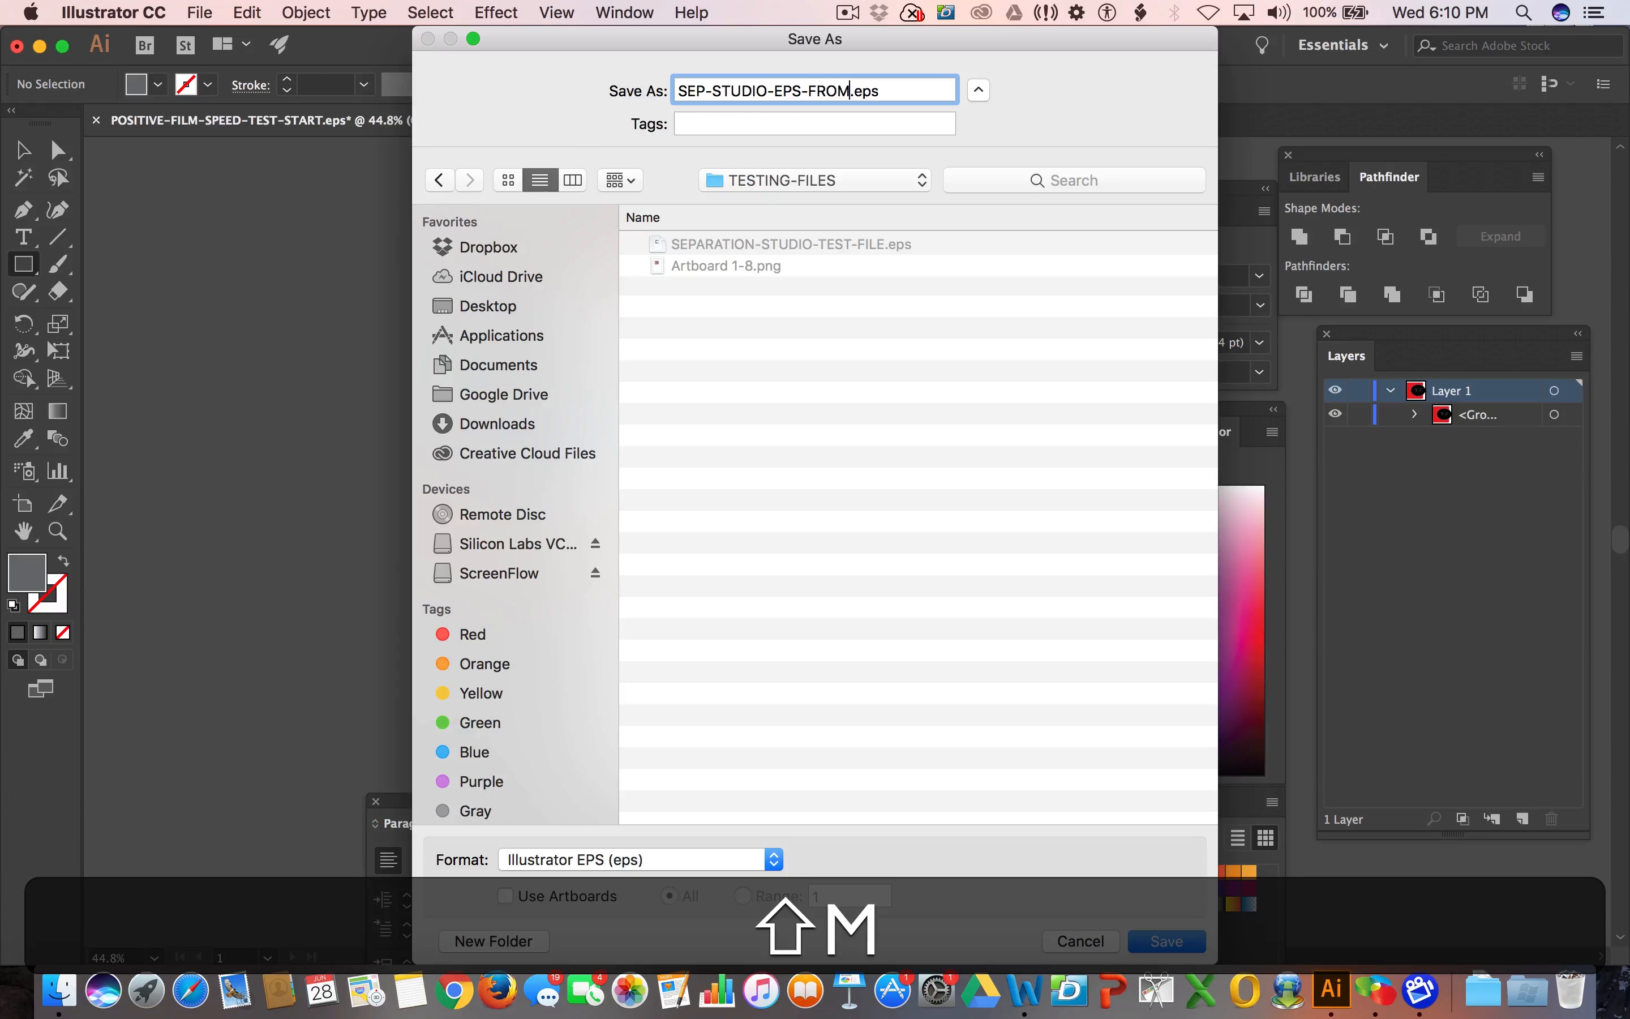
type("I")
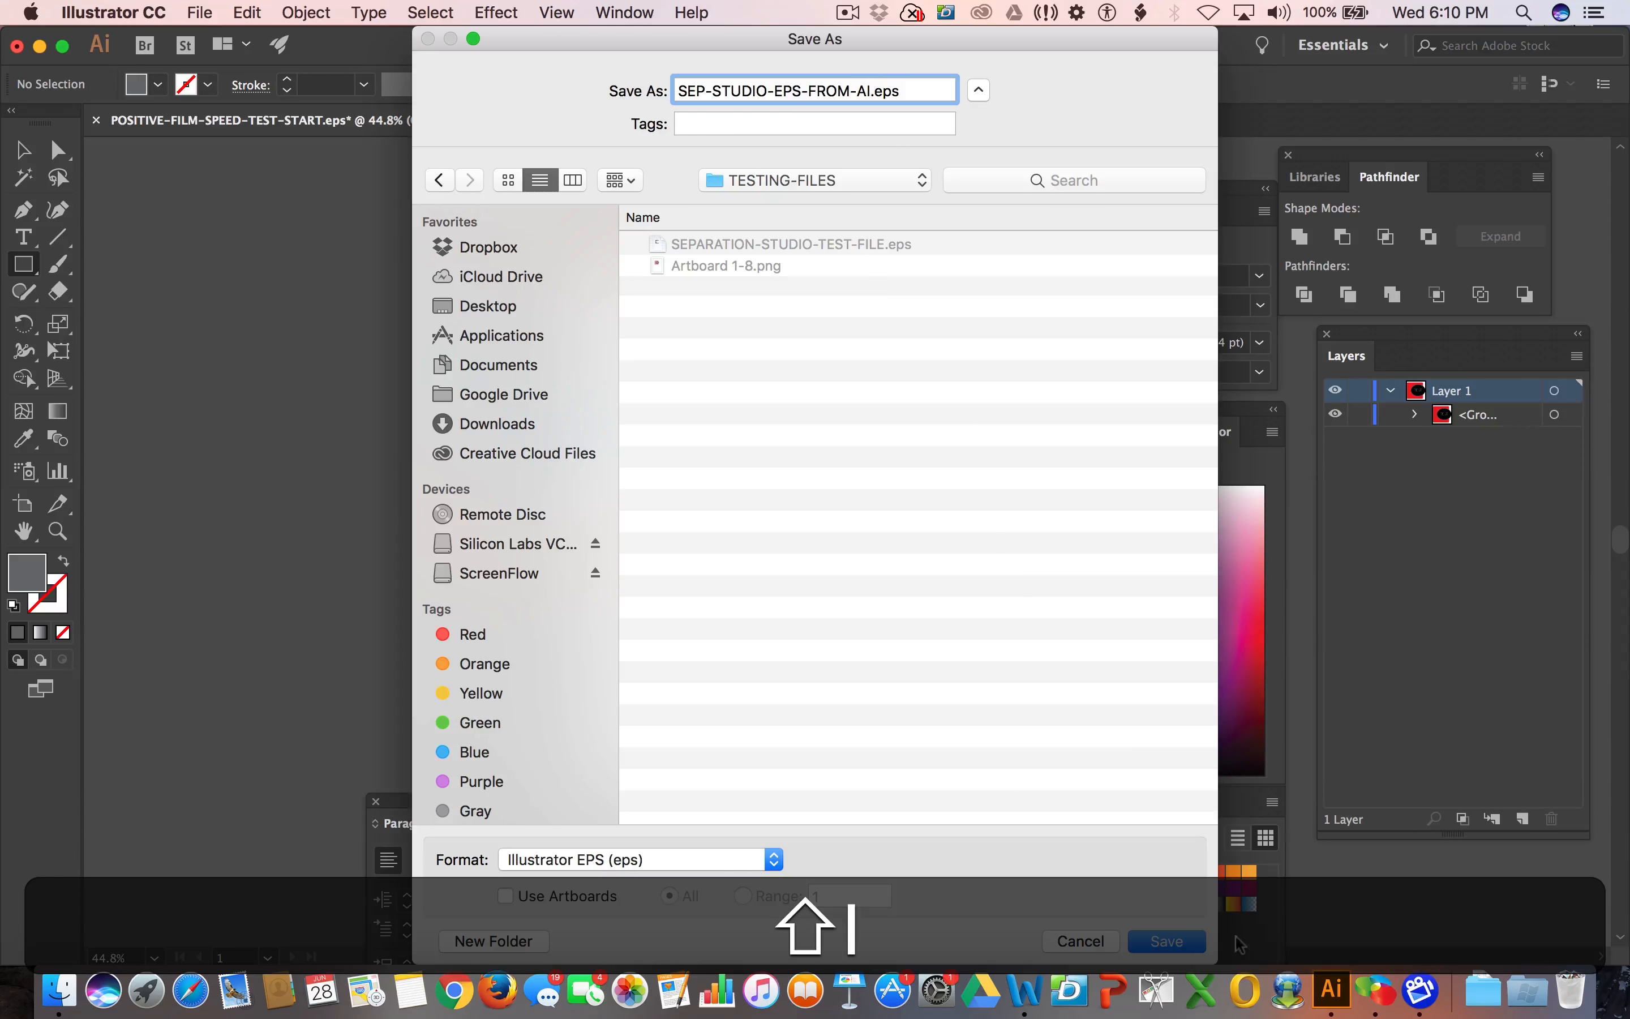
left_click(1168, 940)
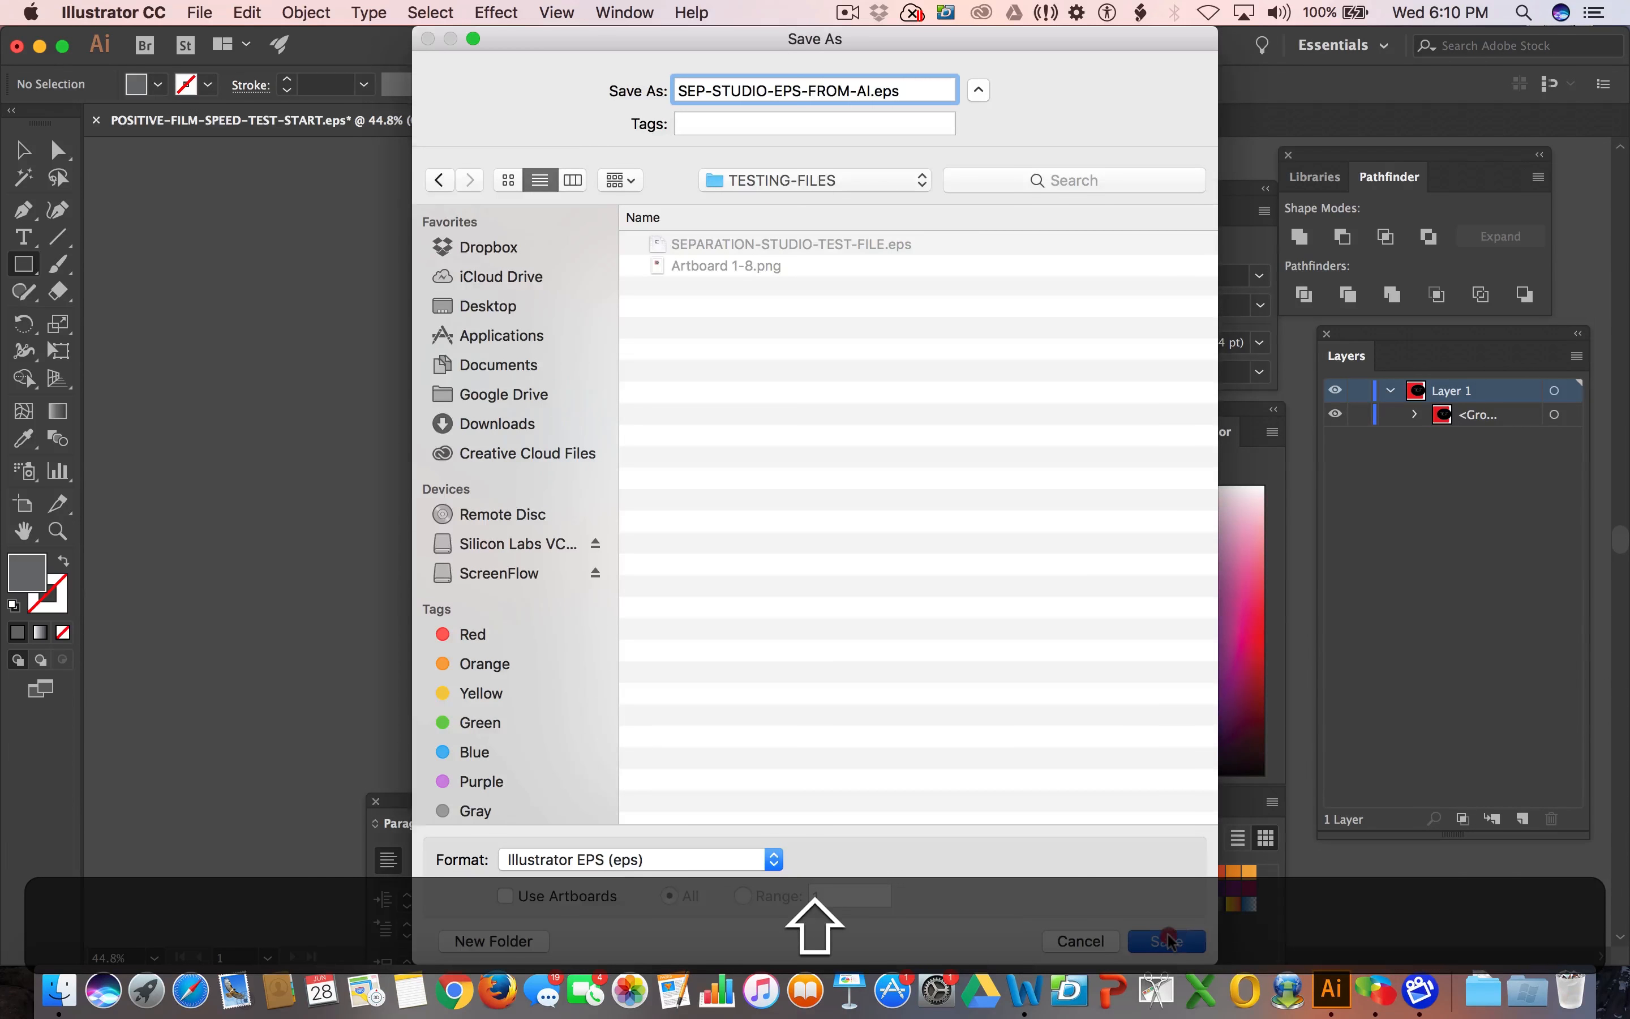
left_click(1095, 779)
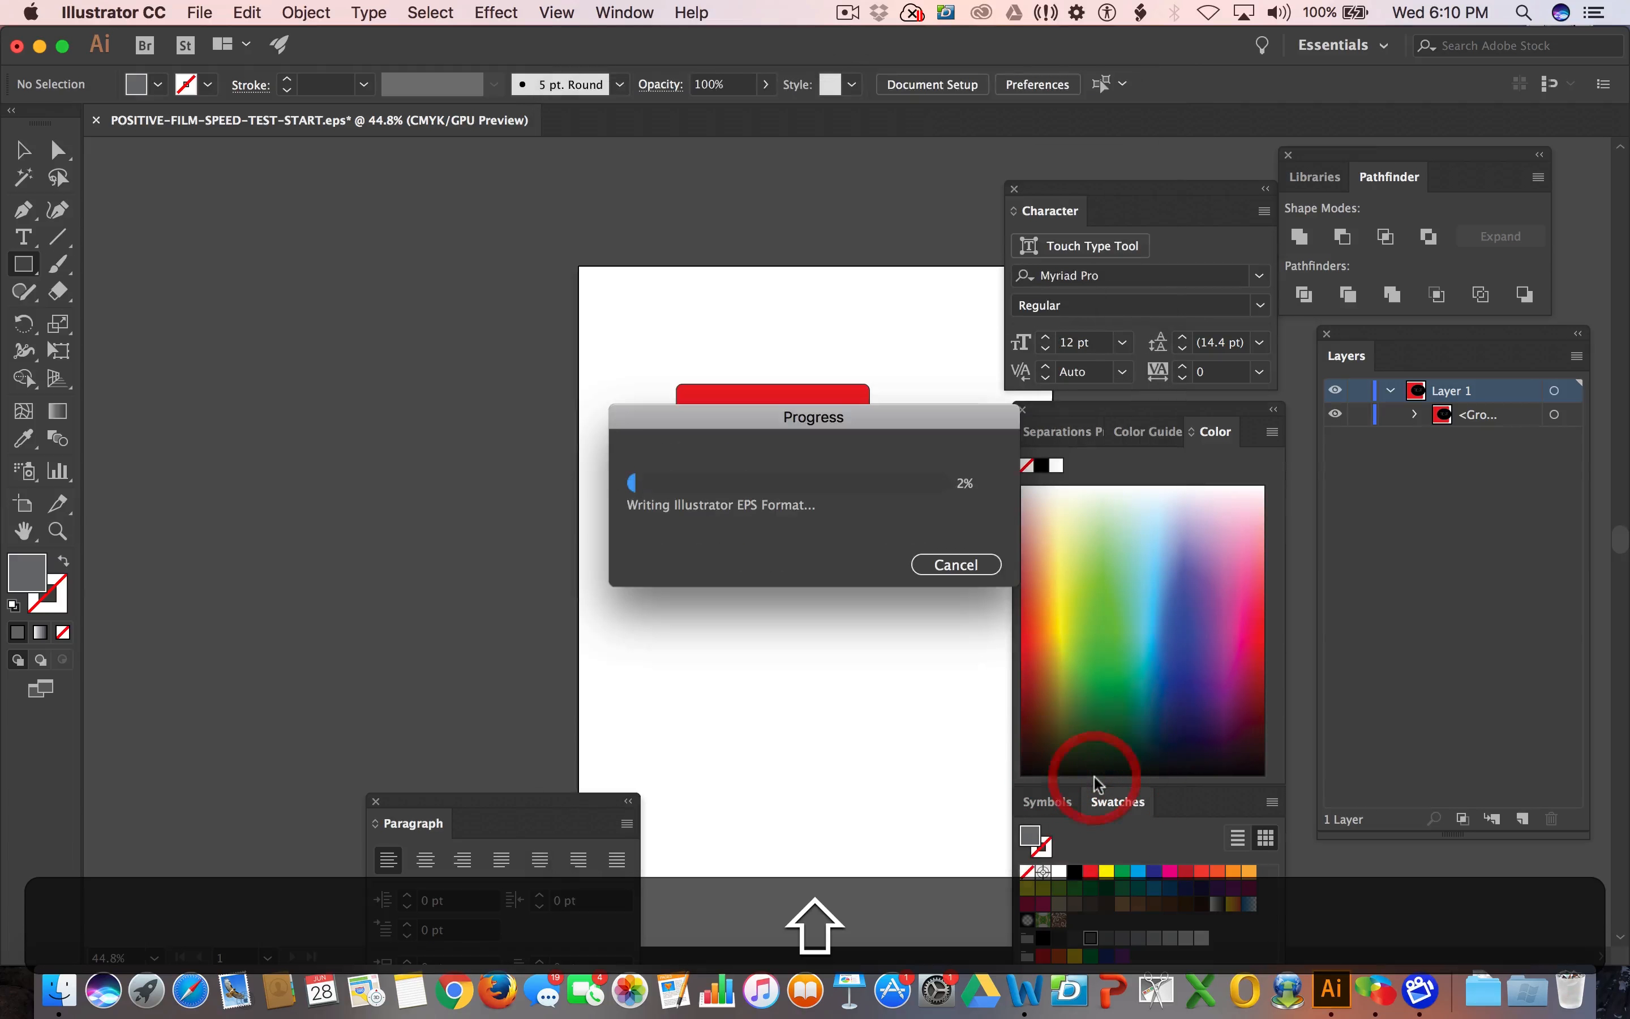
Switch to Separation Studio and try to open SEP-STUDIO-EPS-FROM-AI.eps from the TESTING-FILES folder.
left_click(1386, 996)
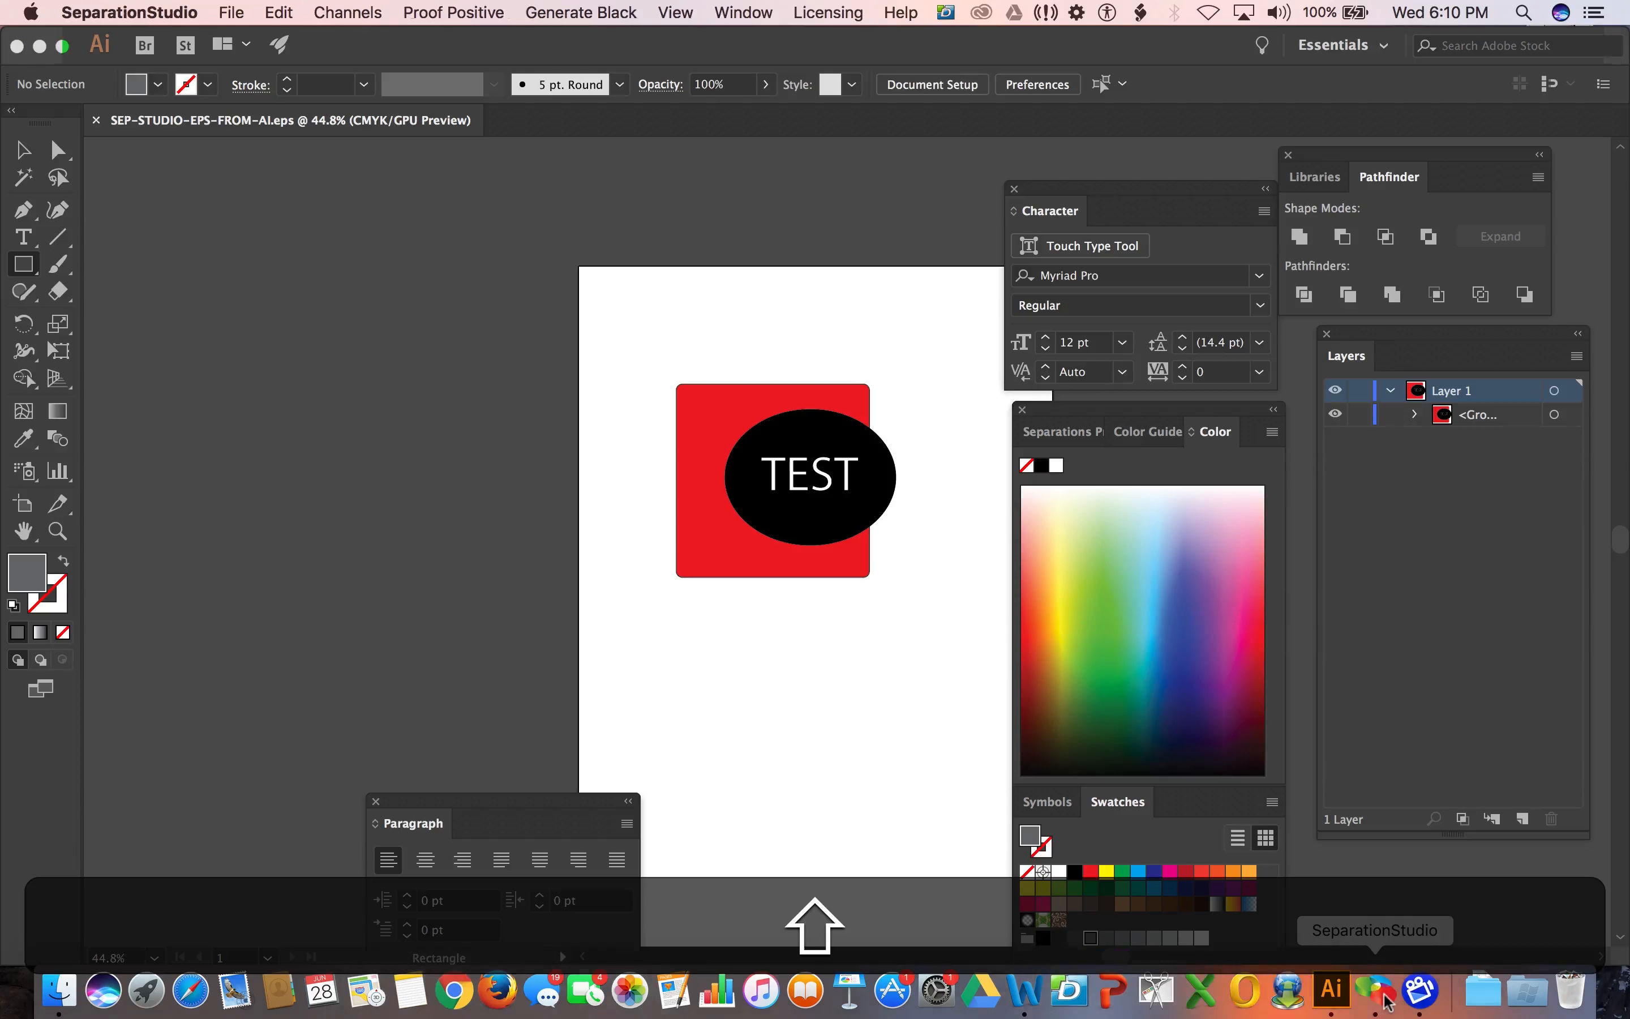
left_click(161, 142)
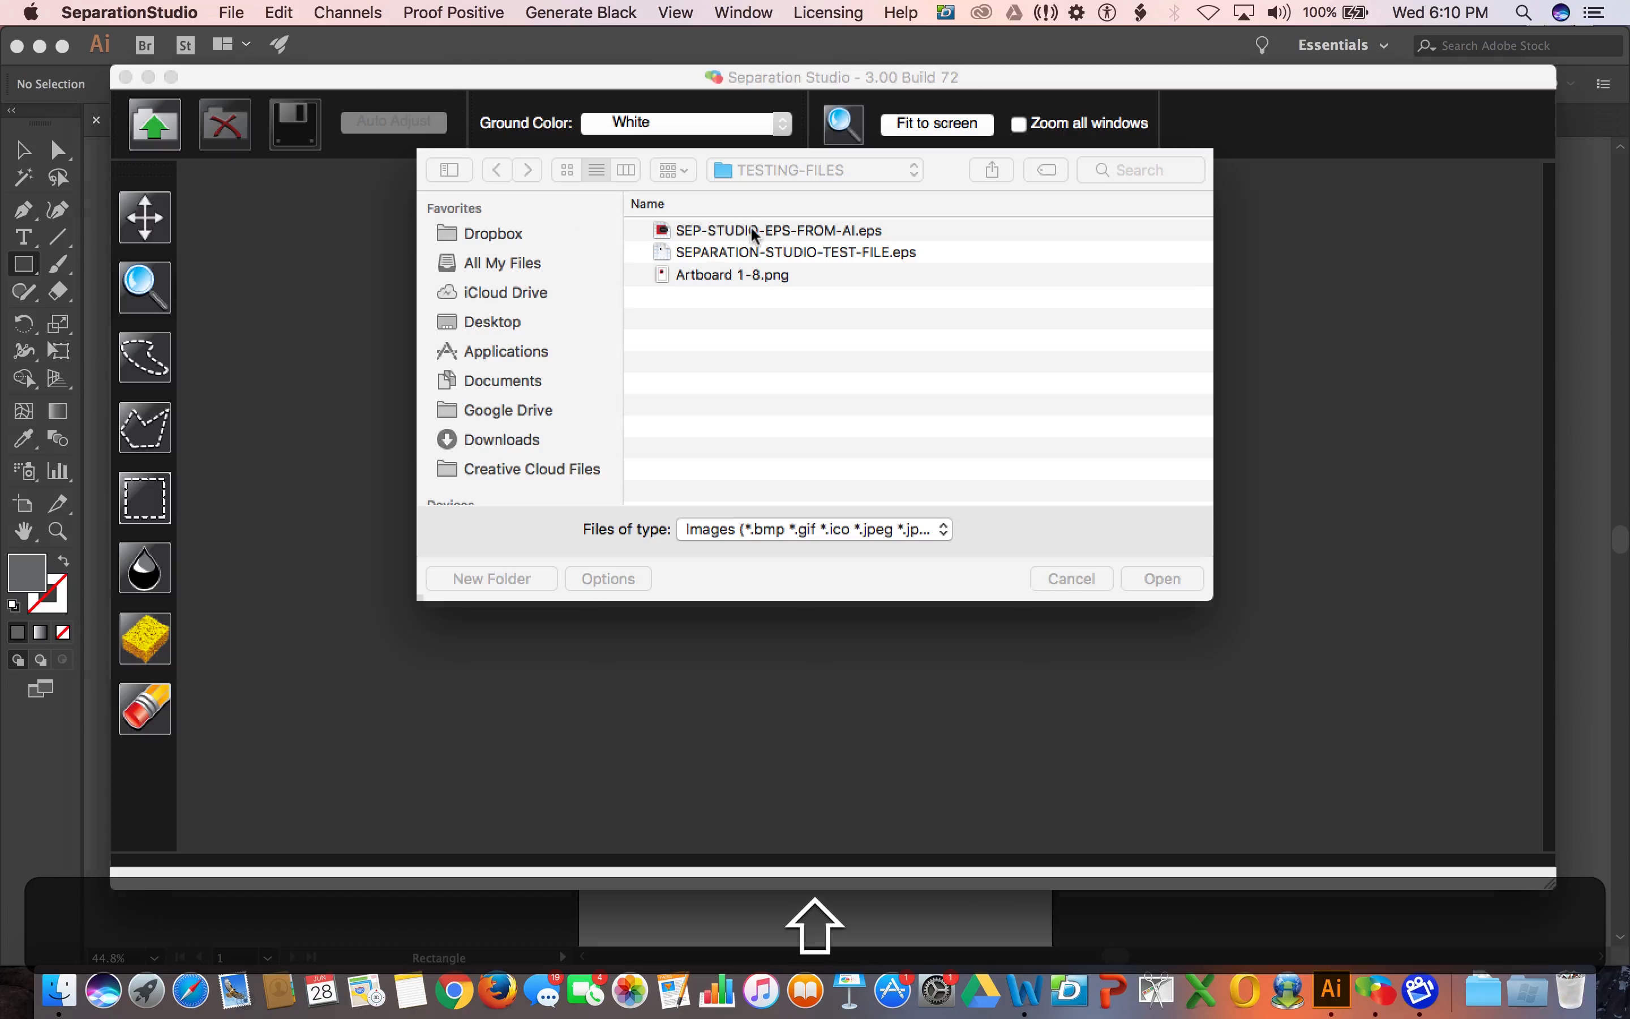
double_click(778, 231)
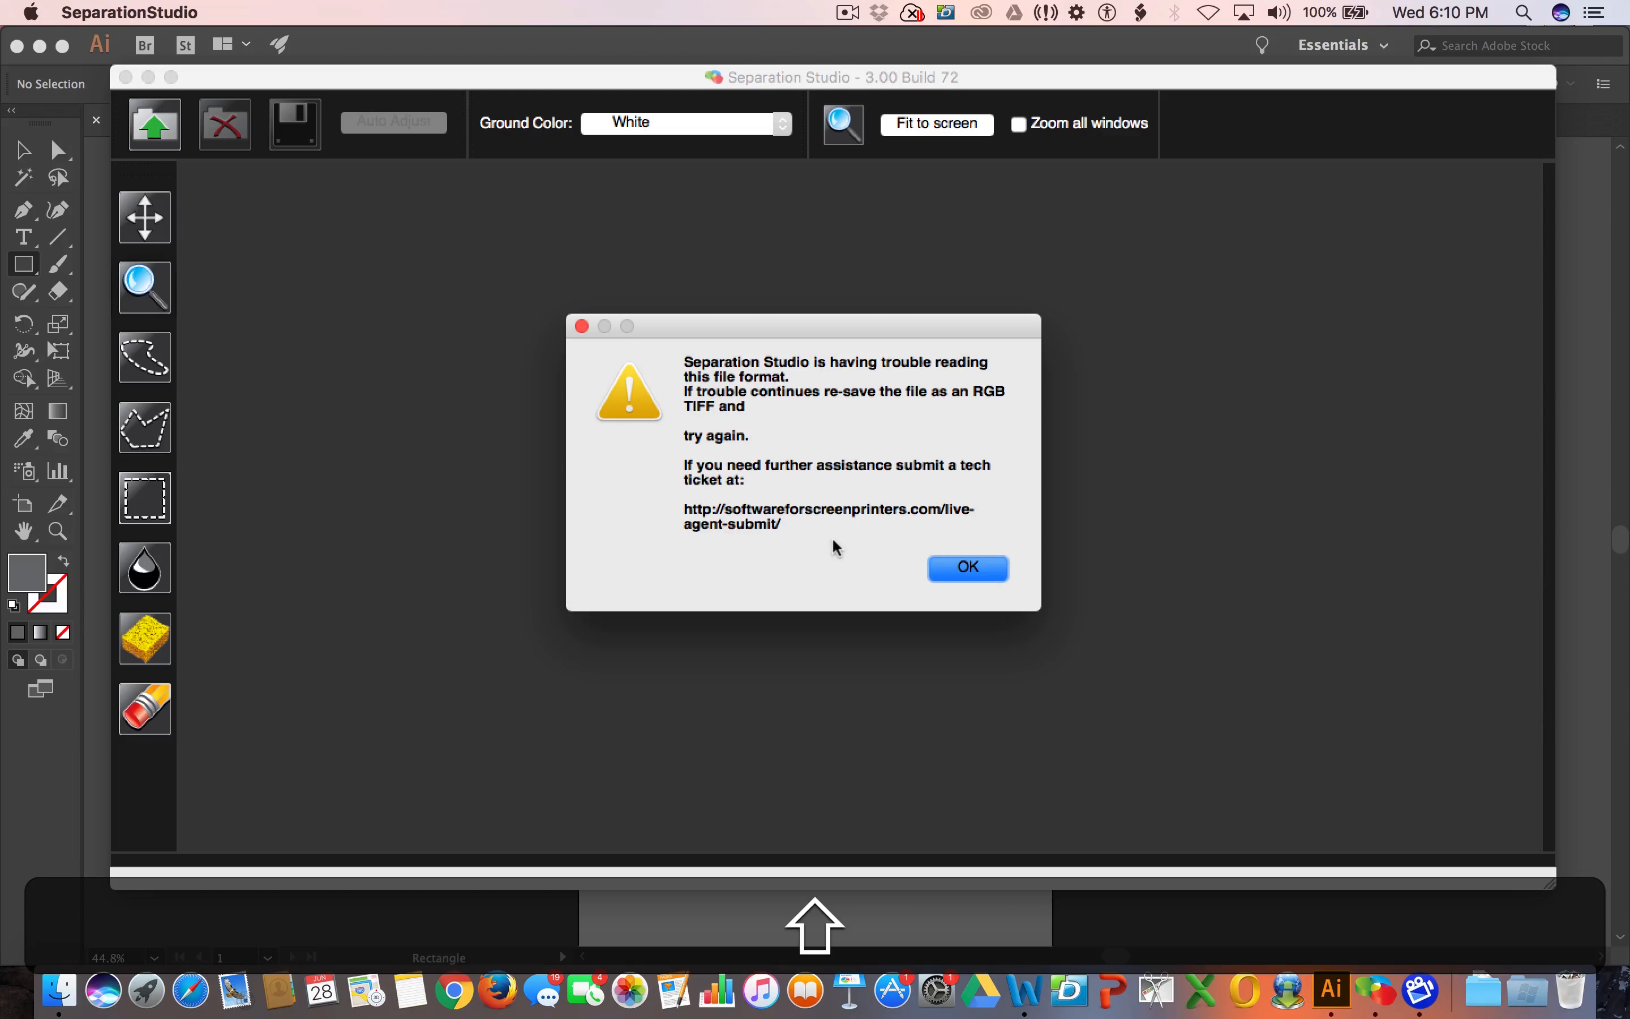
Return to Illustrator and start saving the artwork as an Illustrator EPS named SEP-STUDIO-EPS-FROM-AI-2.eps in the TESTING-FILES folder.
left_click(989, 573)
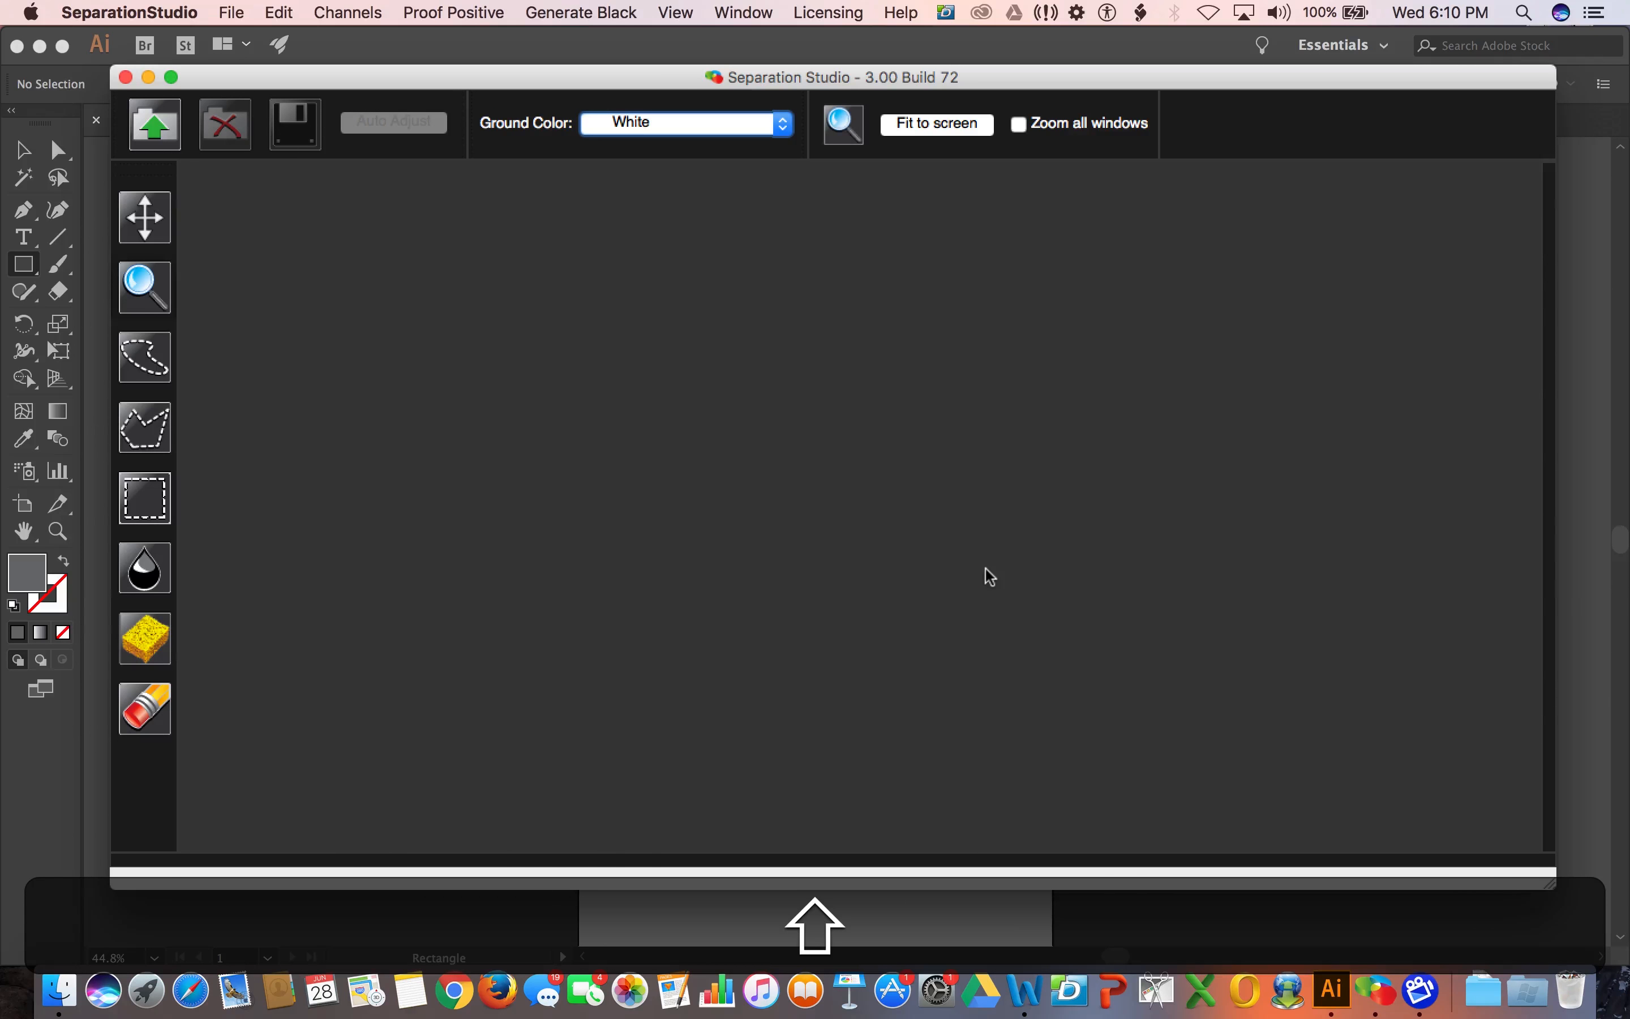
left_click(424, 47)
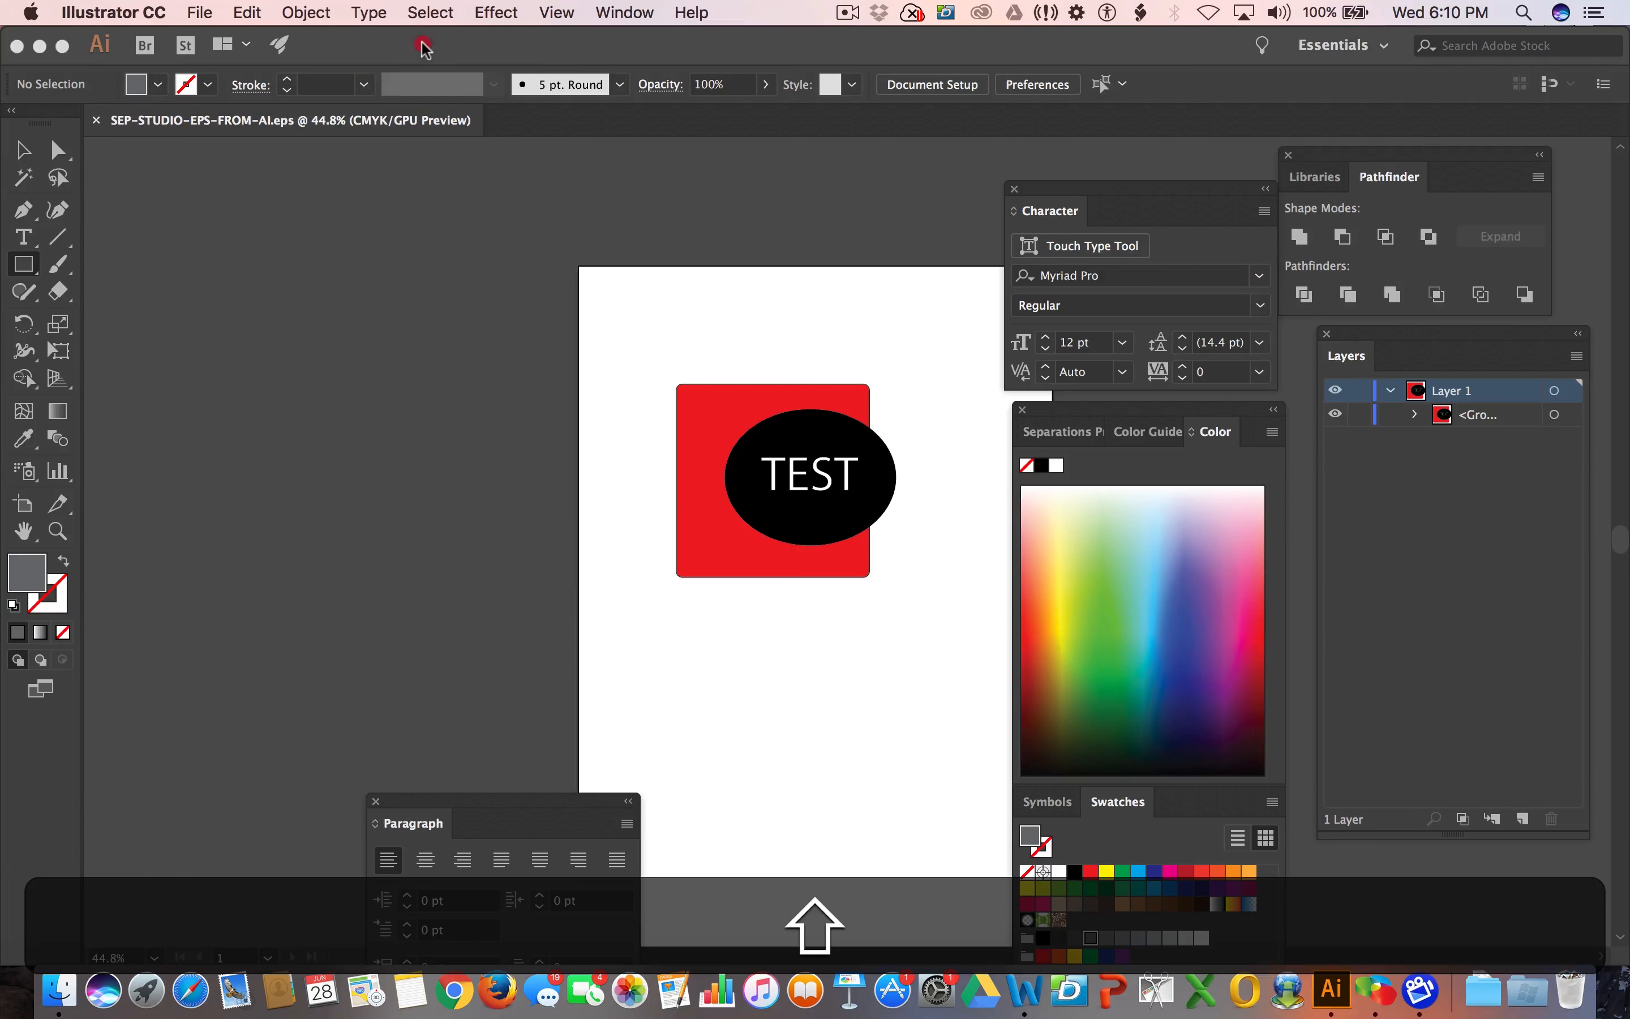
left_click(201, 14)
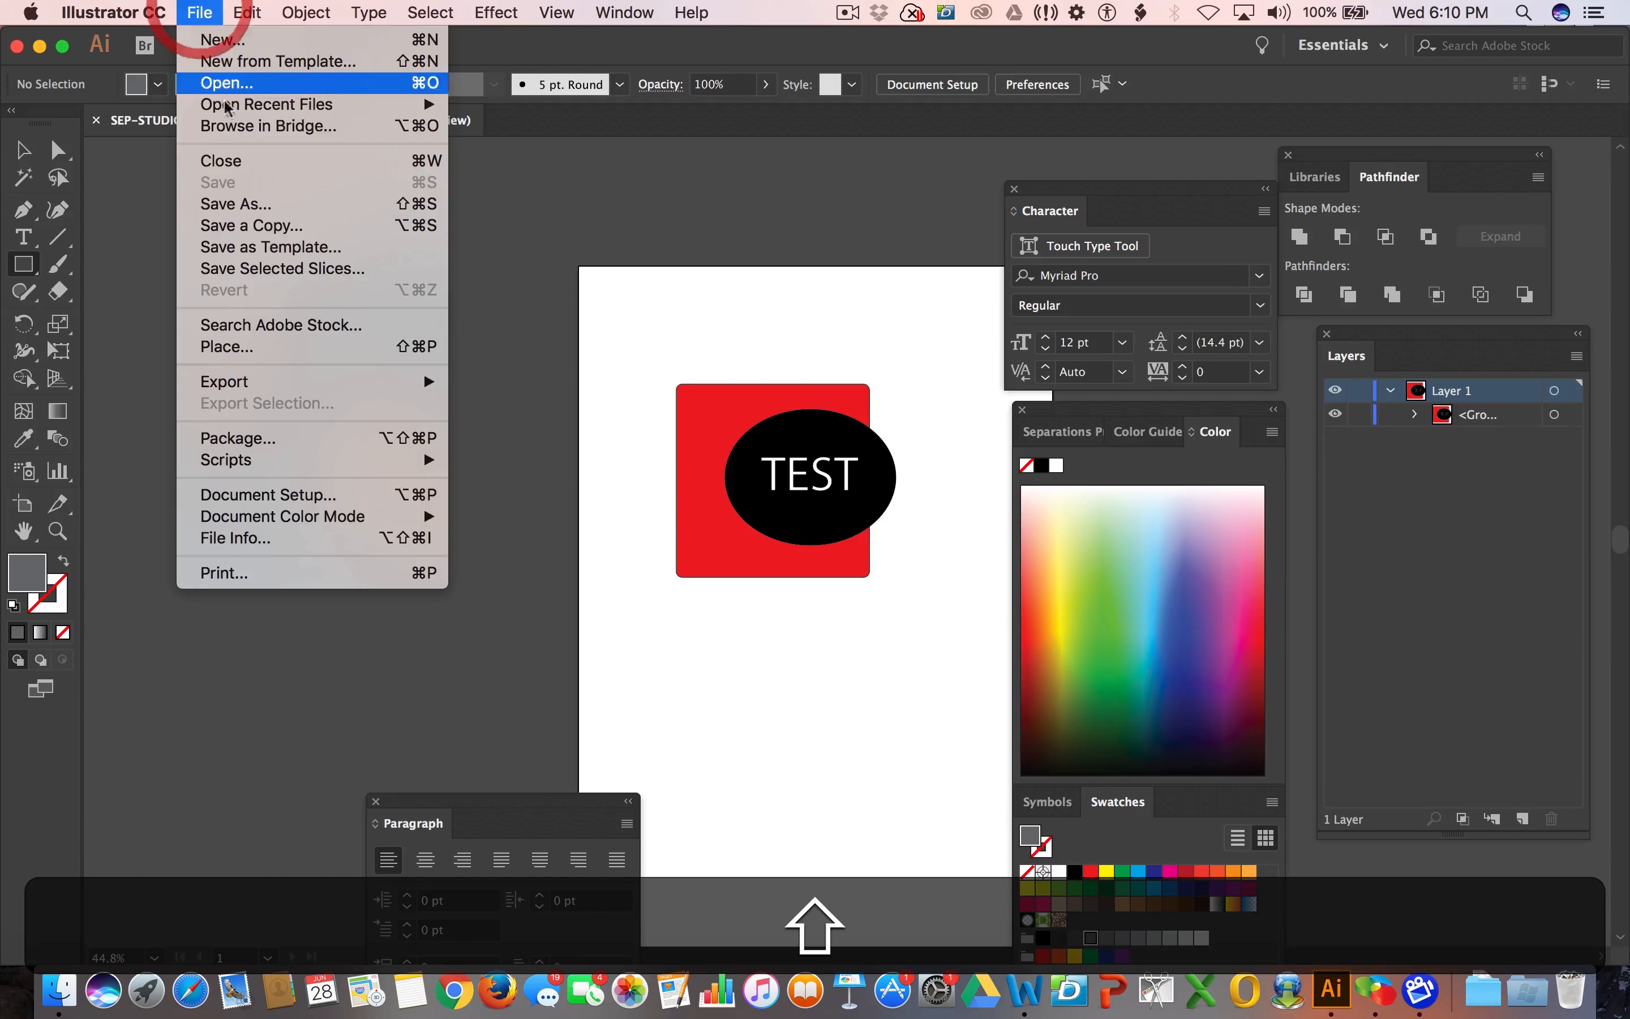
left_click(274, 204)
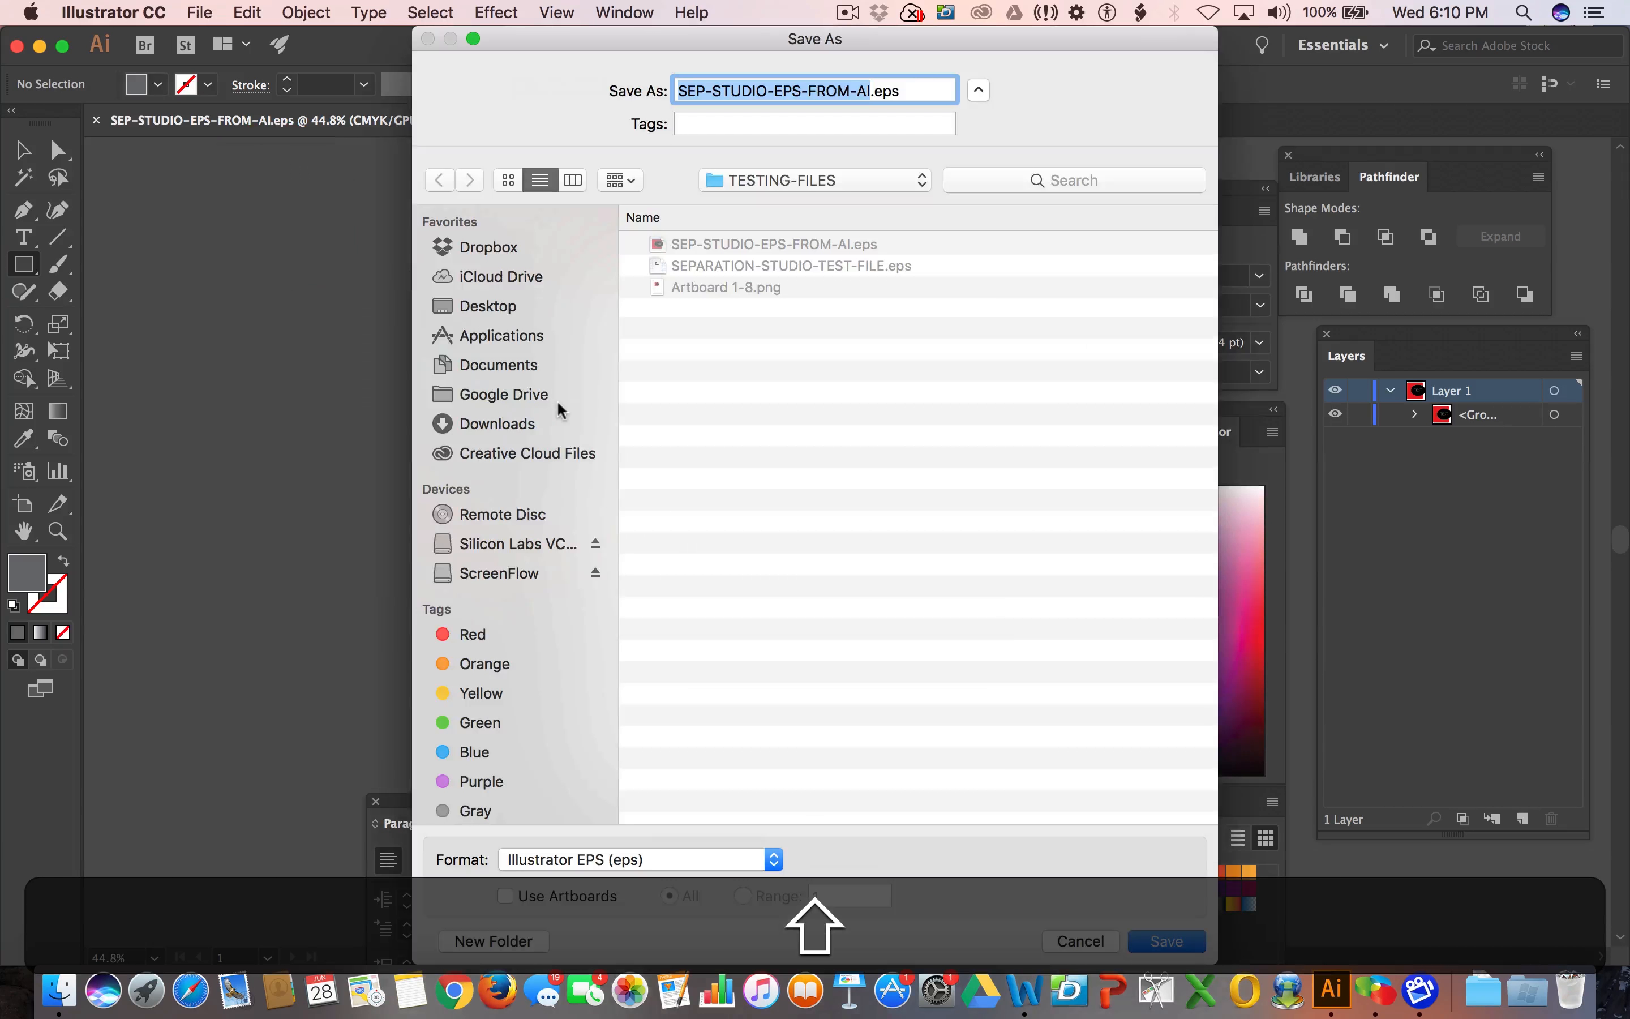
left_click(739, 863)
left_click(731, 863)
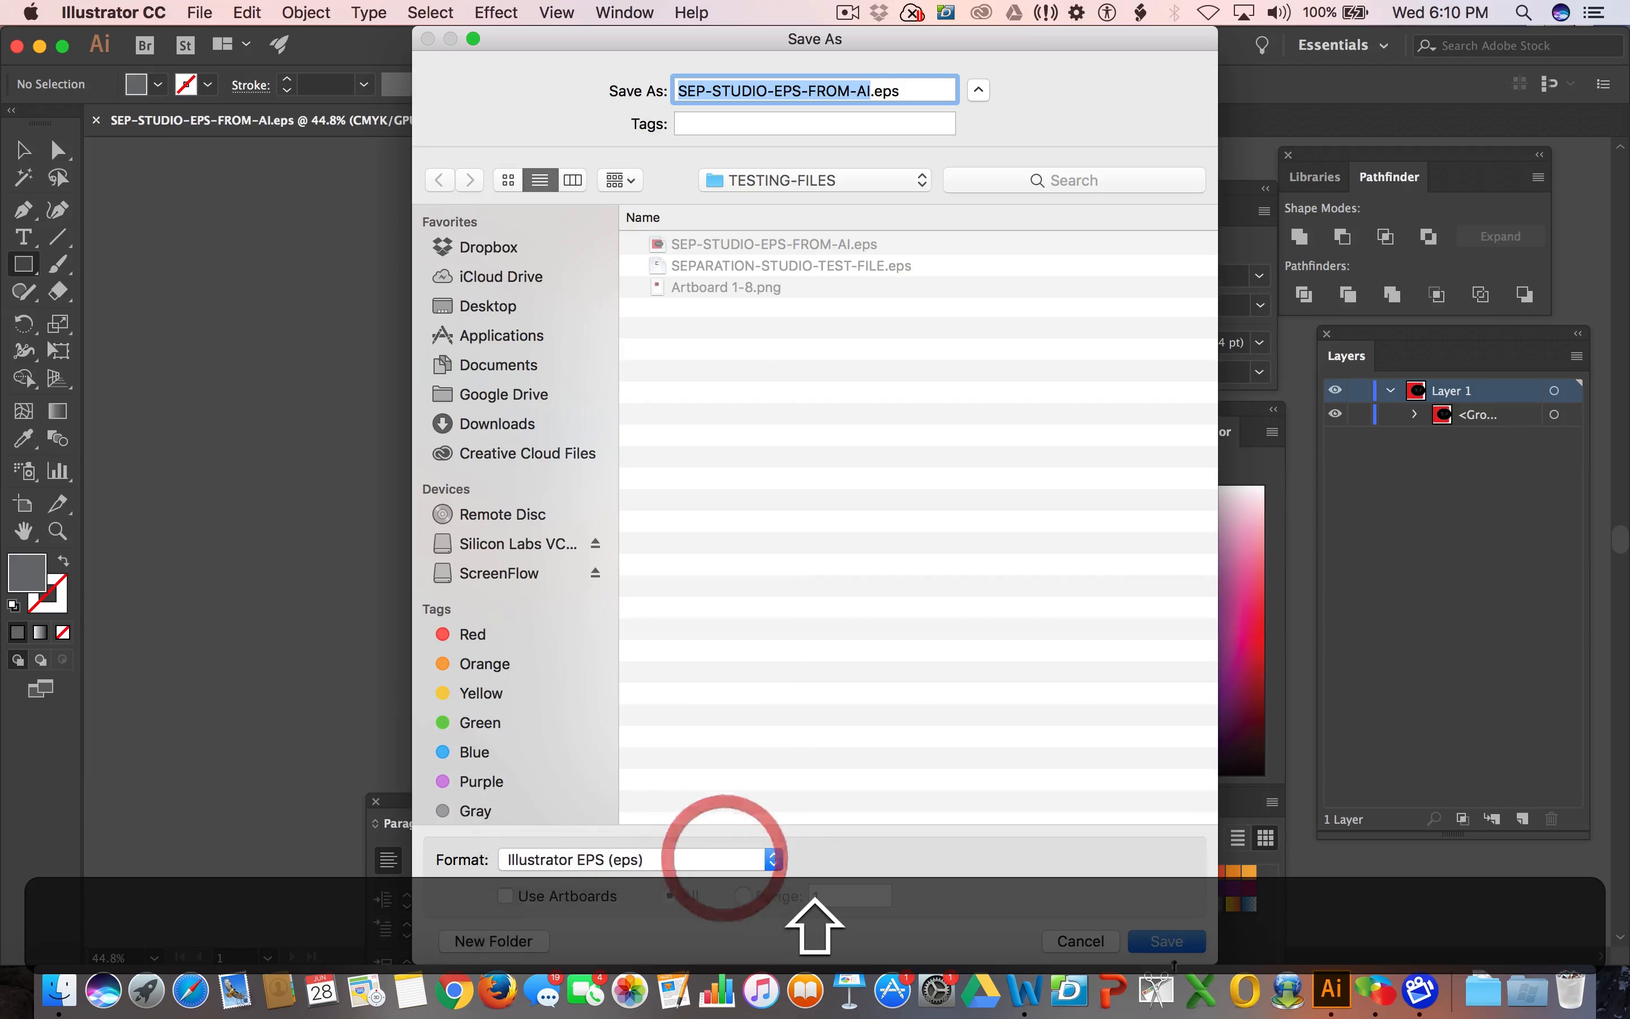
left_click(871, 92)
type("-2")
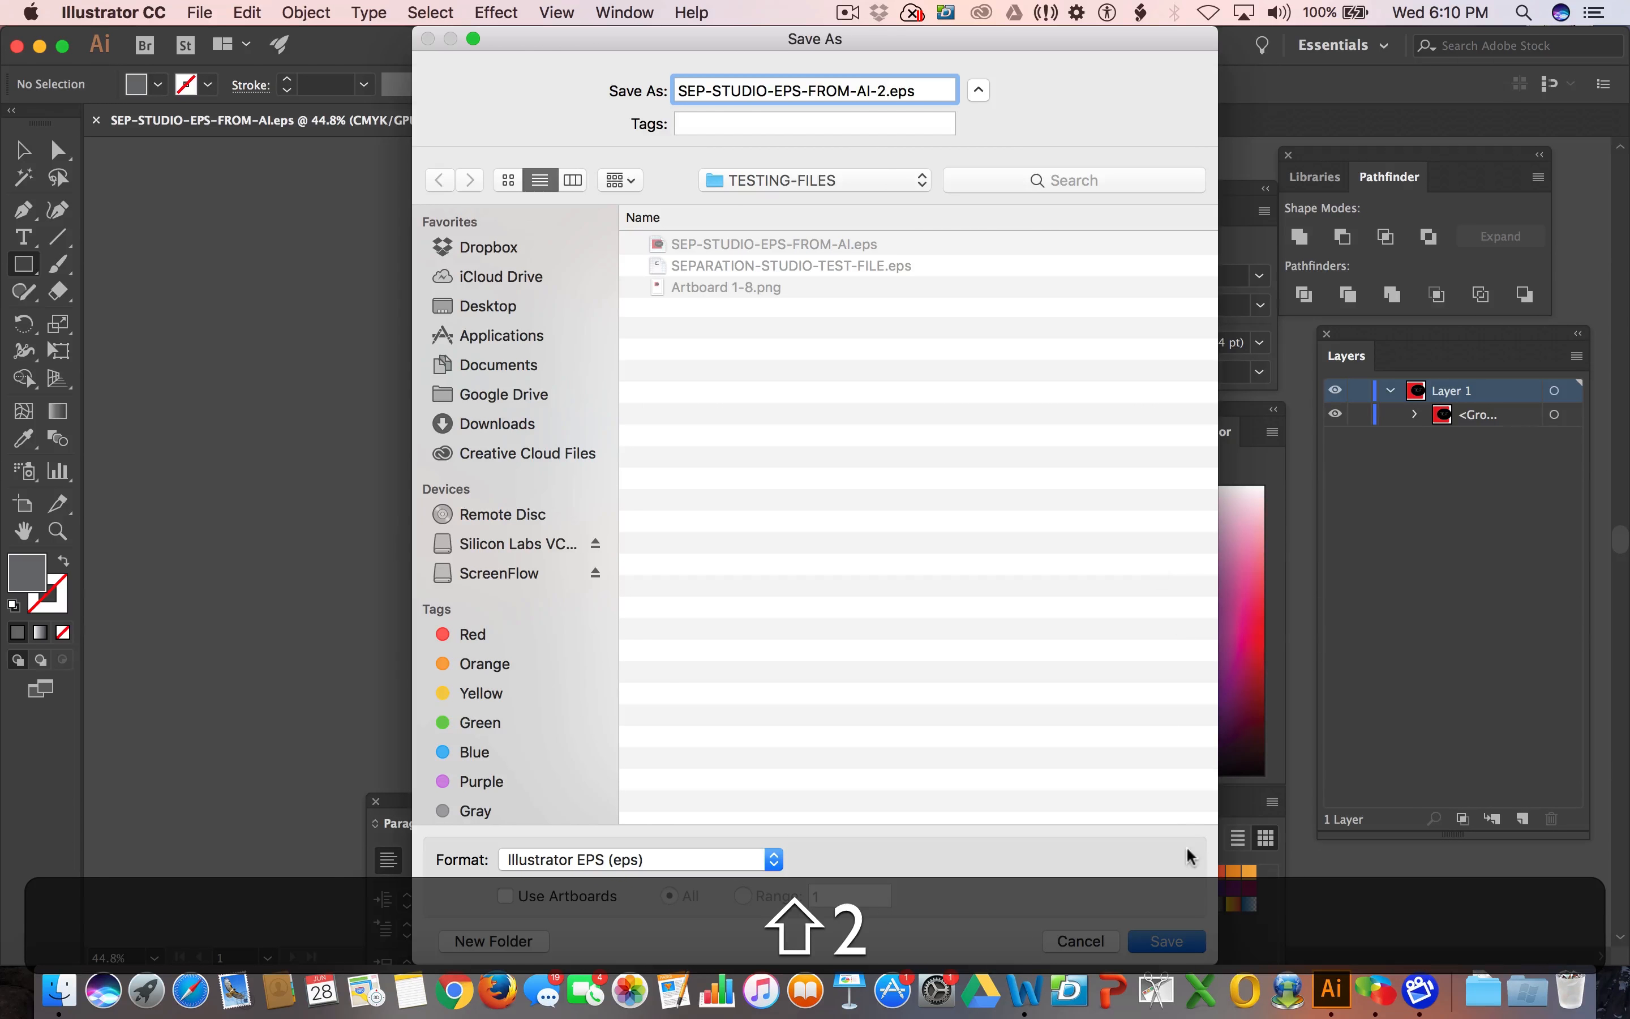
left_click(1166, 940)
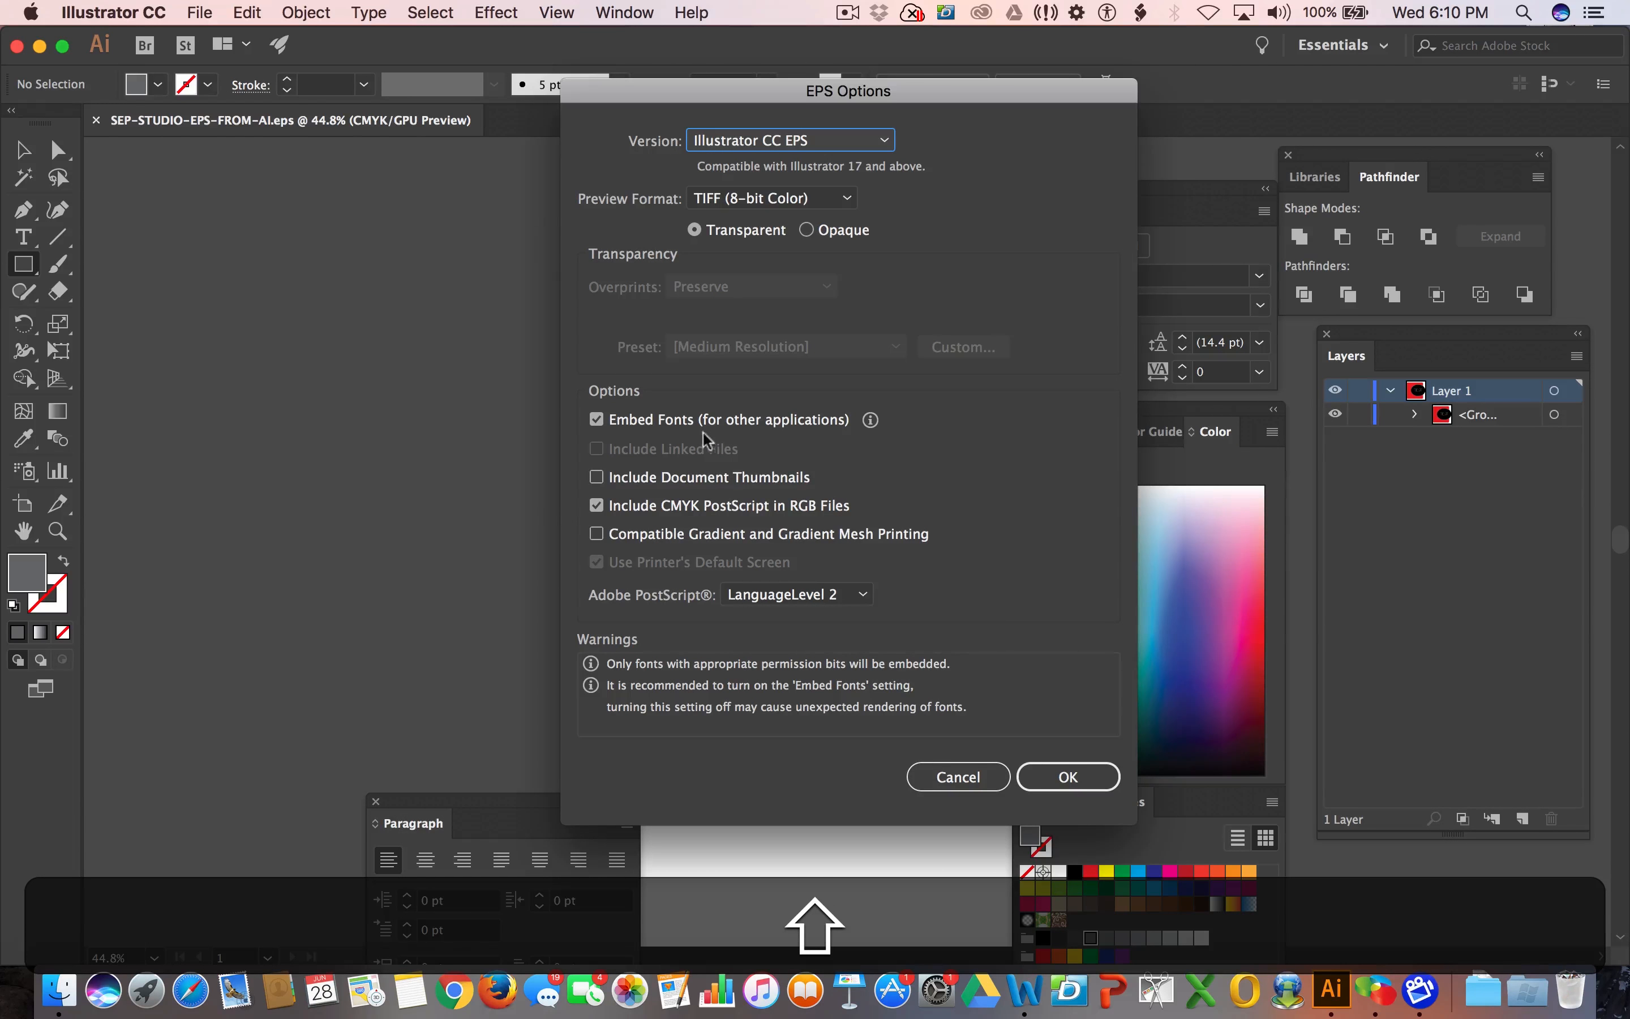
Turn off Embed Fonts and Include CMYK PostScript in RGB Files, set the version to Illustrator CS6 EPS, and complete the save.
left_click(599, 419)
left_click(597, 505)
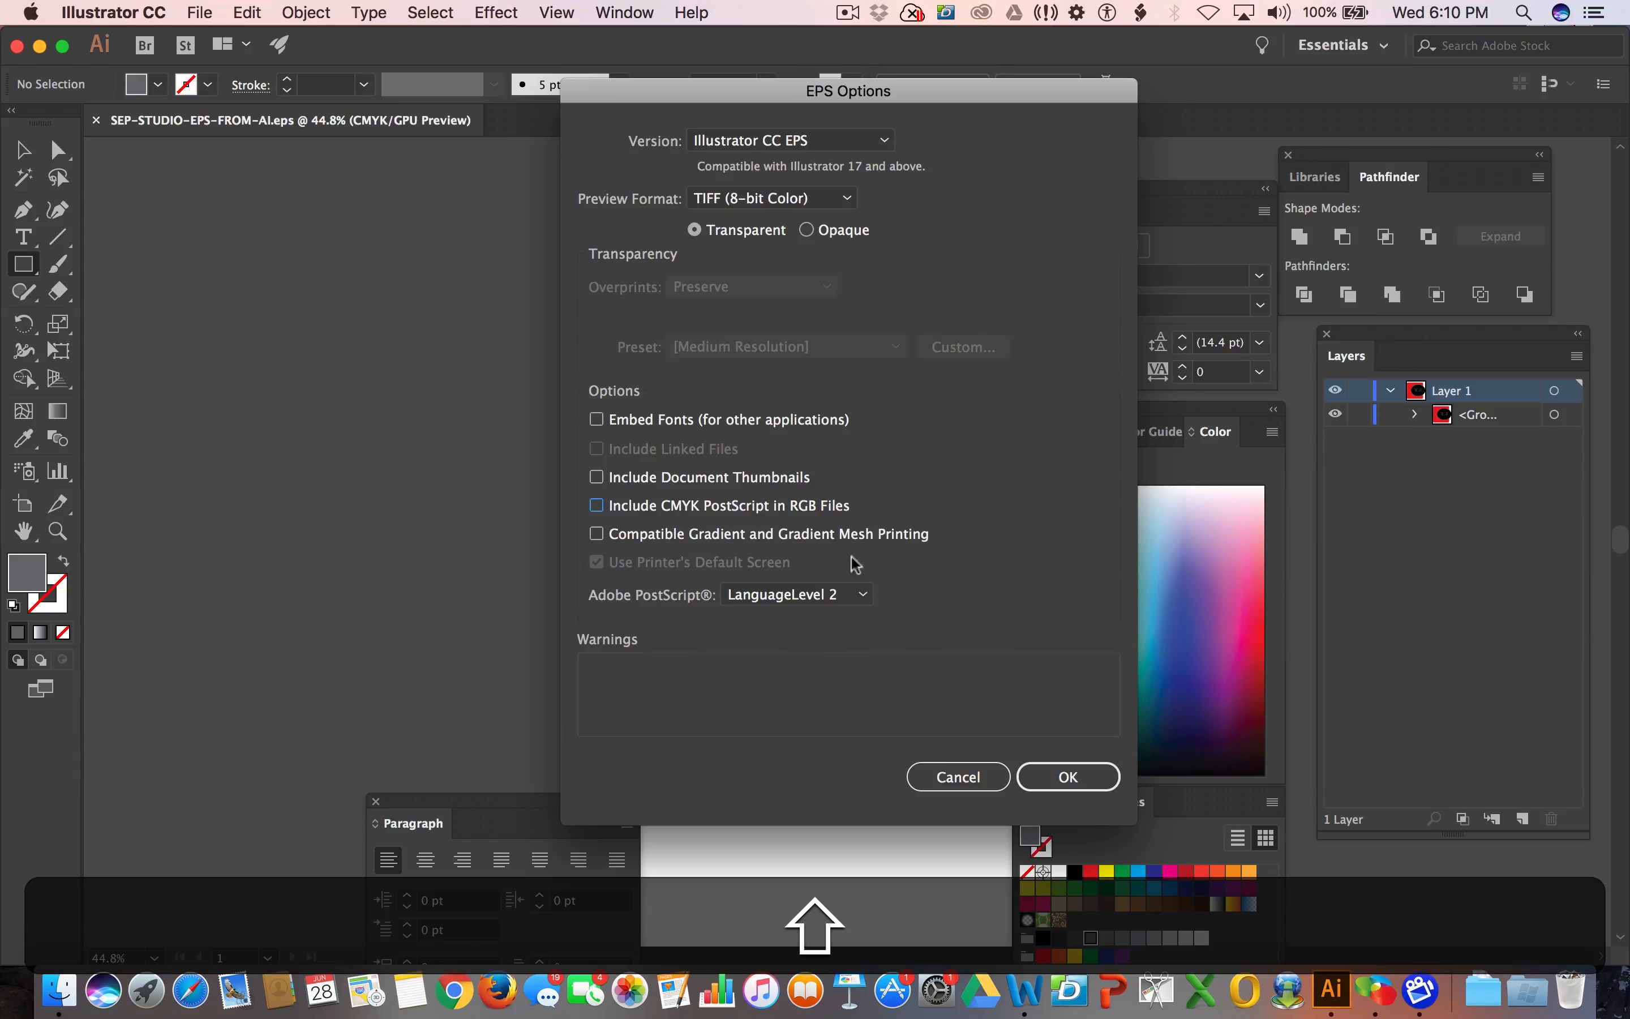
left_click(828, 198)
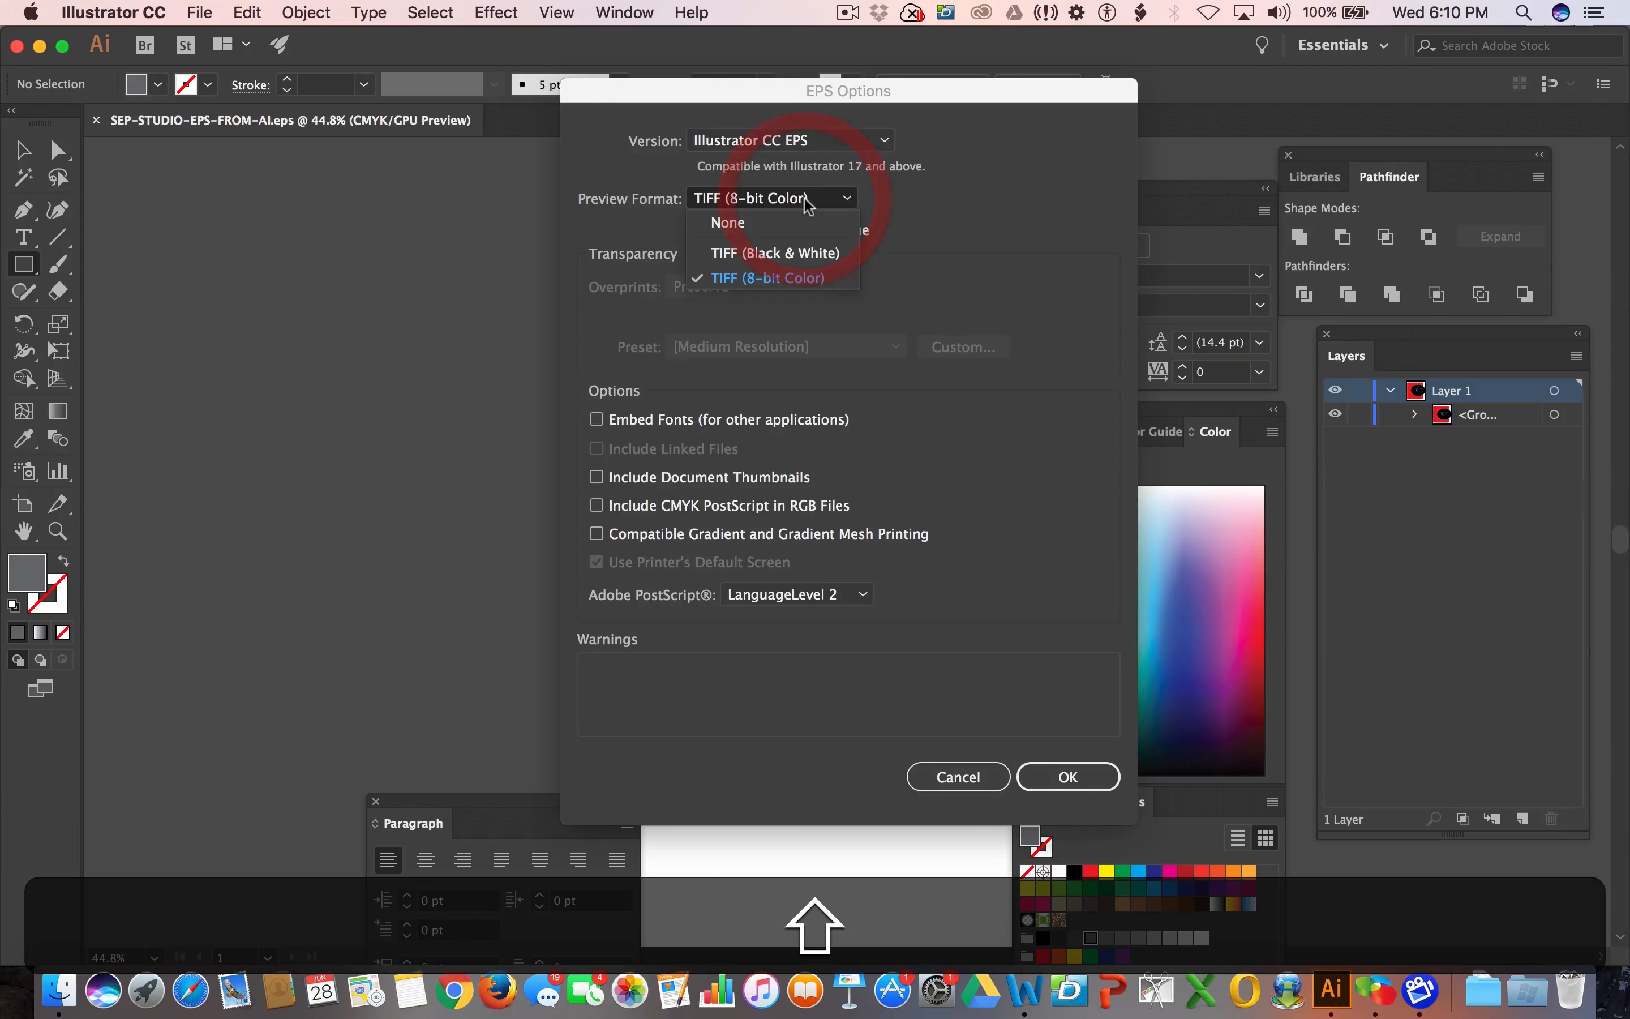
left_click(925, 206)
left_click(871, 140)
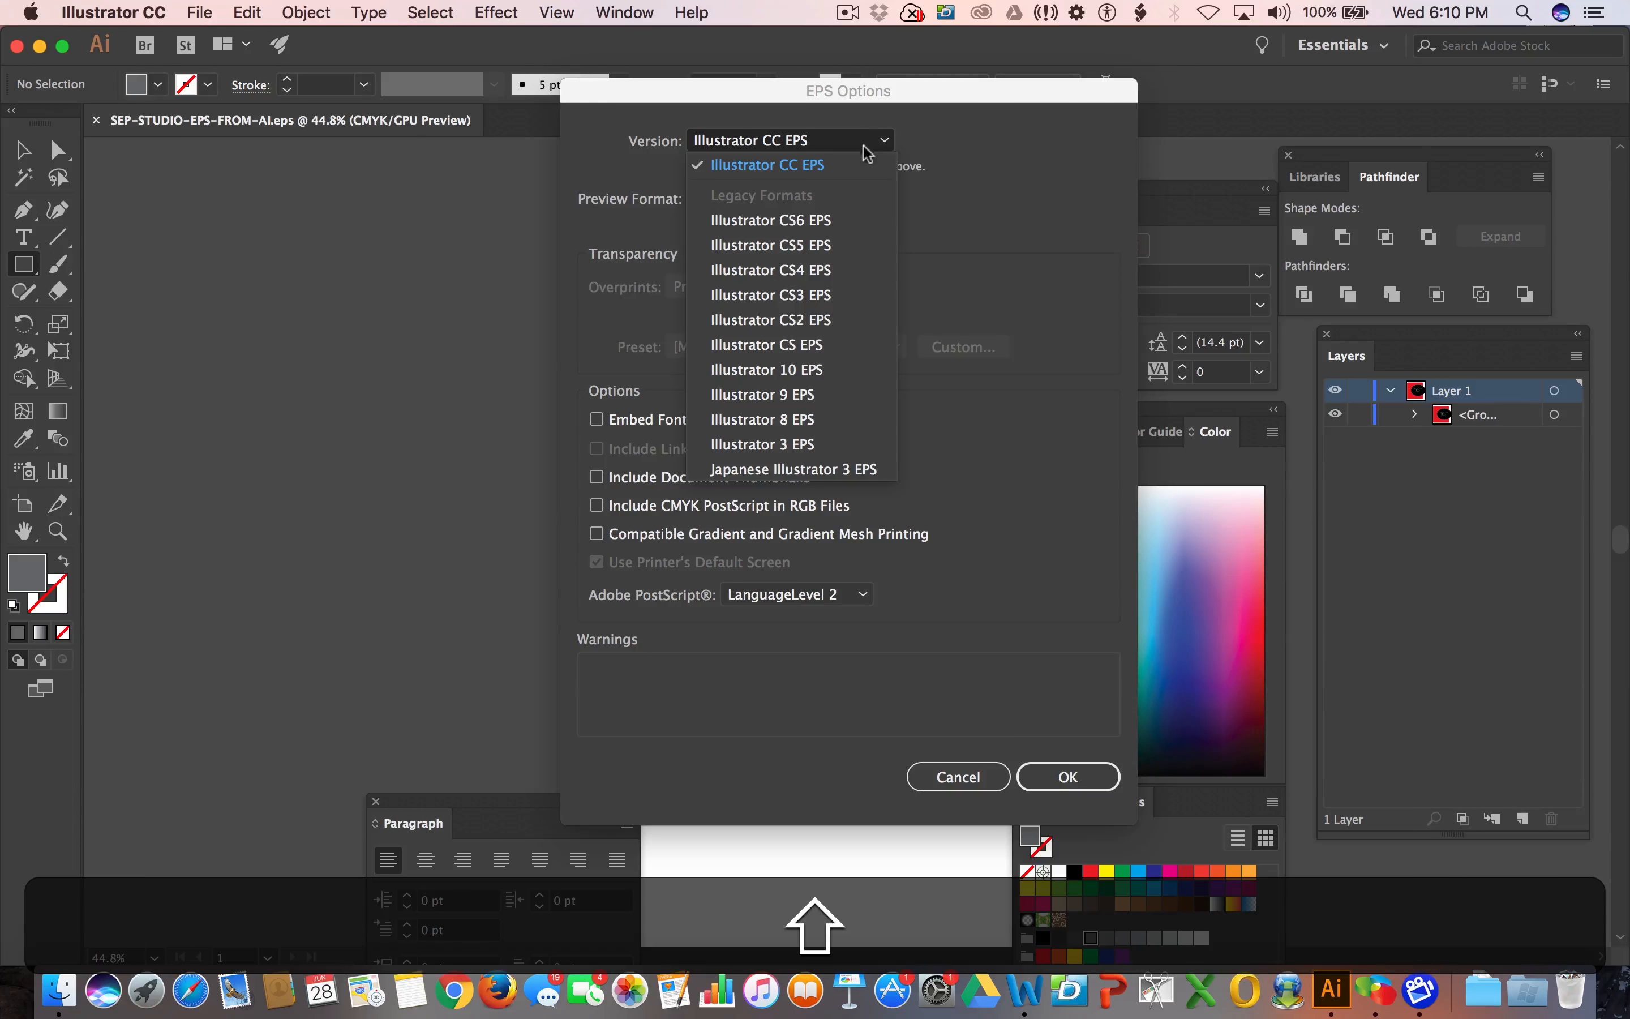
left_click(840, 222)
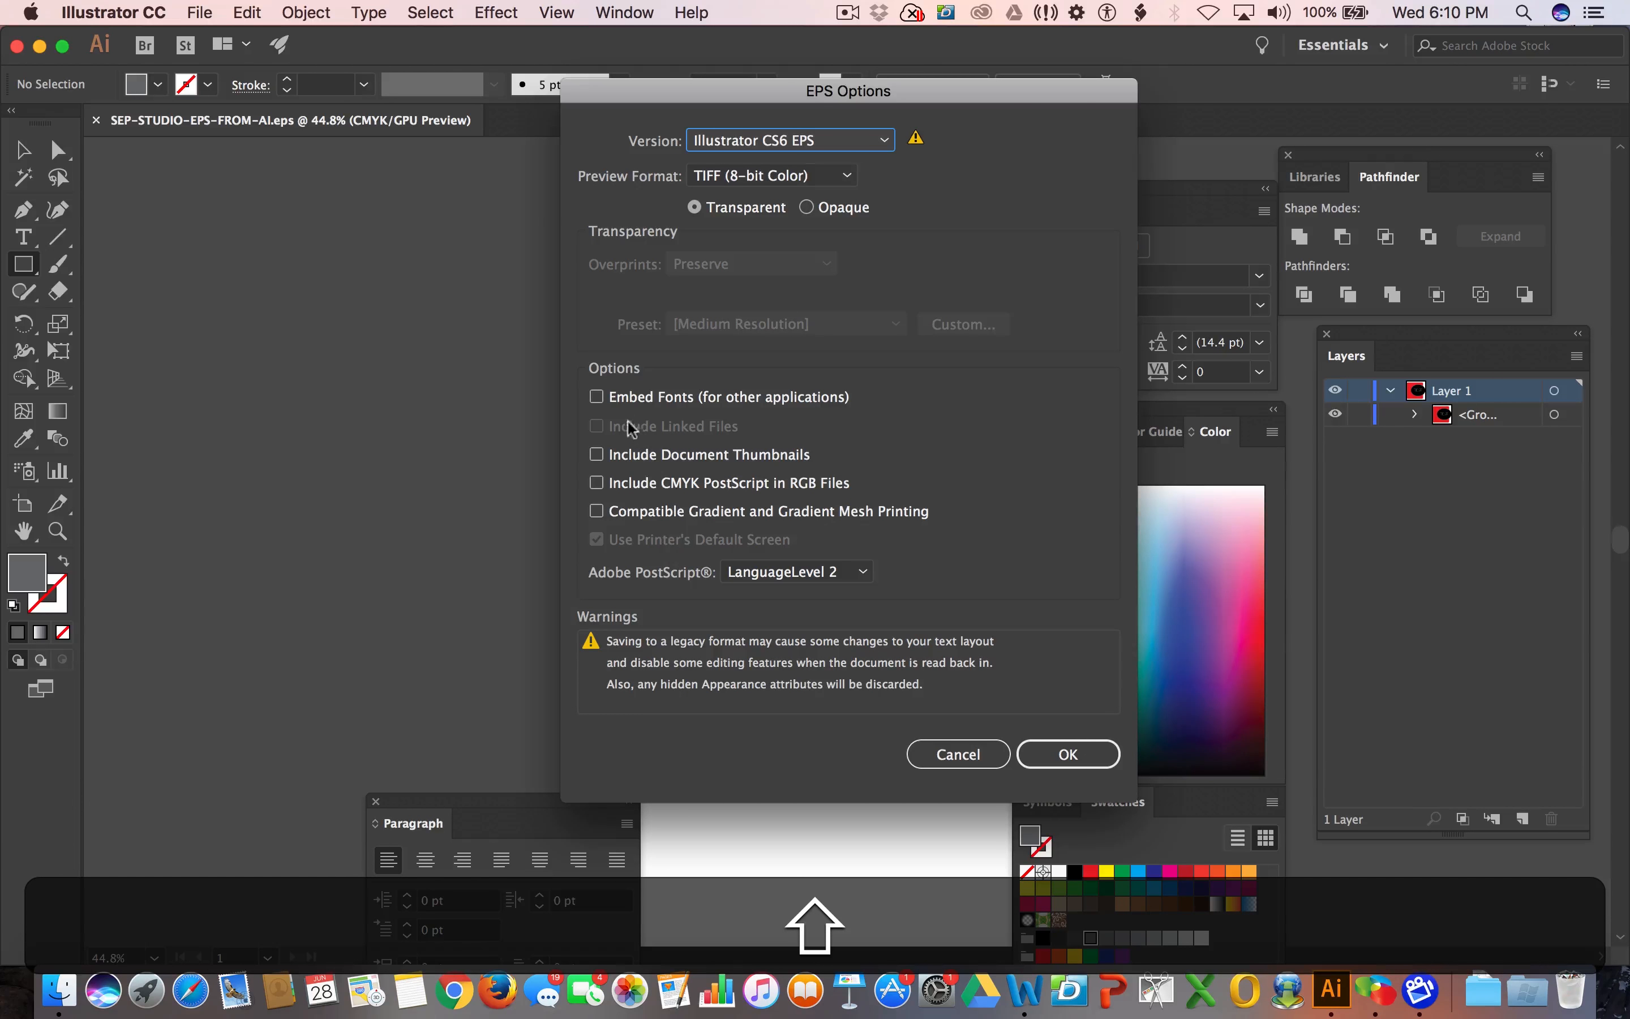
left_click(1103, 765)
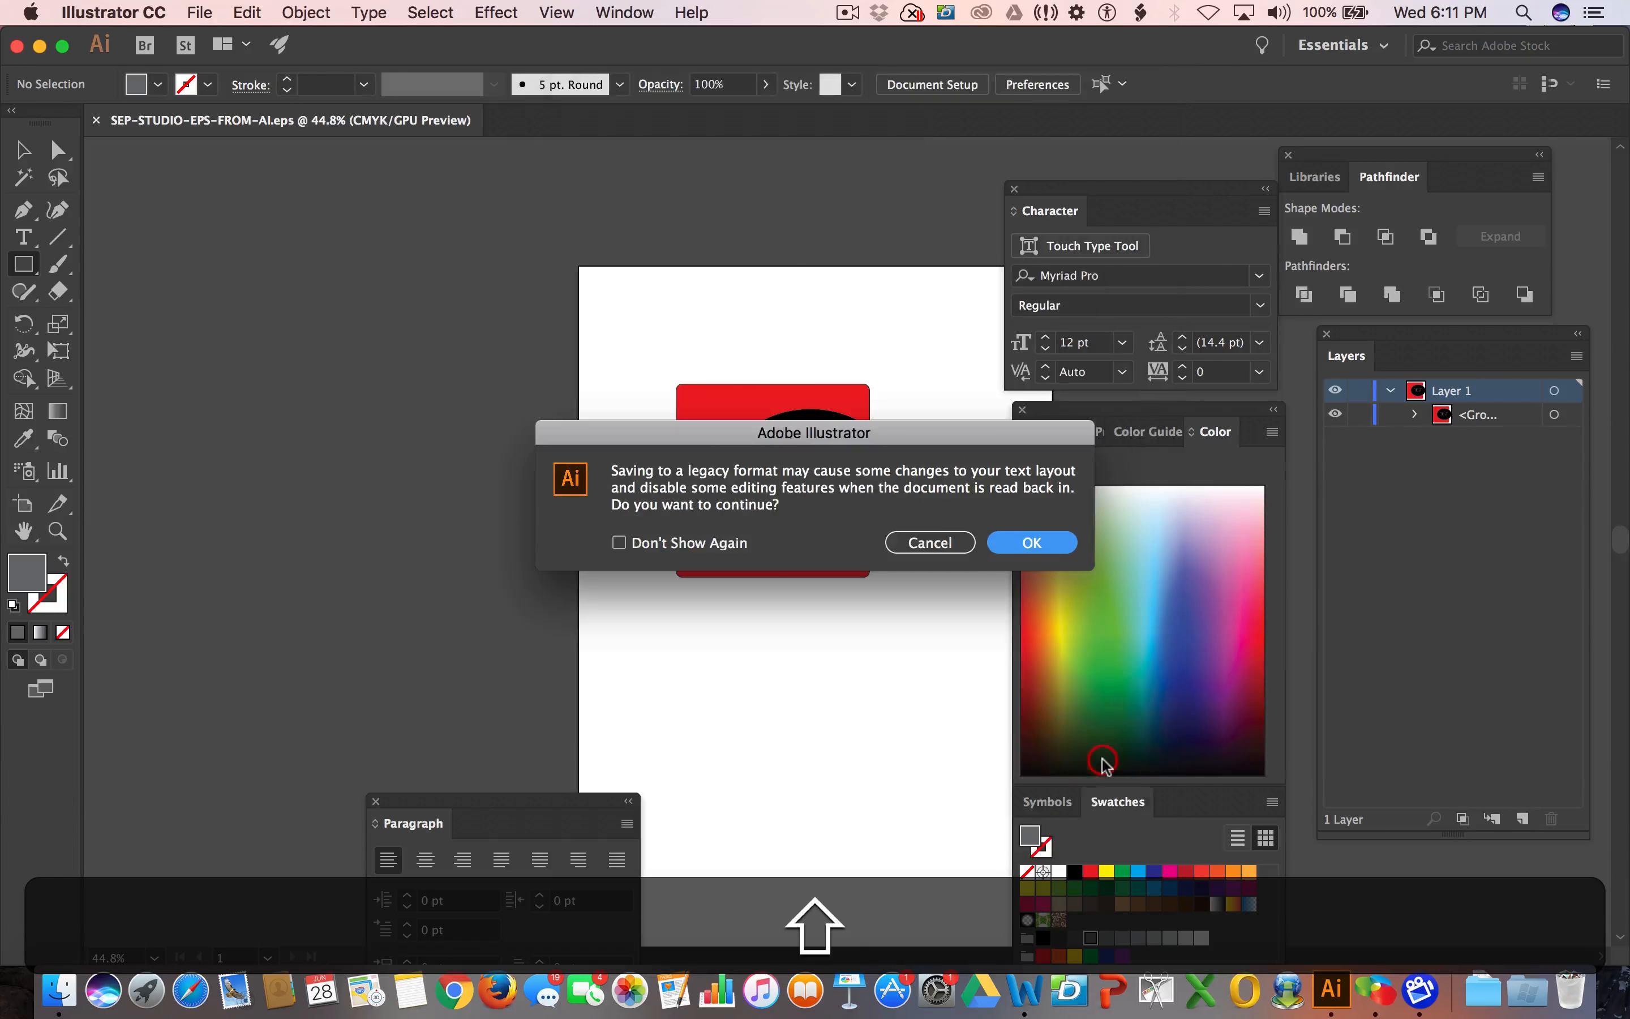
left_click(1030, 539)
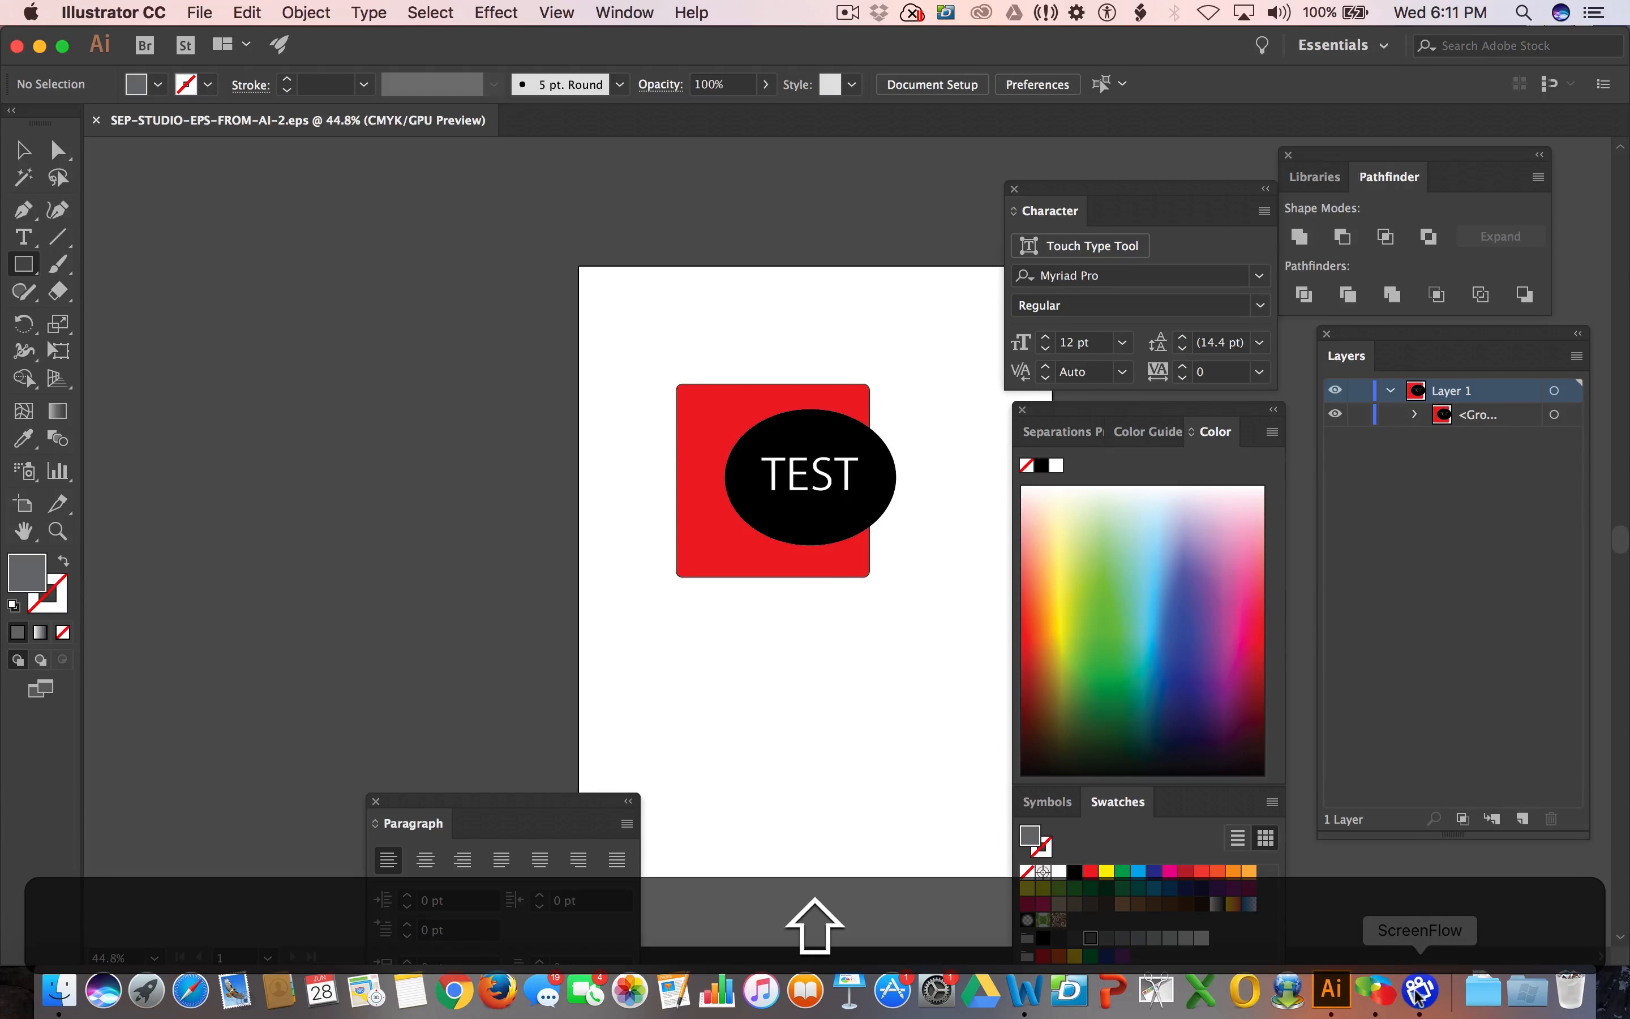
Switch to Separation Studio and try to open SEP-STUDIO-EPS-FROM-AI-2.eps from the TESTING-FILES folder.
left_click(1375, 990)
left_click(157, 128)
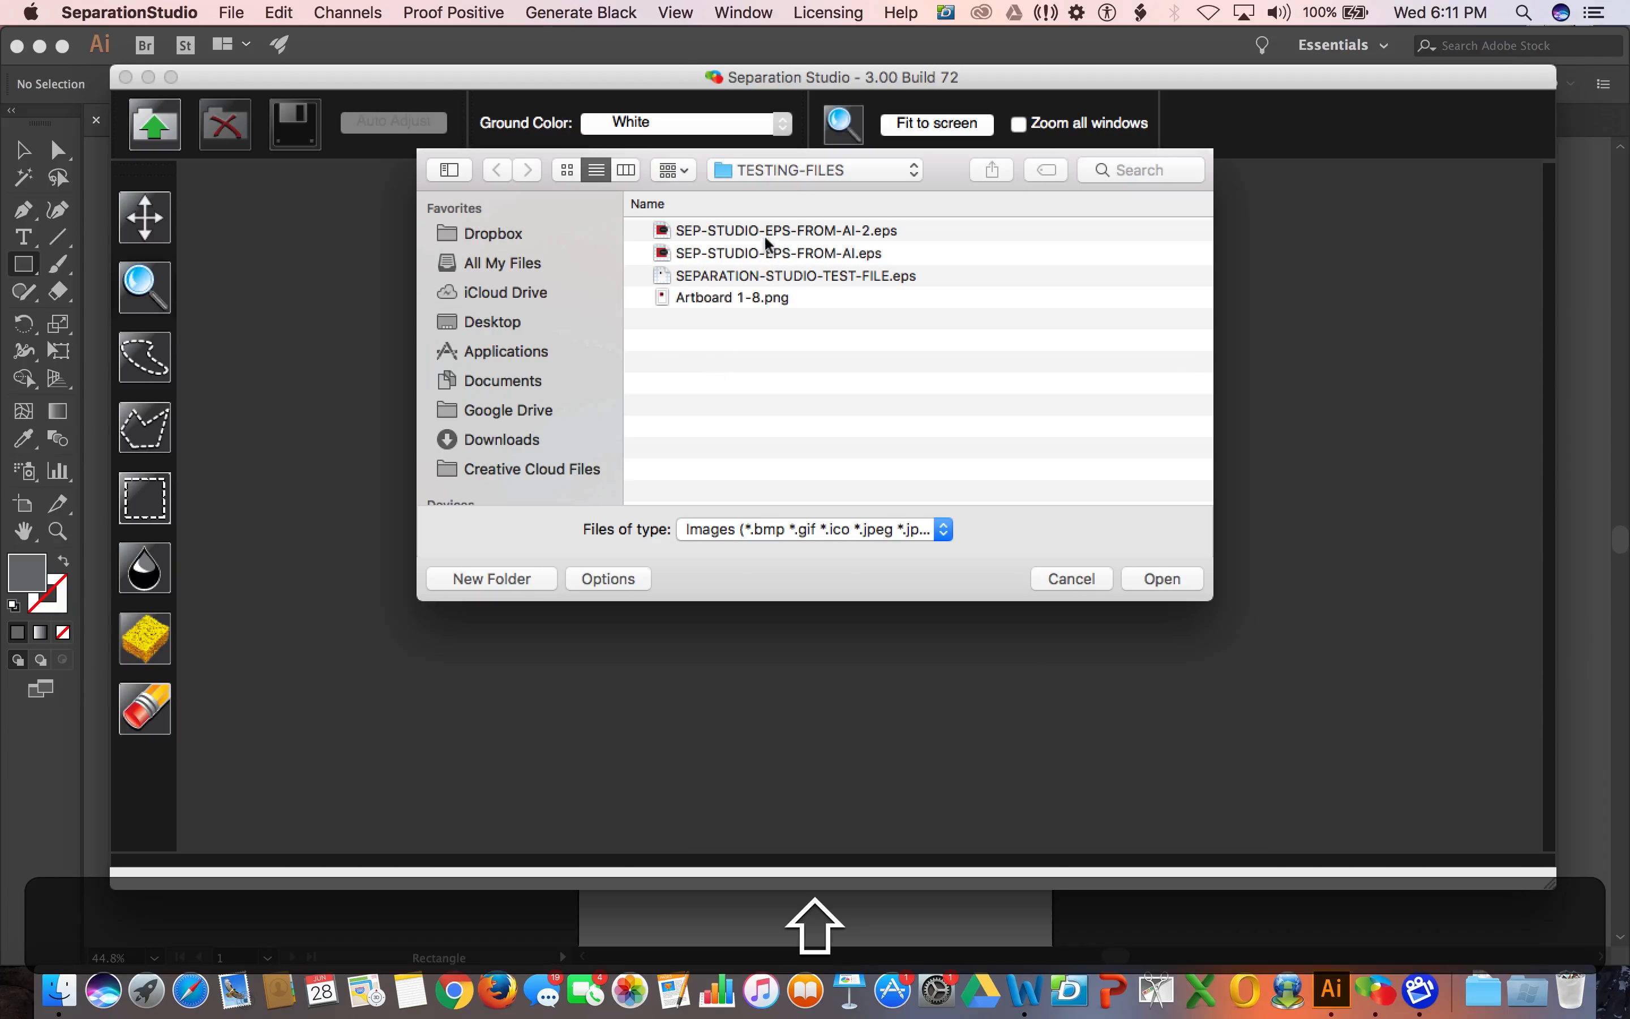
left_click(755, 231)
double_click(754, 227)
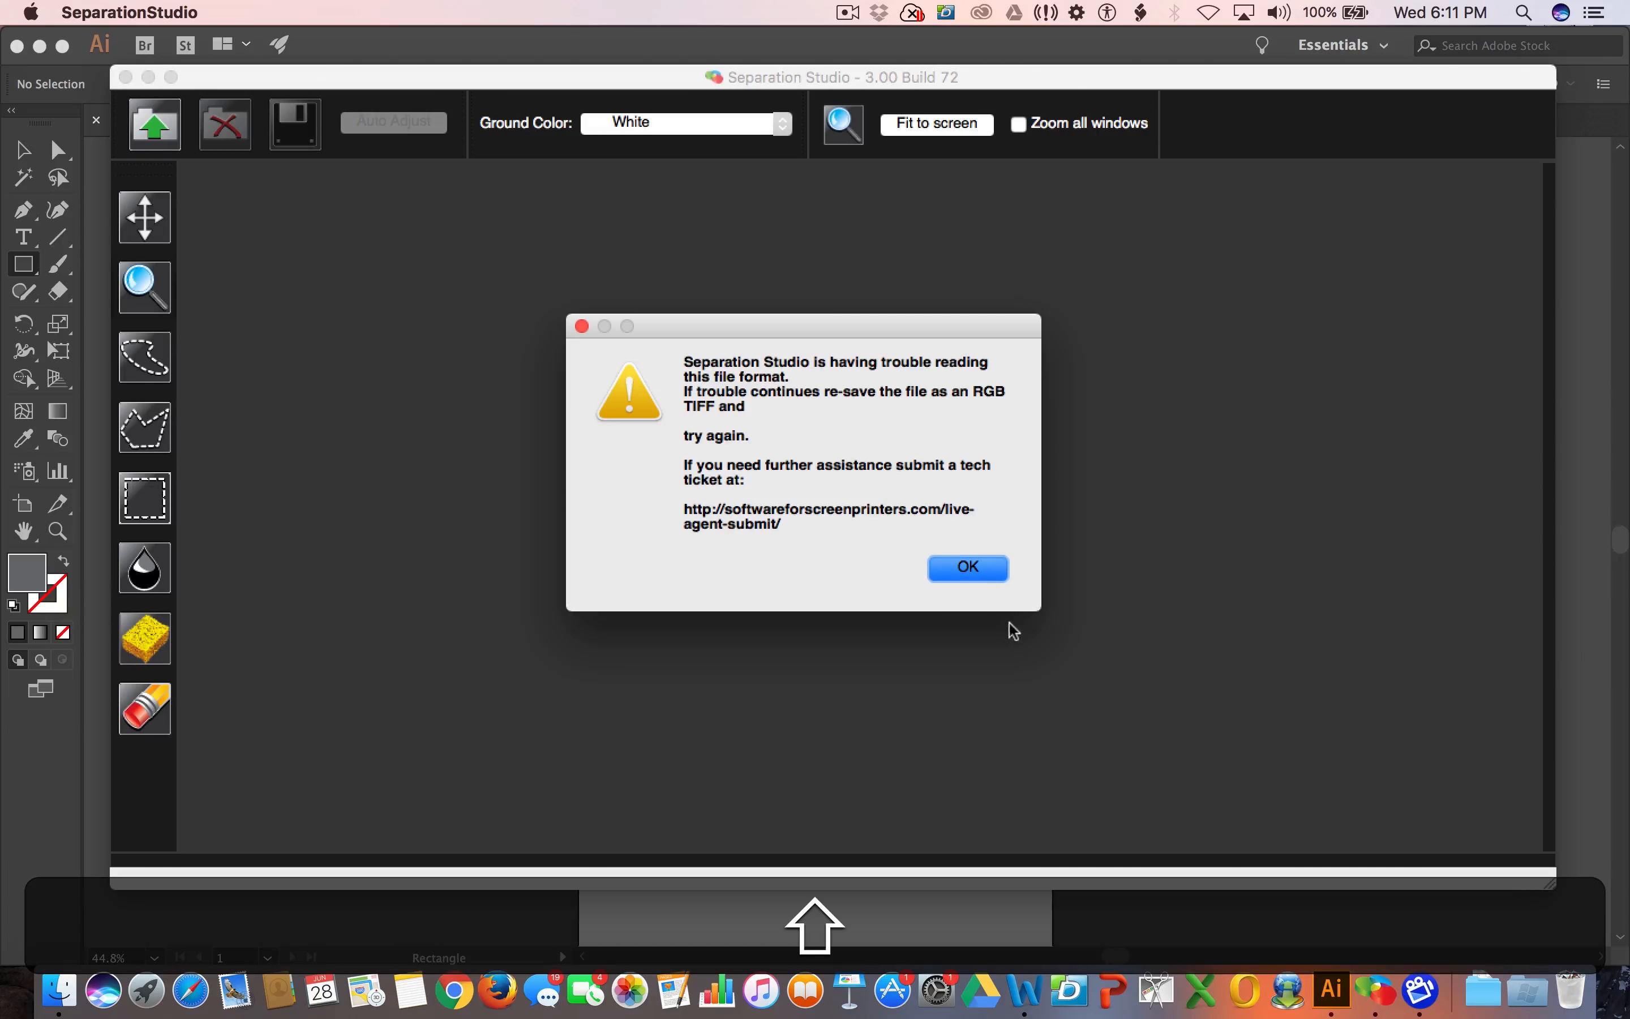
left_click(968, 570)
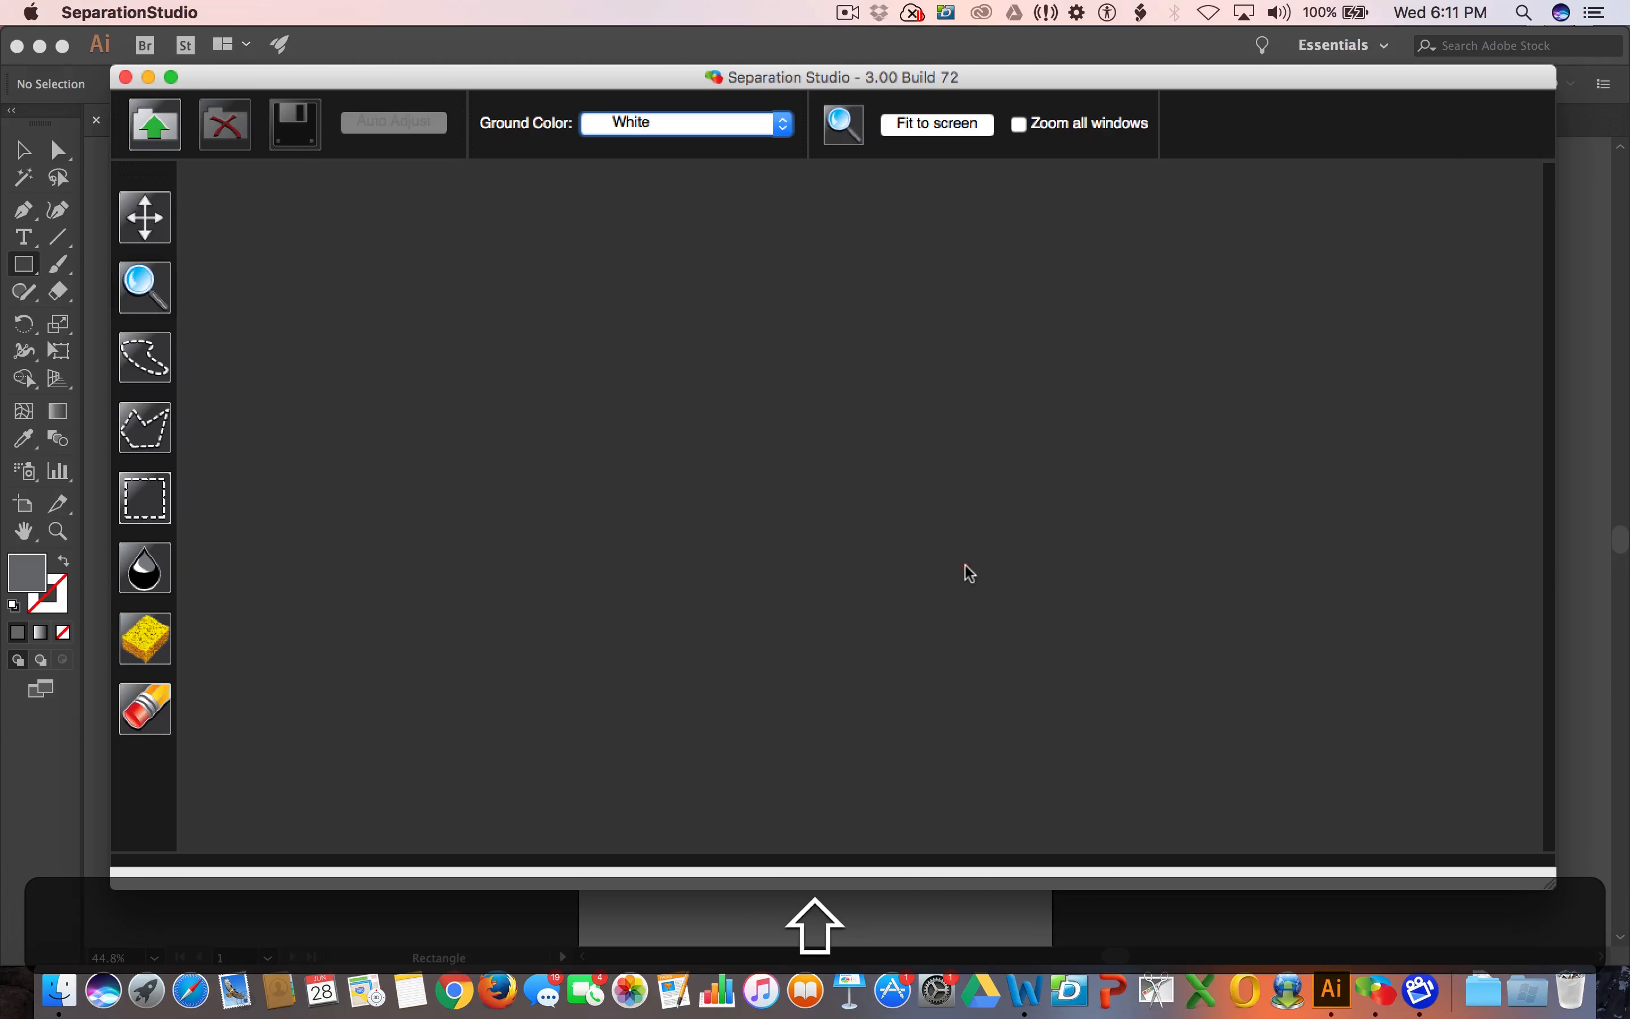
Return to Illustrator and set up an Export for Screens of Artboard 1 with TESTING-FILES as the destination folder.
left_click(67, 753)
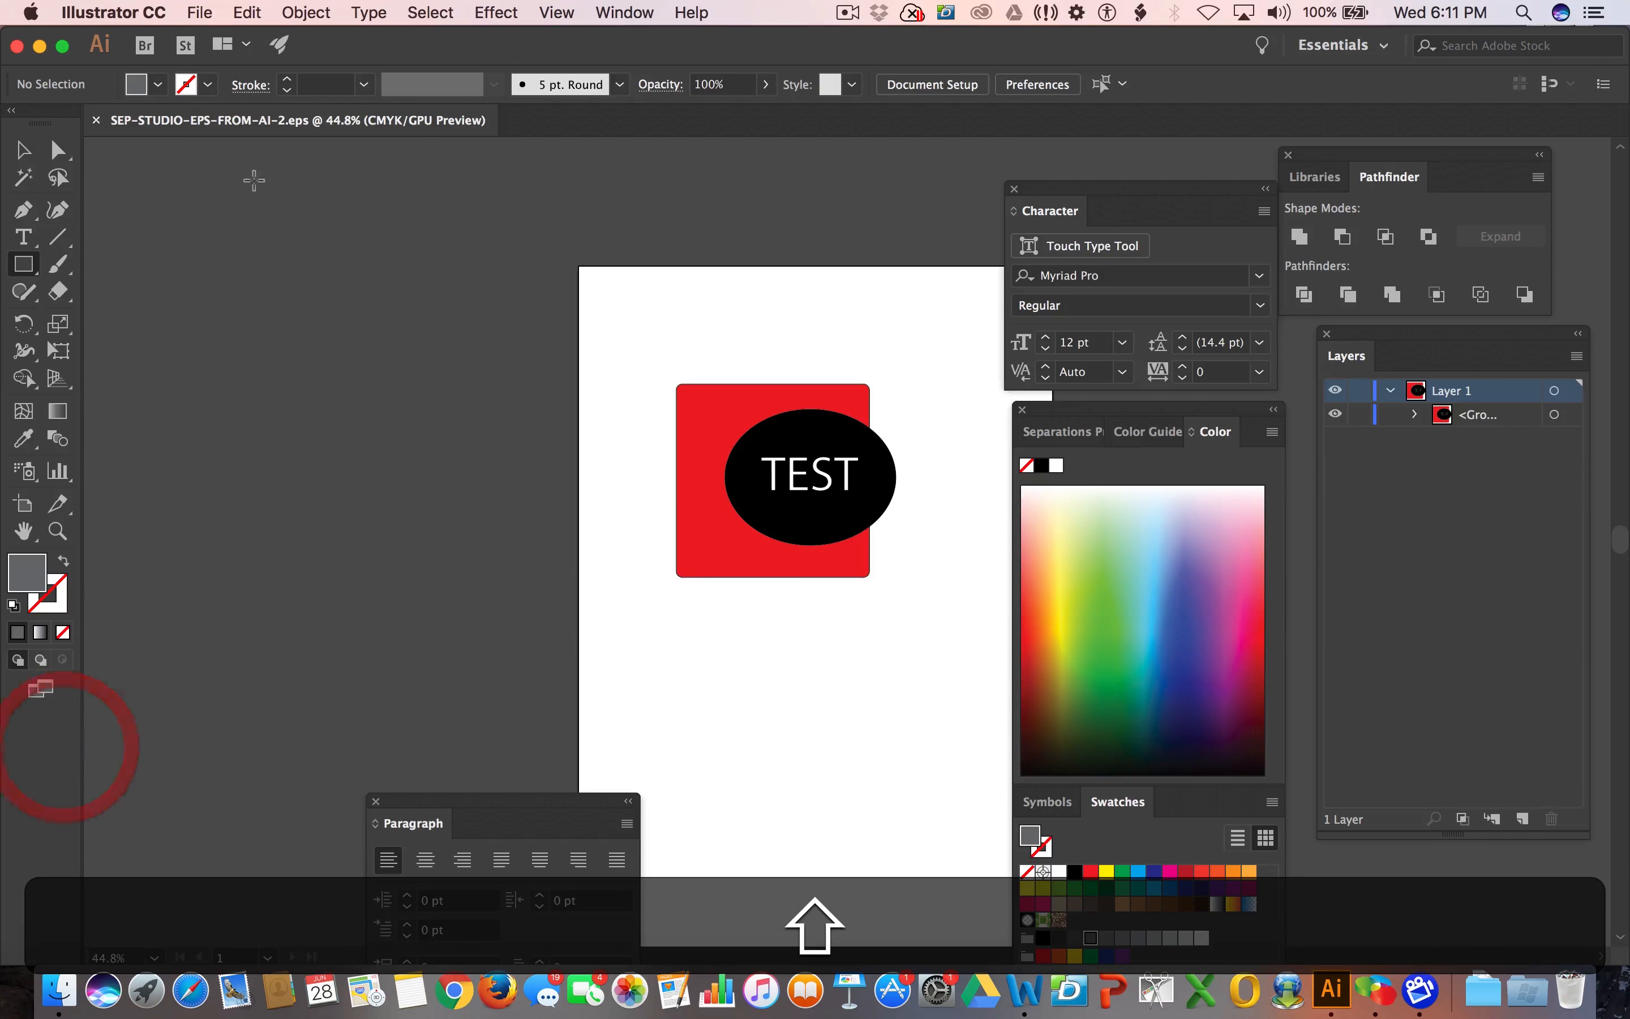
left_click(200, 12)
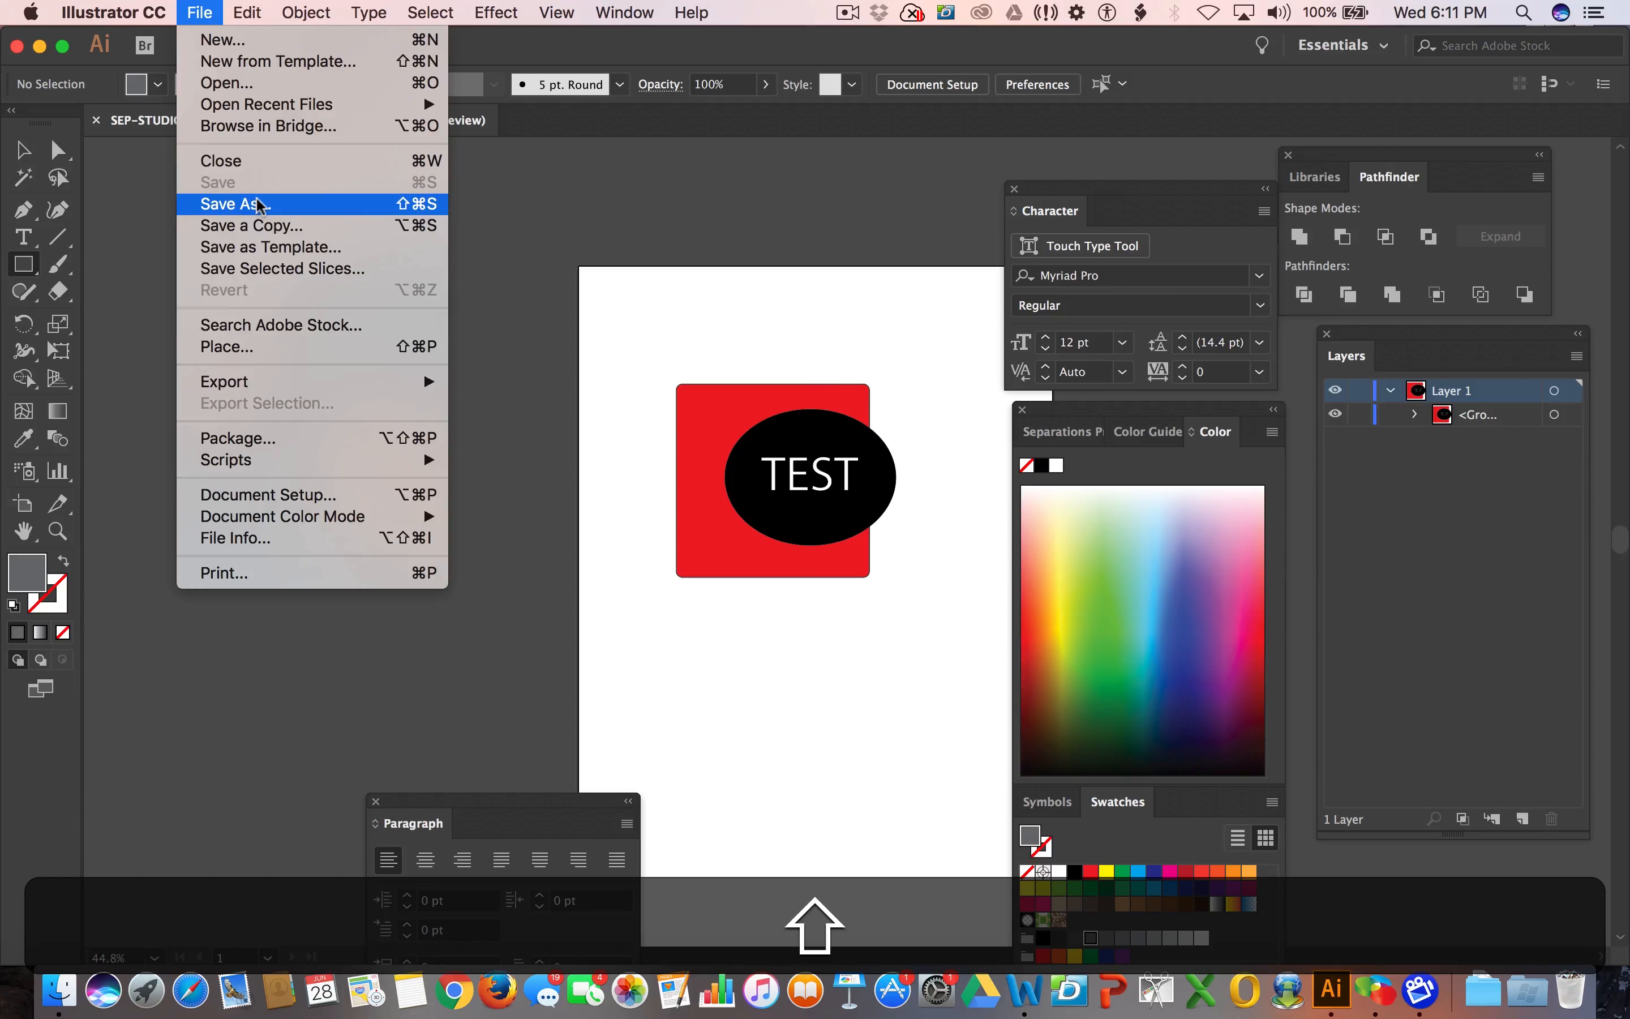
mouse_move(336, 385)
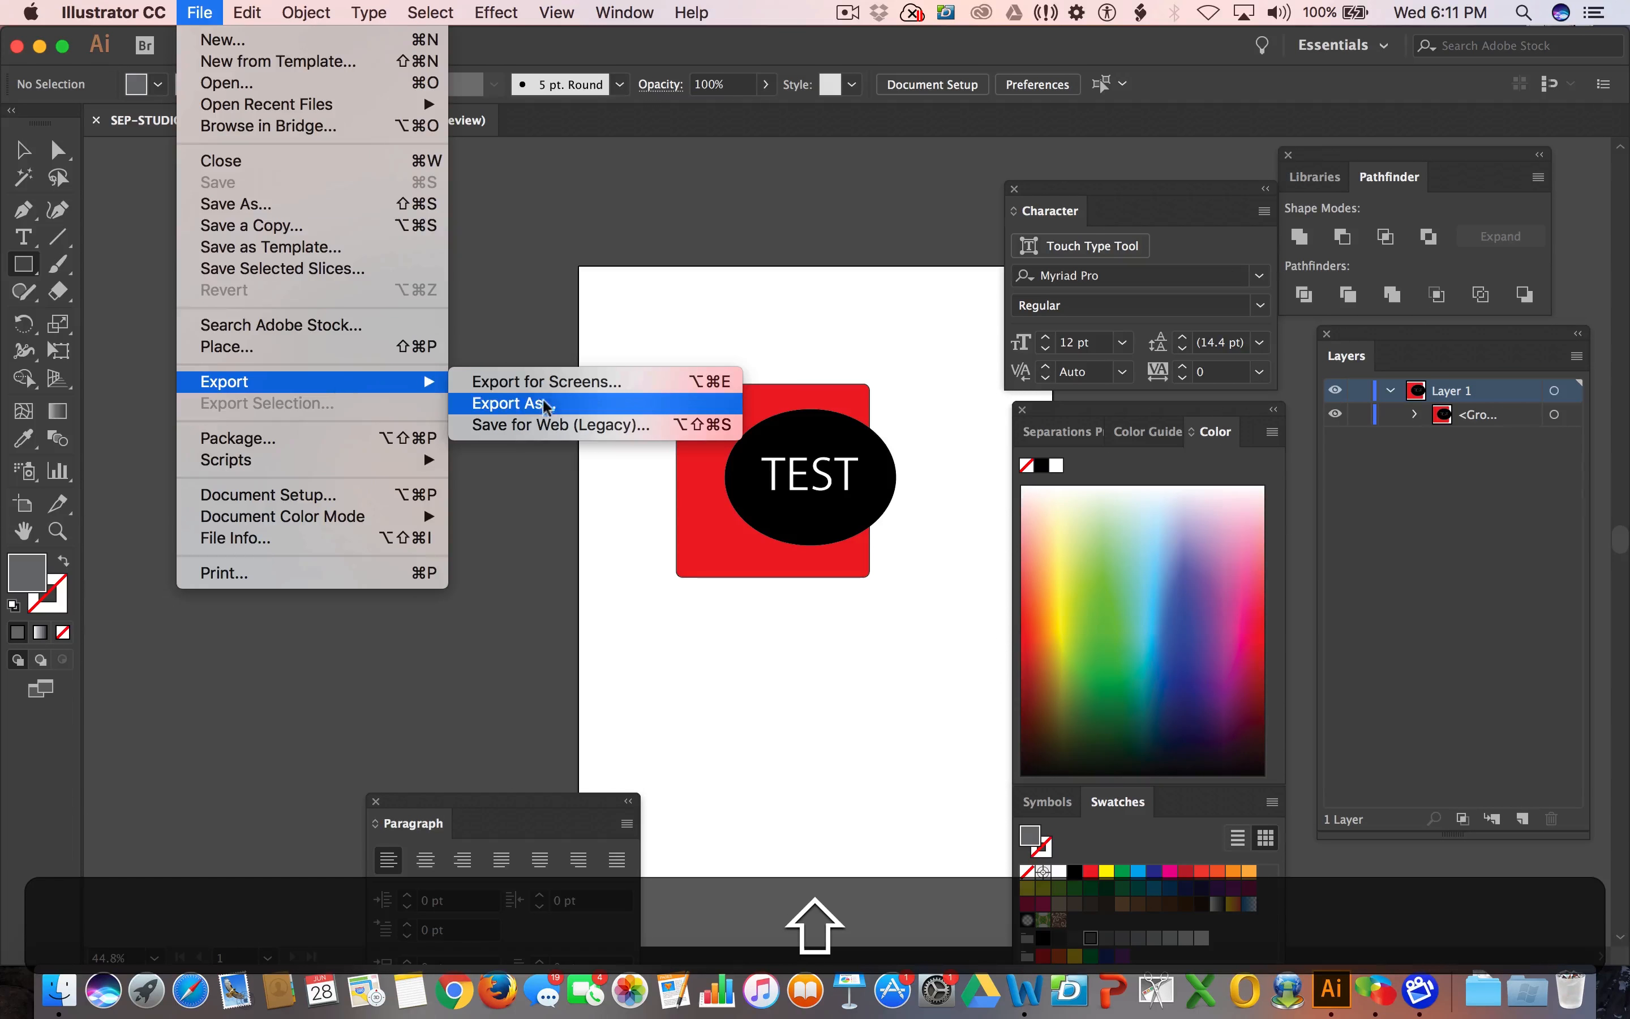
left_click(515, 379)
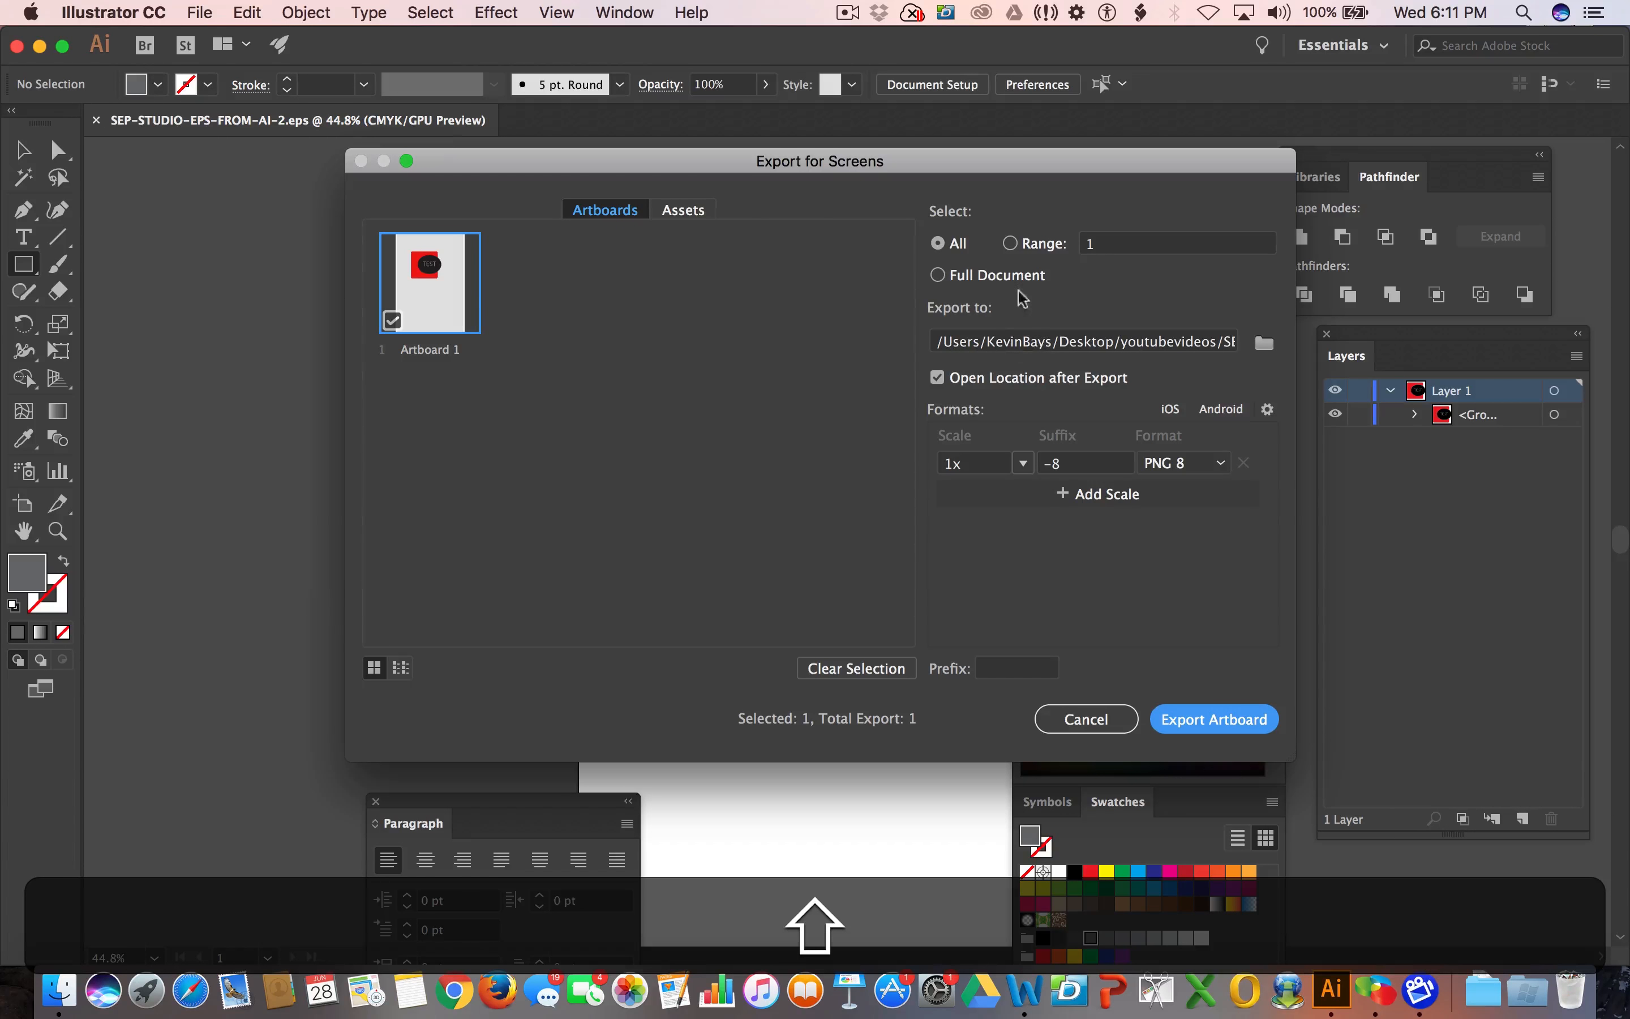
left_click(1264, 345)
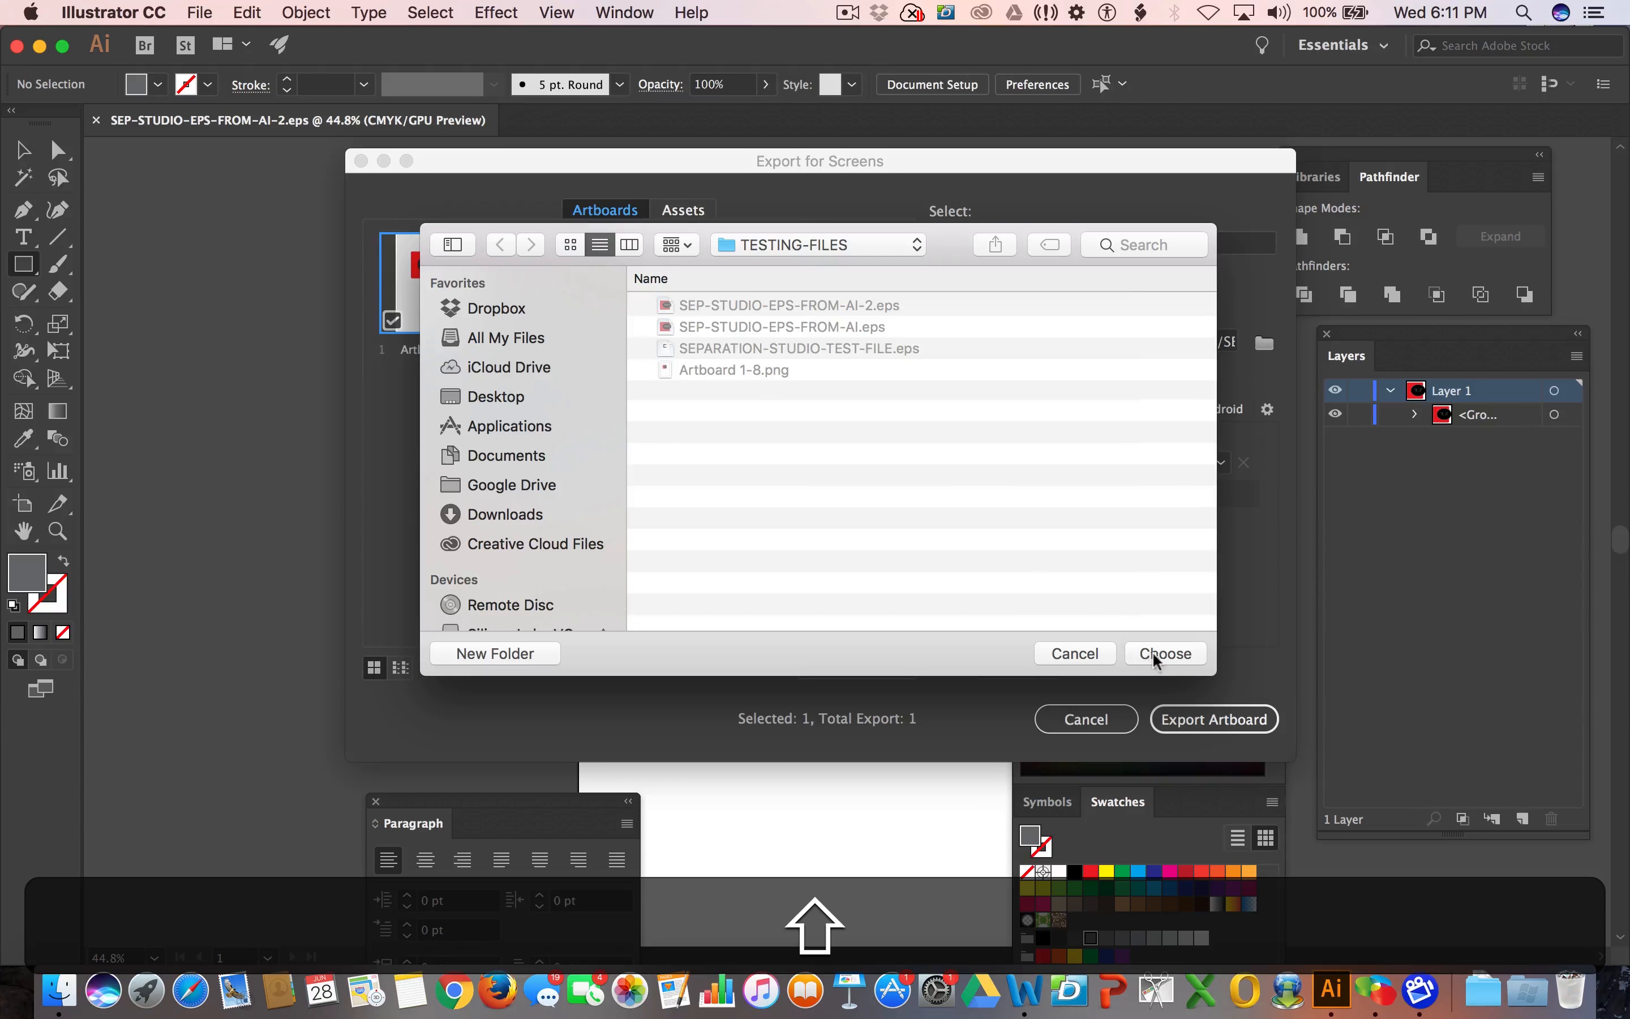
left_click(1162, 657)
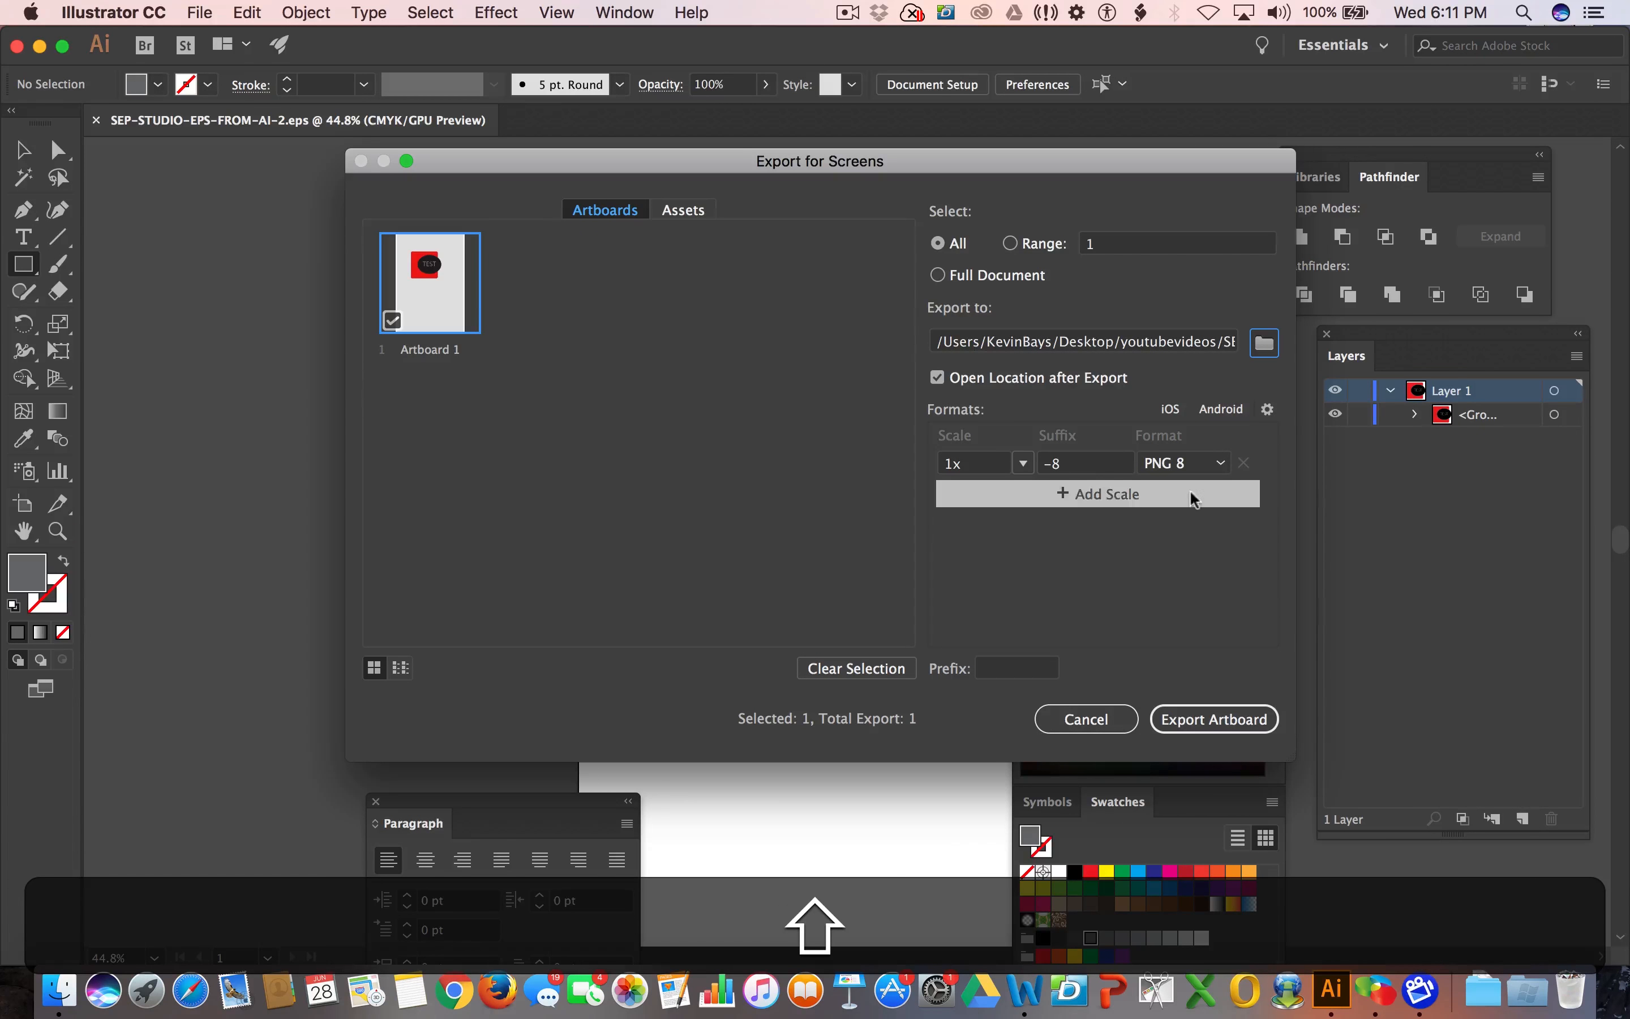
Export Artboard 1 in PNG 8 format, replacing the existing Artboard 1-8.png.
left_click(1205, 463)
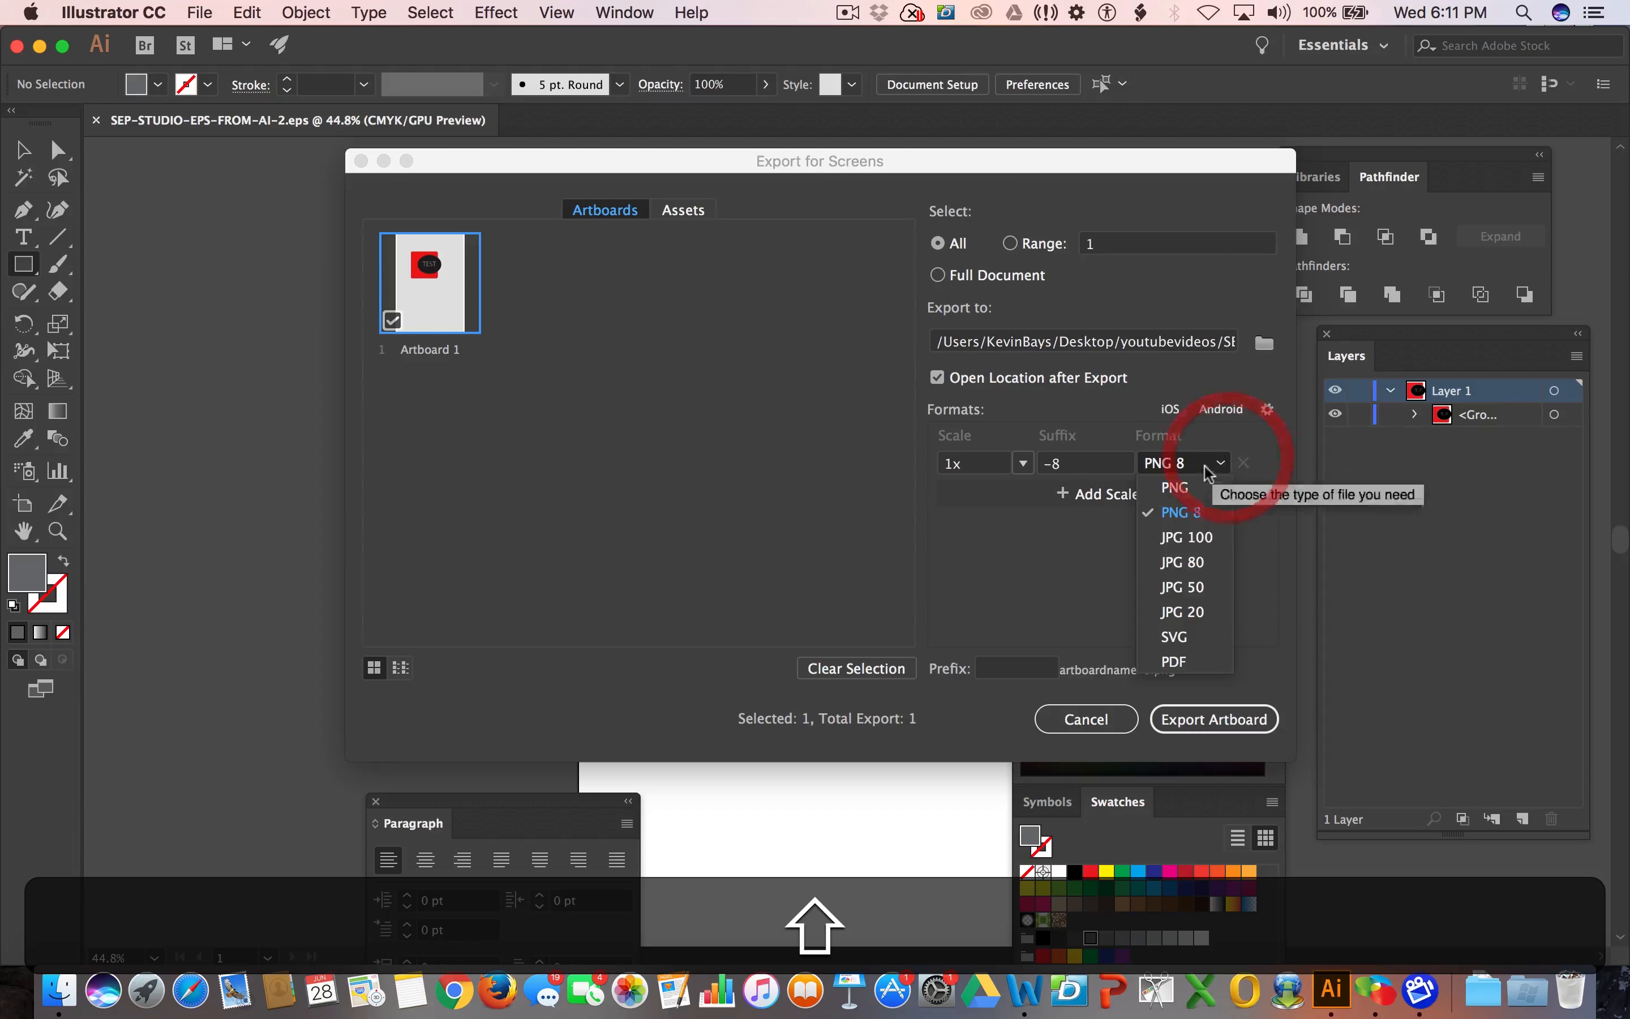
left_click(1183, 514)
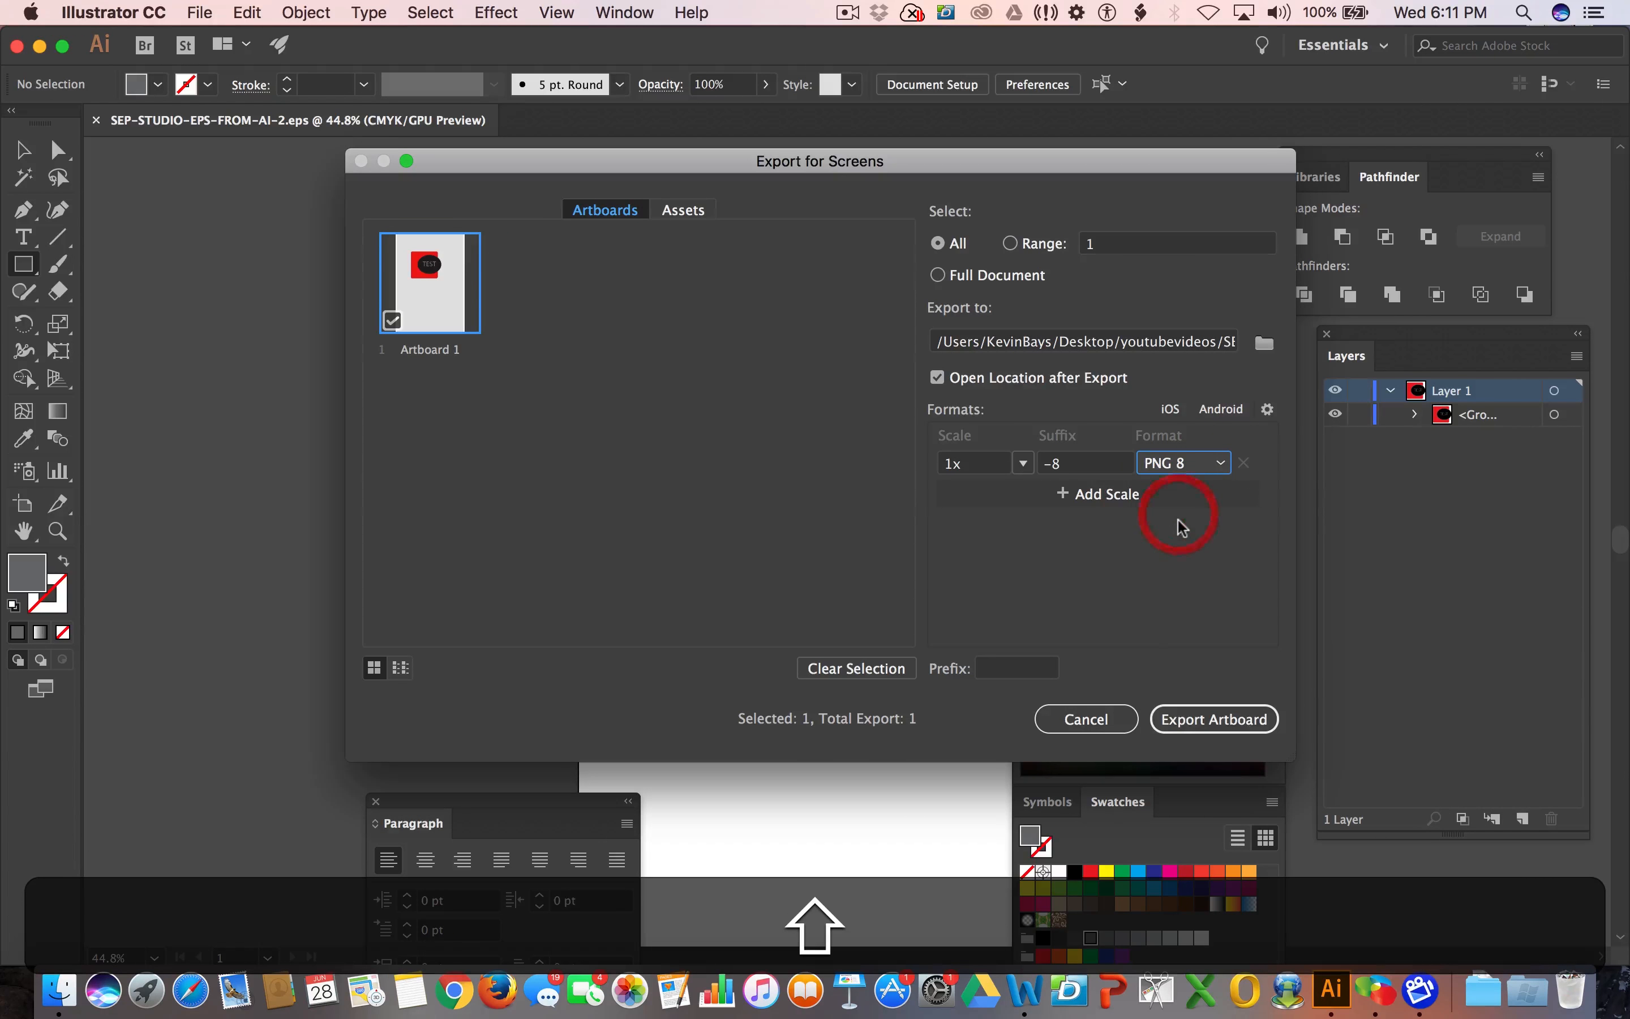
left_click(1198, 721)
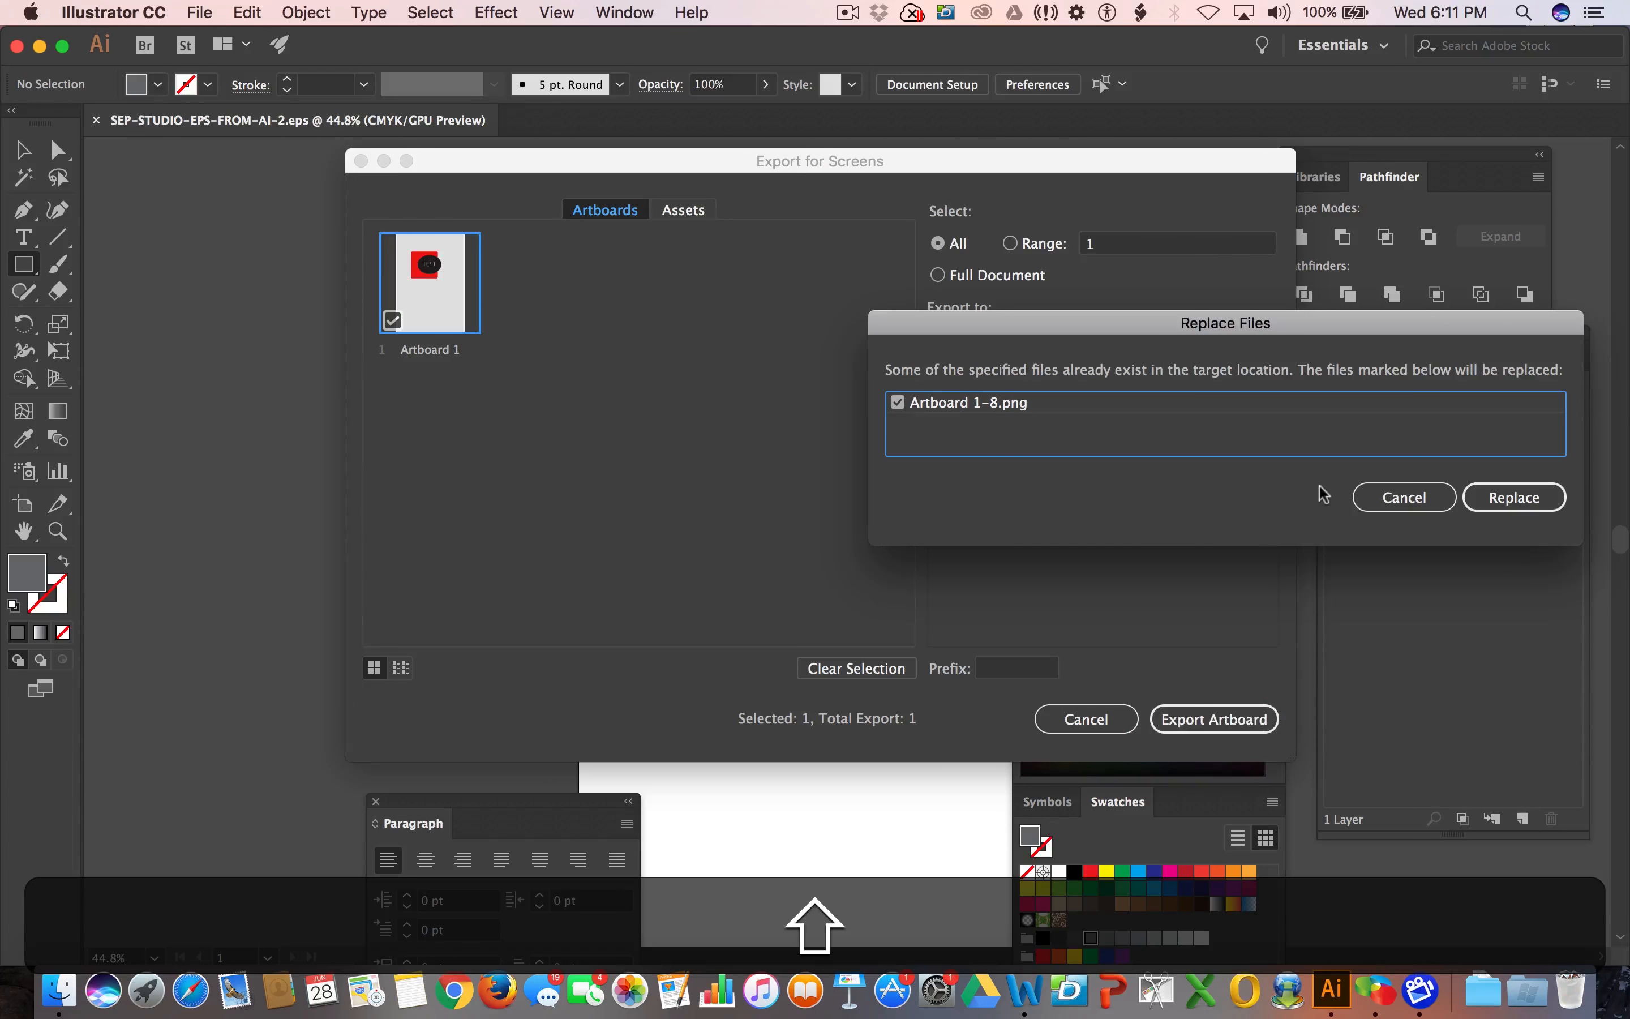
left_click(1516, 497)
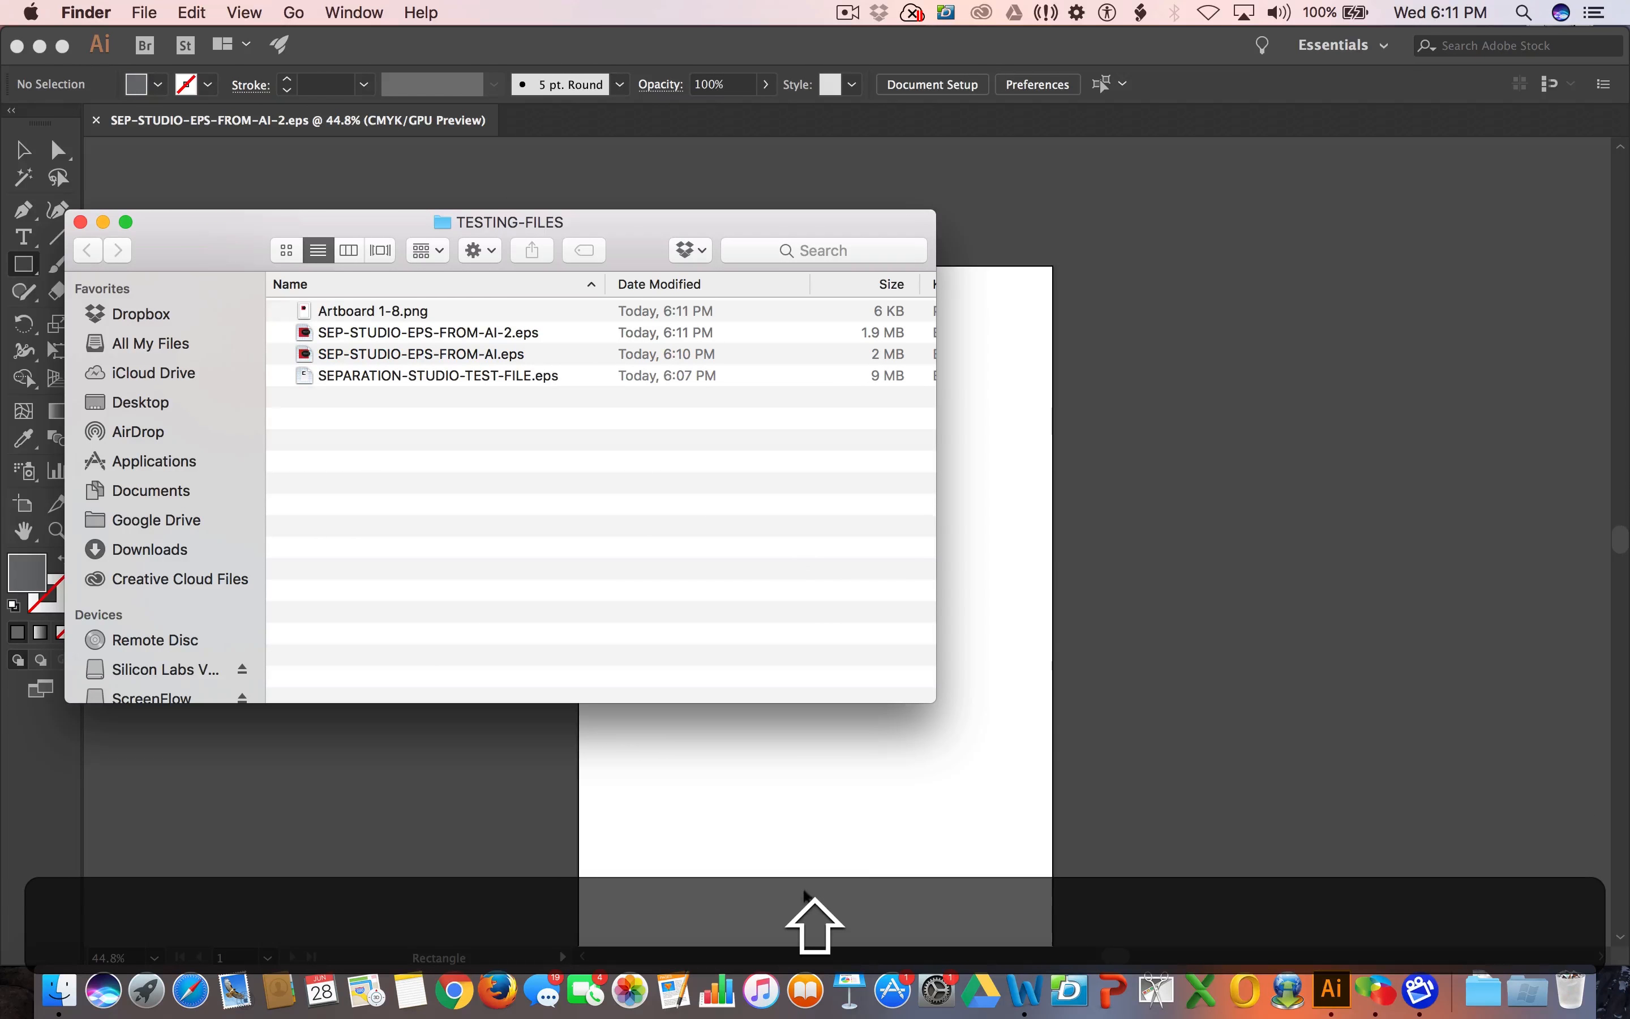
Switch to Separation Studio and open Artboard 1-8.png from the TESTING-FILES folder.
left_click(1374, 989)
left_click(155, 124)
left_click(726, 231)
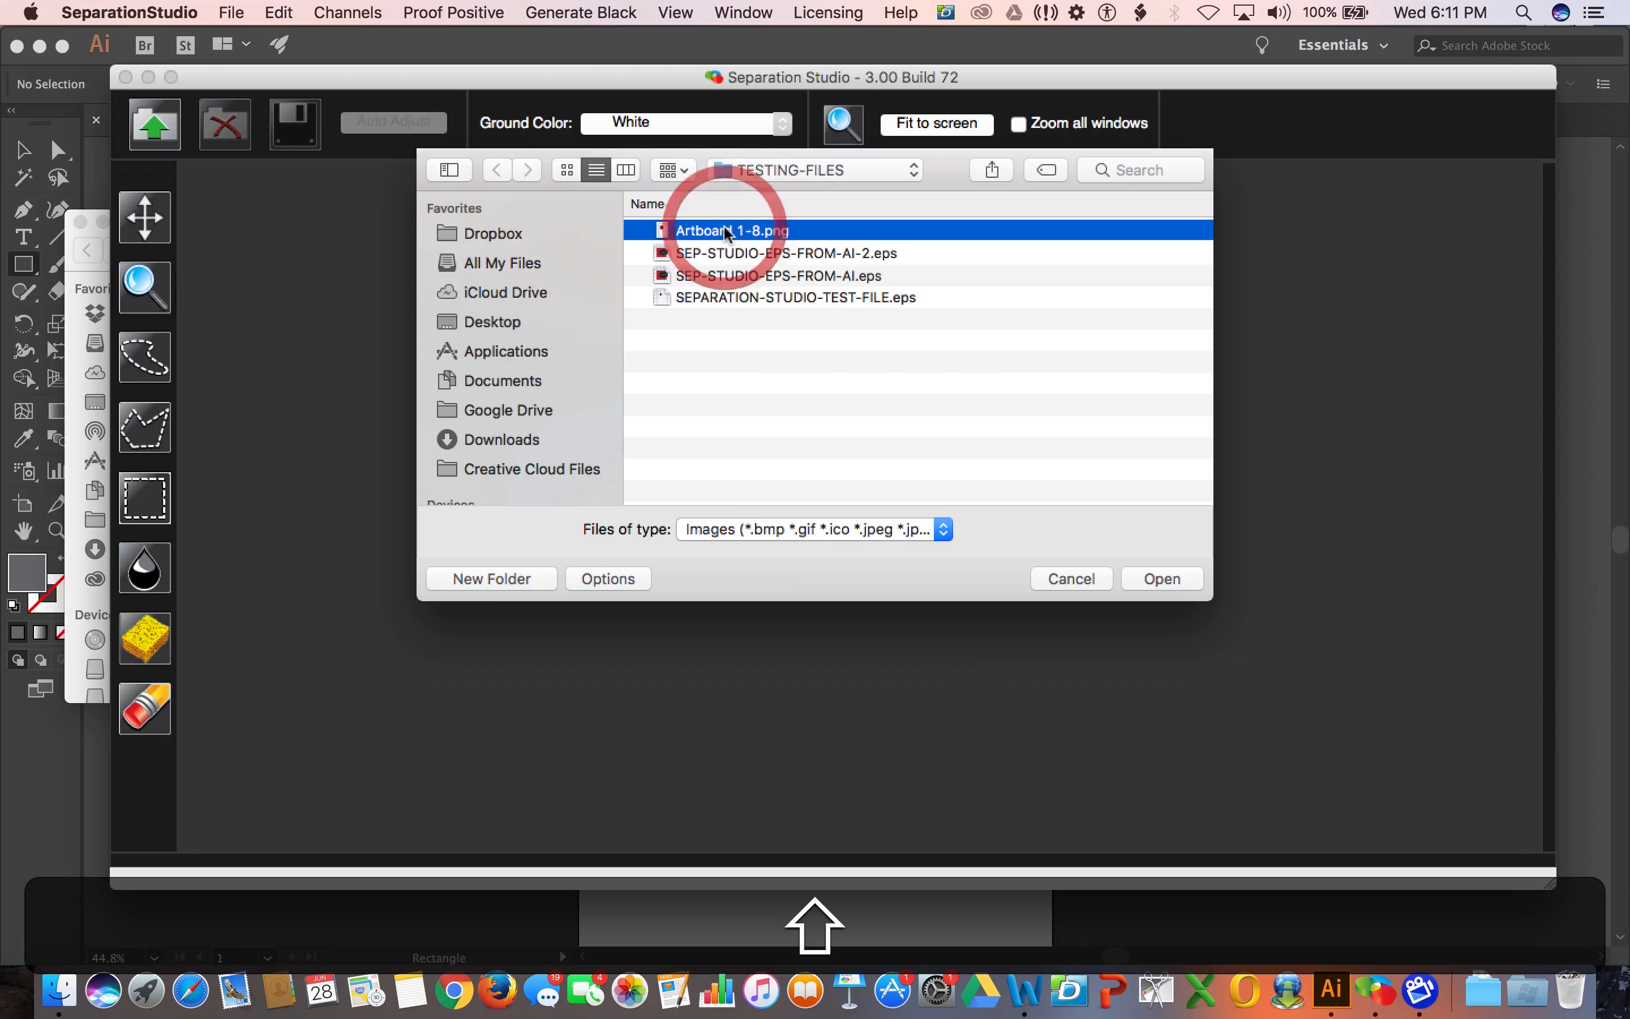
double_click(724, 231)
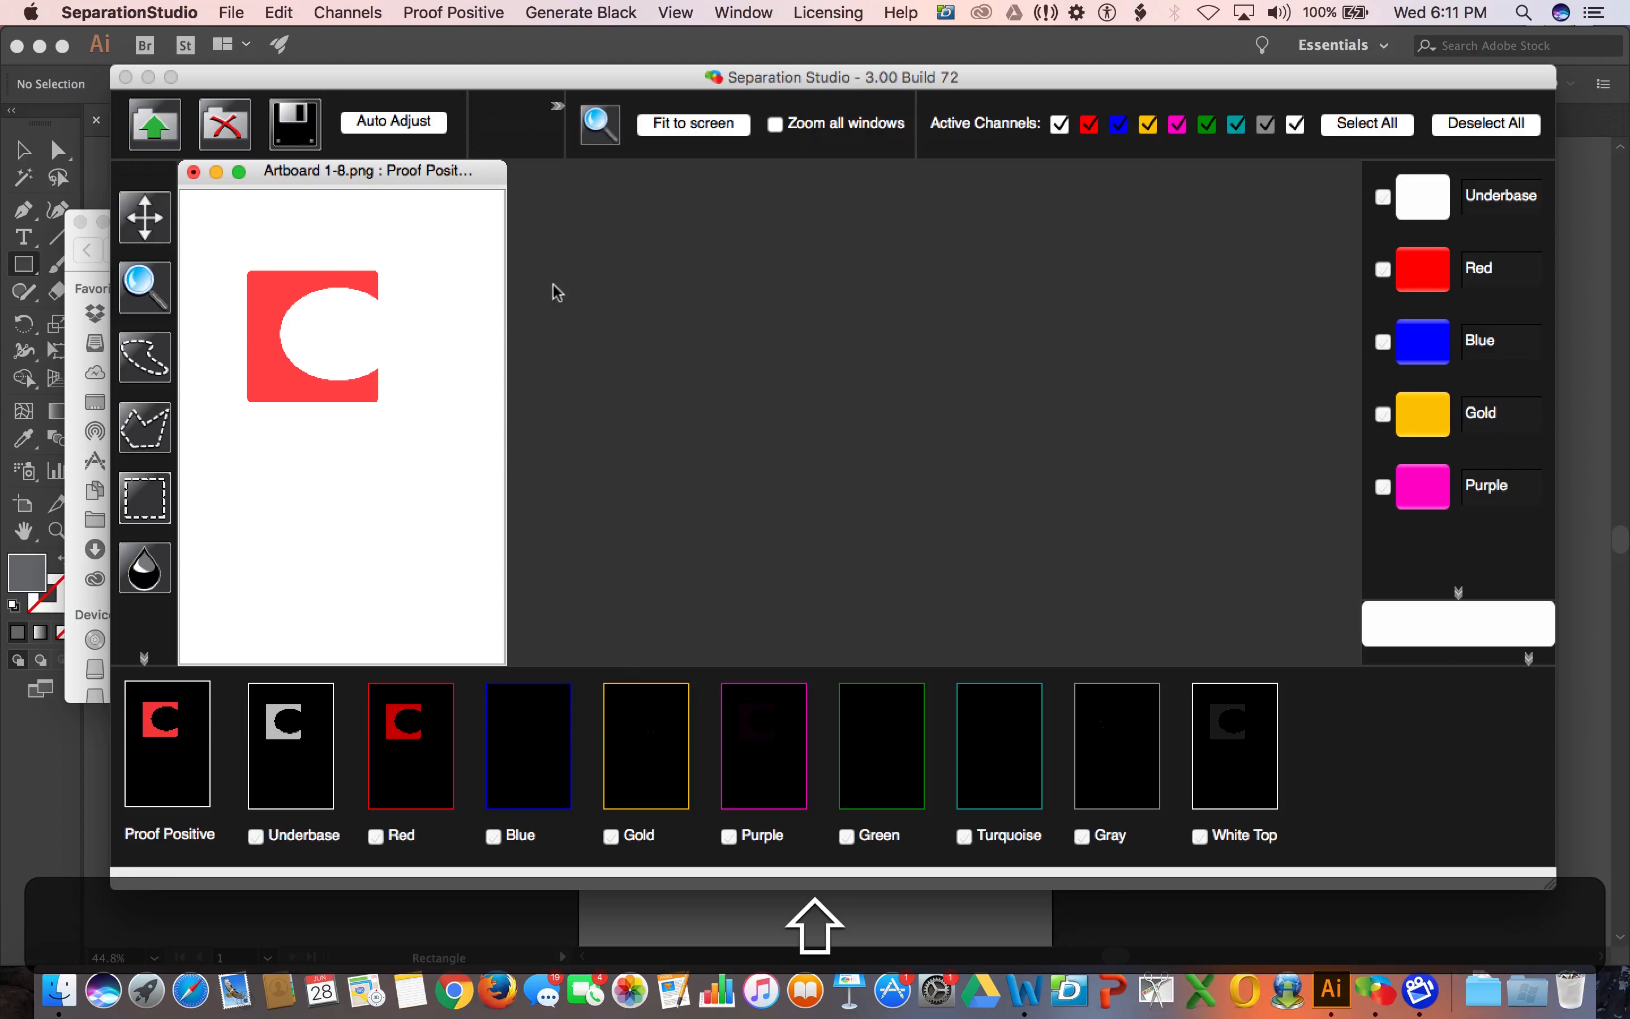
Delete the Blue, Gold, Purple, Green, Turquoise, Gray and White Top channels from the Artboard 1-8.png separation.
right_click(533, 782)
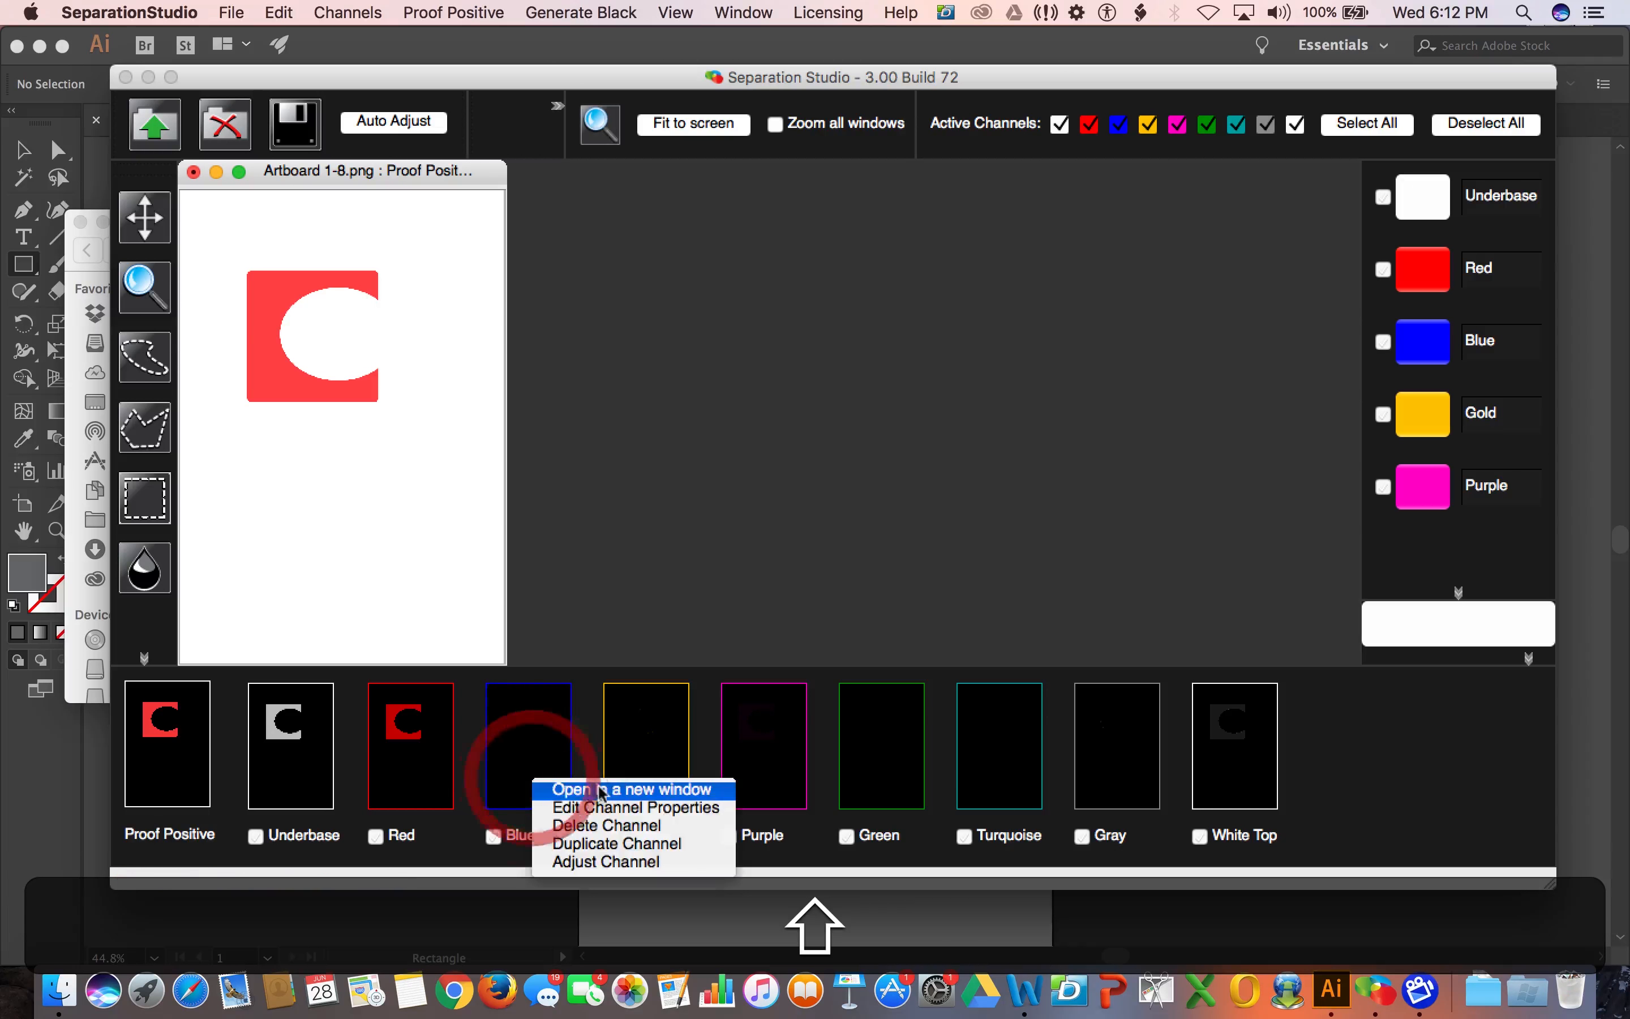
left_click(606, 826)
right_click(552, 728)
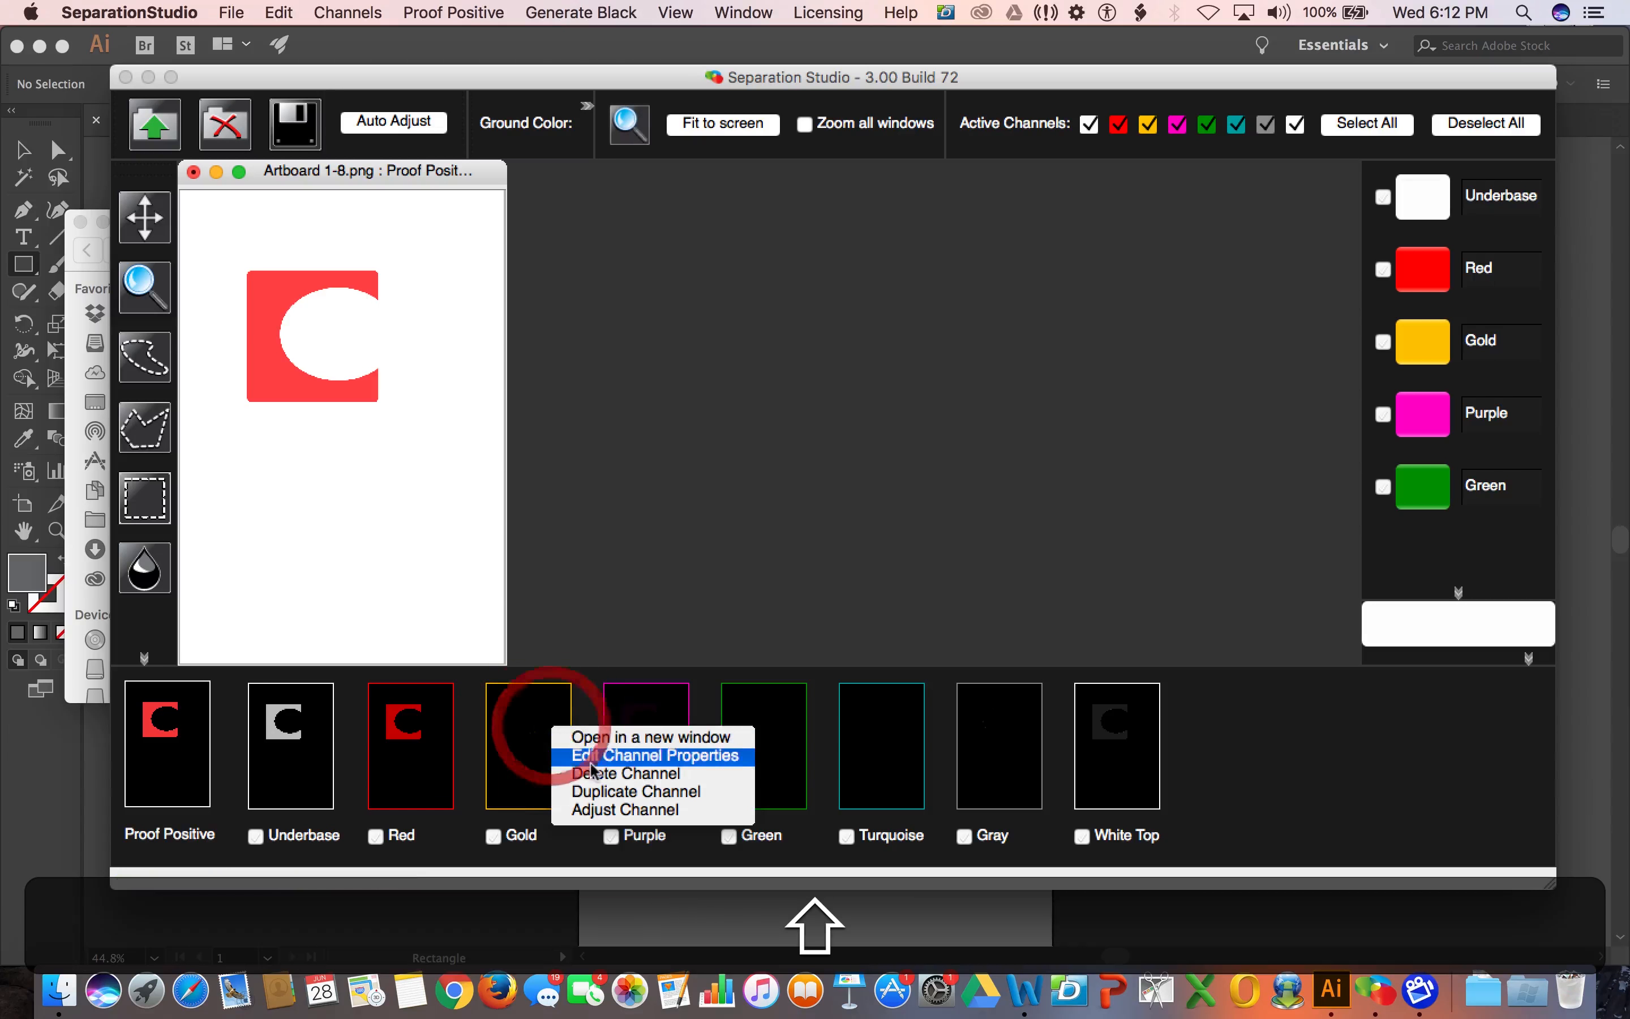
left_click(594, 774)
right_click(533, 735)
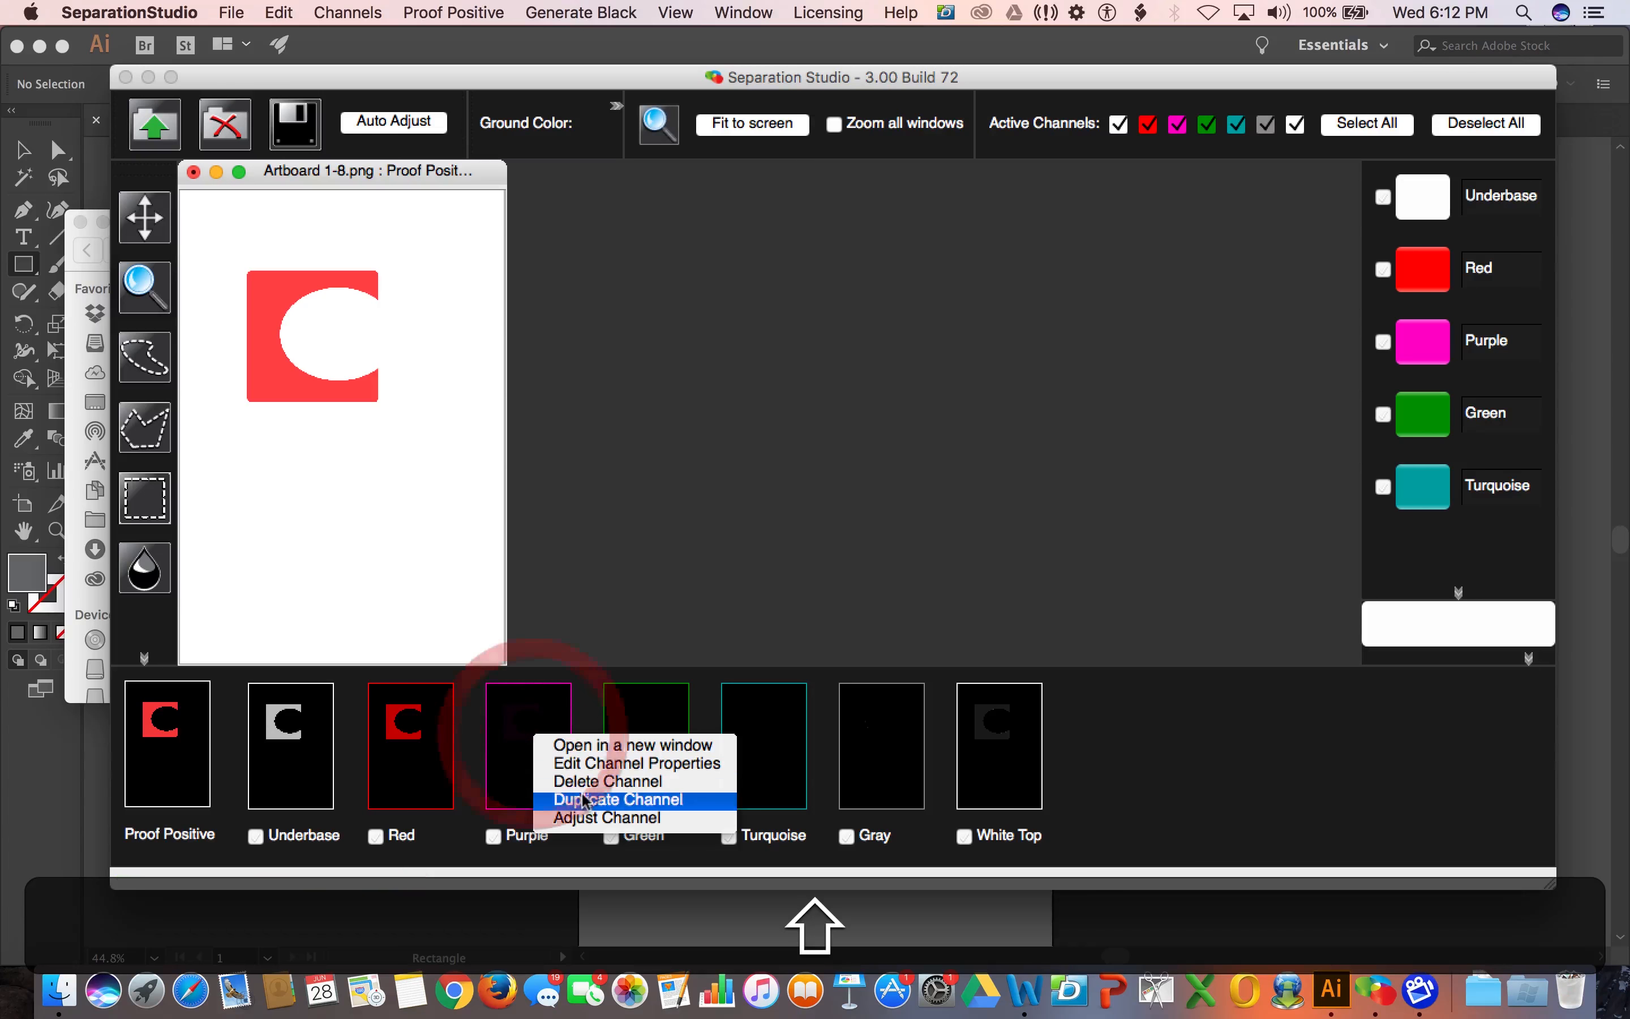
left_click(576, 781)
right_click(537, 753)
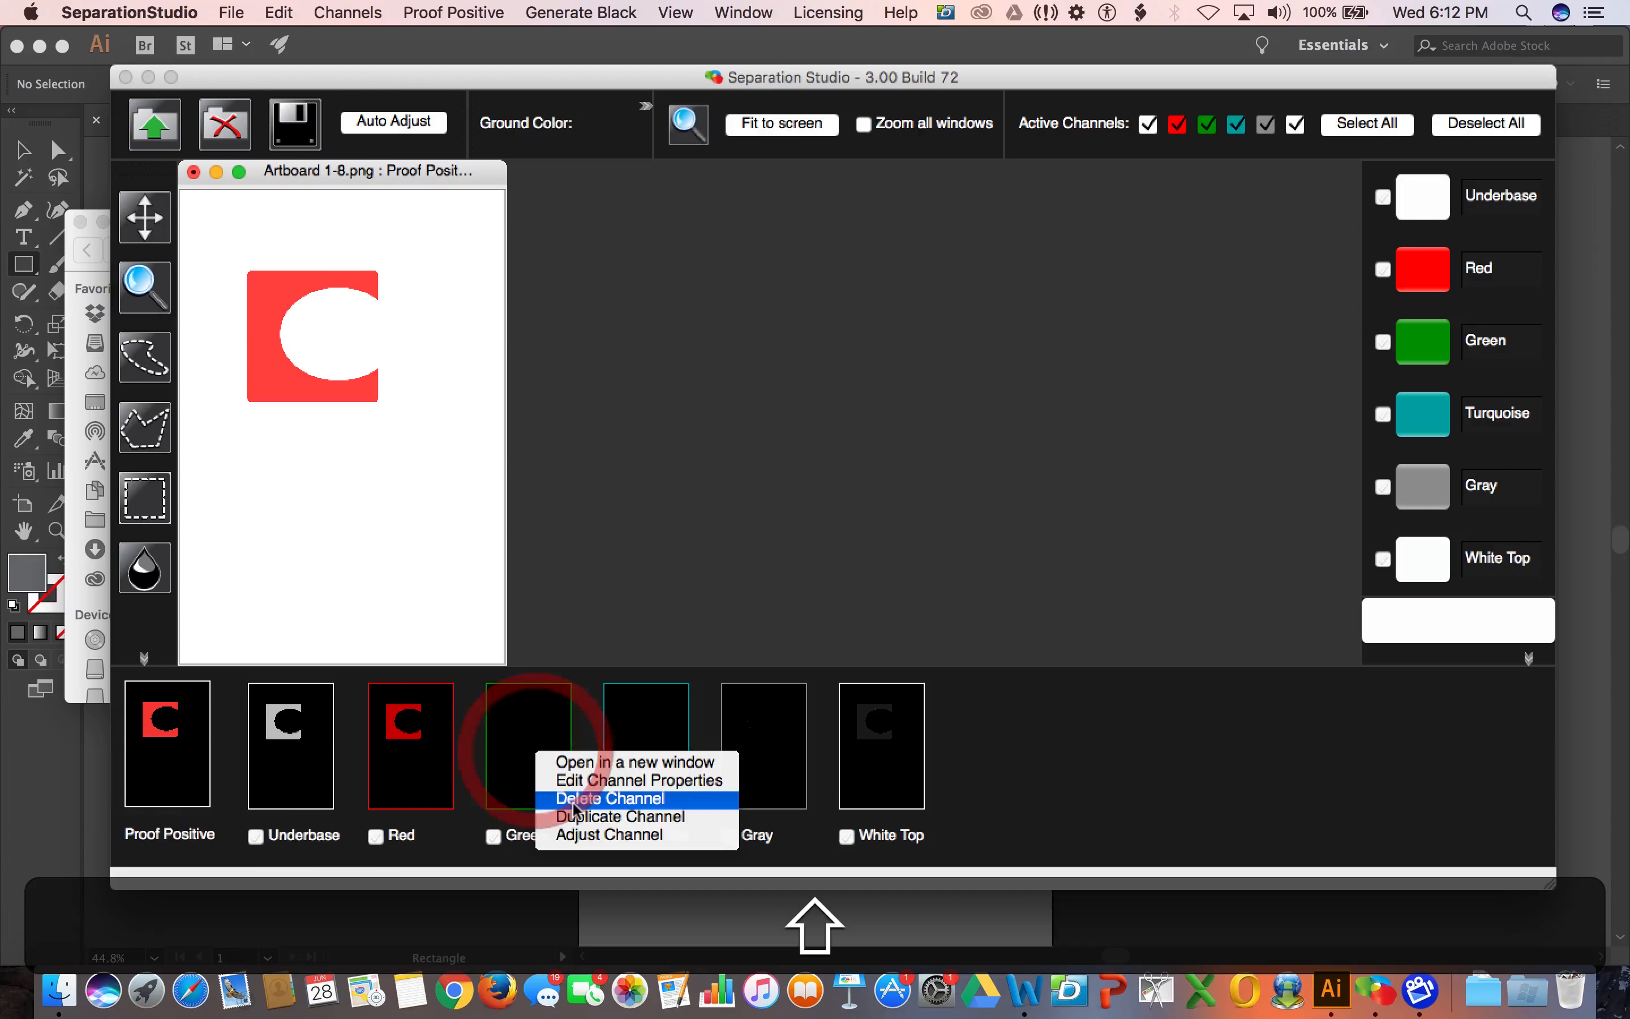
left_click(573, 800)
right_click(534, 735)
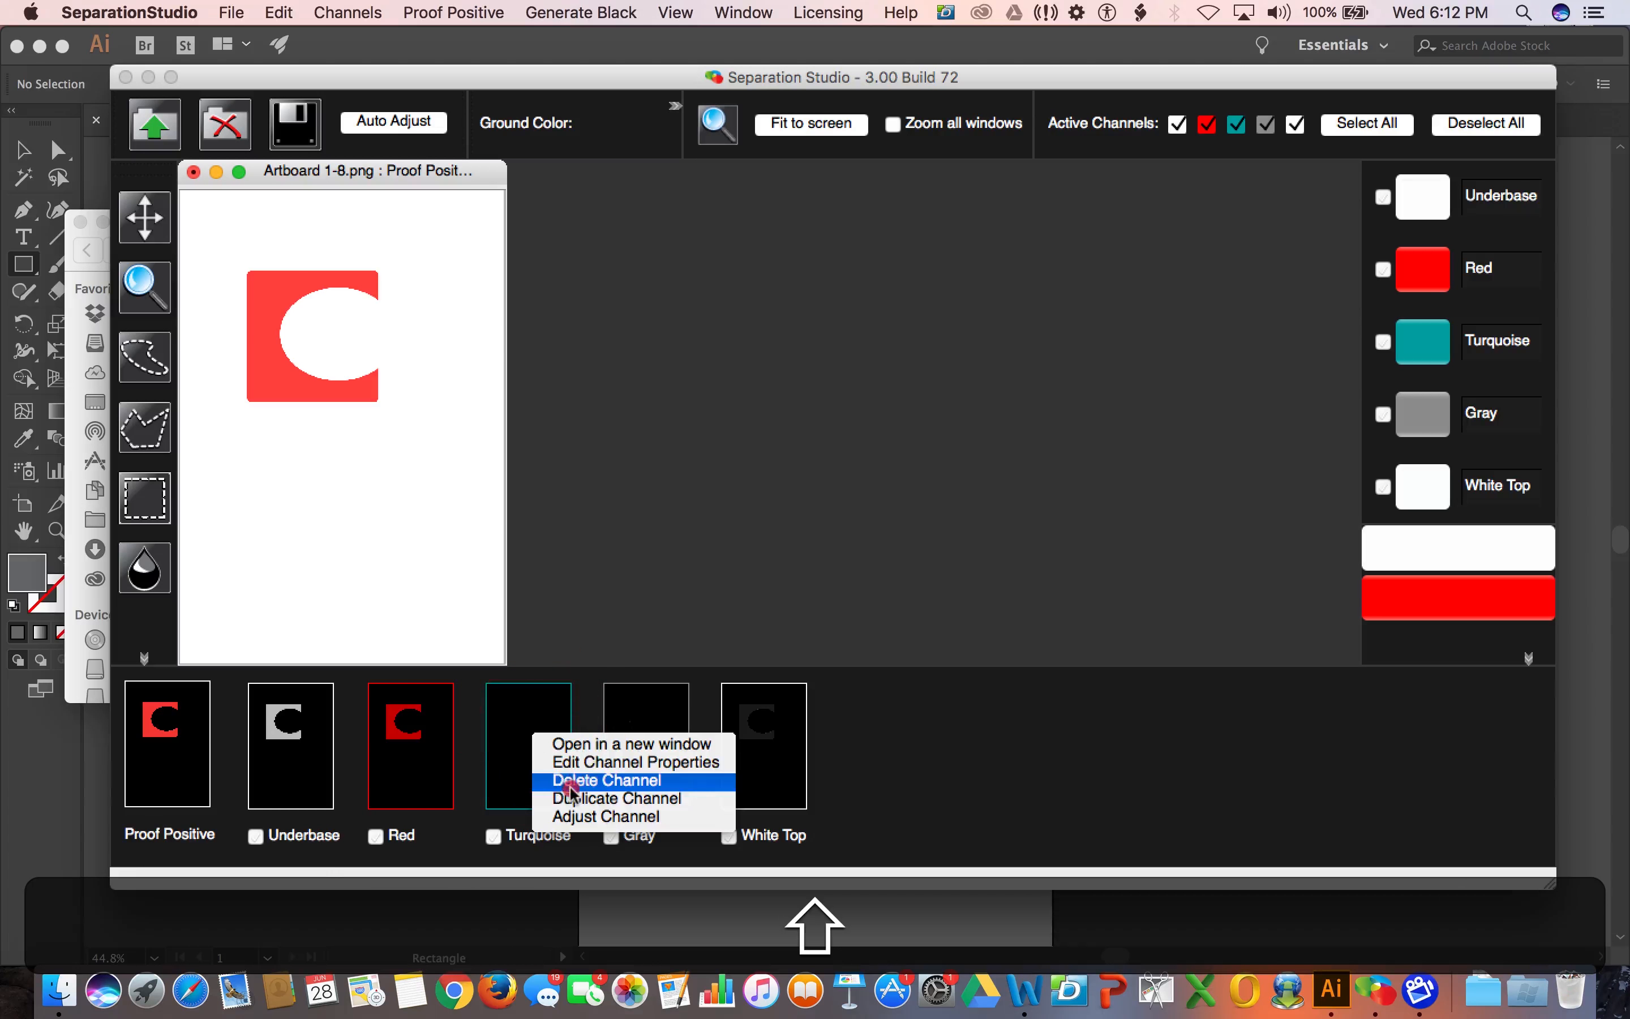
left_click(570, 783)
right_click(536, 742)
left_click(573, 786)
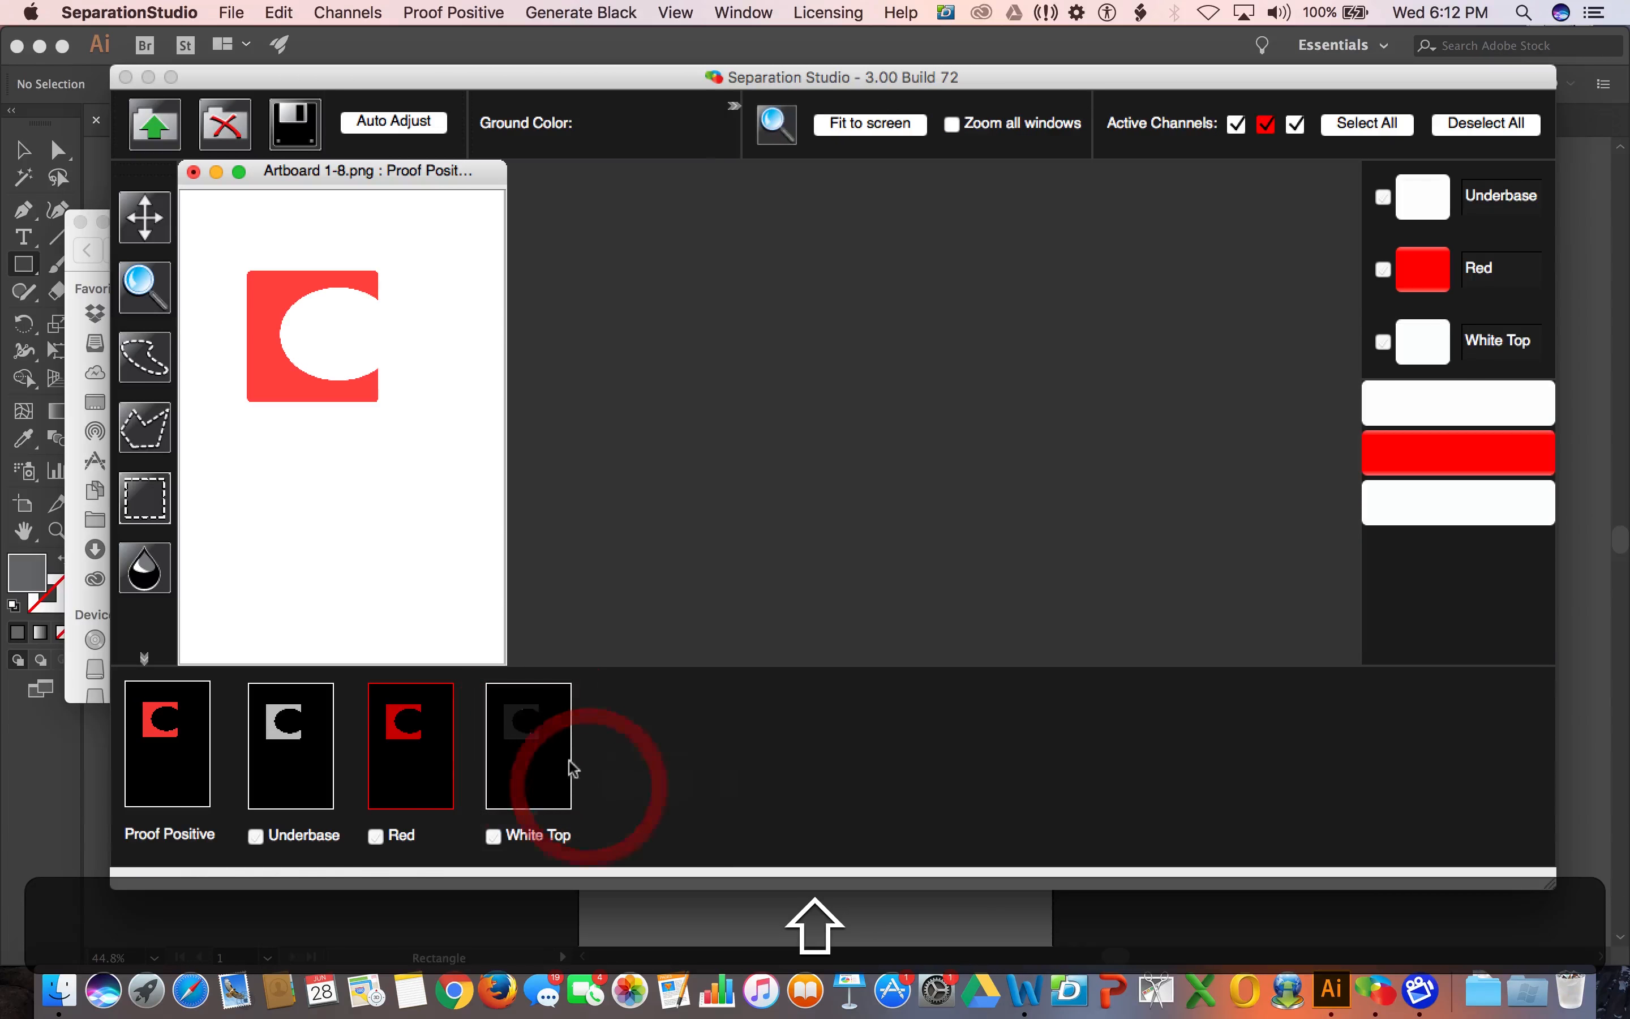
right_click(540, 743)
left_click(582, 794)
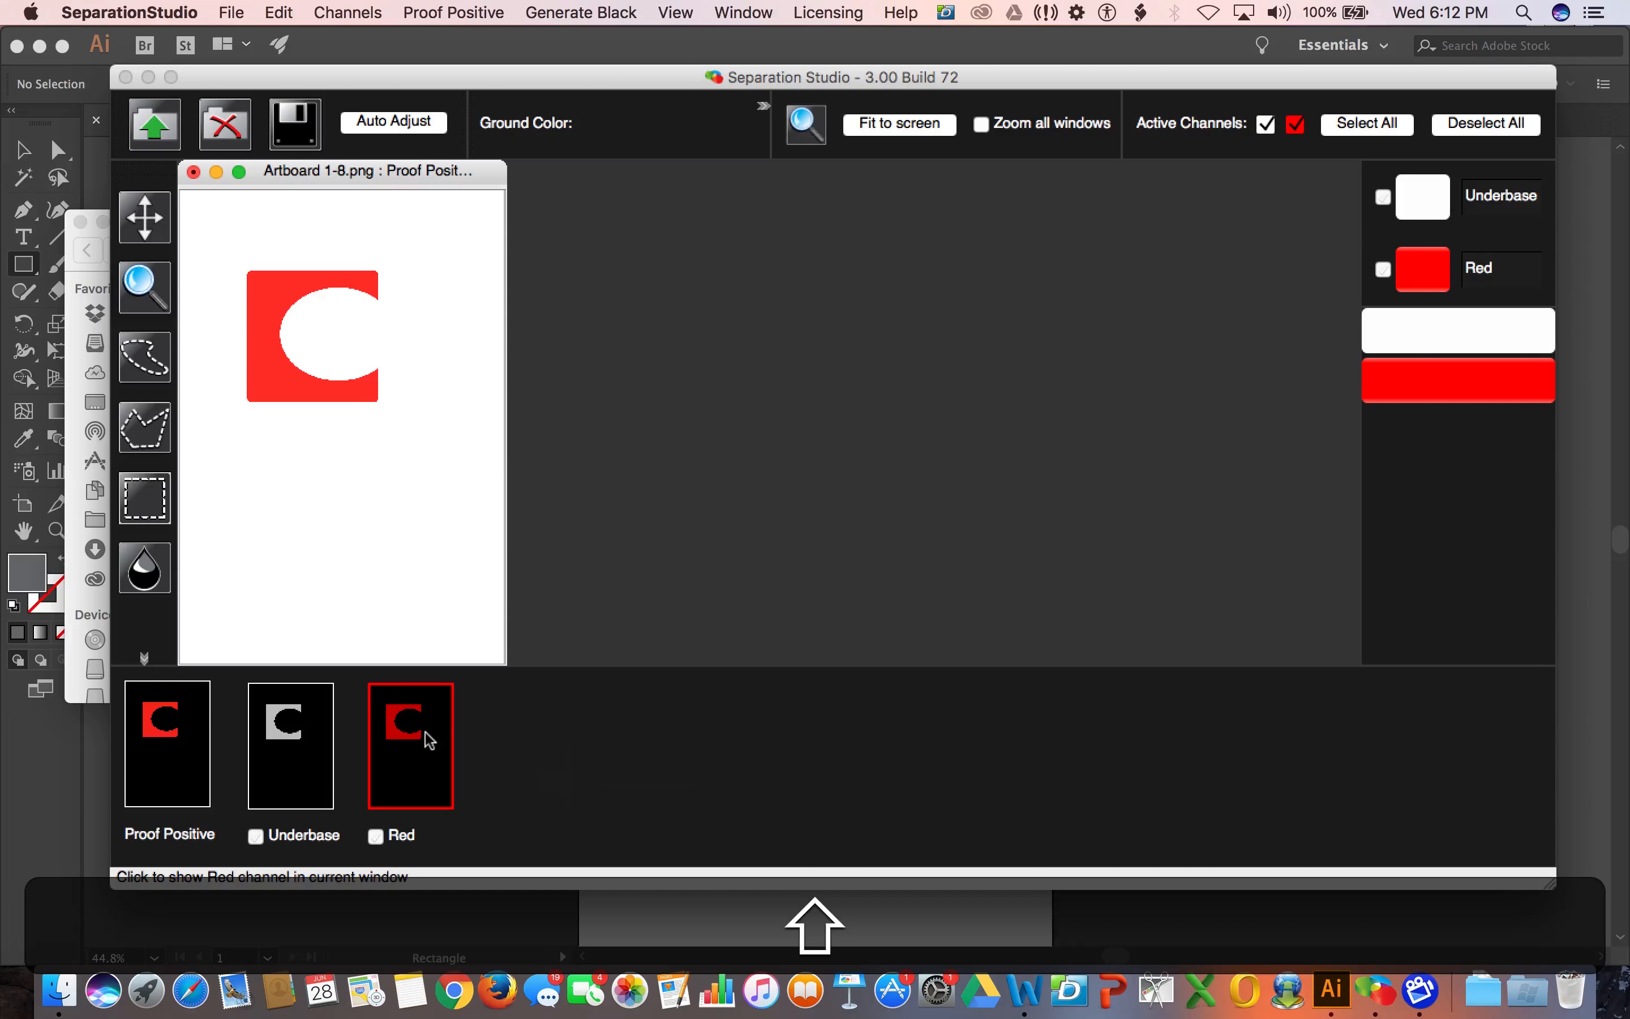
Generate a Black Sharper channel for the Artboard 1-8.png separation.
left_click(573, 27)
key("super+Tab")
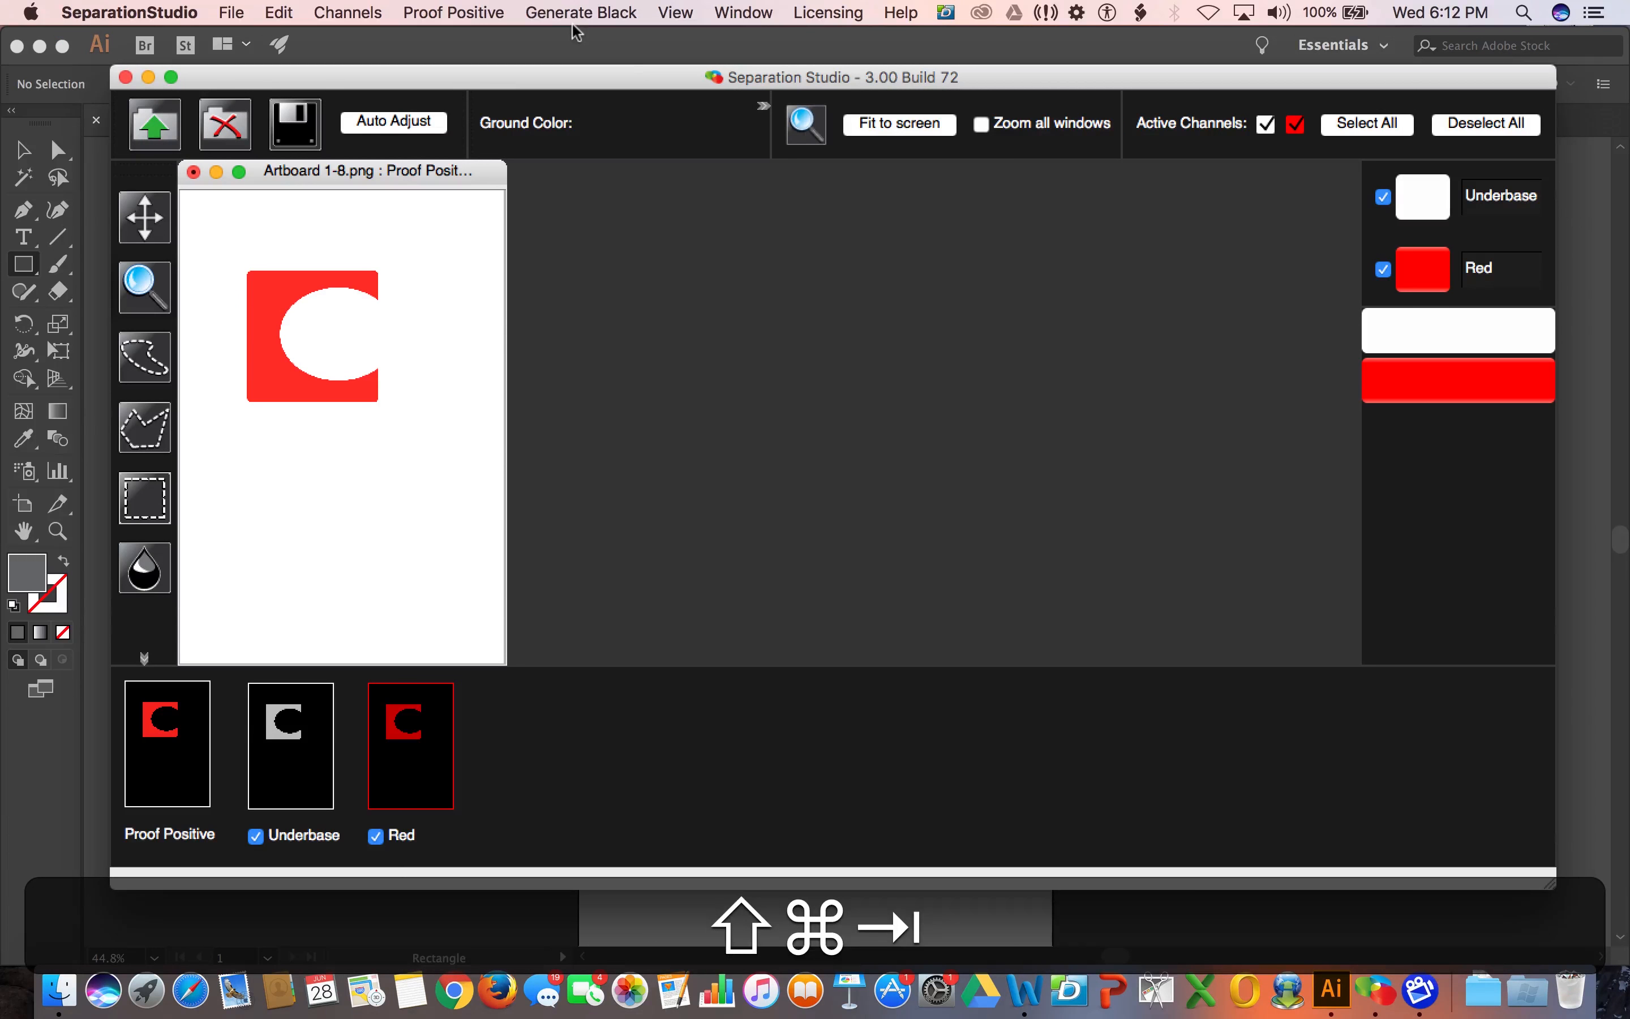
left_click(579, 14)
left_click(574, 84)
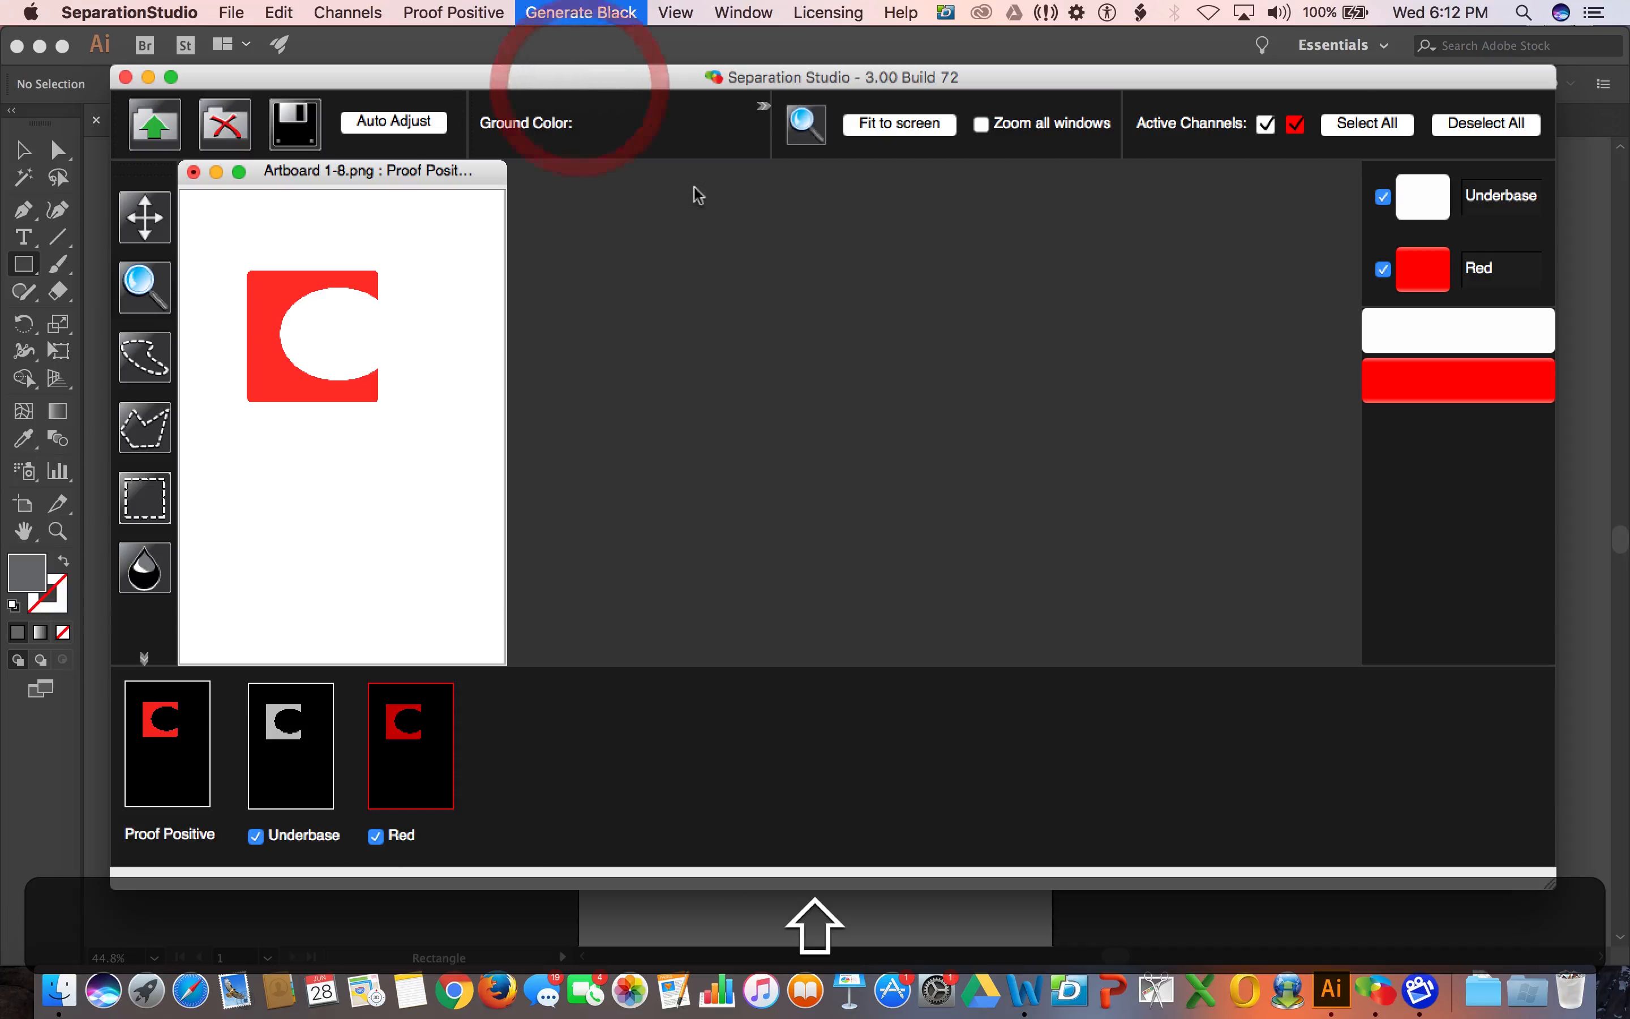
double_click(707, 233)
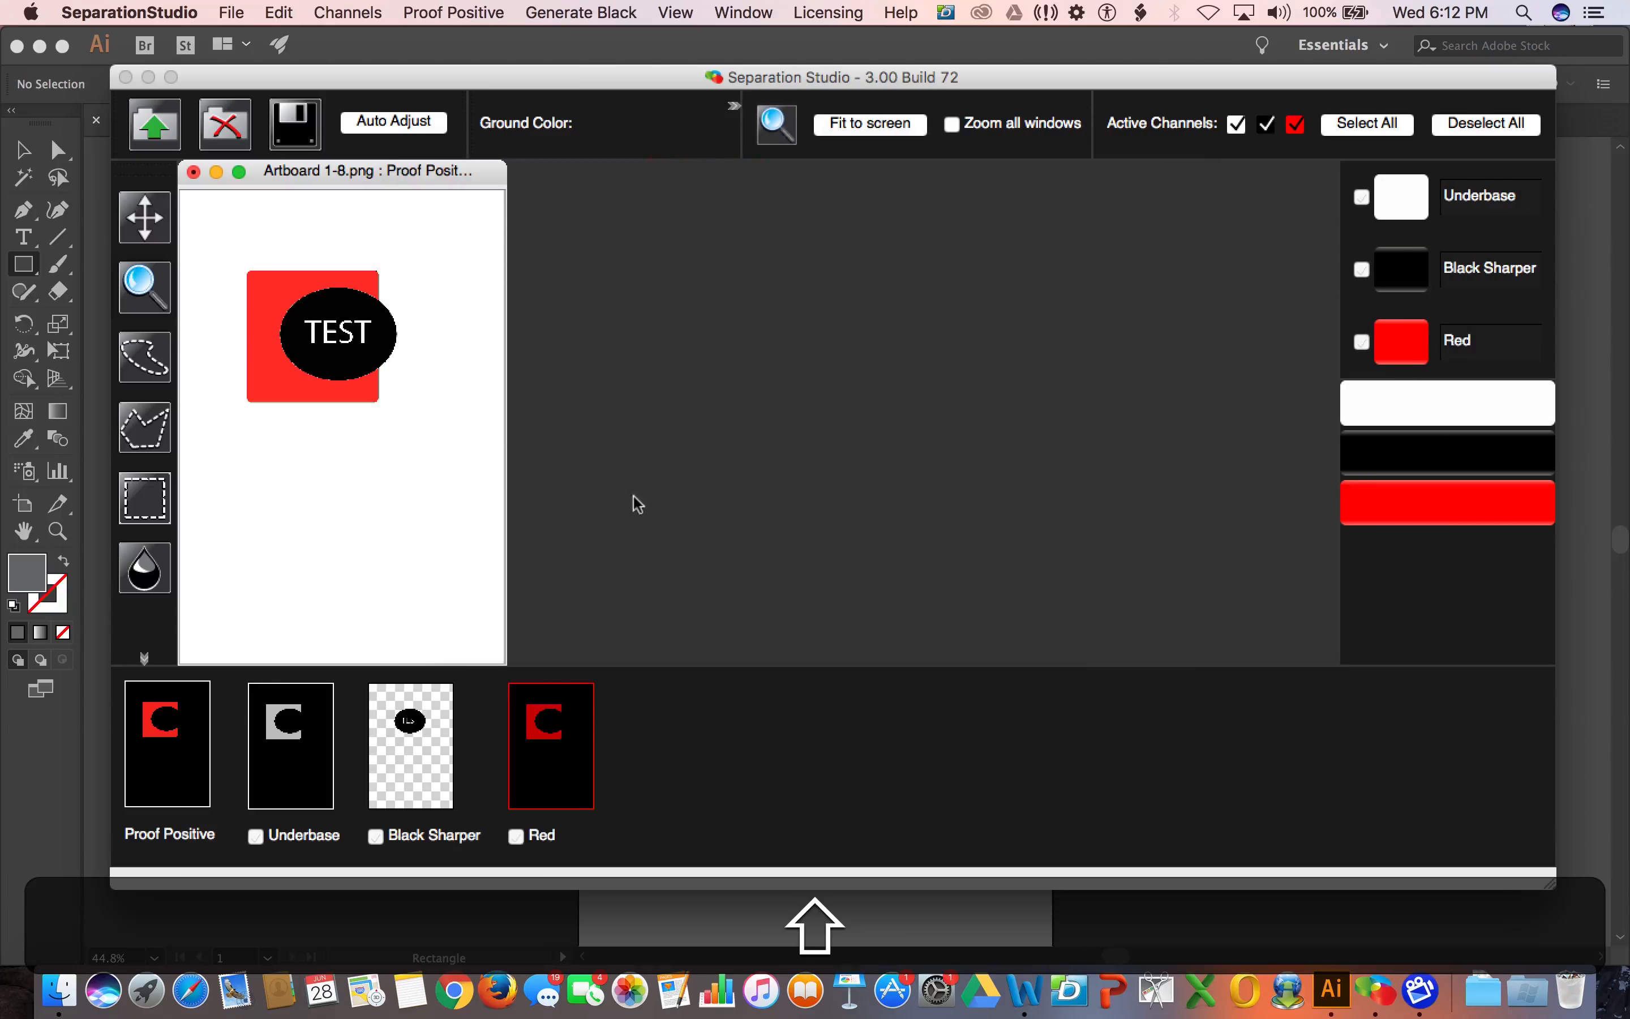
Adjust the Red channel's saturation range twice, setting High Saturation to 99 each time and keeping Low Saturation at 100.
left_click(547, 747)
right_click(547, 748)
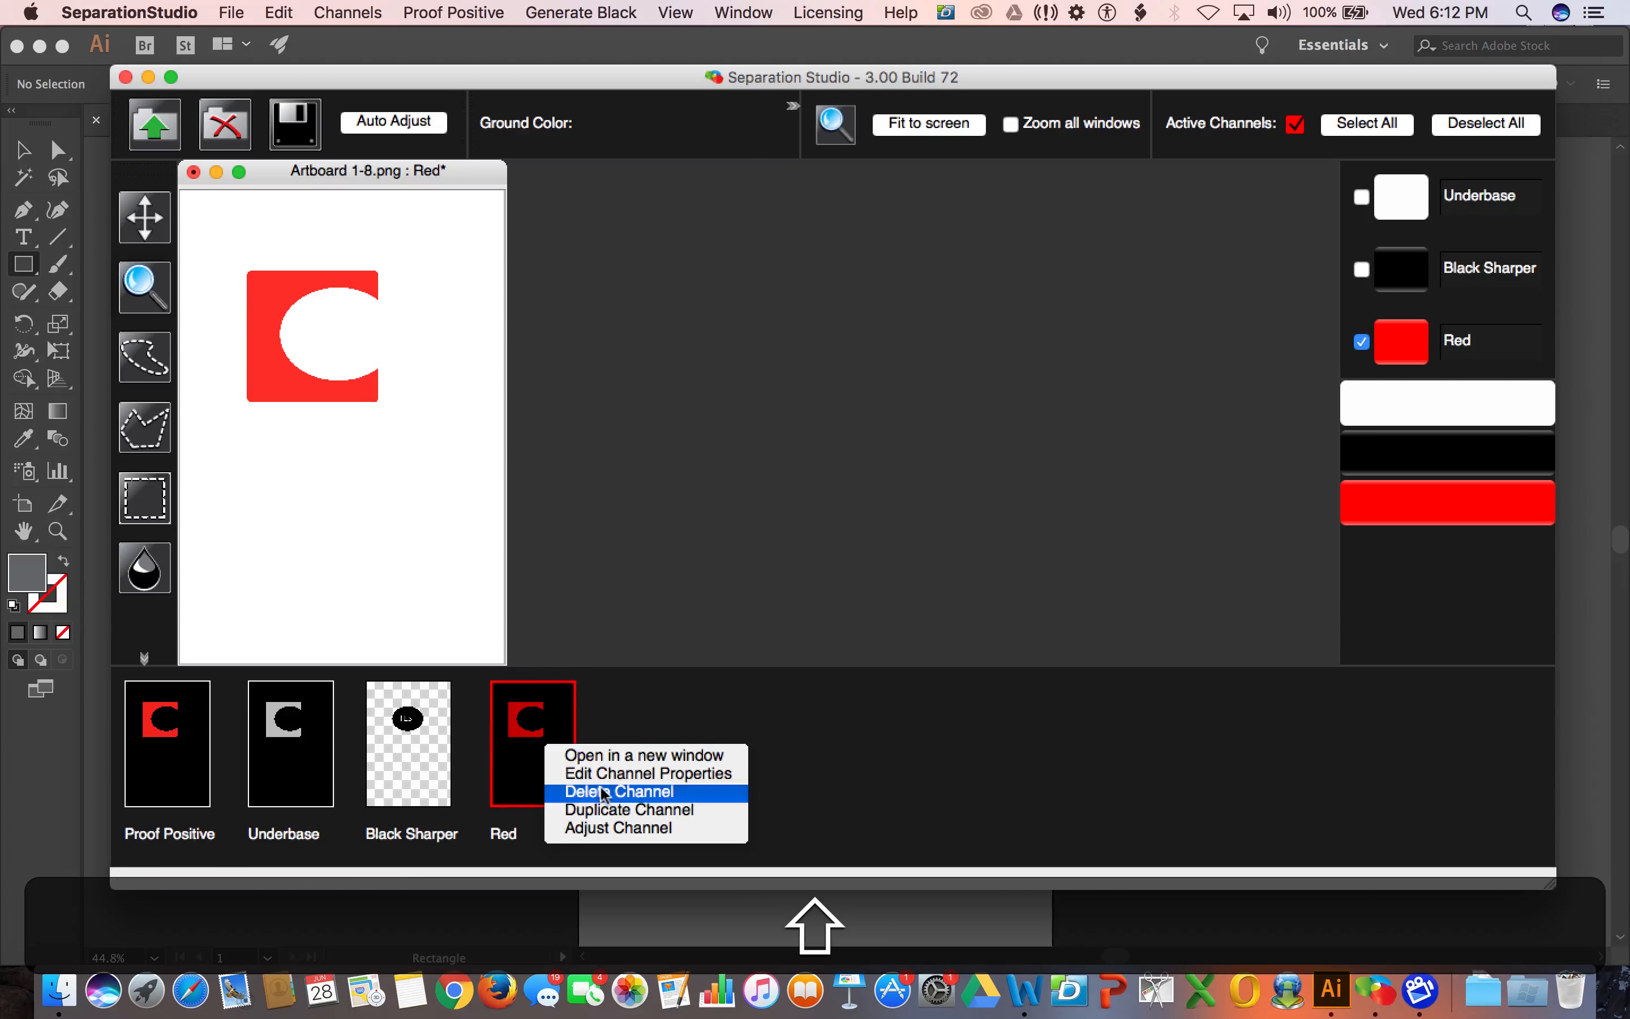
left_click(606, 828)
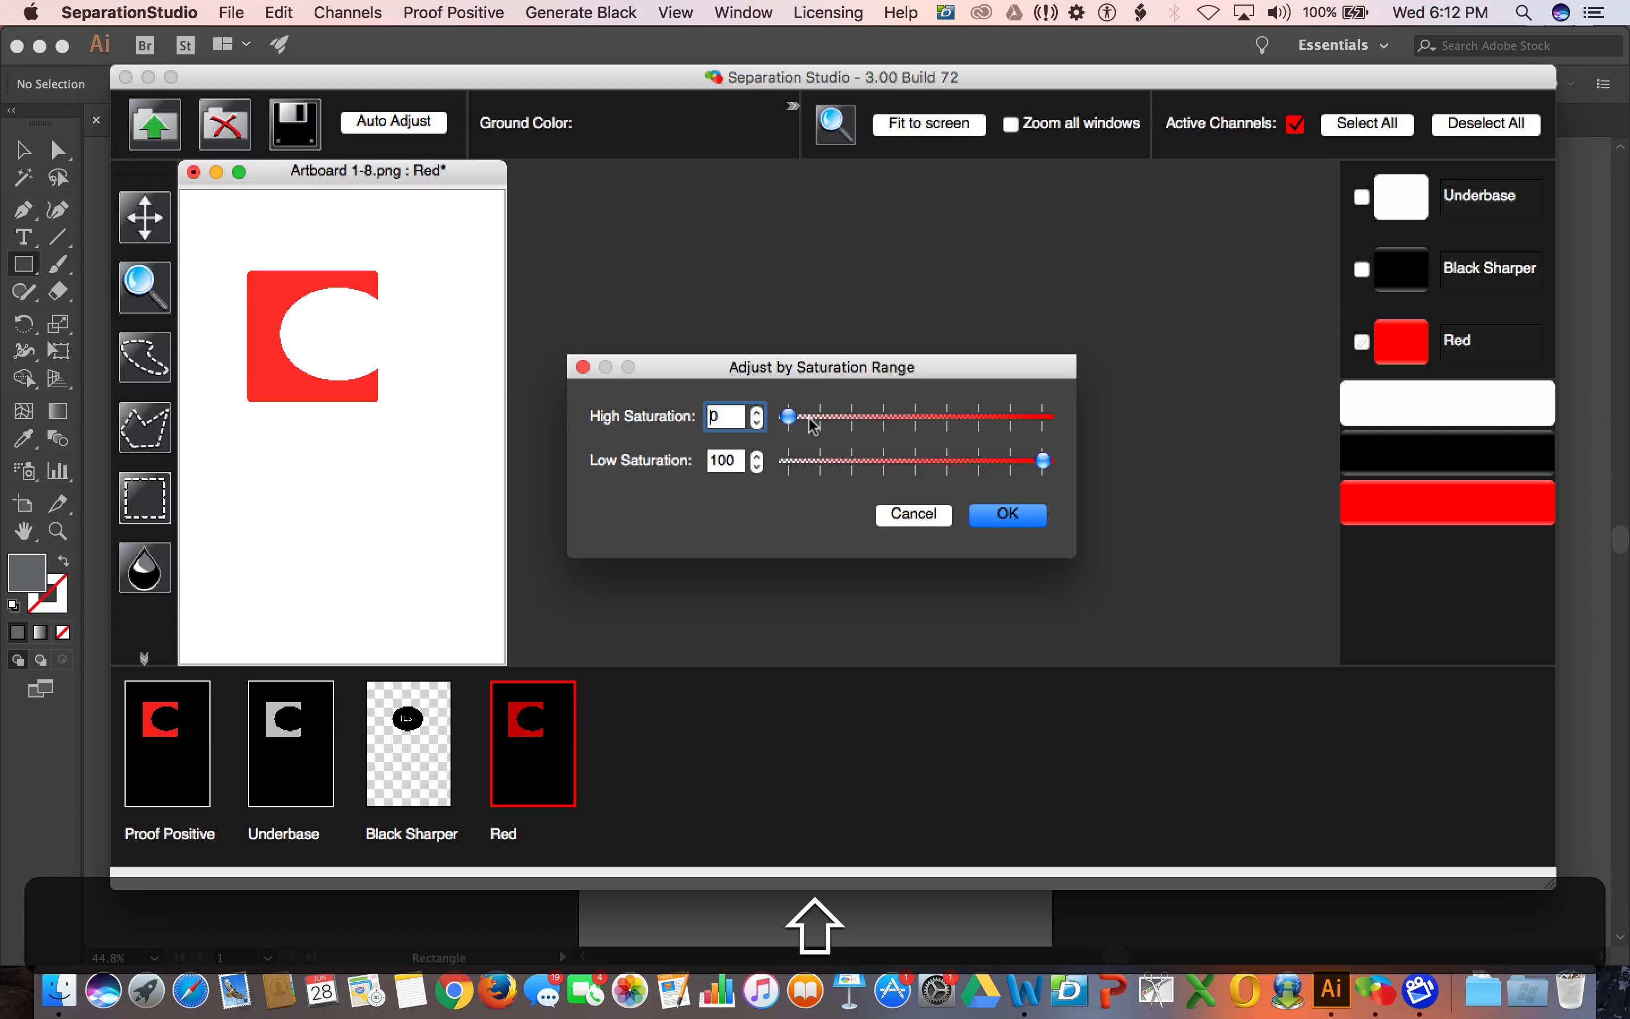
left_click_drag(788, 416, 1129, 429)
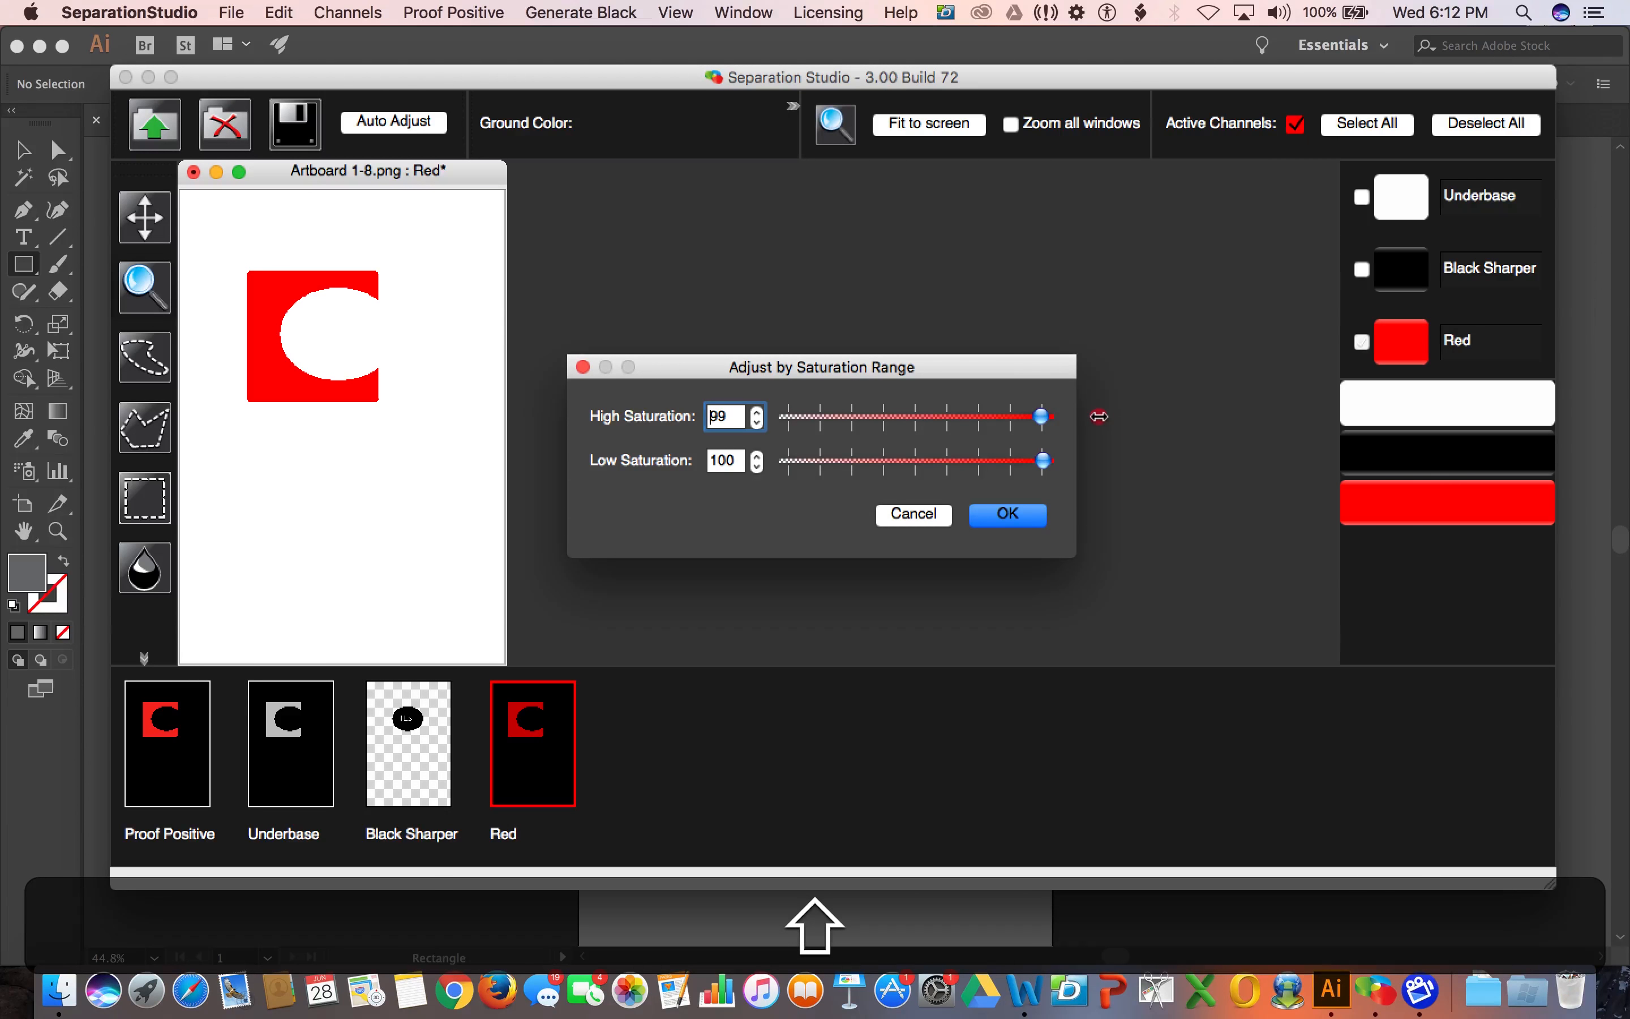
left_click(1003, 515)
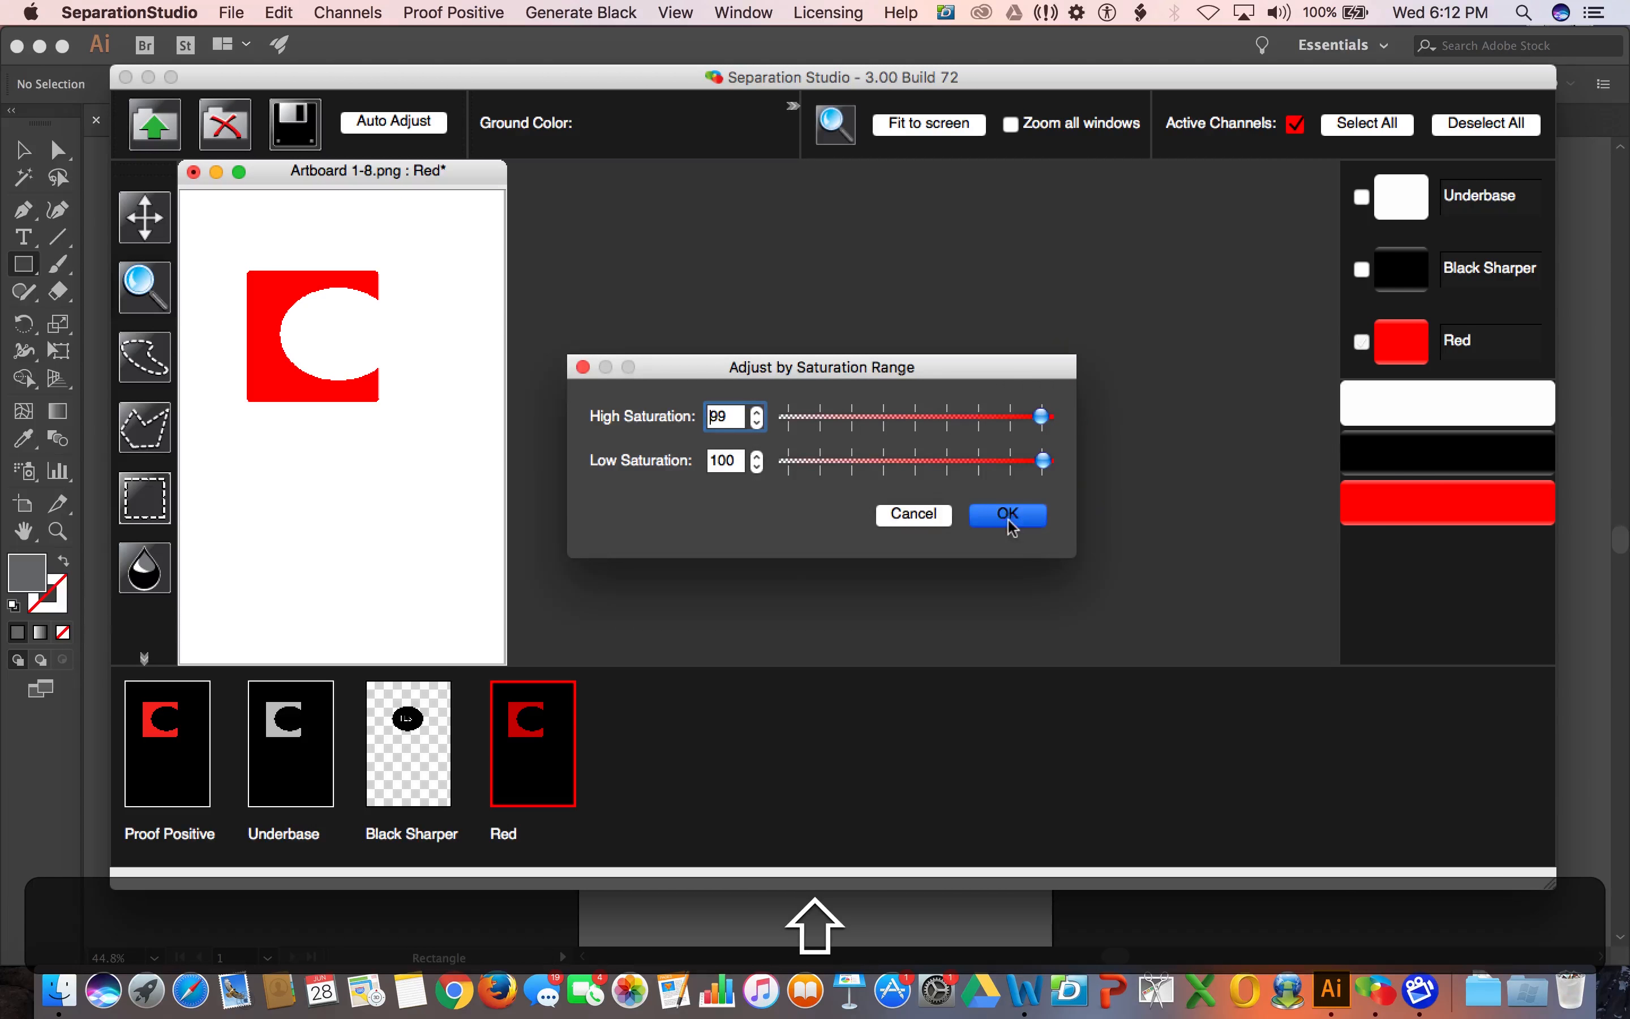
right_click(521, 743)
left_click(592, 822)
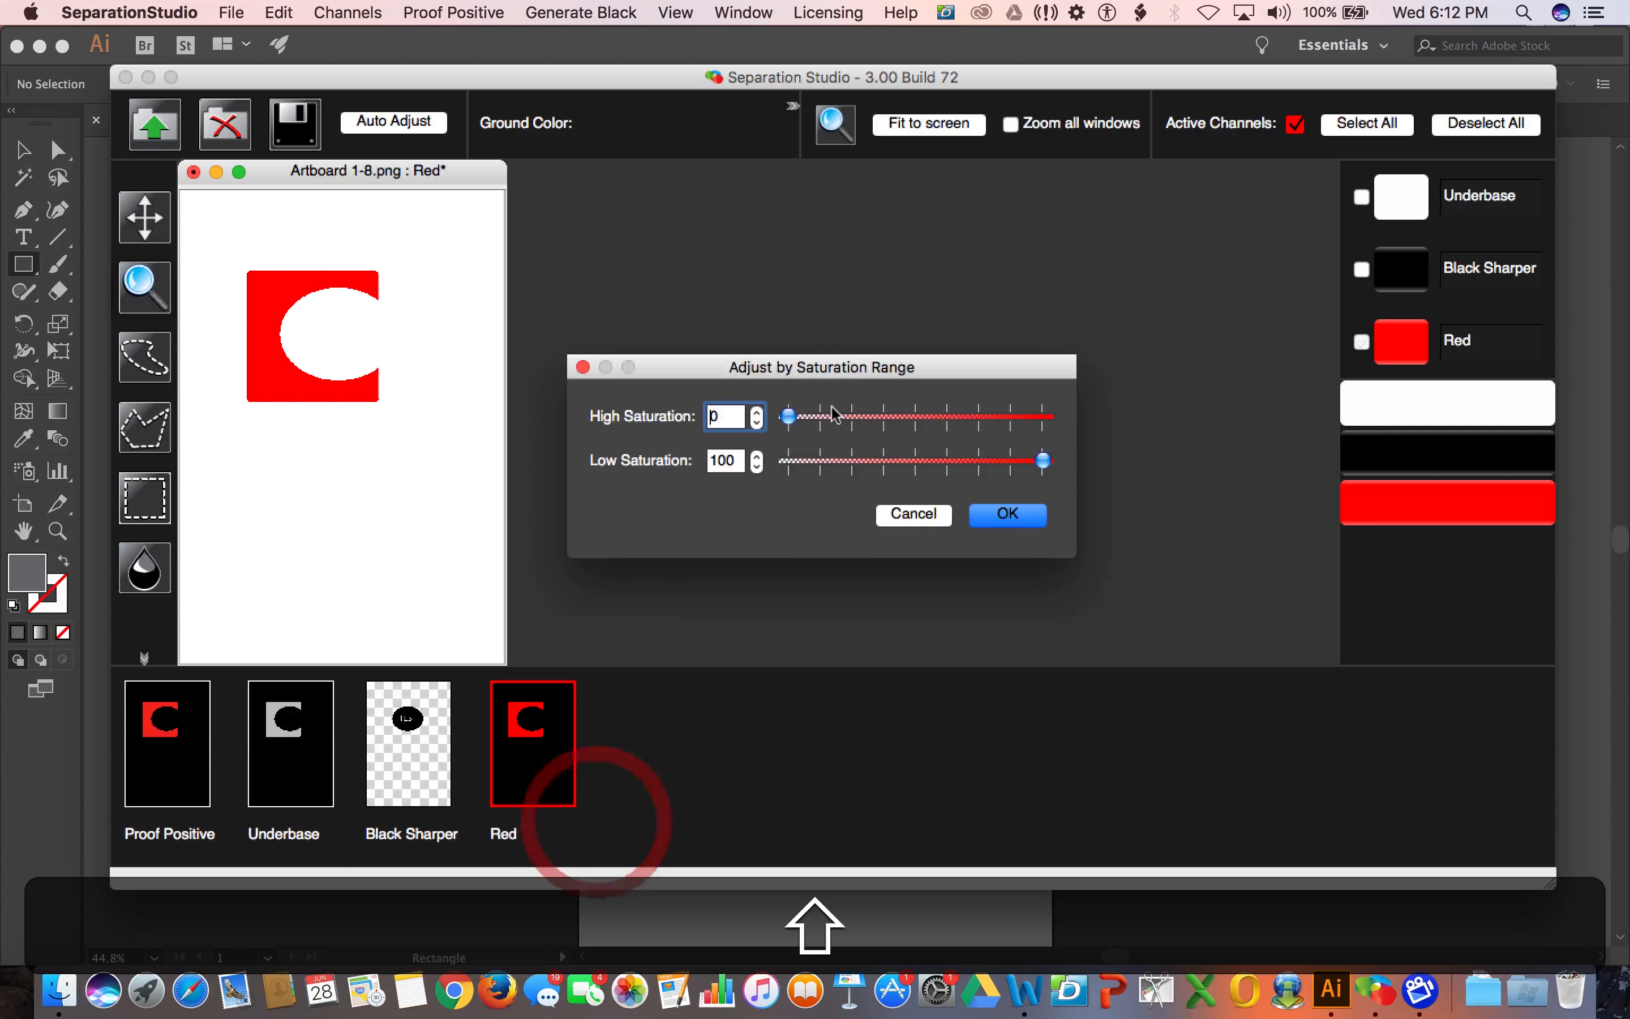
left_click_drag(793, 418, 1081, 420)
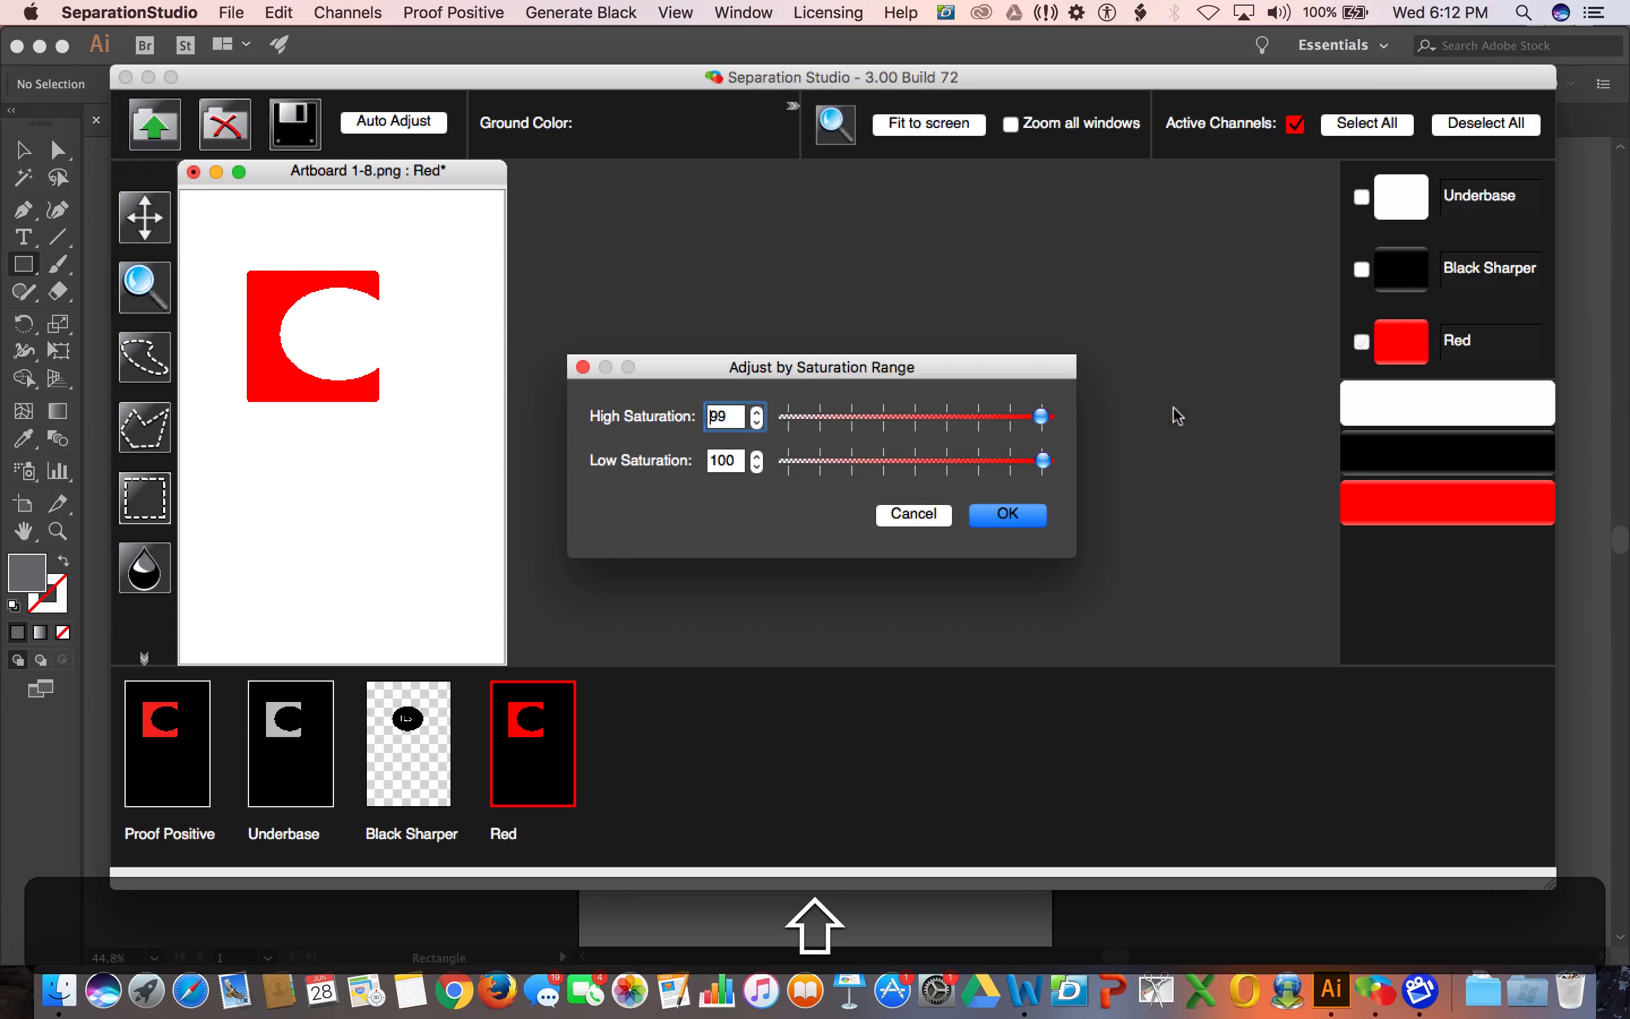
left_click(1030, 517)
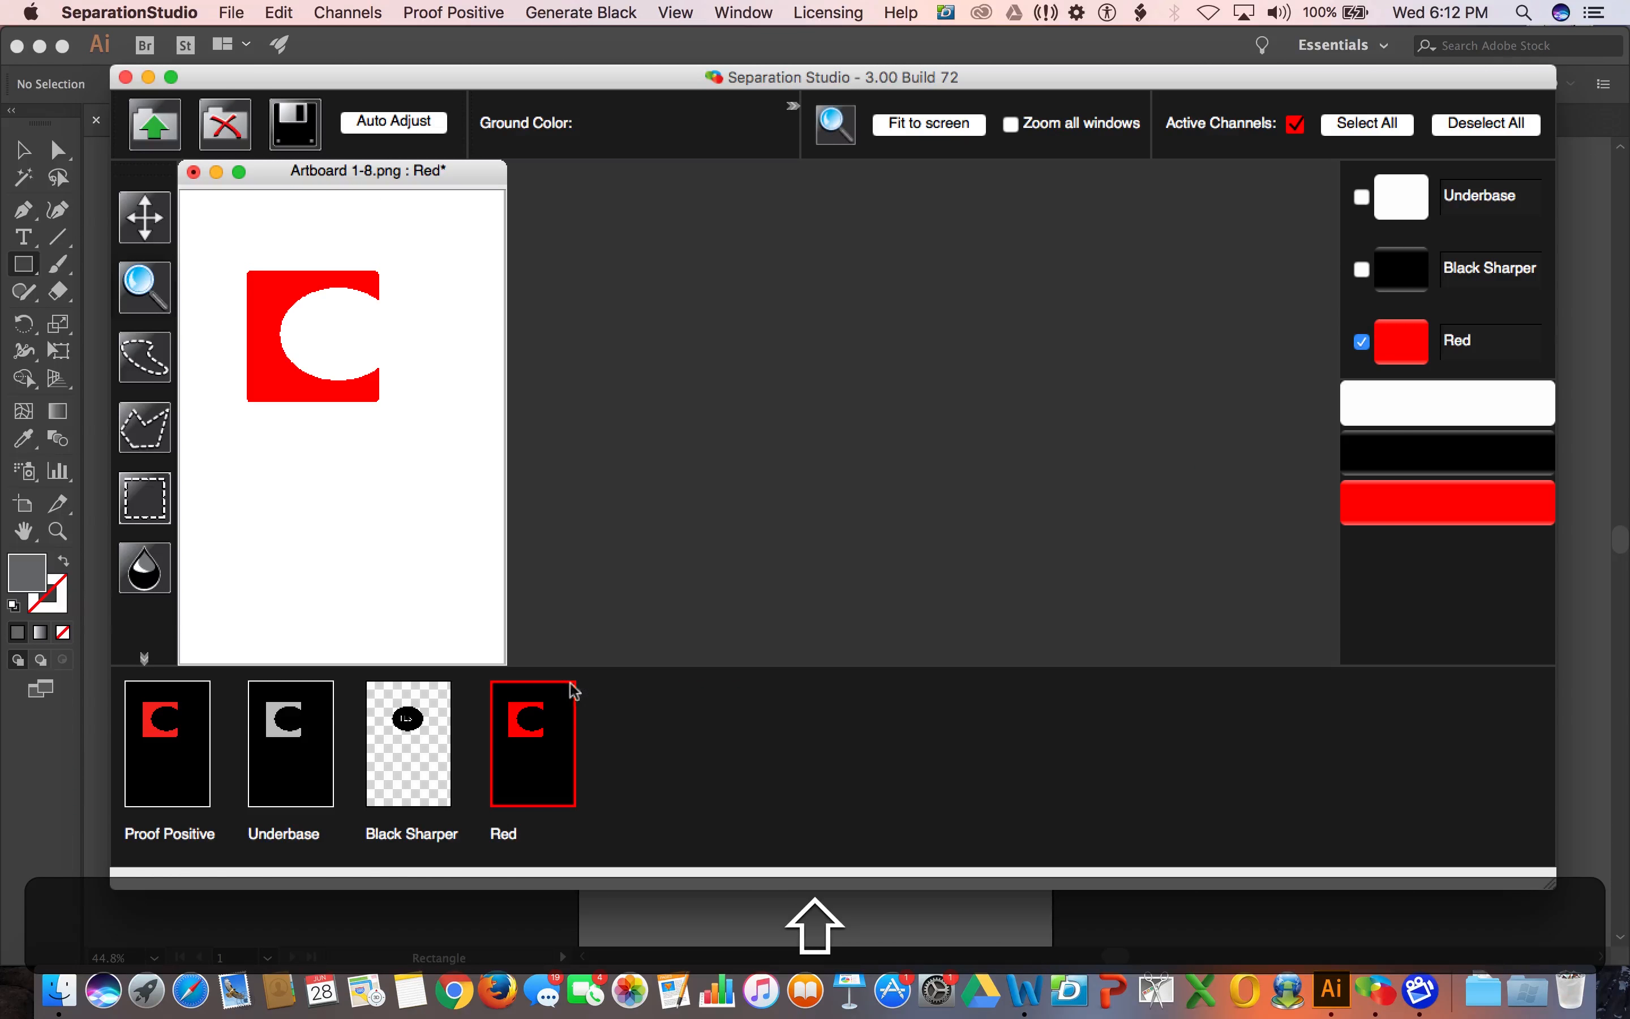
left_click(409, 751)
right_click(408, 753)
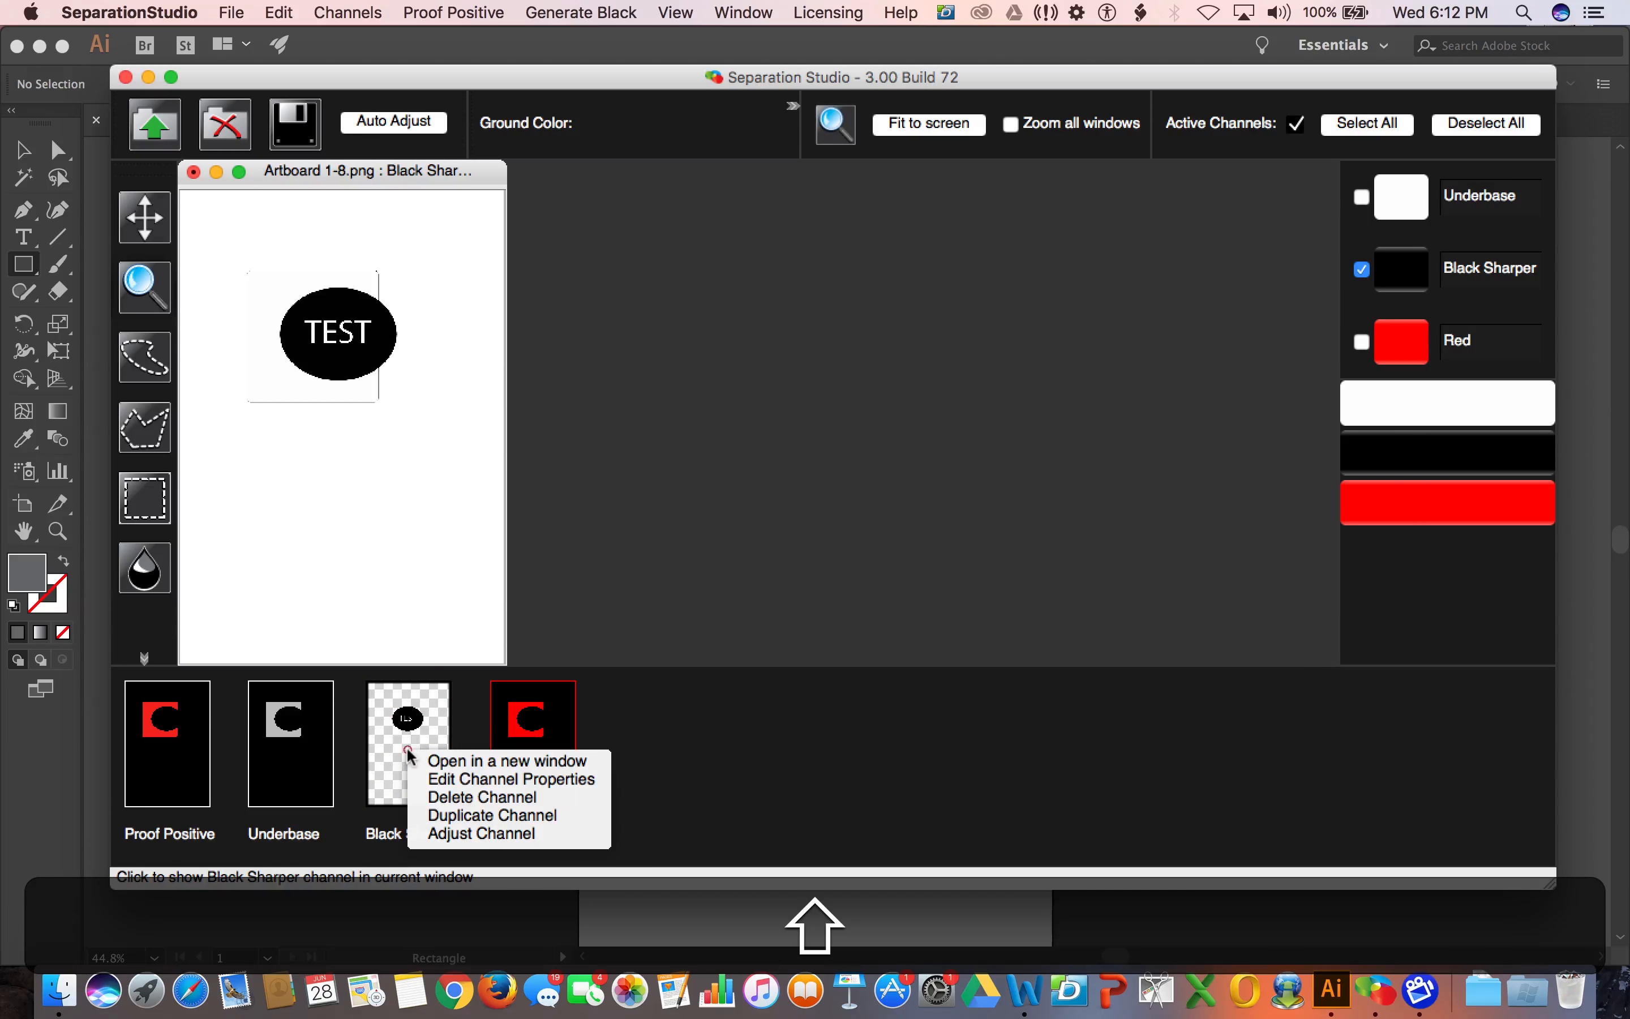
left_click(472, 834)
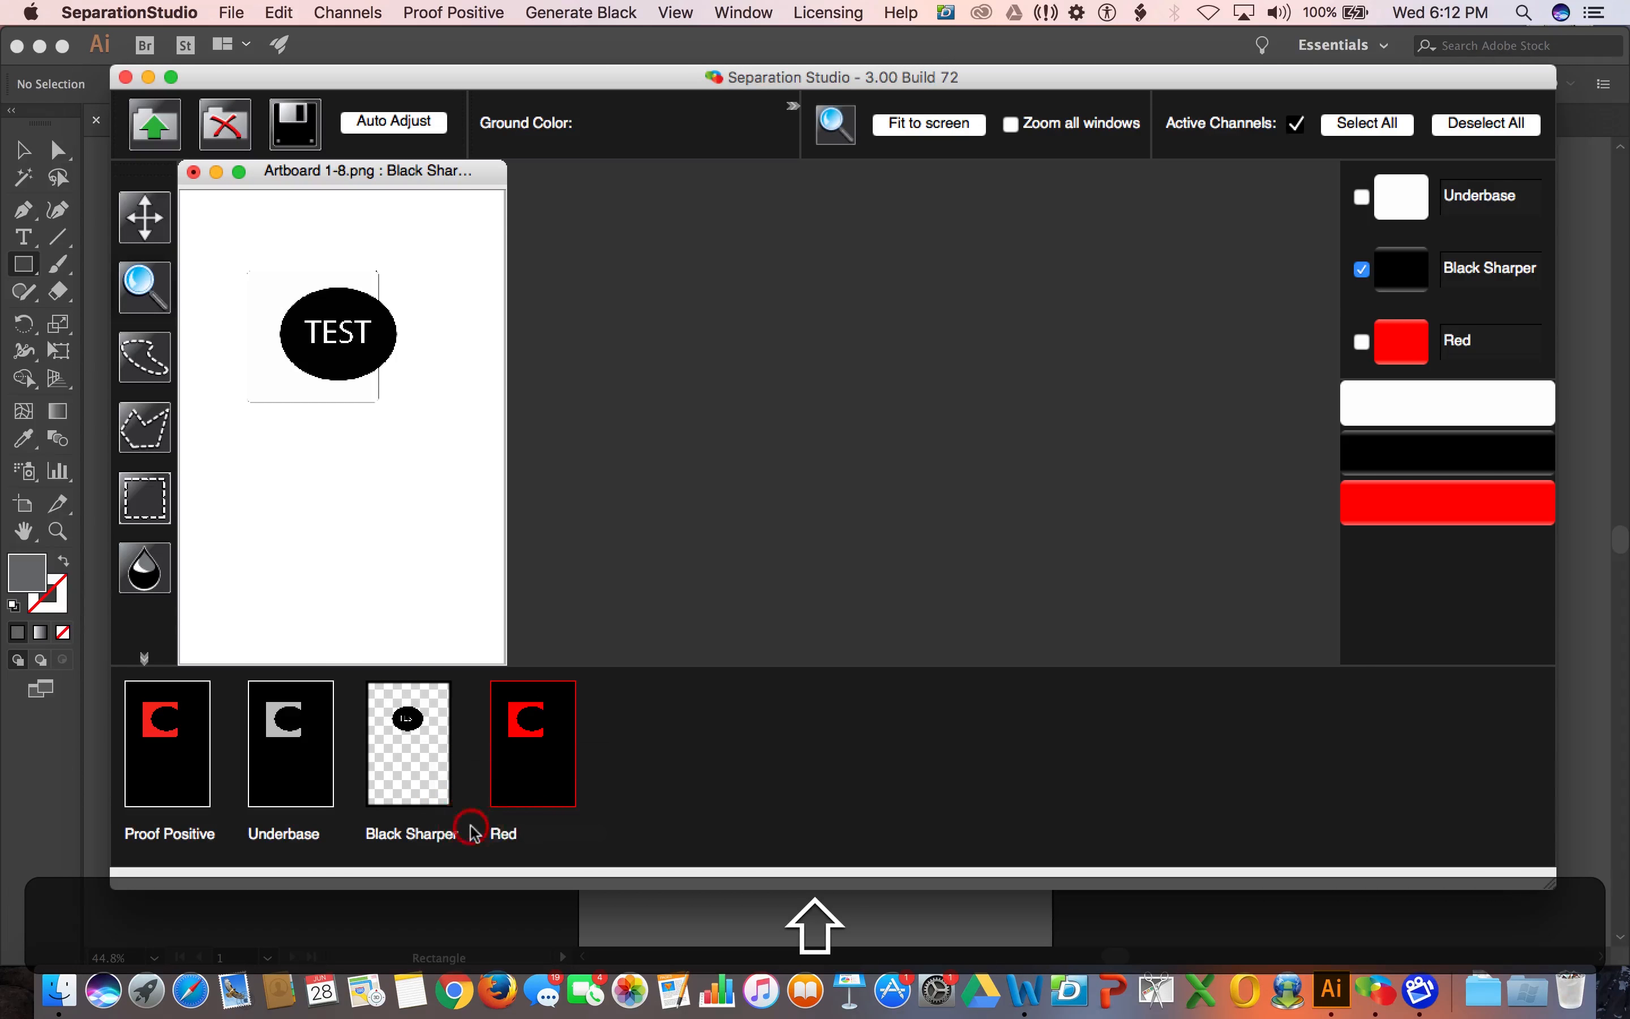
left_click_drag(794, 423, 705, 442)
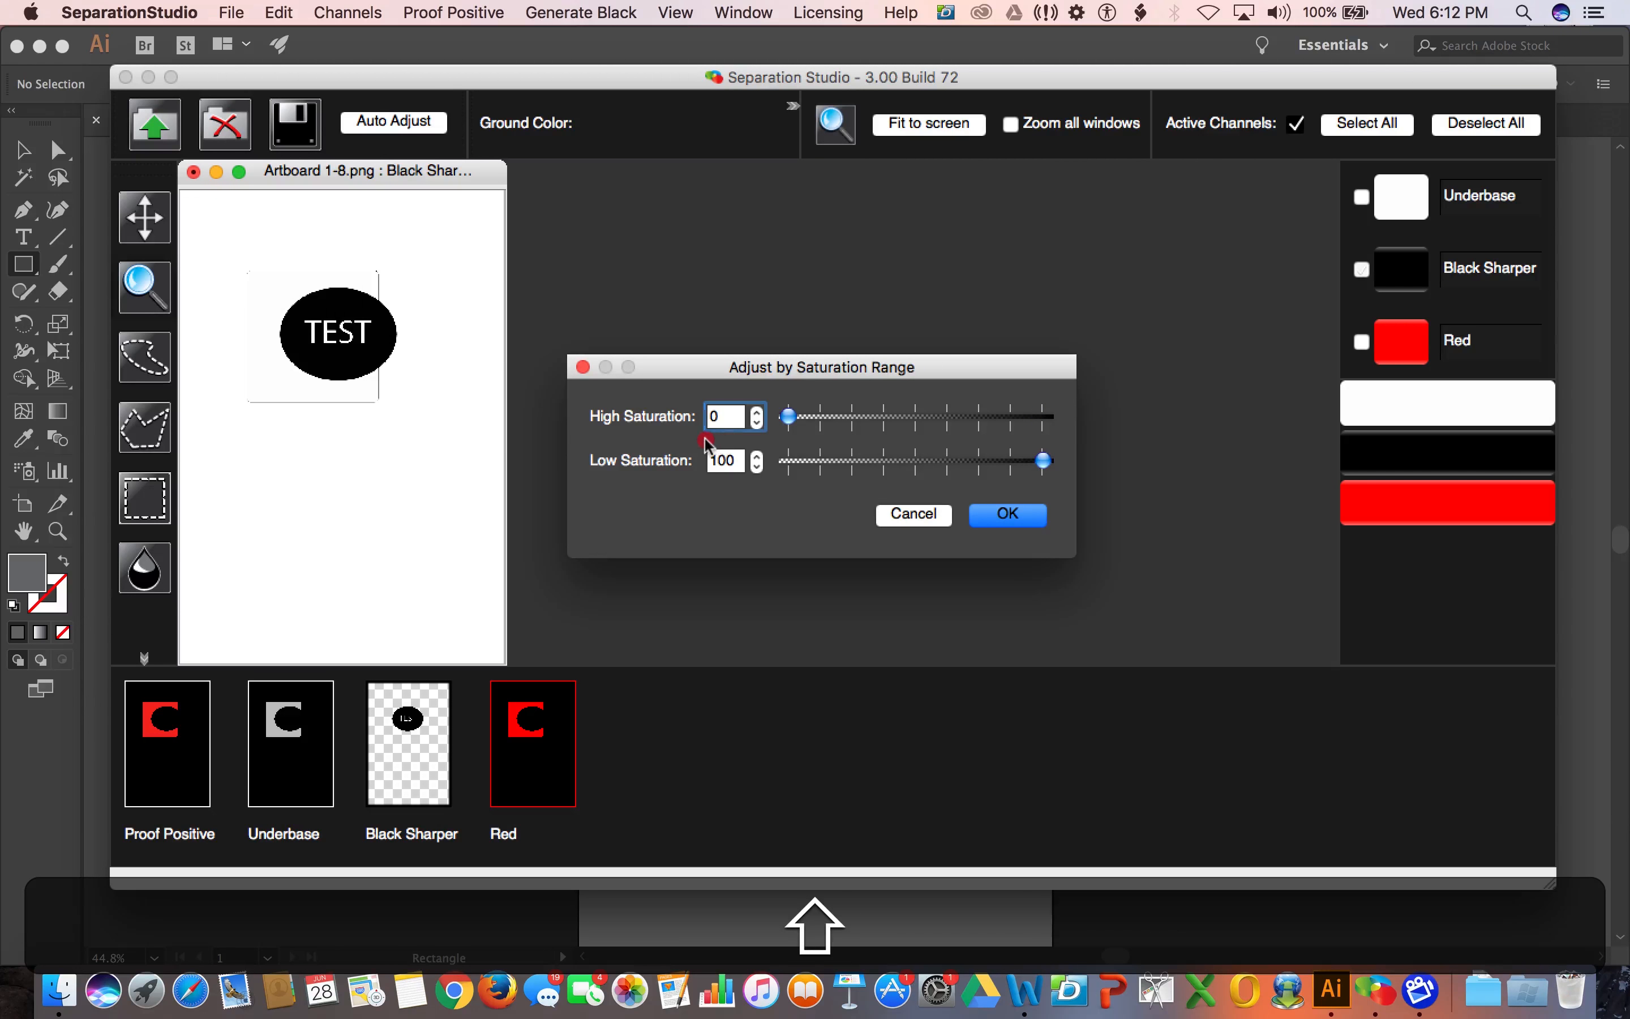
left_click(942, 522)
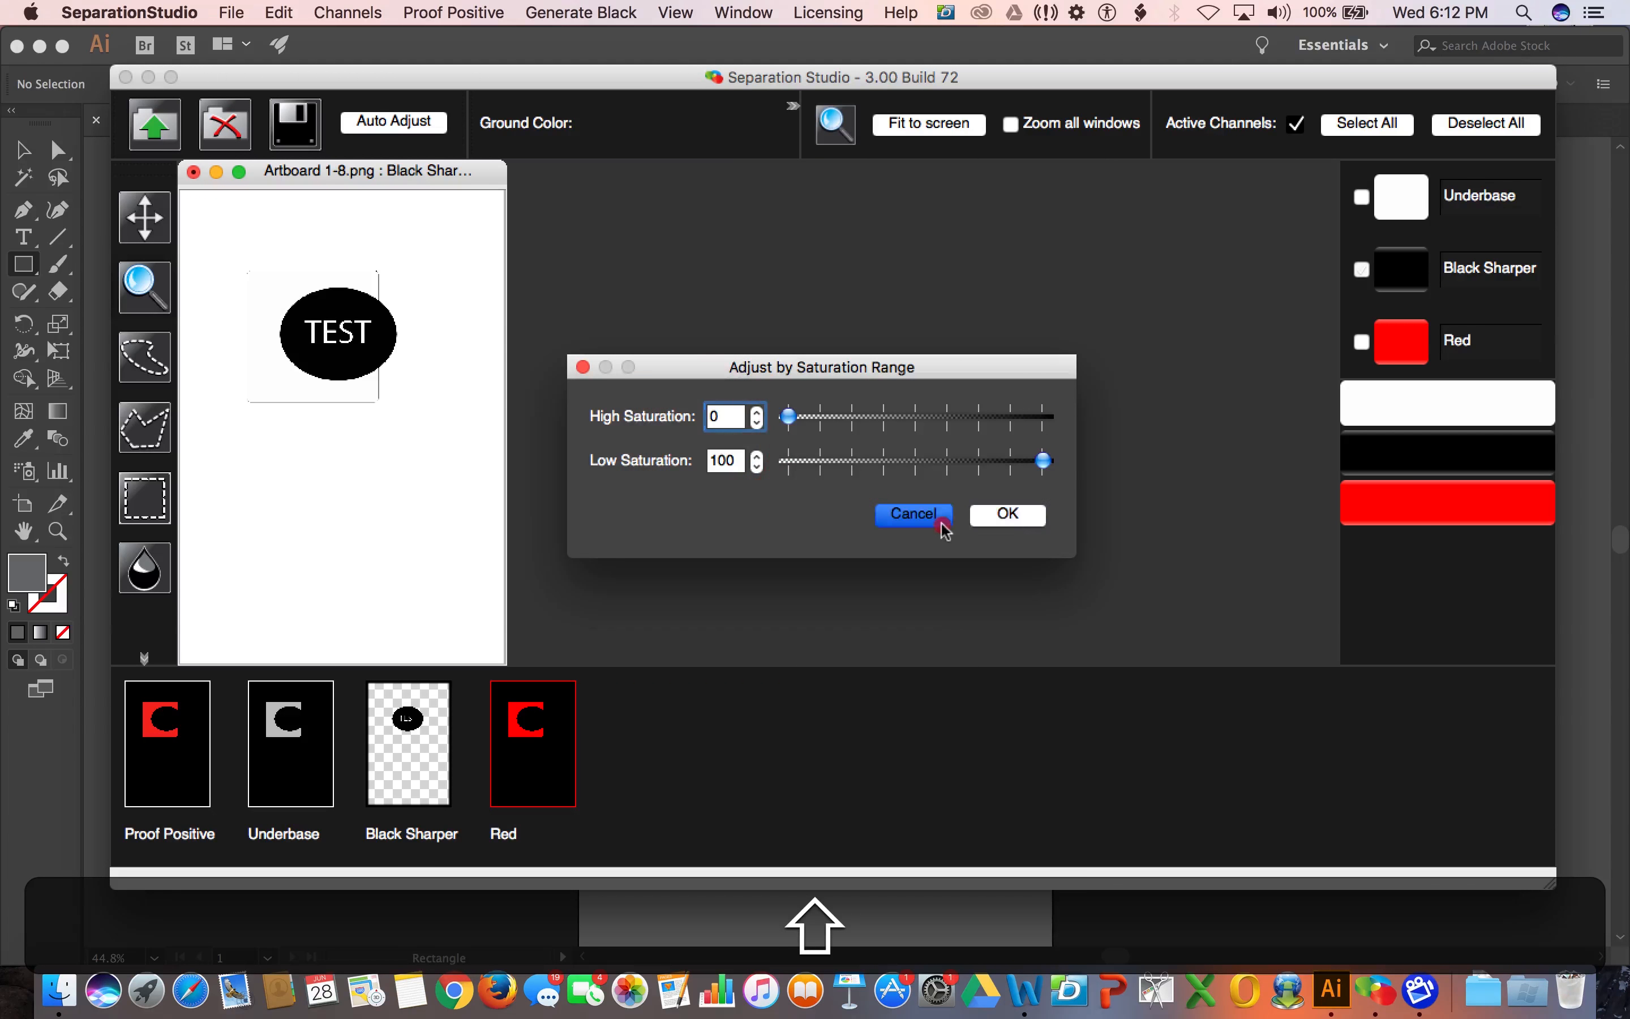
Show the Proof Positive composite in the current window to check the adjusted channels together.
right_click(288, 770)
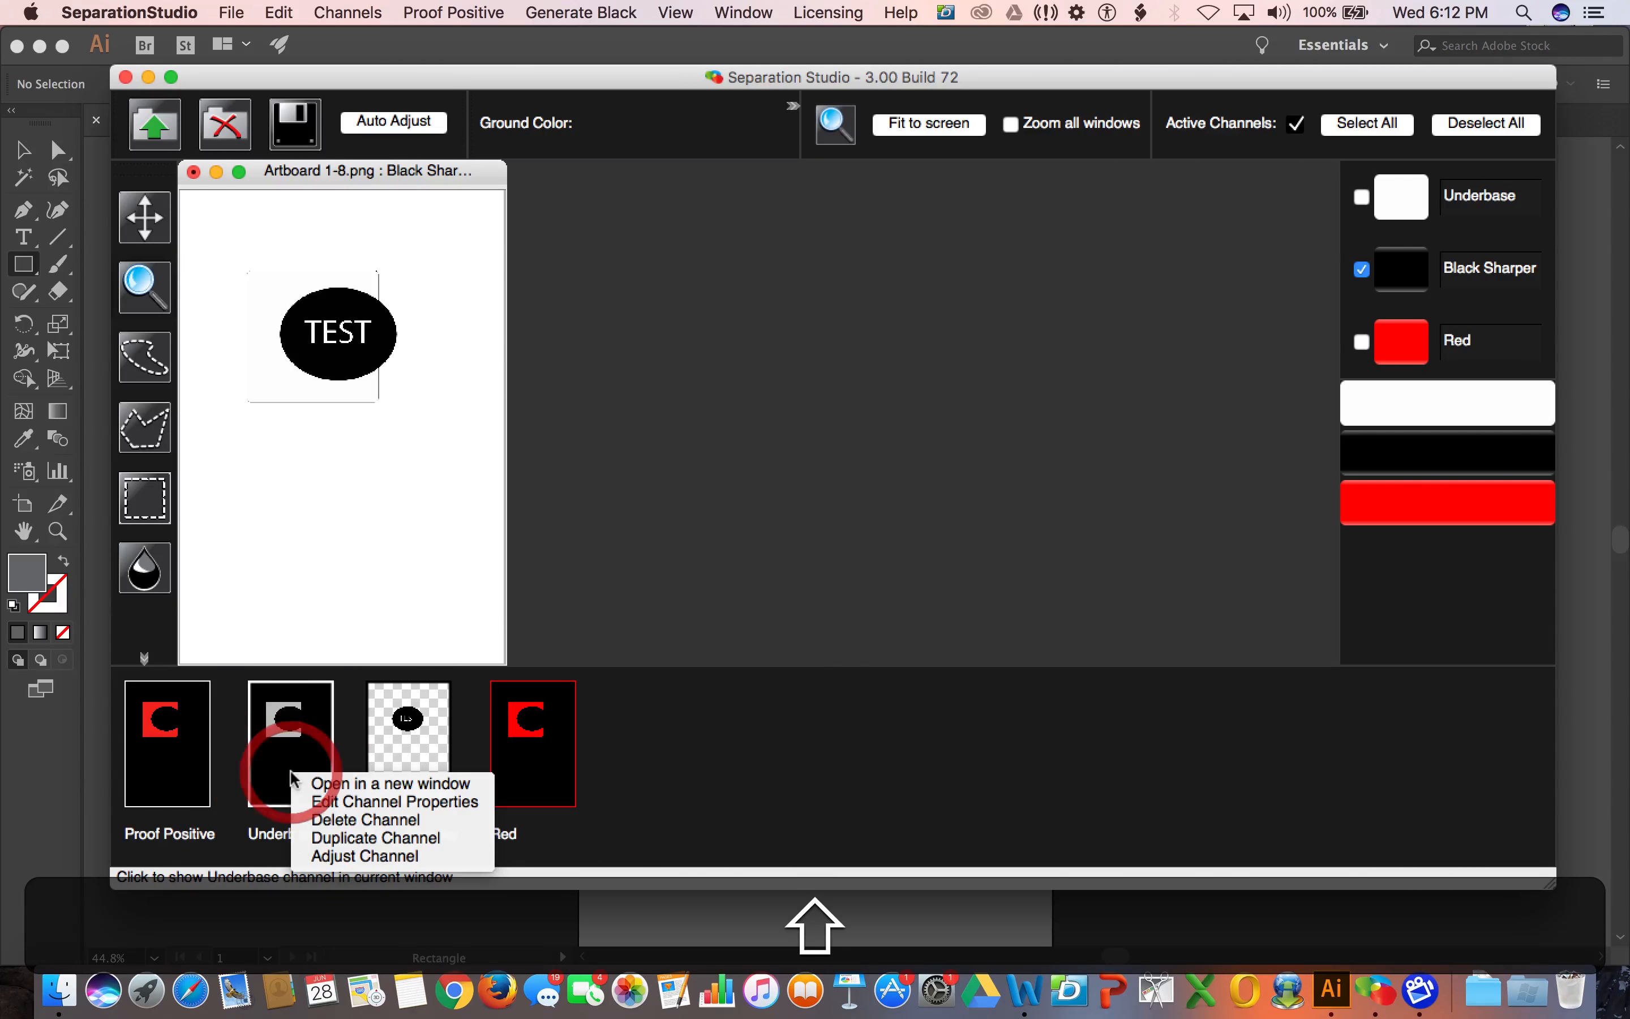
left_click(184, 741)
left_click(124, 727)
left_click(156, 738)
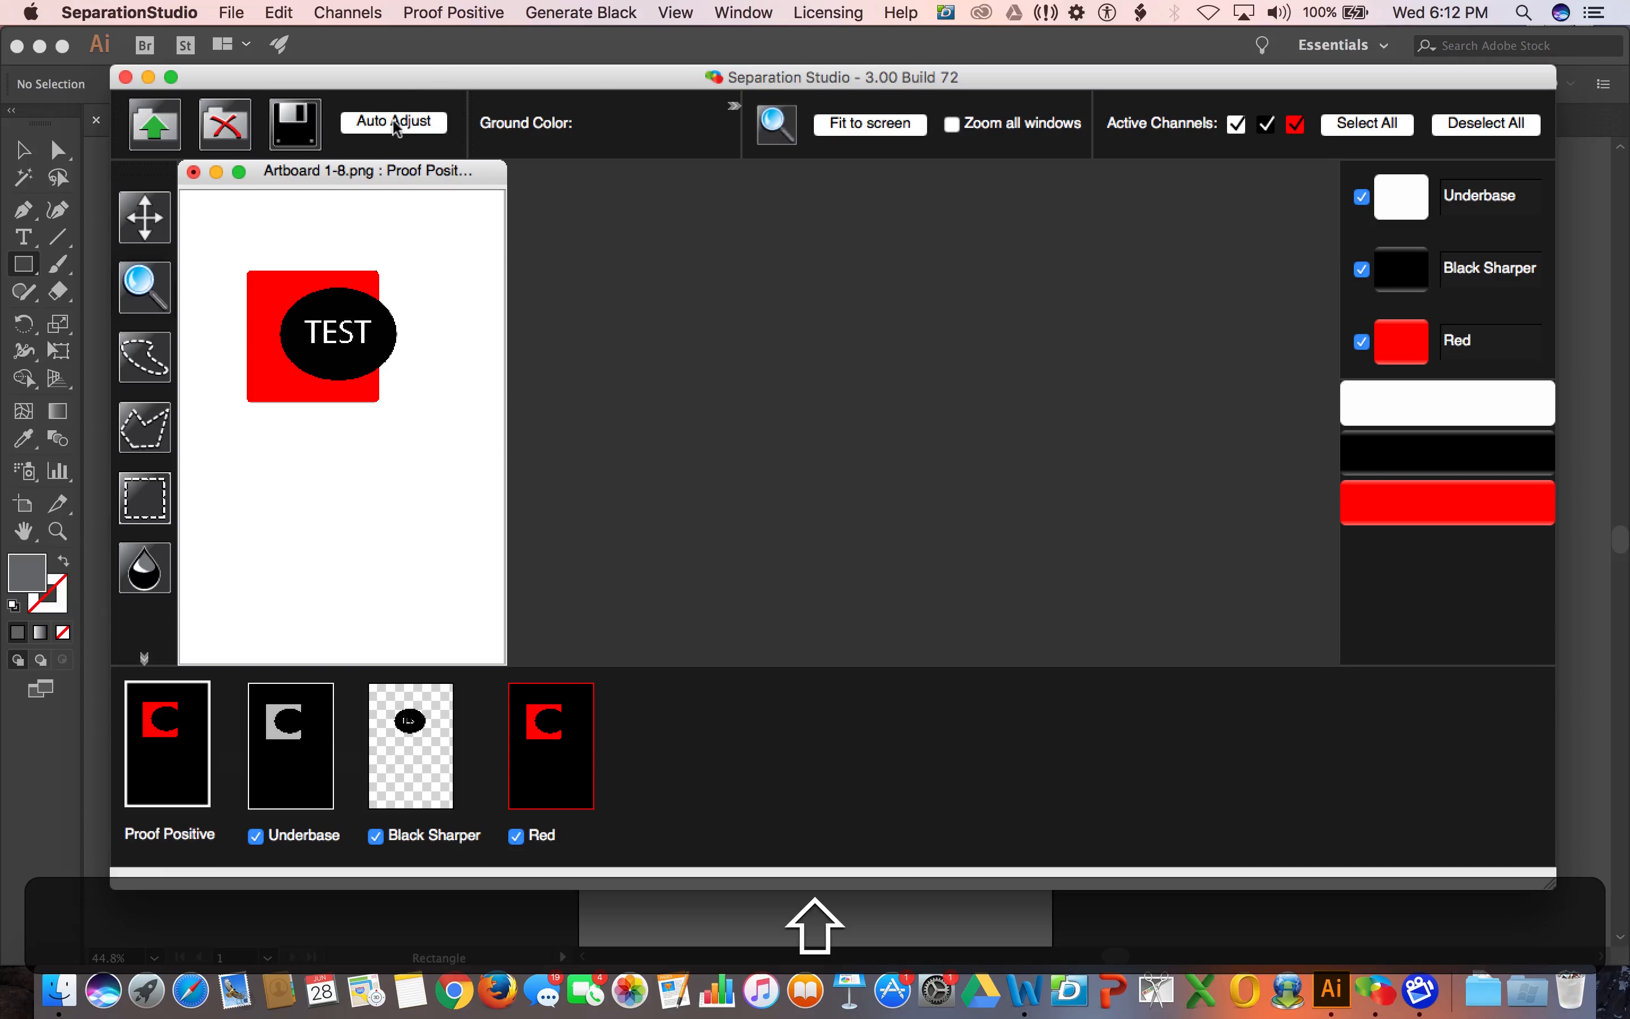
Save the separations as FROM-SEP-STUDIO-TO-AI in the TESTING-FILES folder.
left_click(295, 124)
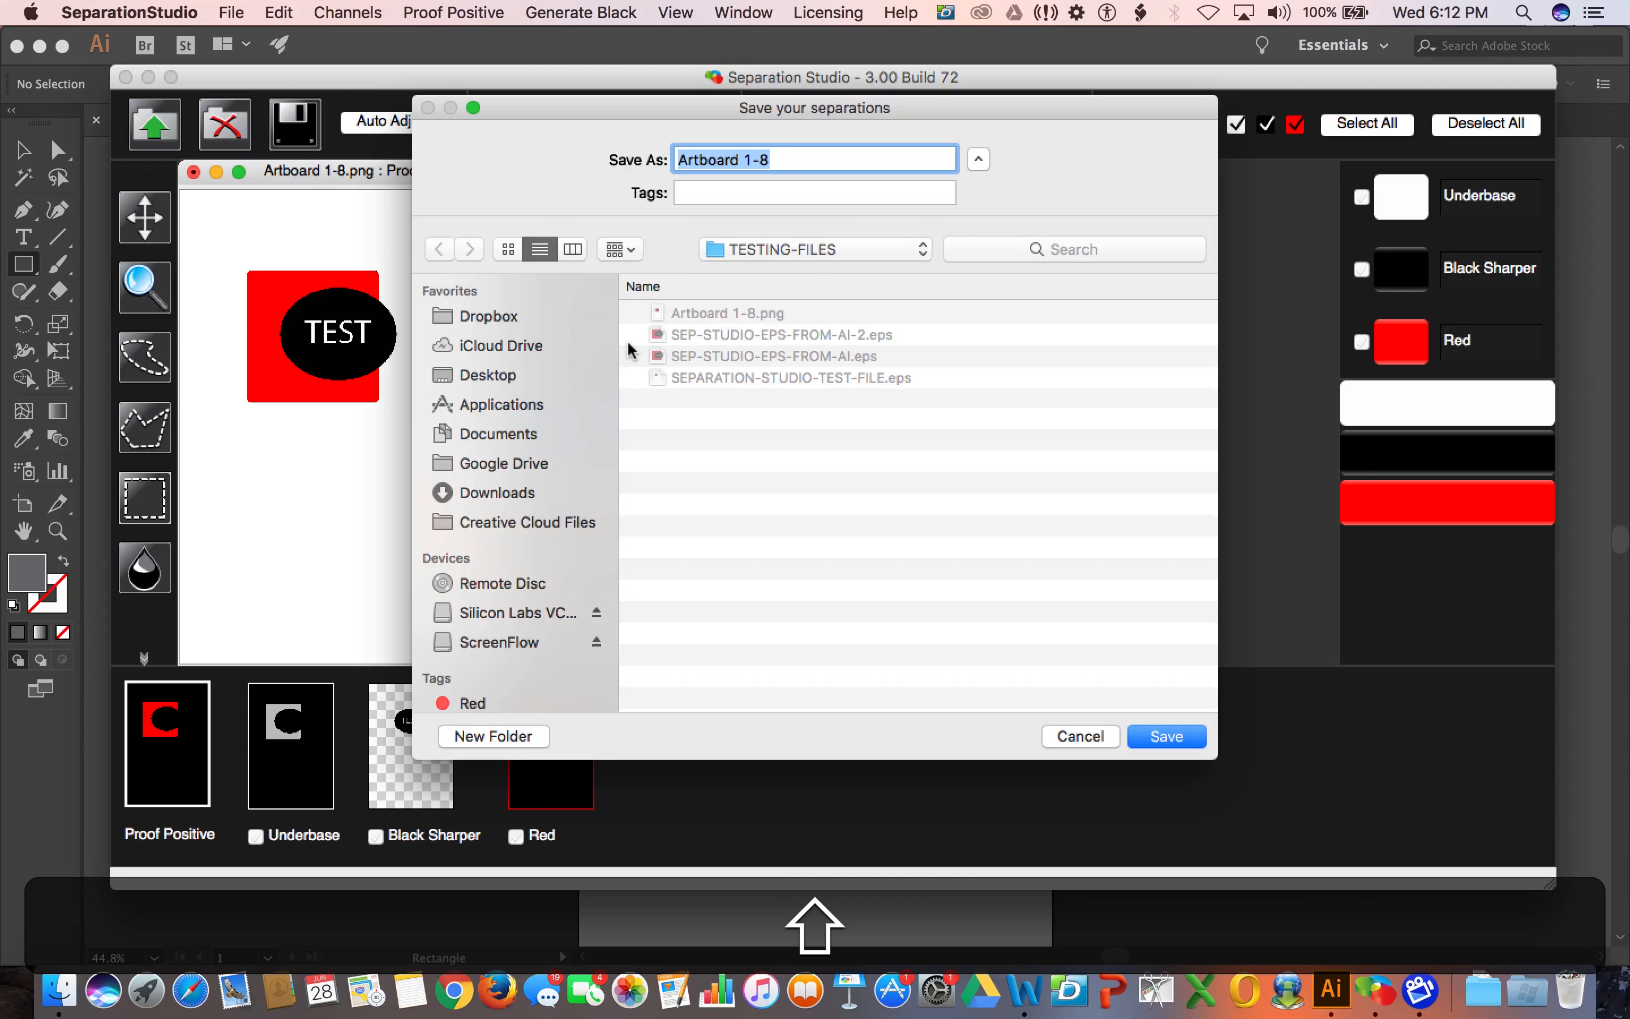
type("FROM-SEP-STUDIO-TO-AI")
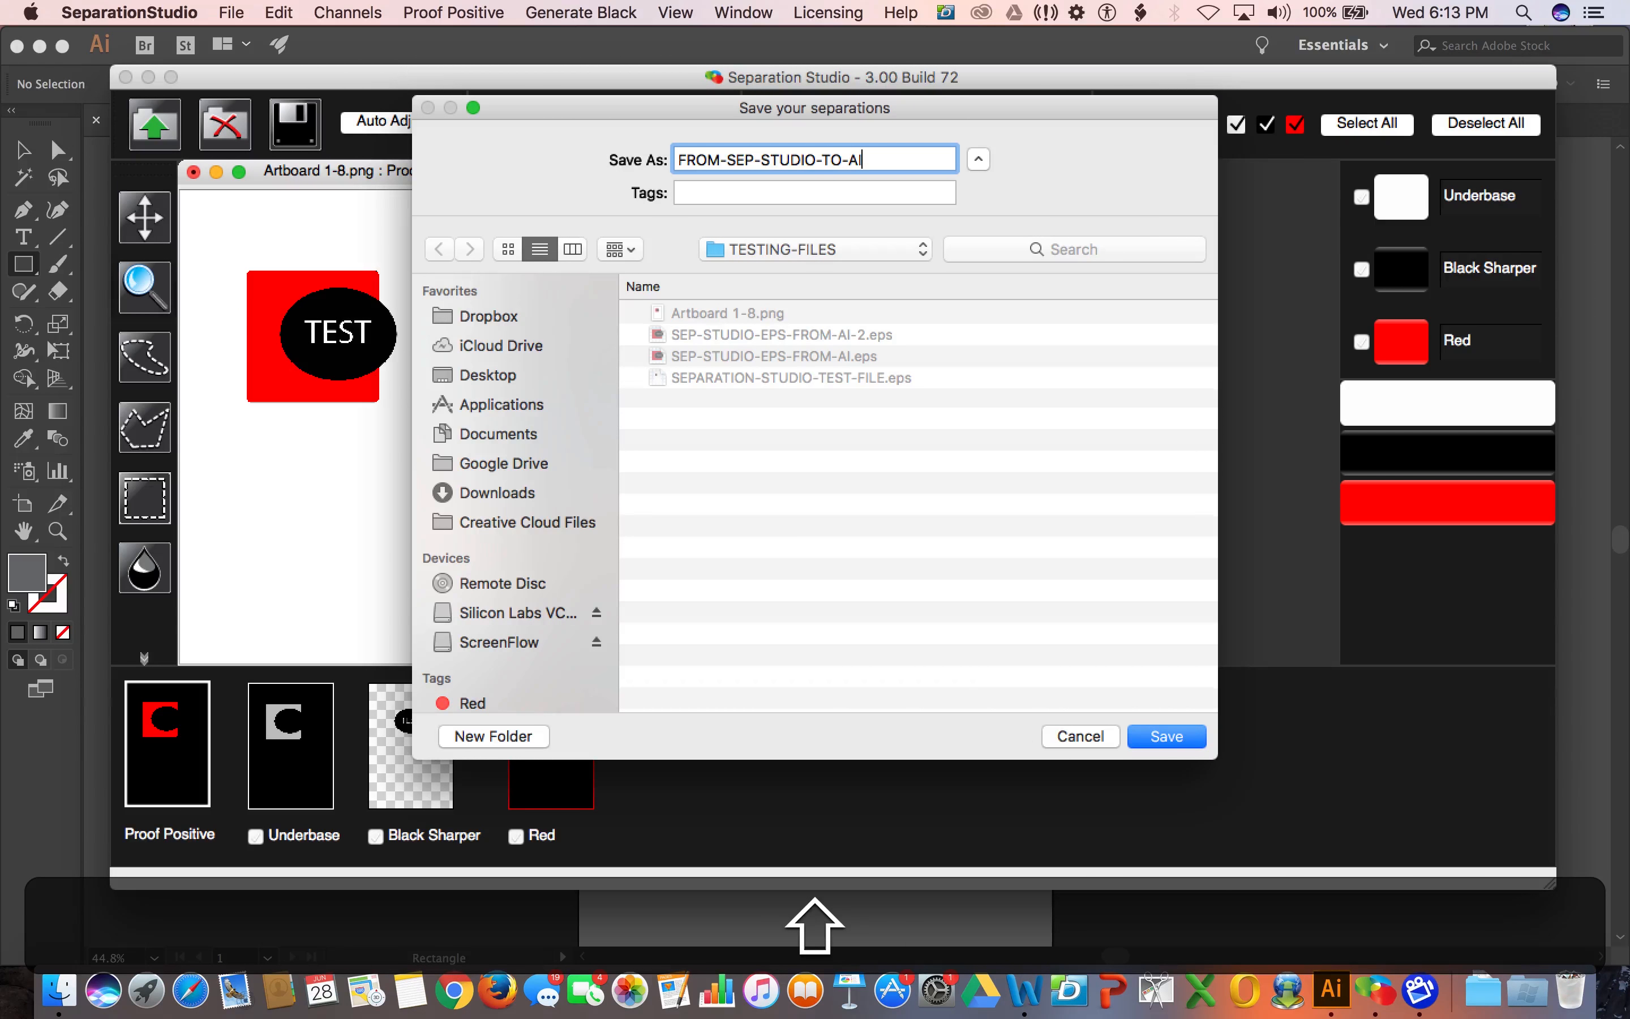
left_click(1168, 736)
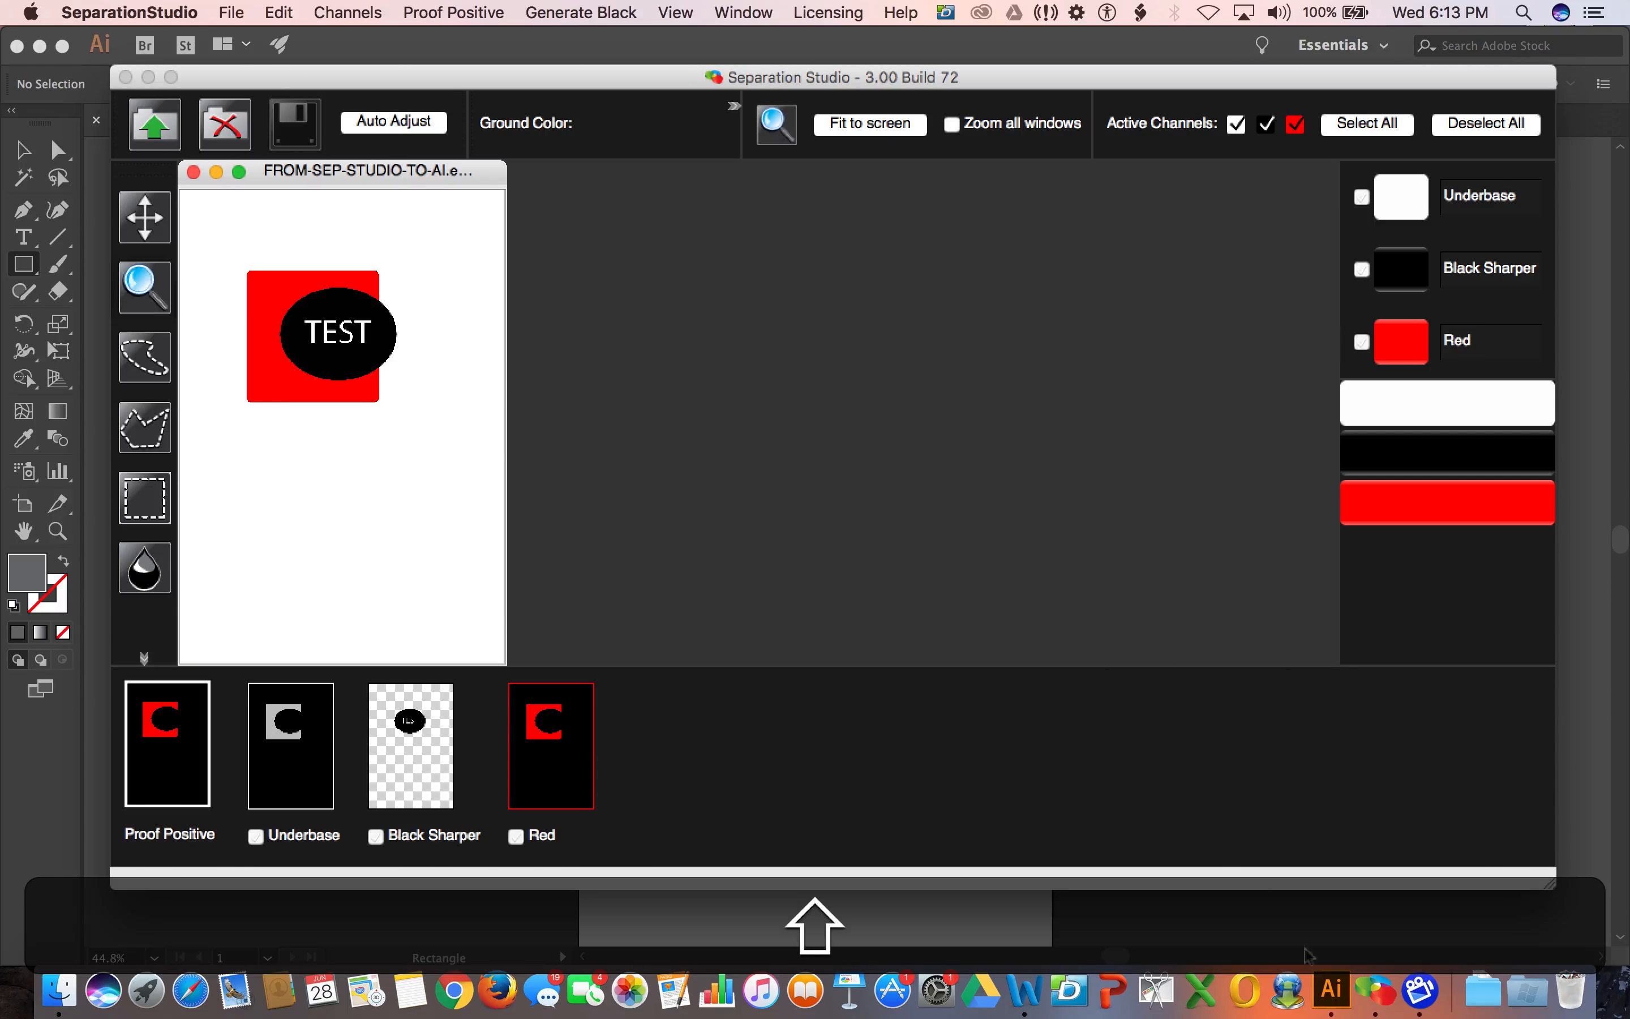
Switch to Illustrator and create a new 13 x 19 in document from the recent Print preset.
left_click(1331, 989)
left_click(199, 12)
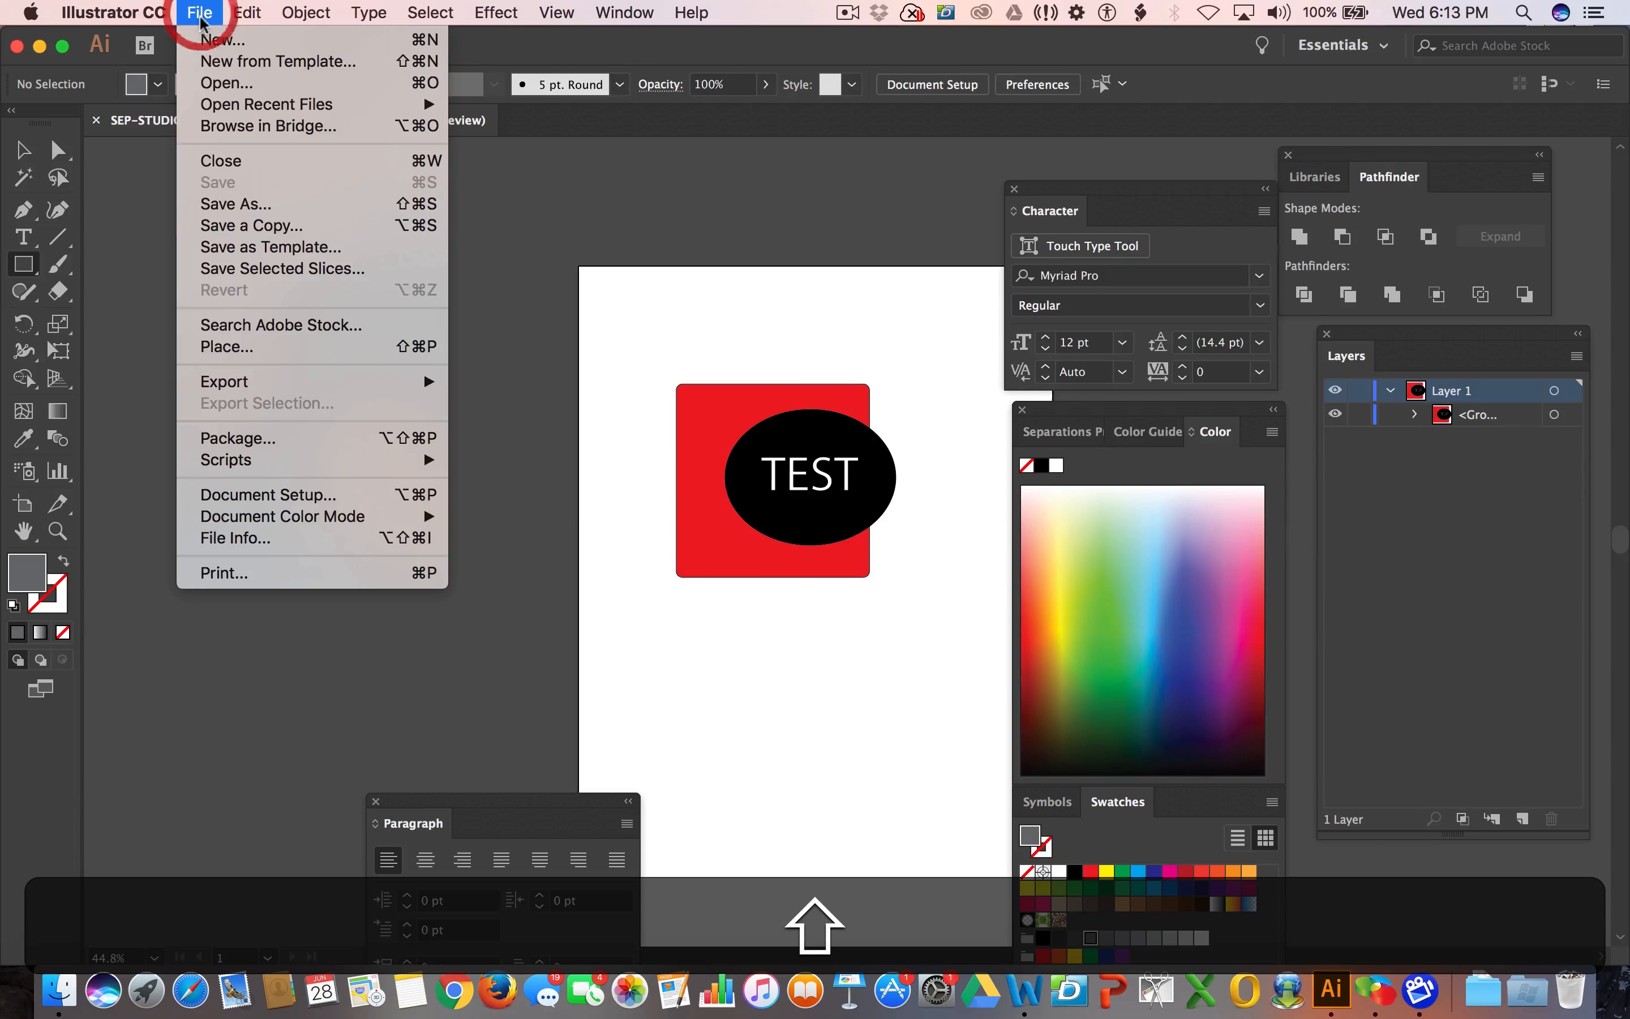
left_click(209, 41)
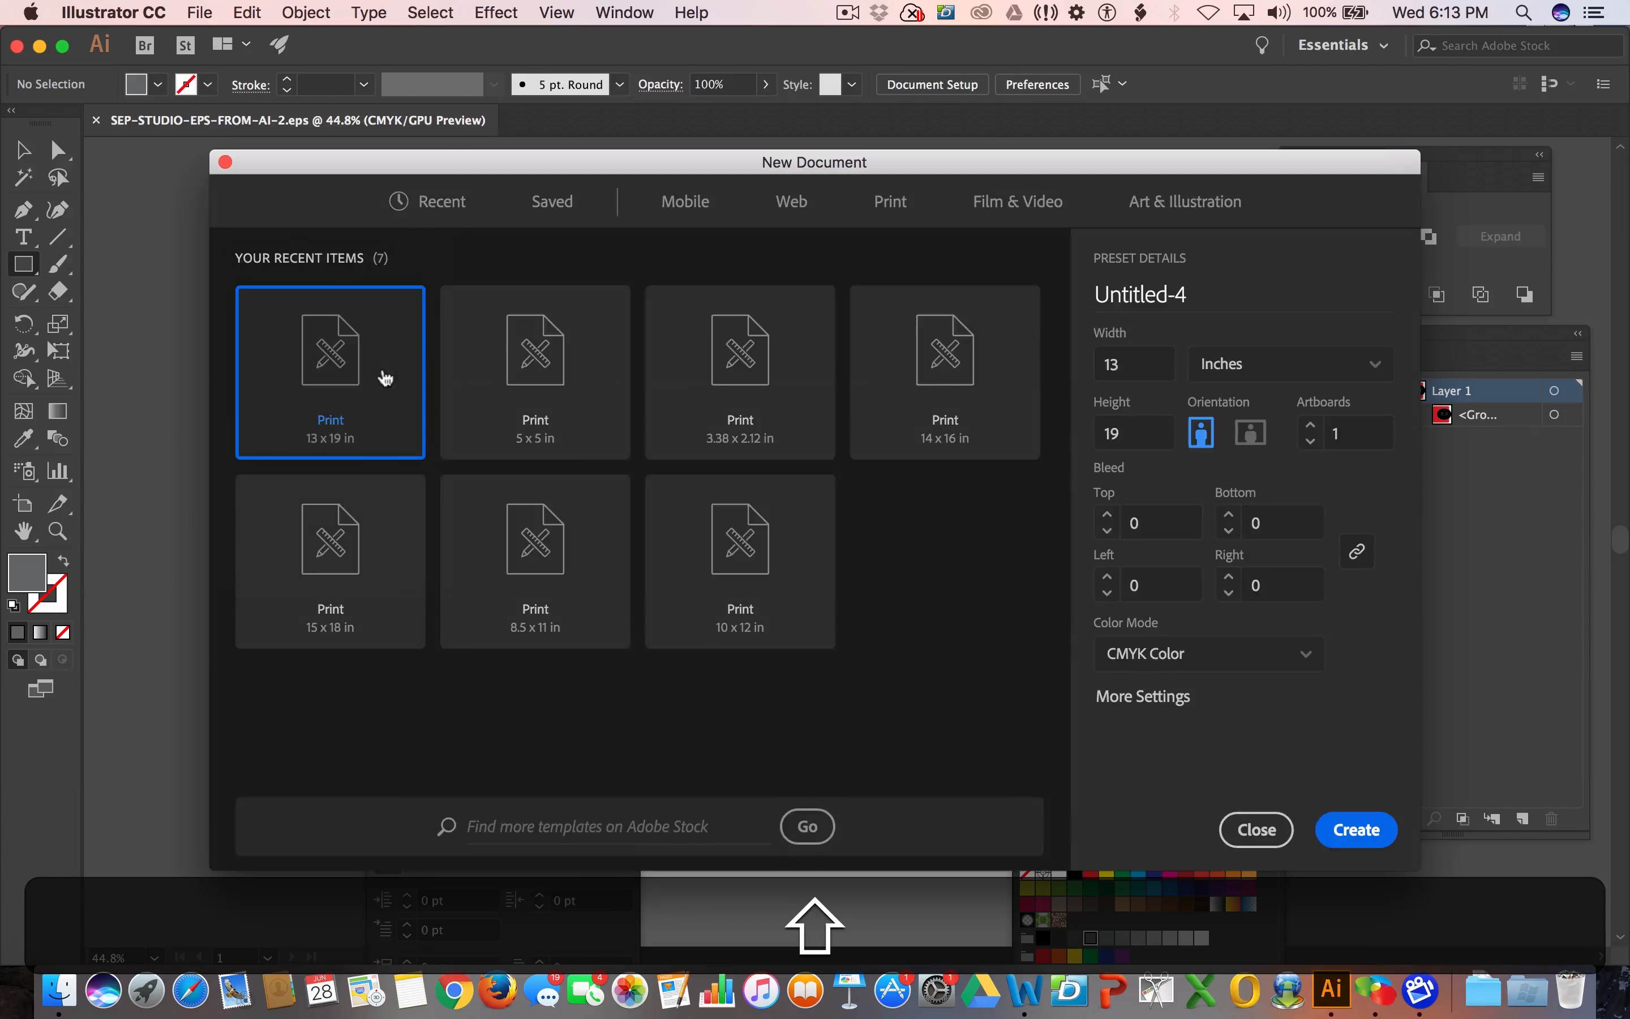
double_click(337, 385)
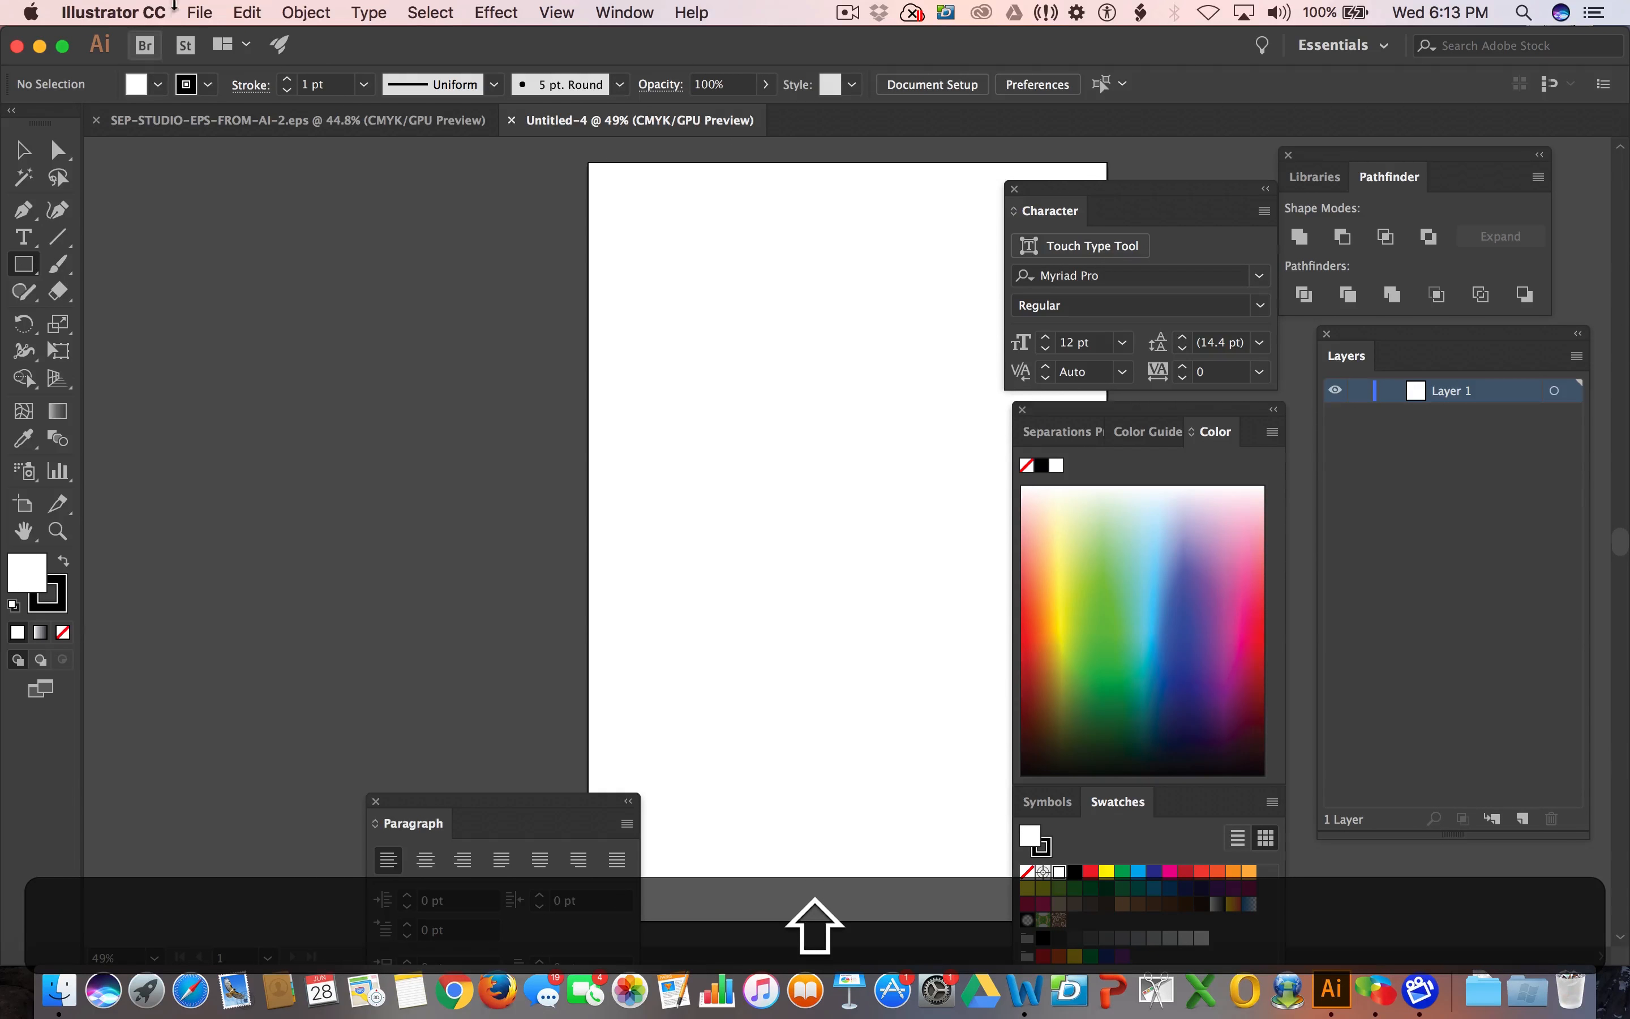
Place FROM-SEP-STUDIO-TO-AI.eps from the TESTING-FILES folder at full size, starting at the artboard's upper-left corner.
left_click(200, 12)
left_click(259, 350)
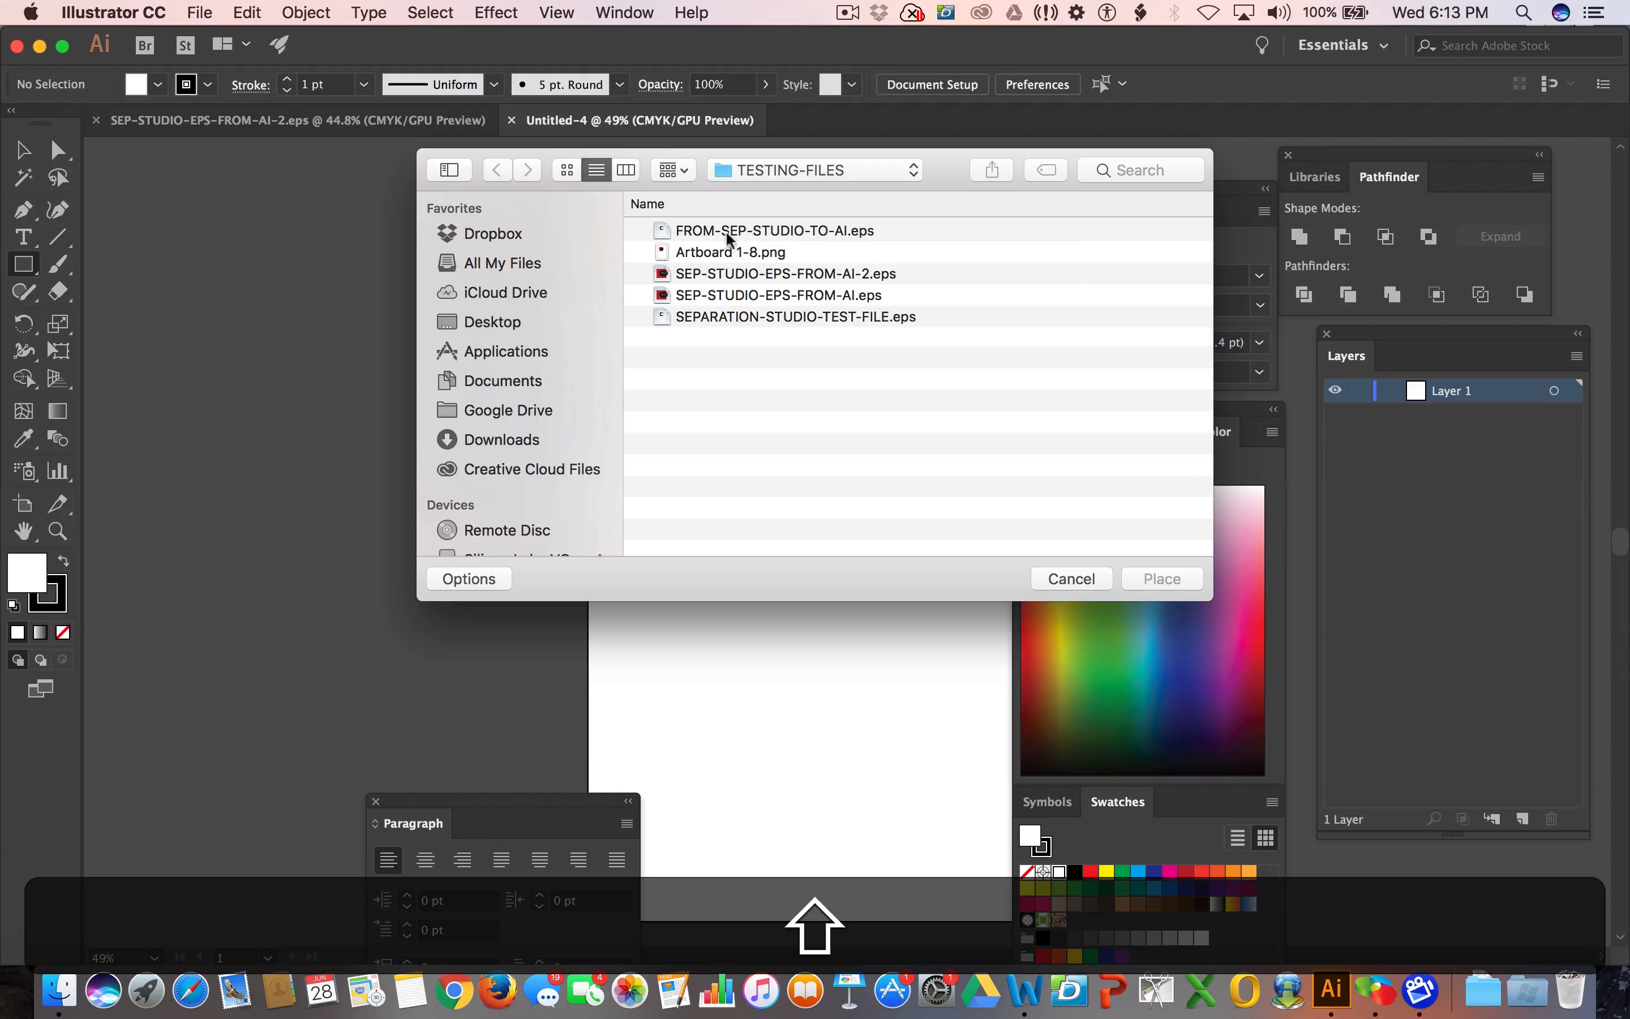
left_click(704, 235)
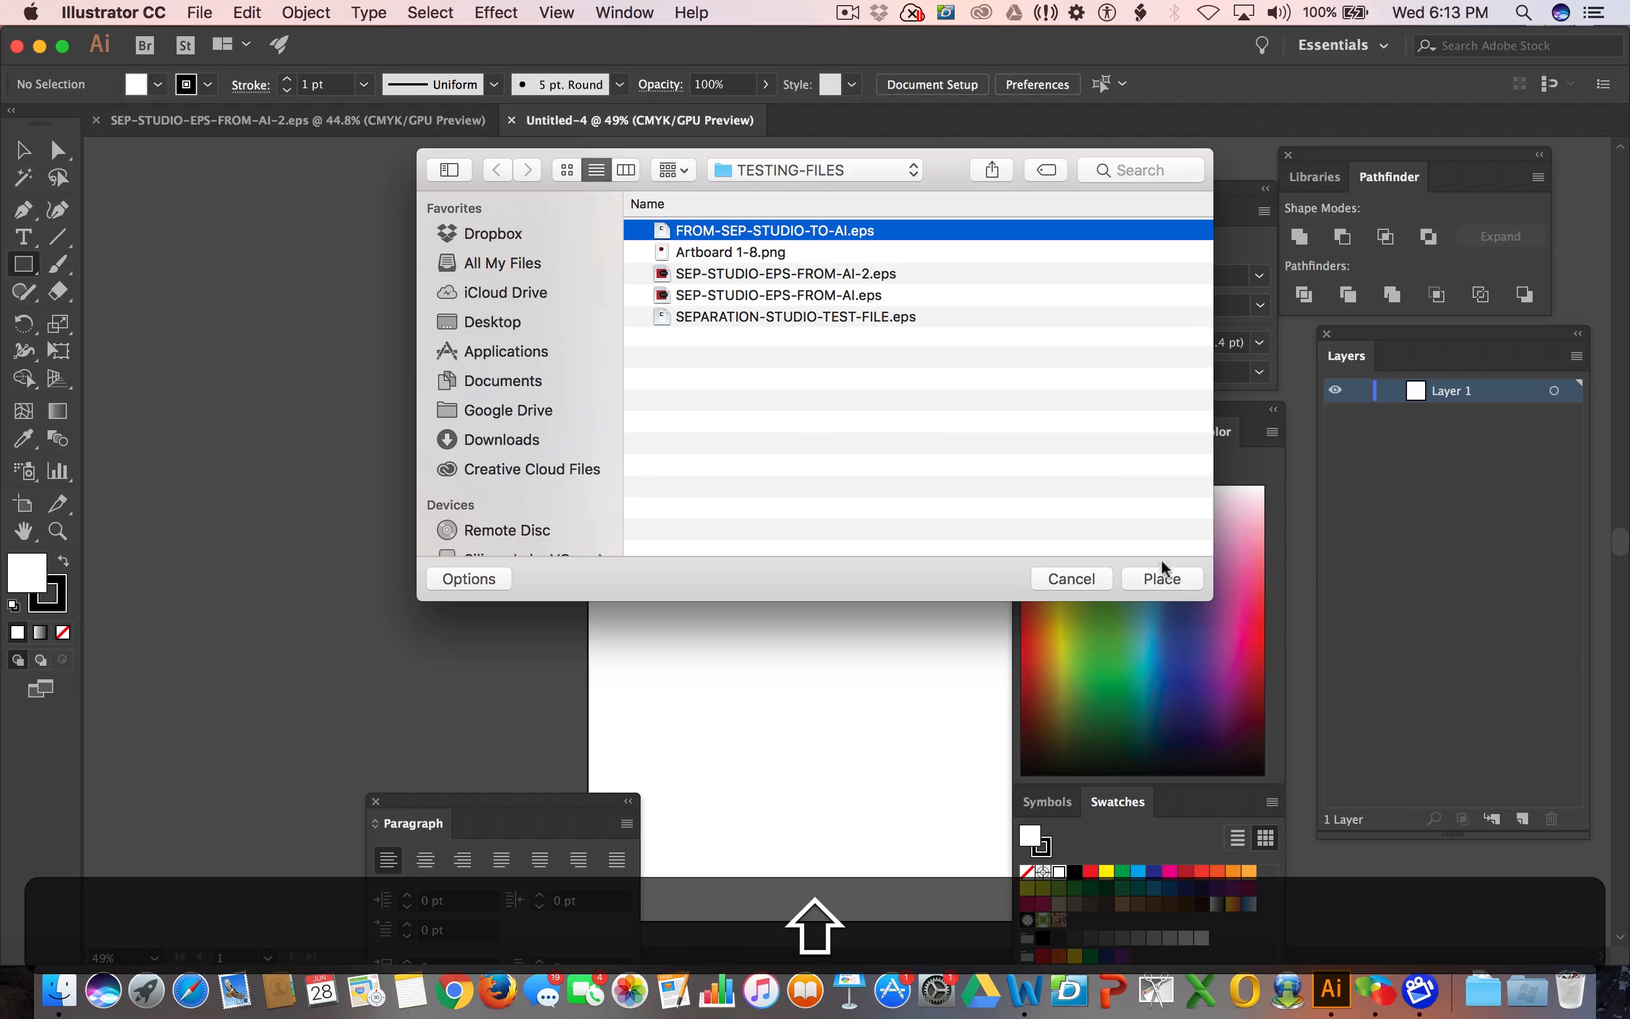
left_click(1162, 578)
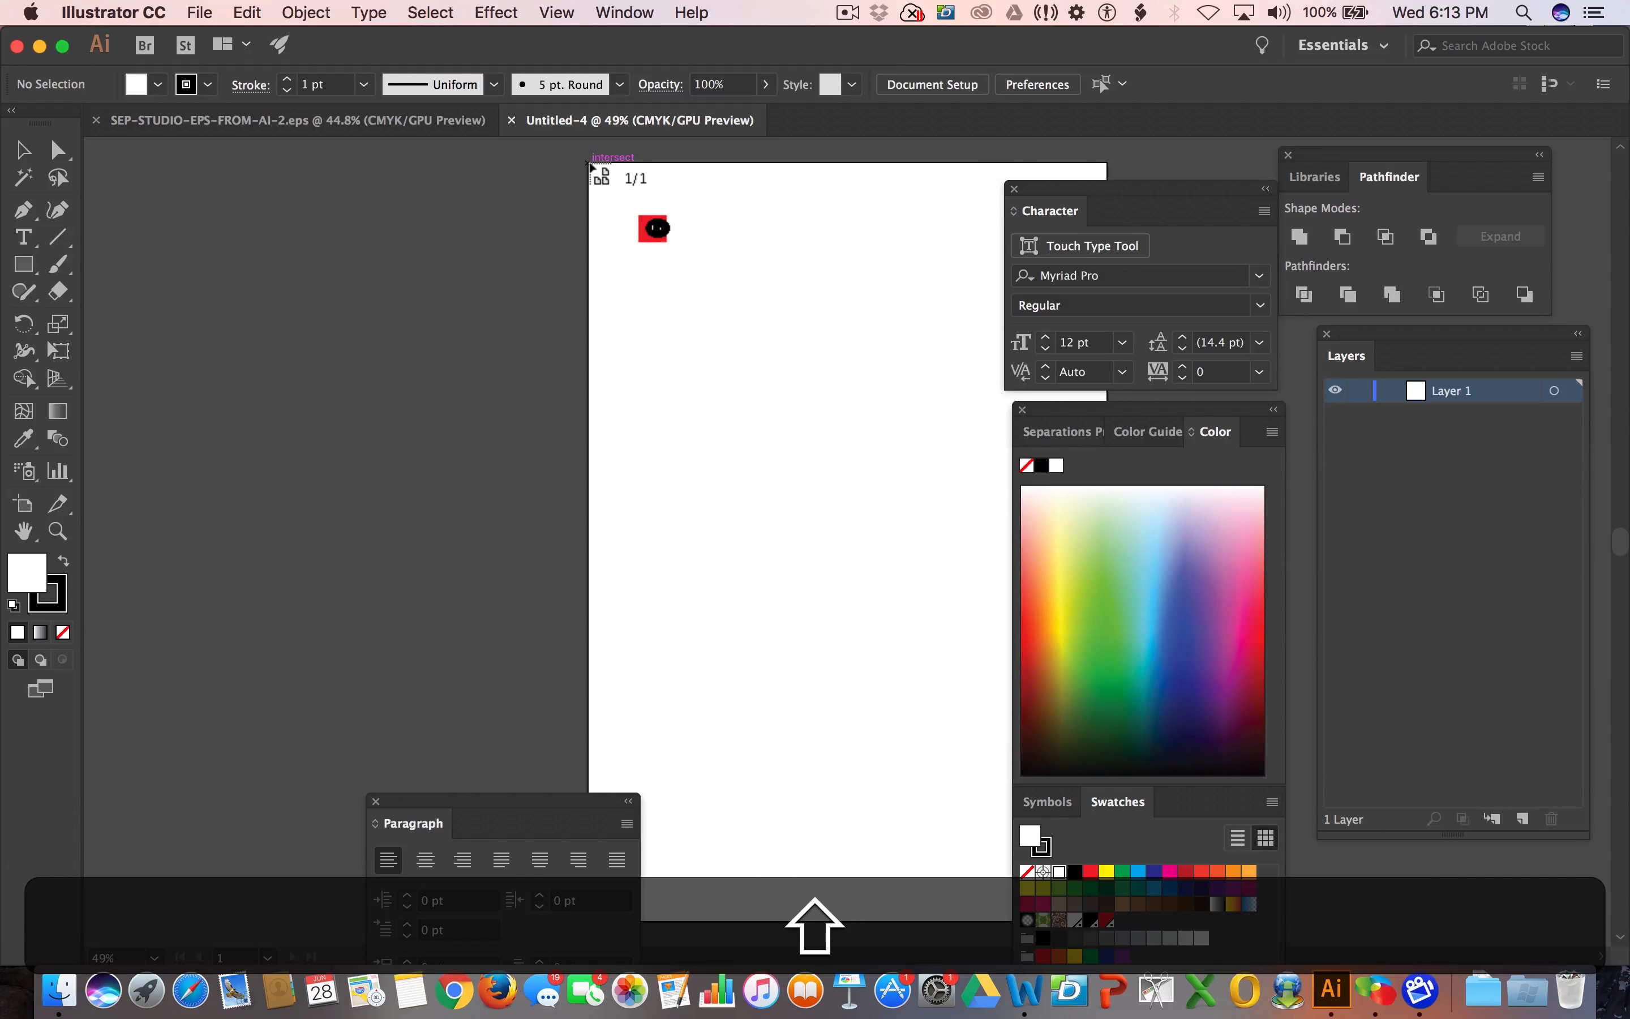
left_click(591, 164)
scroll(756, 427, "right", 5)
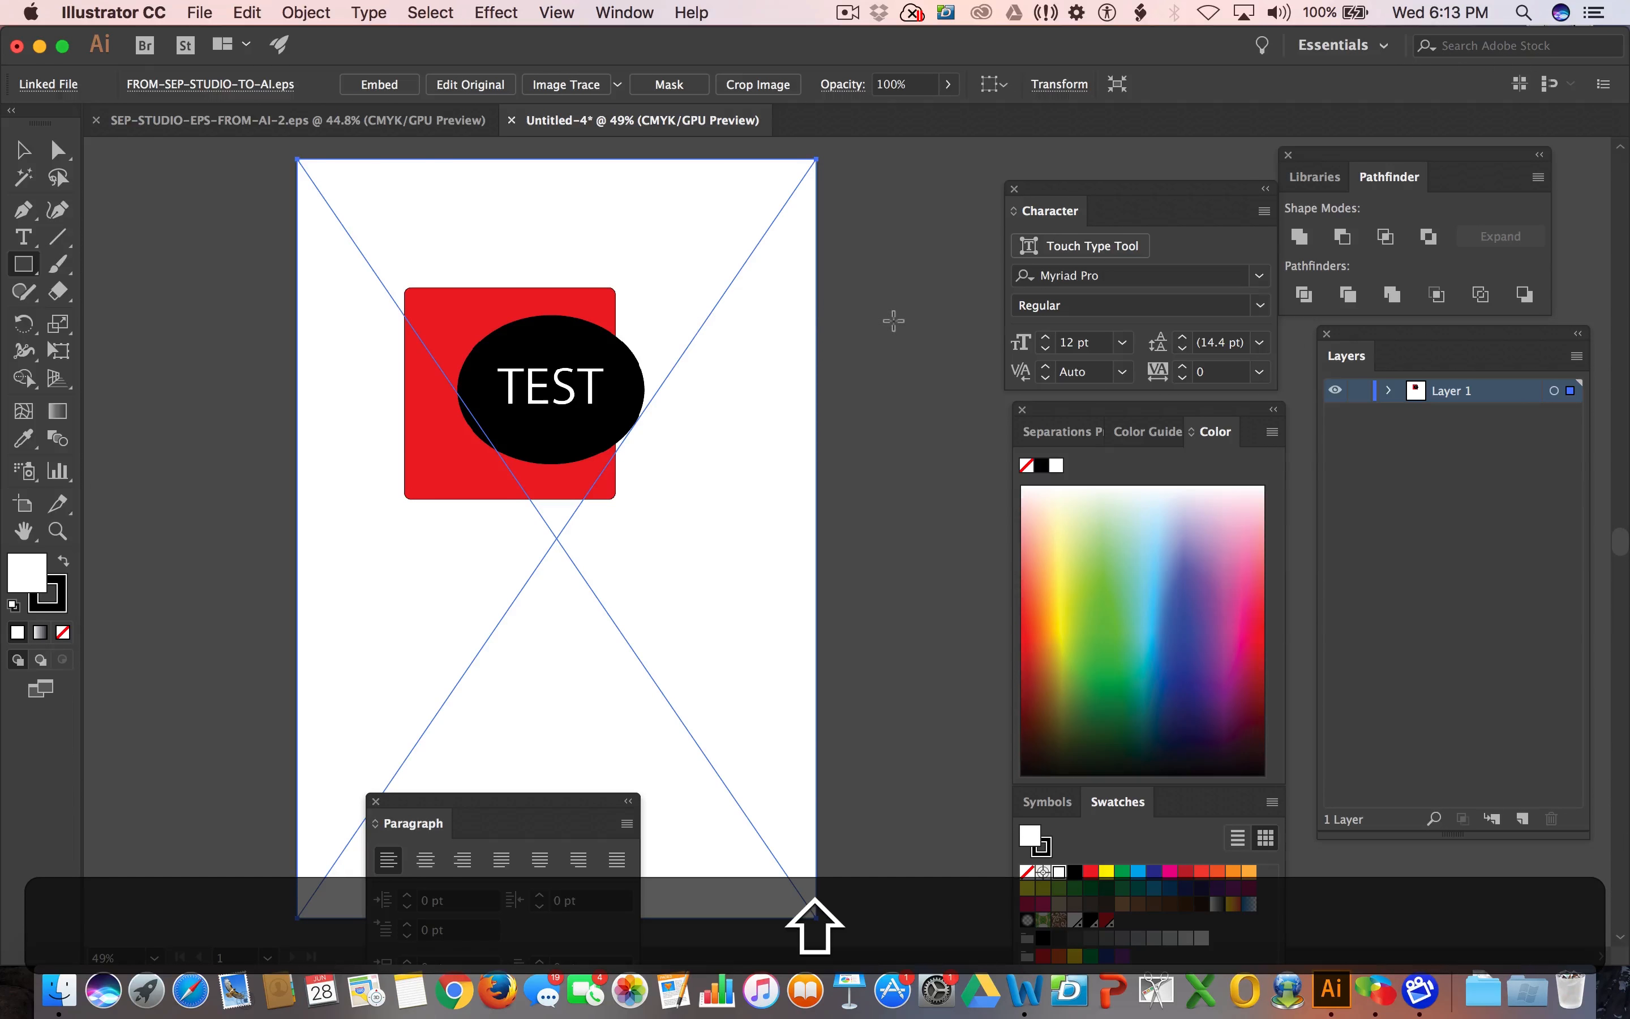
left_click(893, 321)
left_click(760, 459)
Examine the Marks and Bleed print settings with Adobe PostScript File as the printer, leaving without saving.
left_click(199, 13)
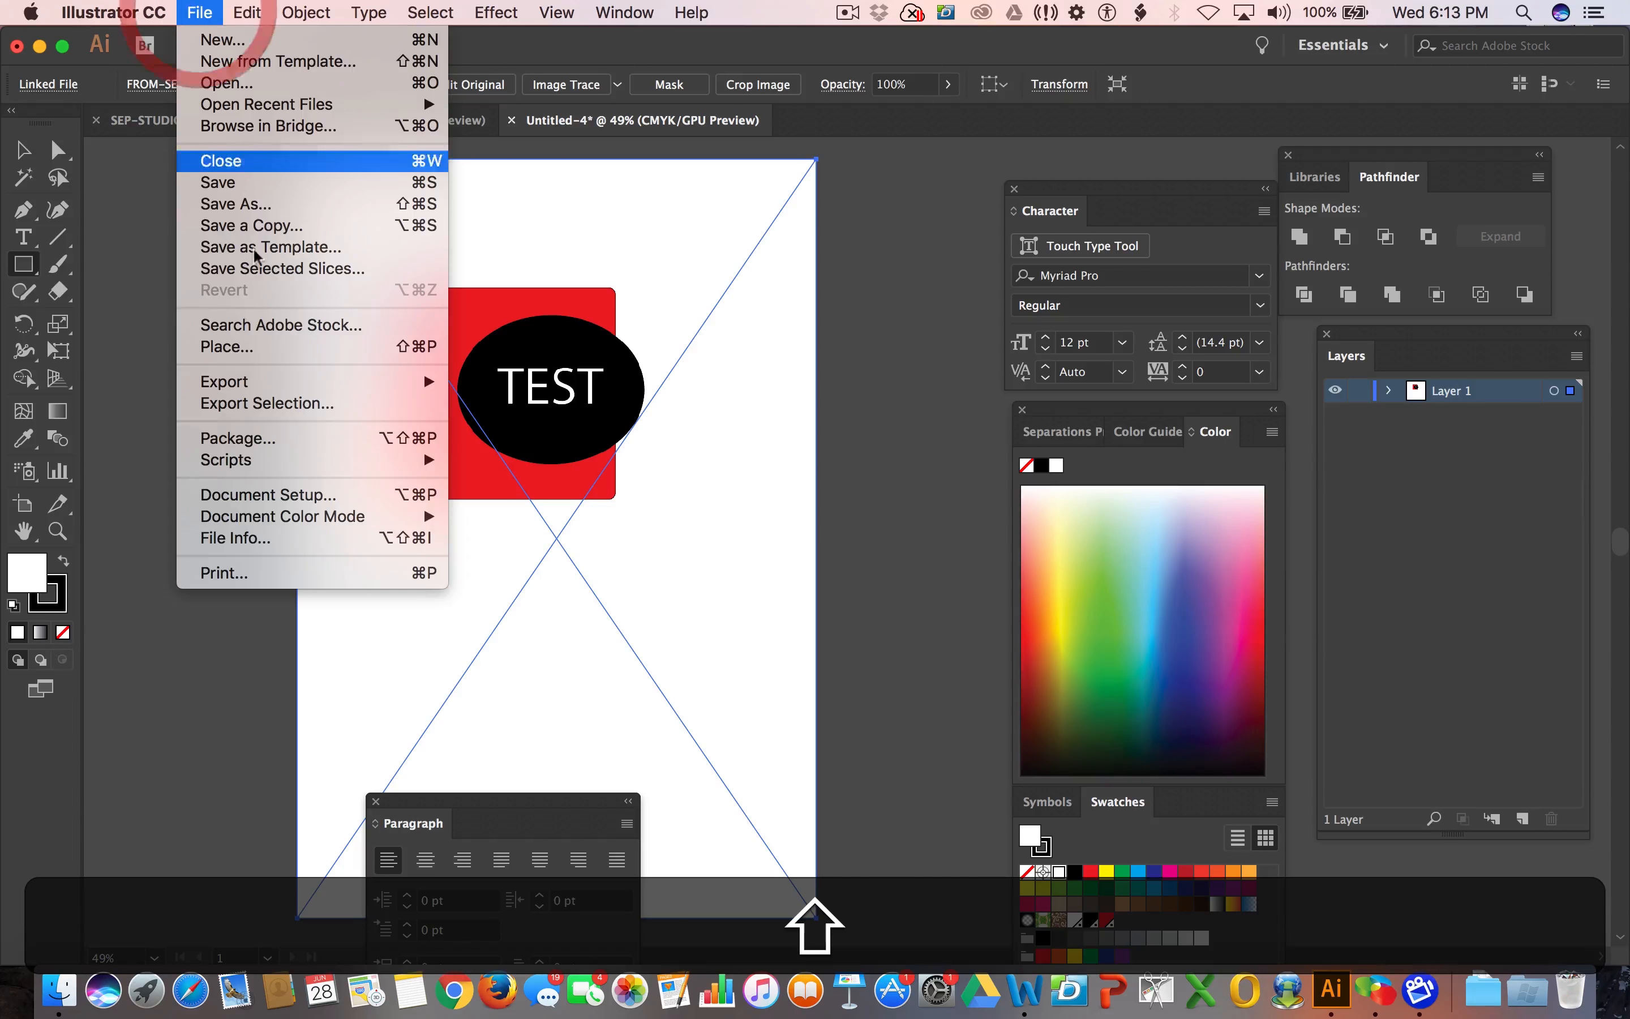
left_click(293, 579)
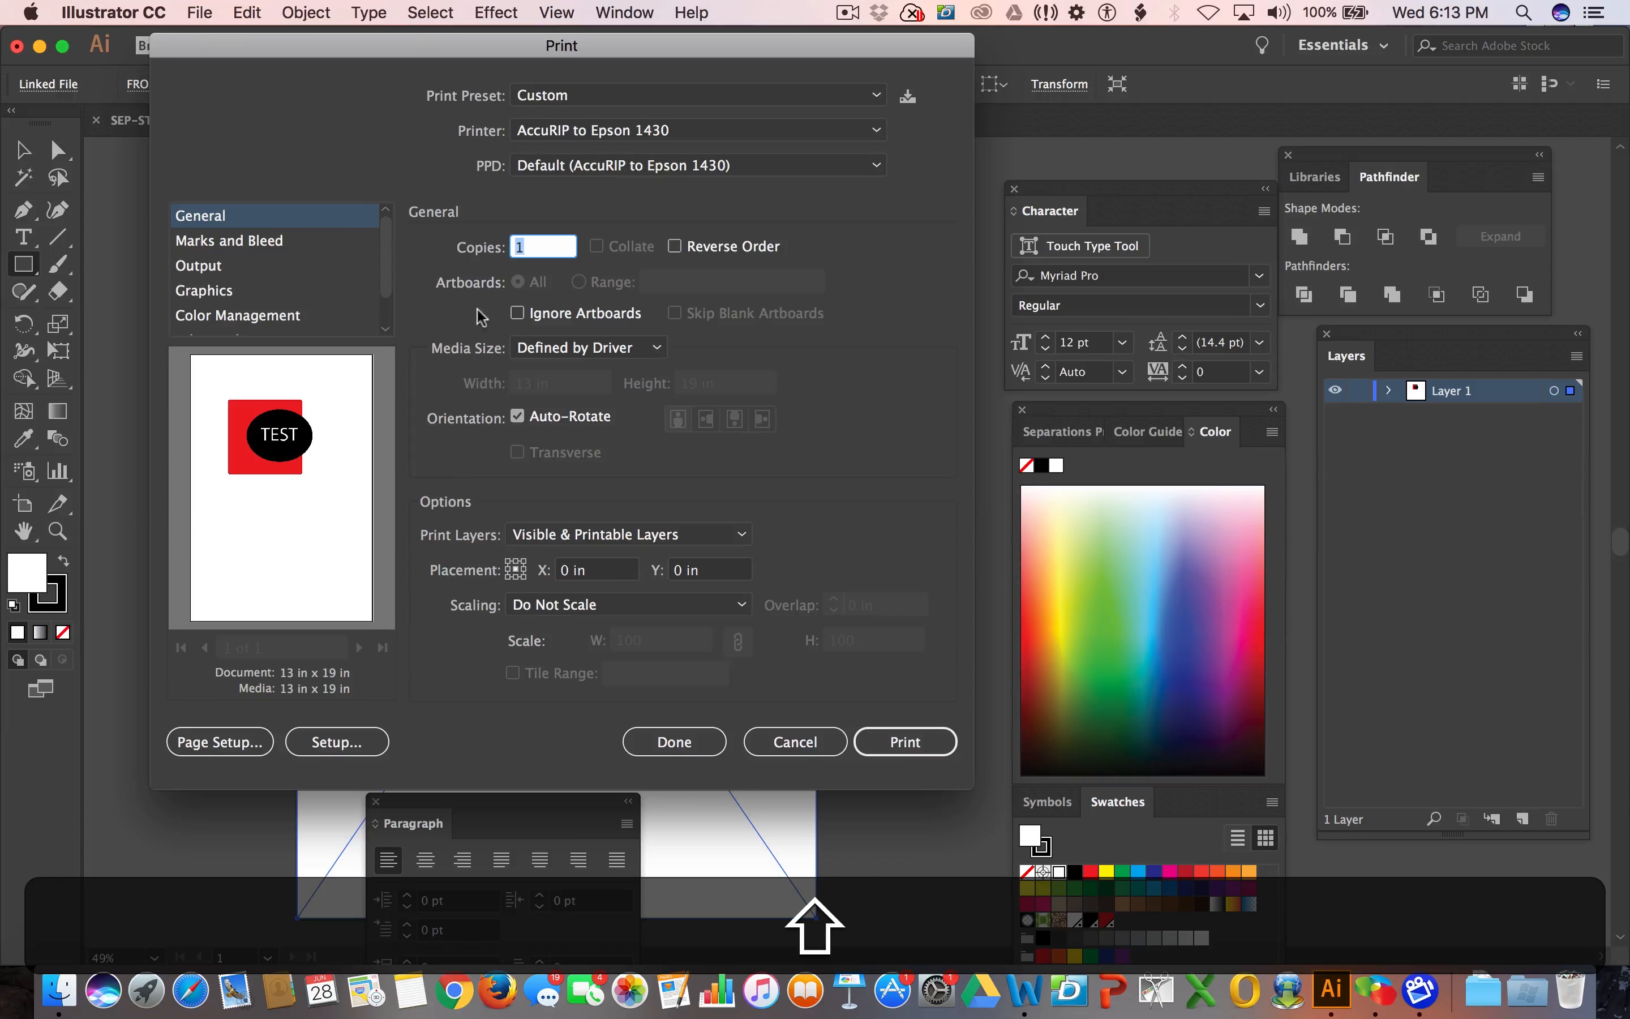
left_click(580, 125)
left_click(588, 151)
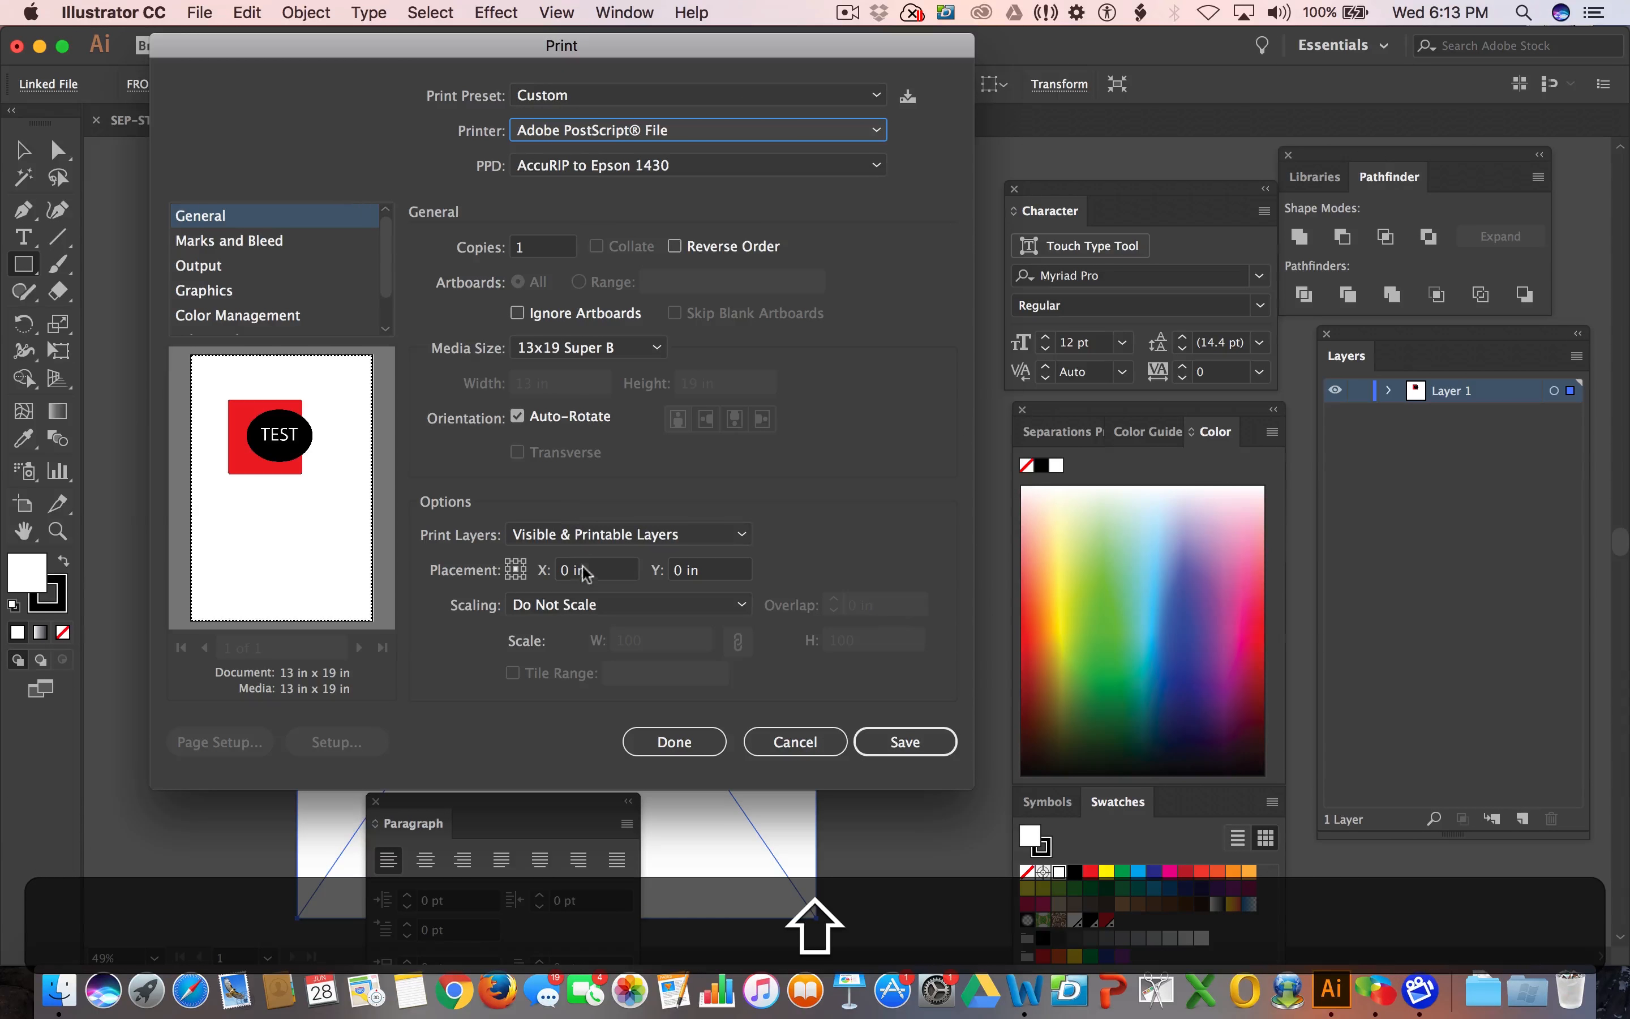
left_click(254, 246)
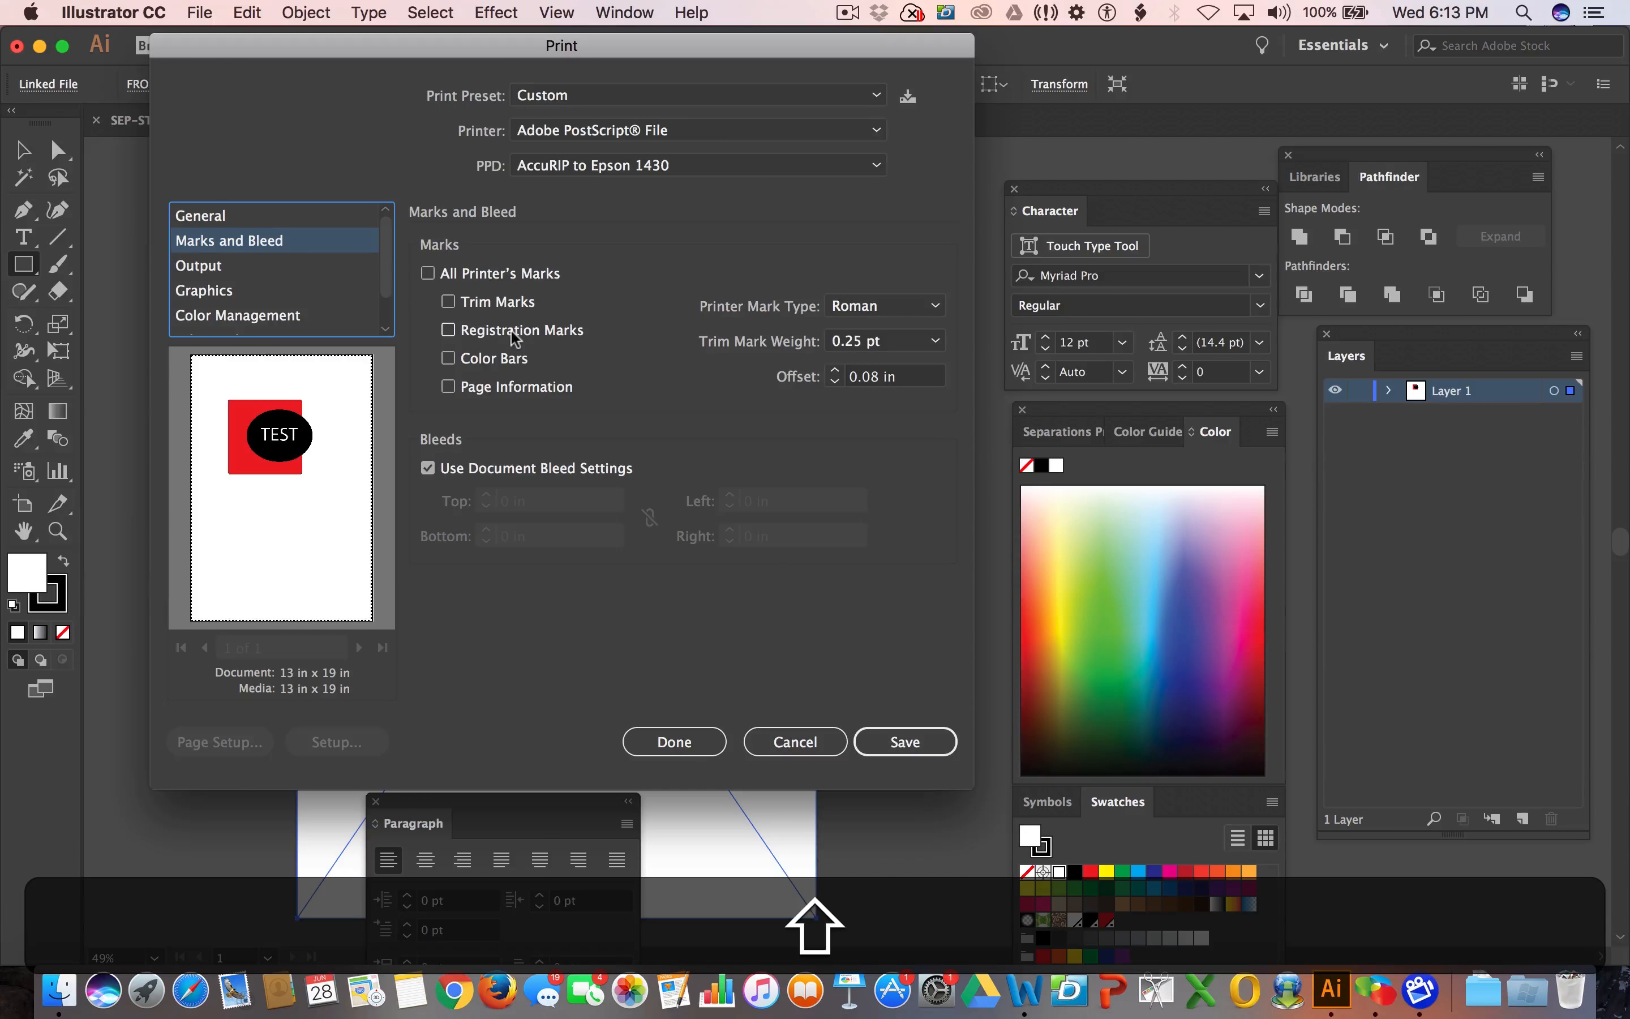
left_click(803, 741)
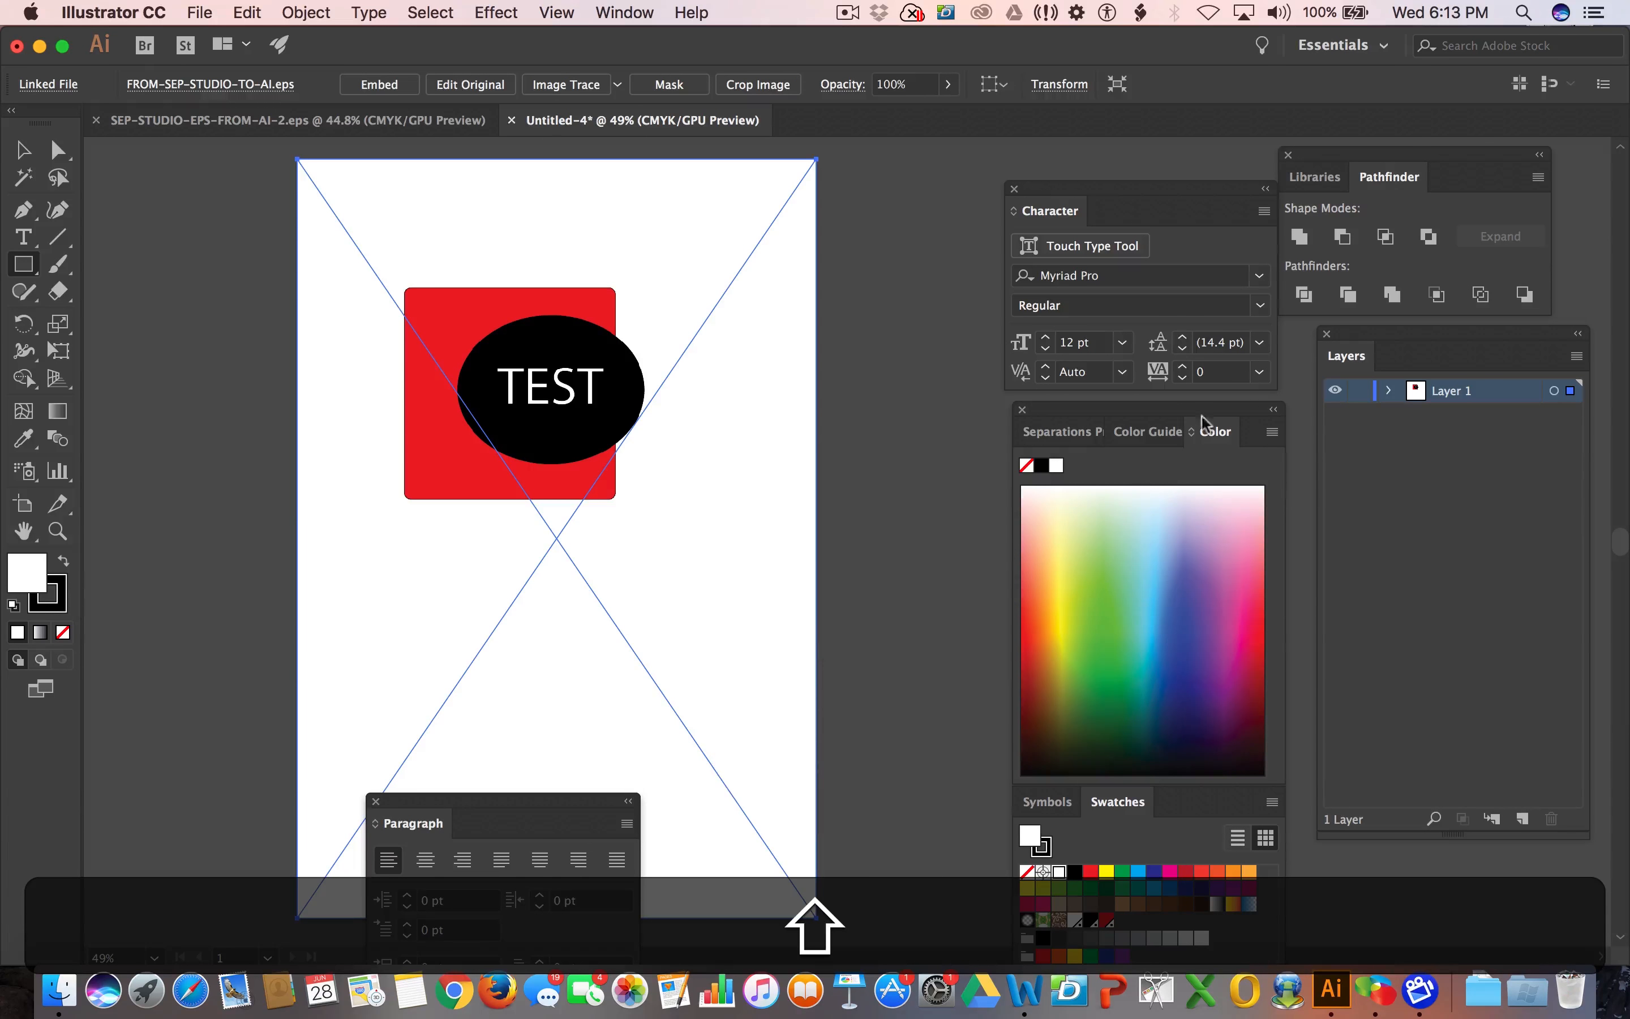
Place Artwork 3 from the registration library on the artboard, centred just beside the black ellipse, and undo the stray rectangle.
left_click(1314, 176)
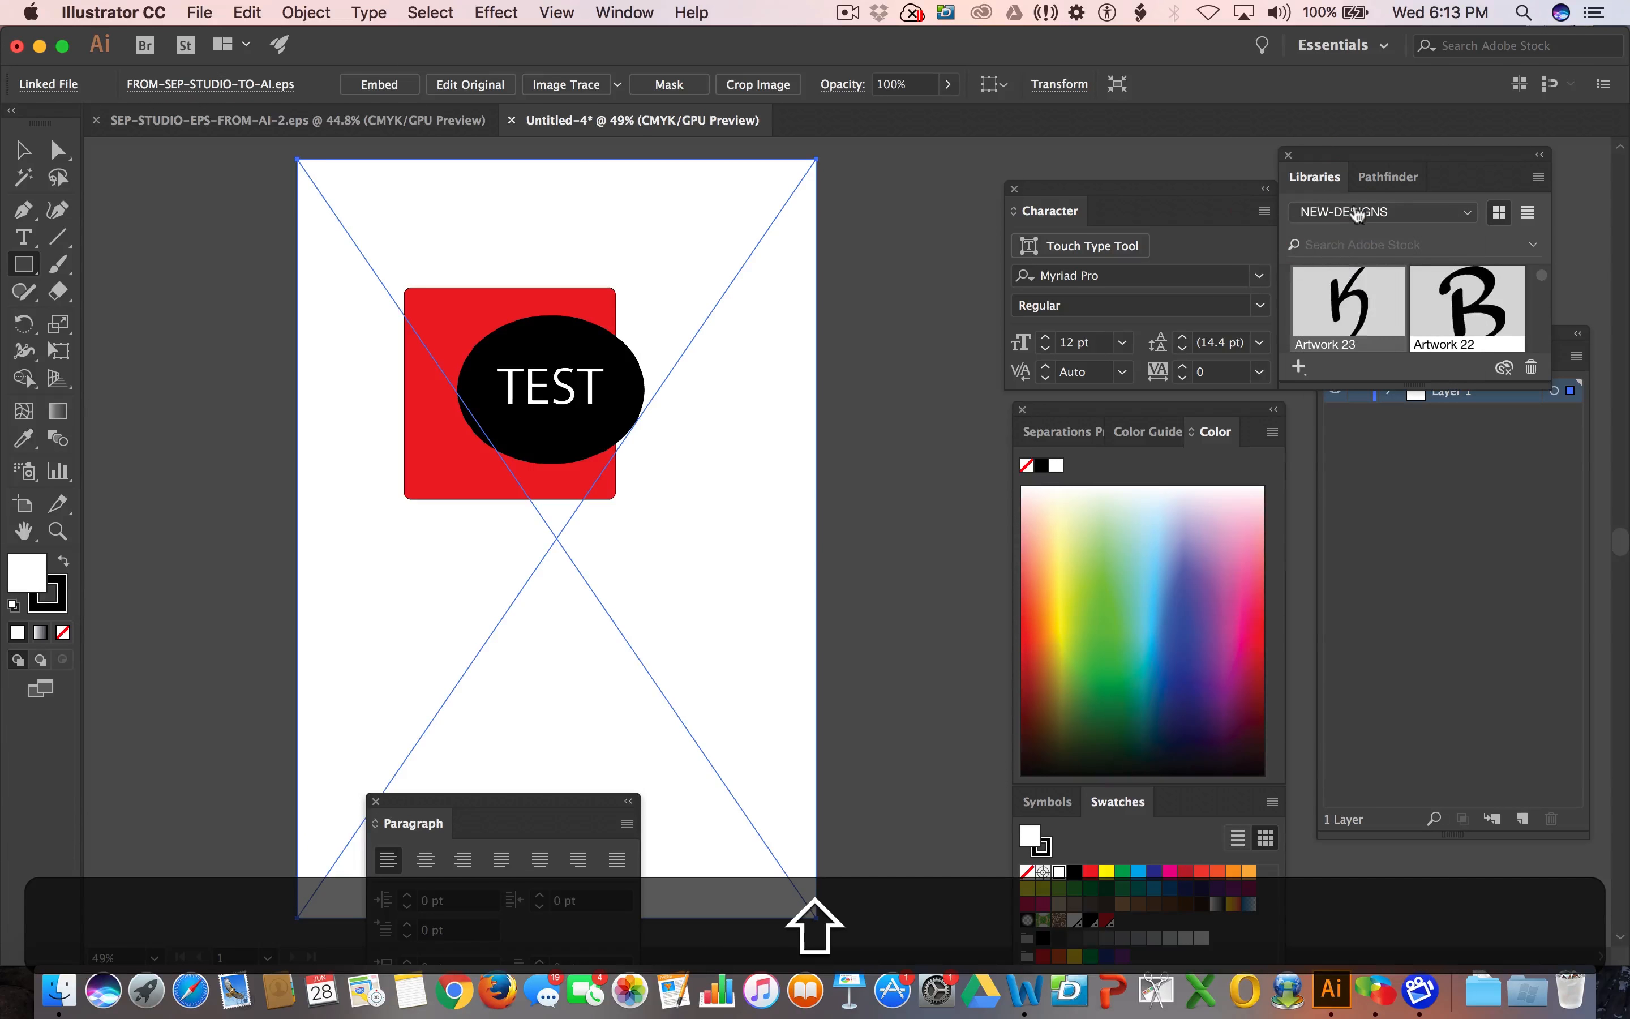
left_click(1355, 213)
left_click(1346, 256)
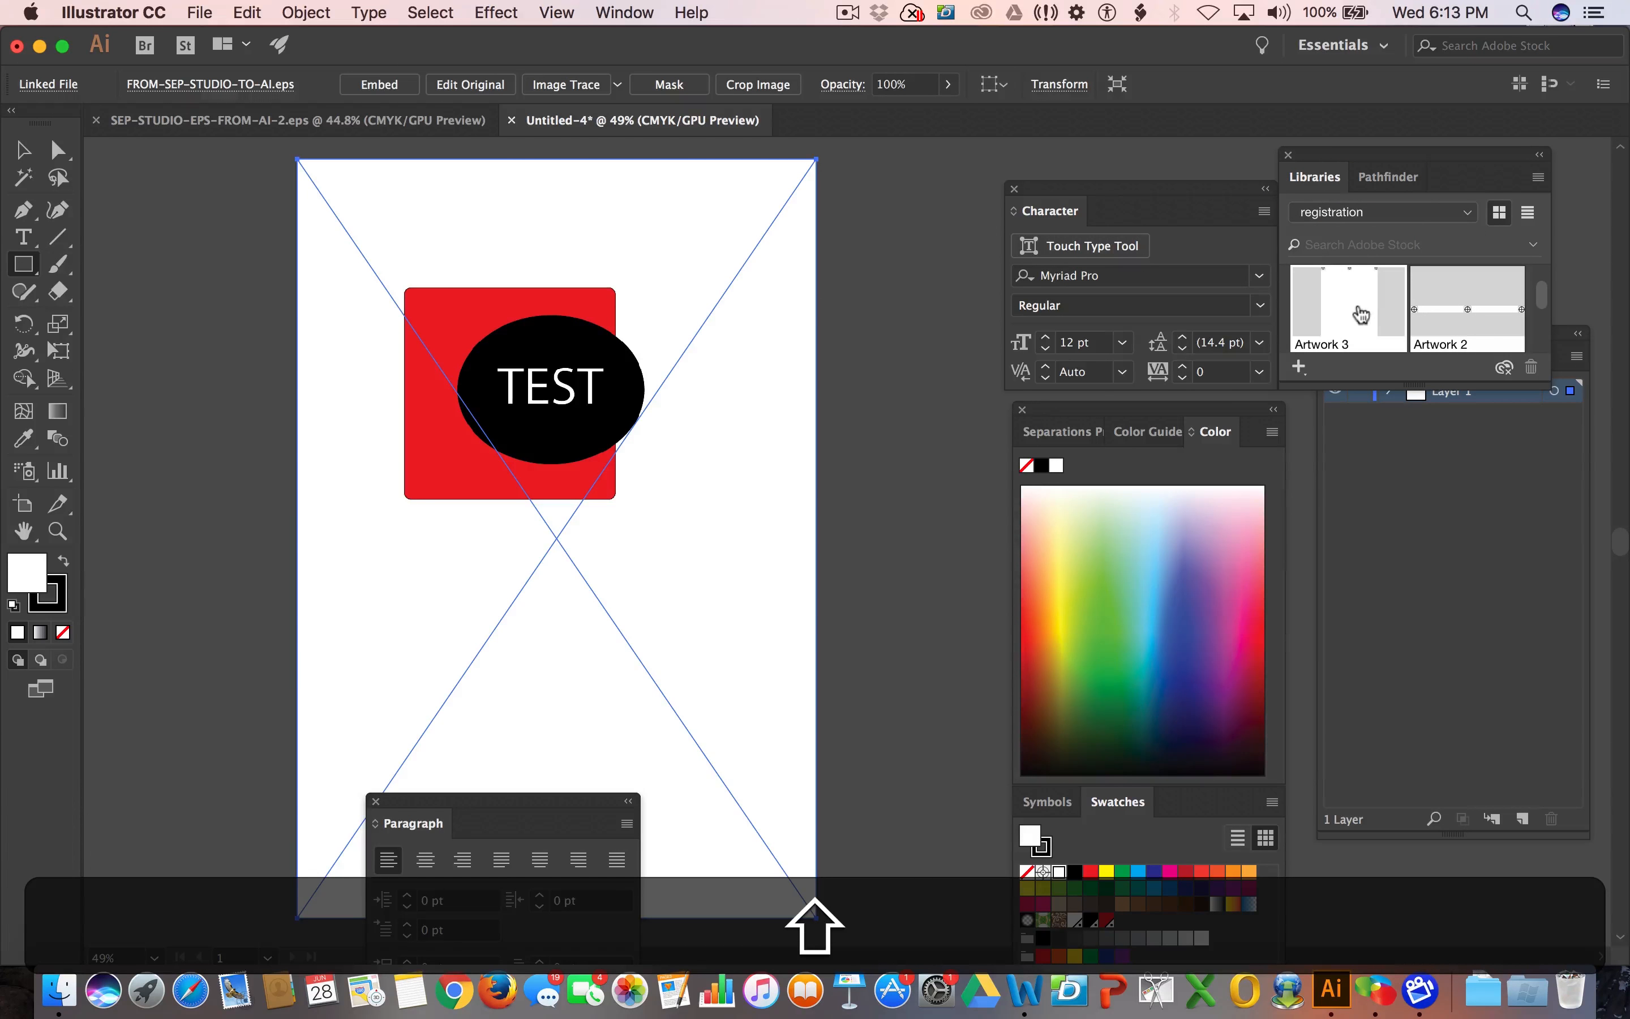
left_click_drag(1357, 311, 691, 330)
left_click_drag(822, 314, 712, 476)
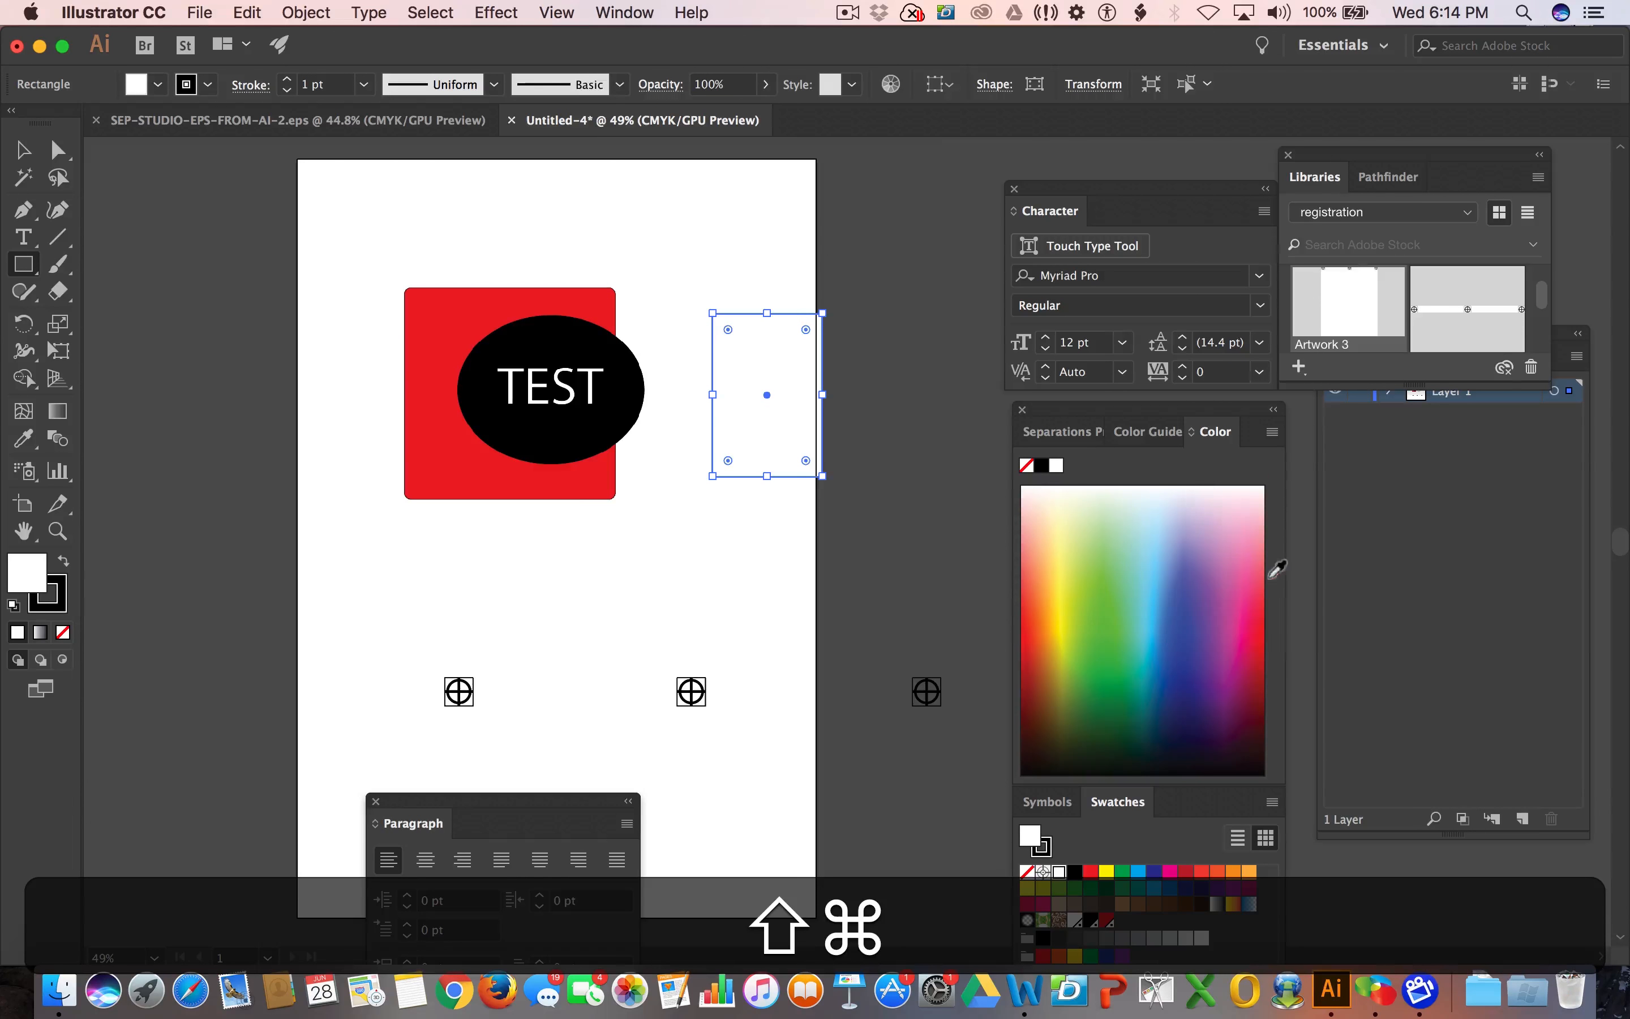
key("shift+super+z")
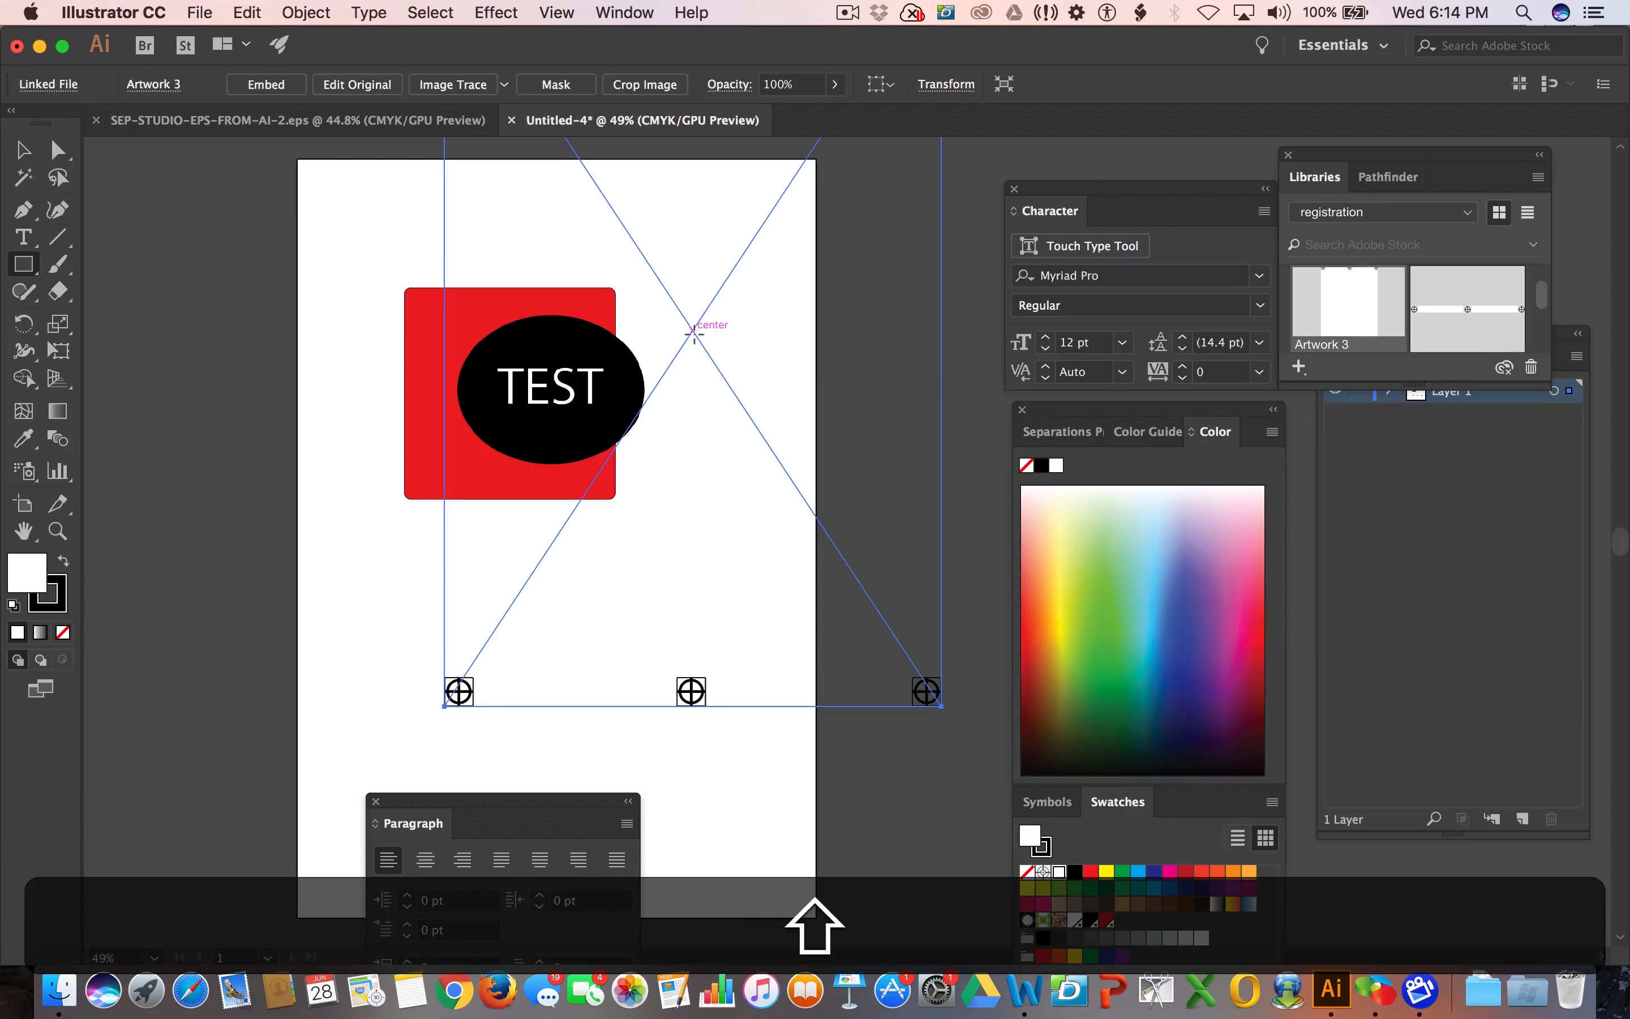
Undo the stray rectangle and the misplaced registration artwork beside the black ellipse.
left_click_drag(693, 332, 619, 478)
key("super+z")
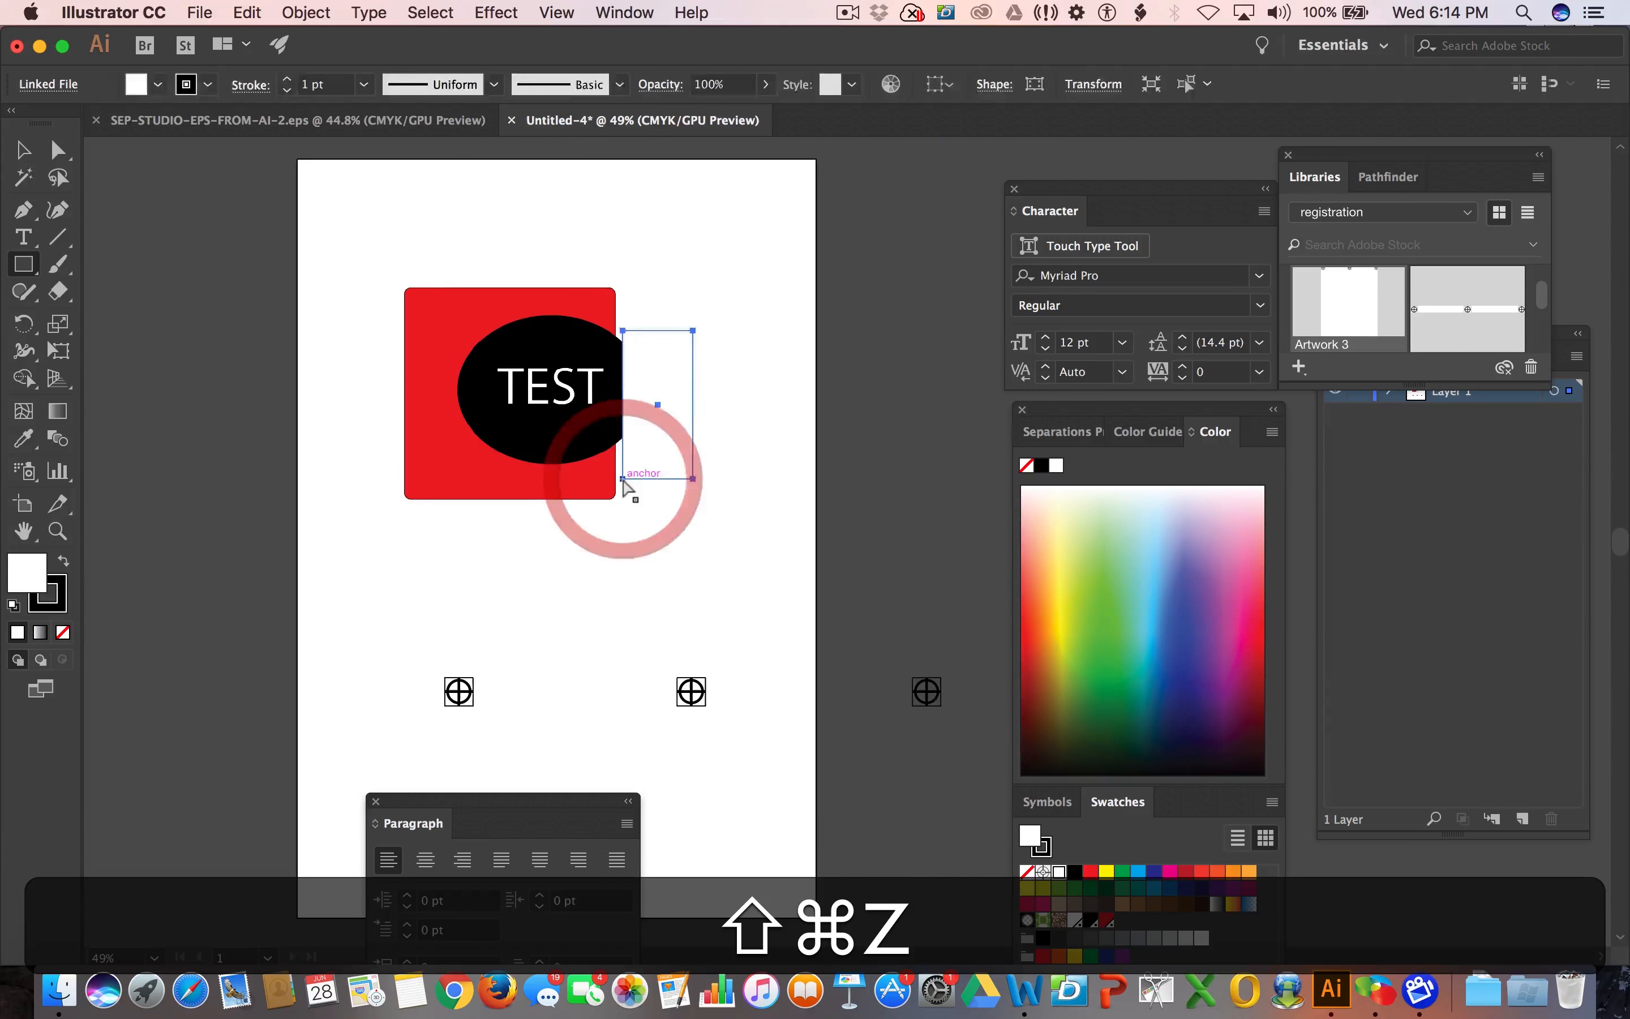
key("shift+super+z")
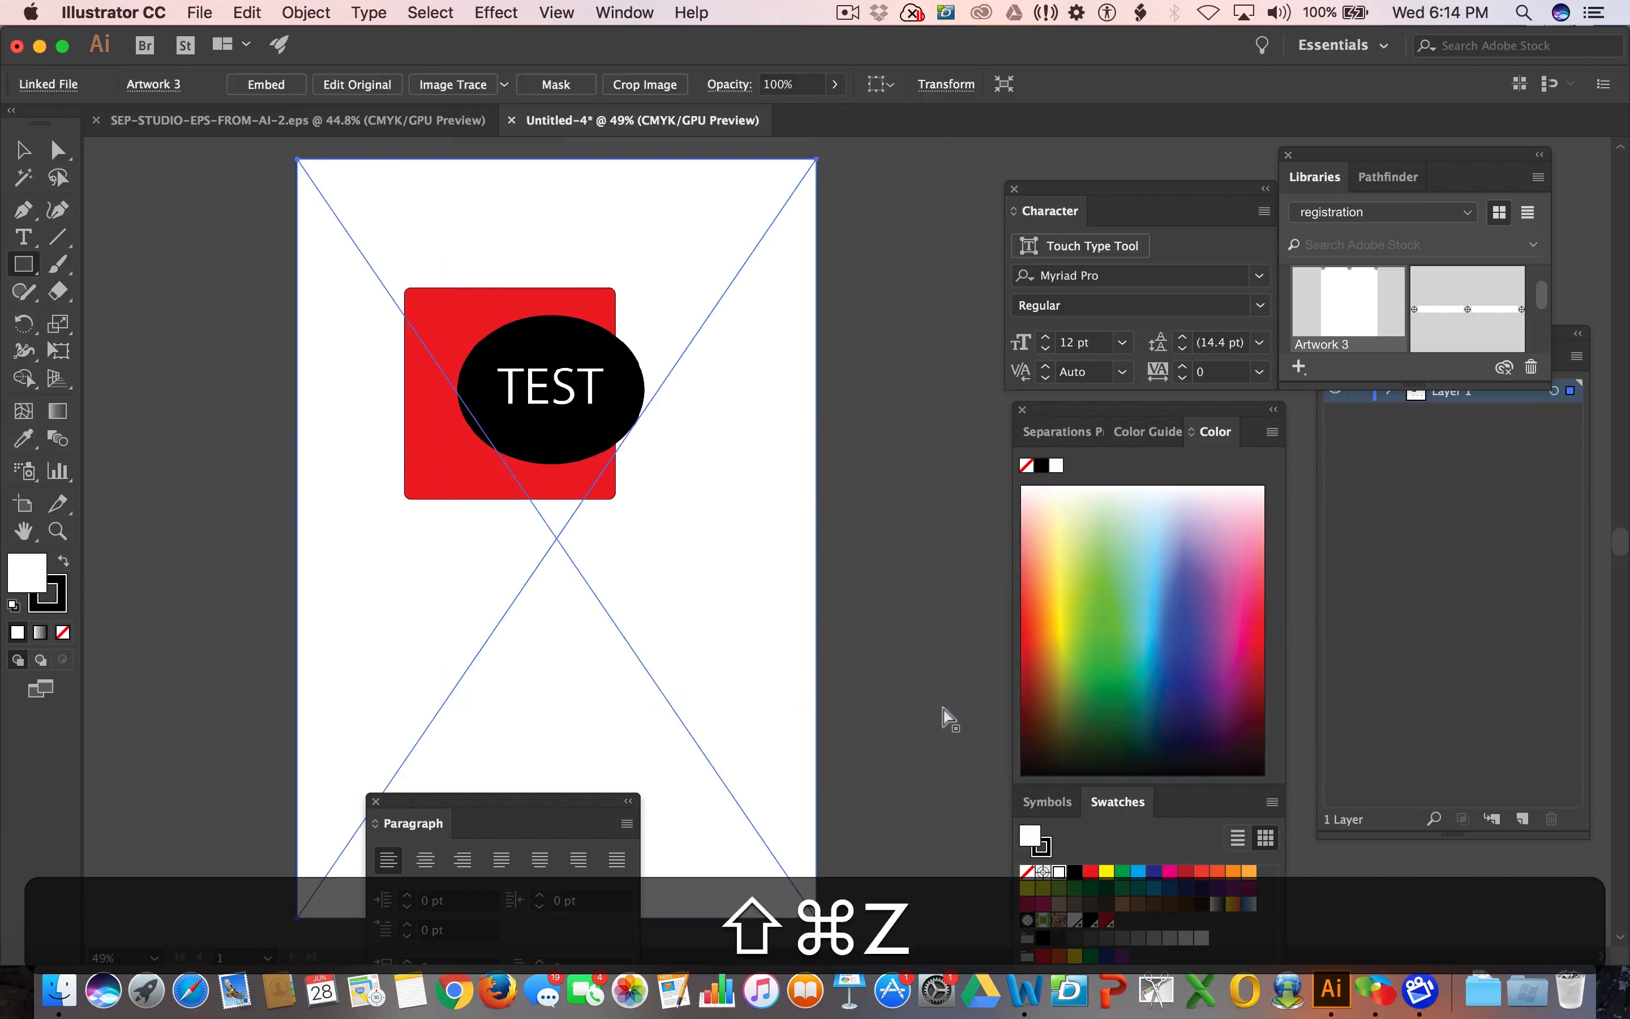
Place Artwork 3 from the registration library, move it so its marks sit just inside the artboard edges, and embed it.
left_click_drag(1354, 323, 300, 165)
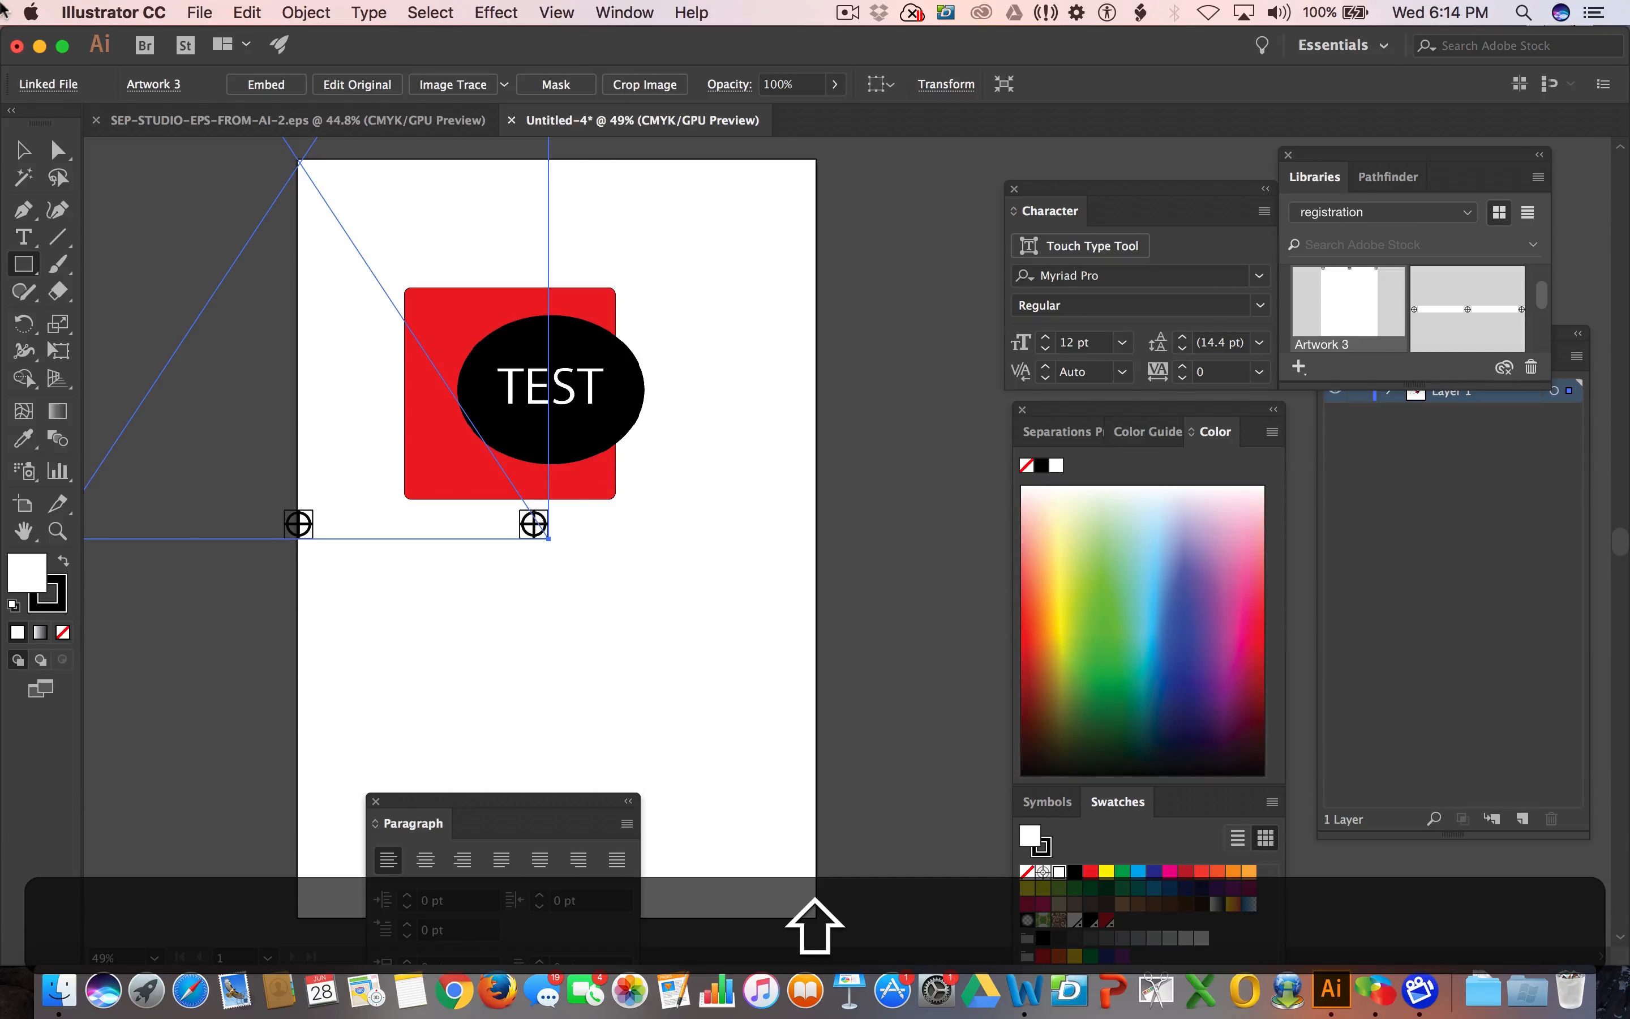
left_click(23, 150)
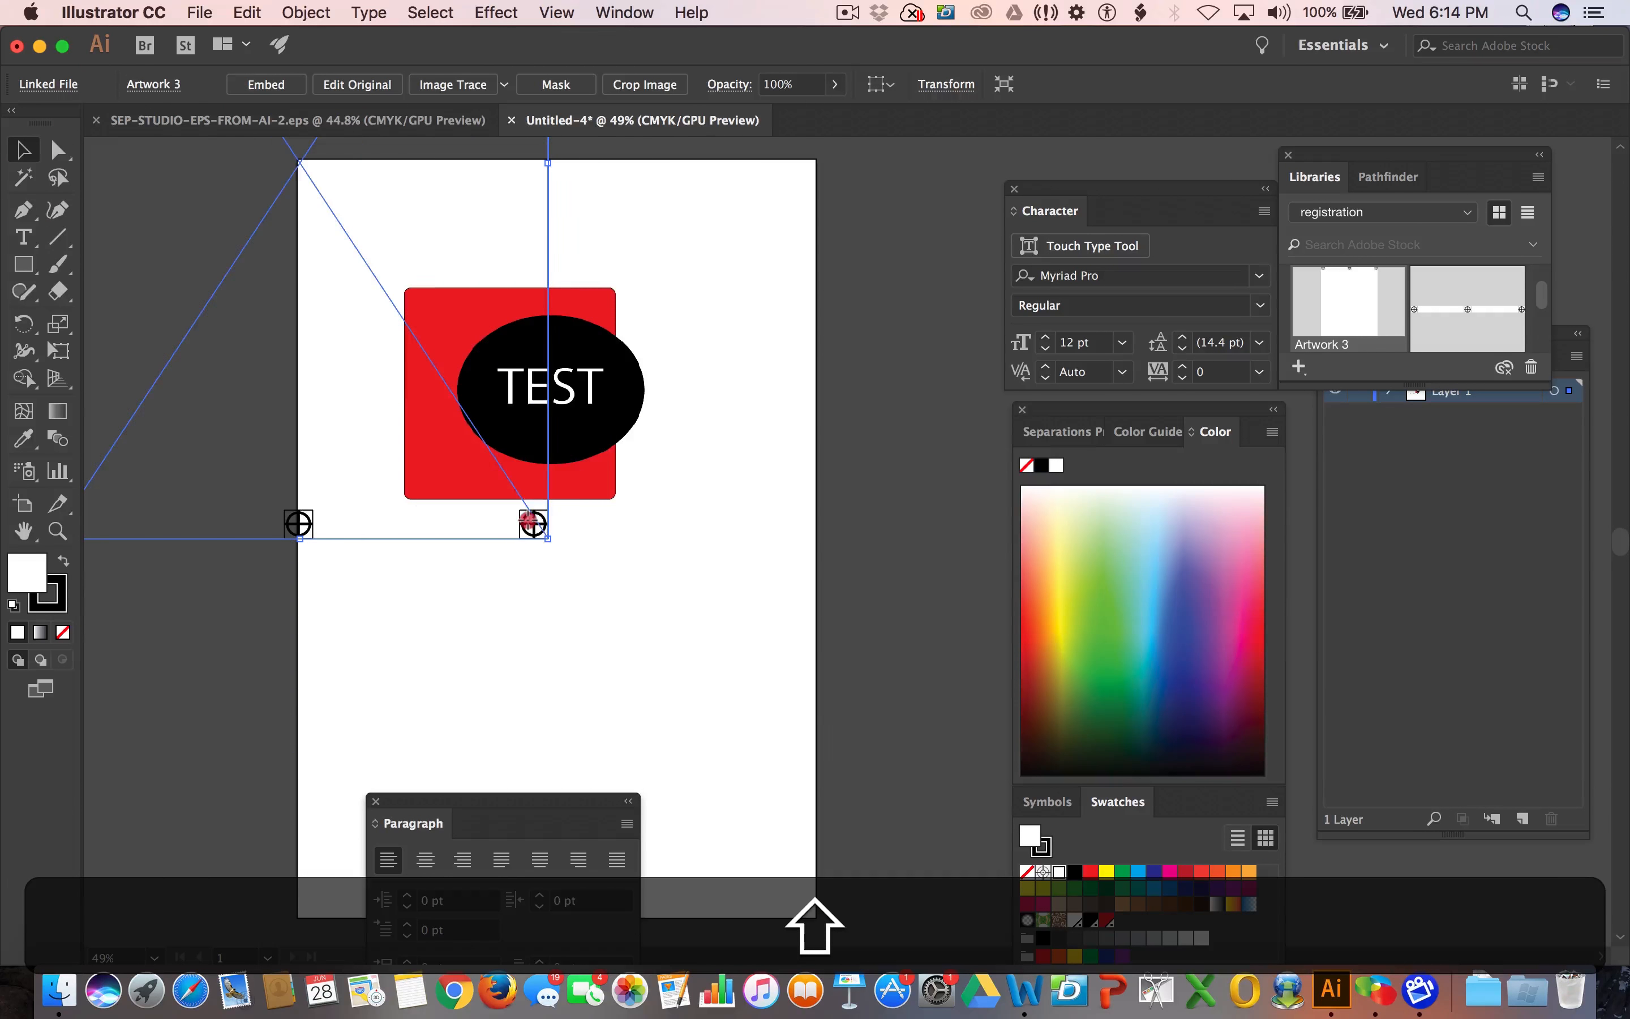
left_click_drag(548, 538, 787, 900)
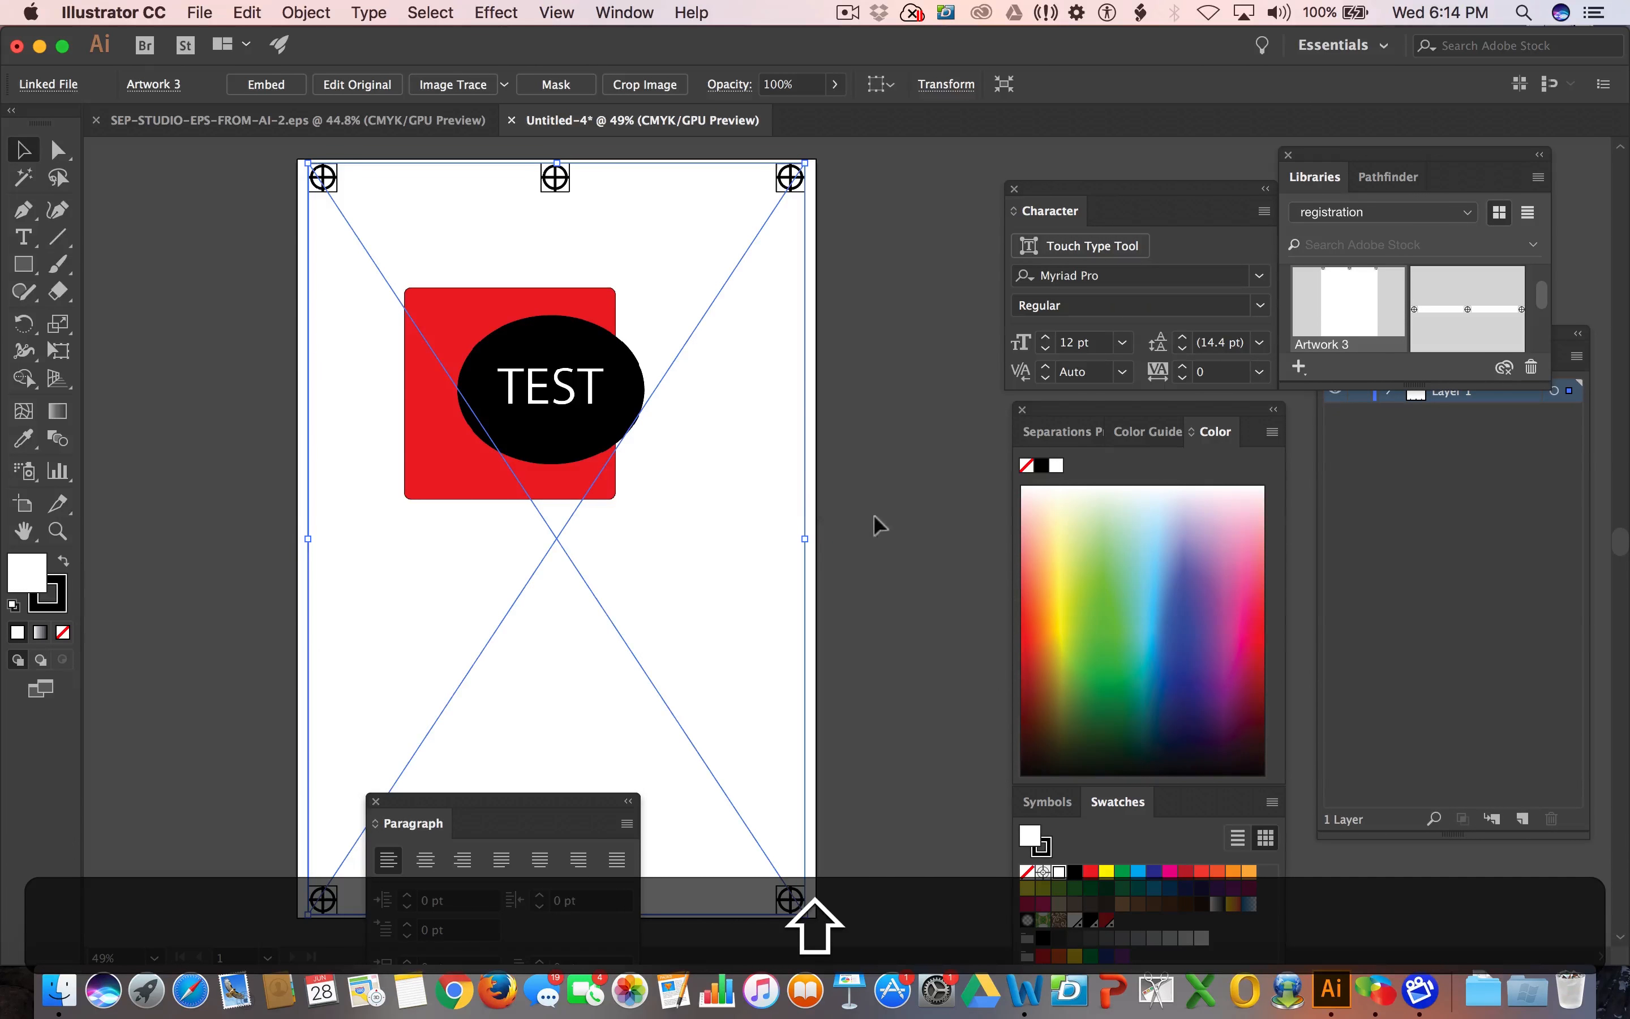
left_click(269, 81)
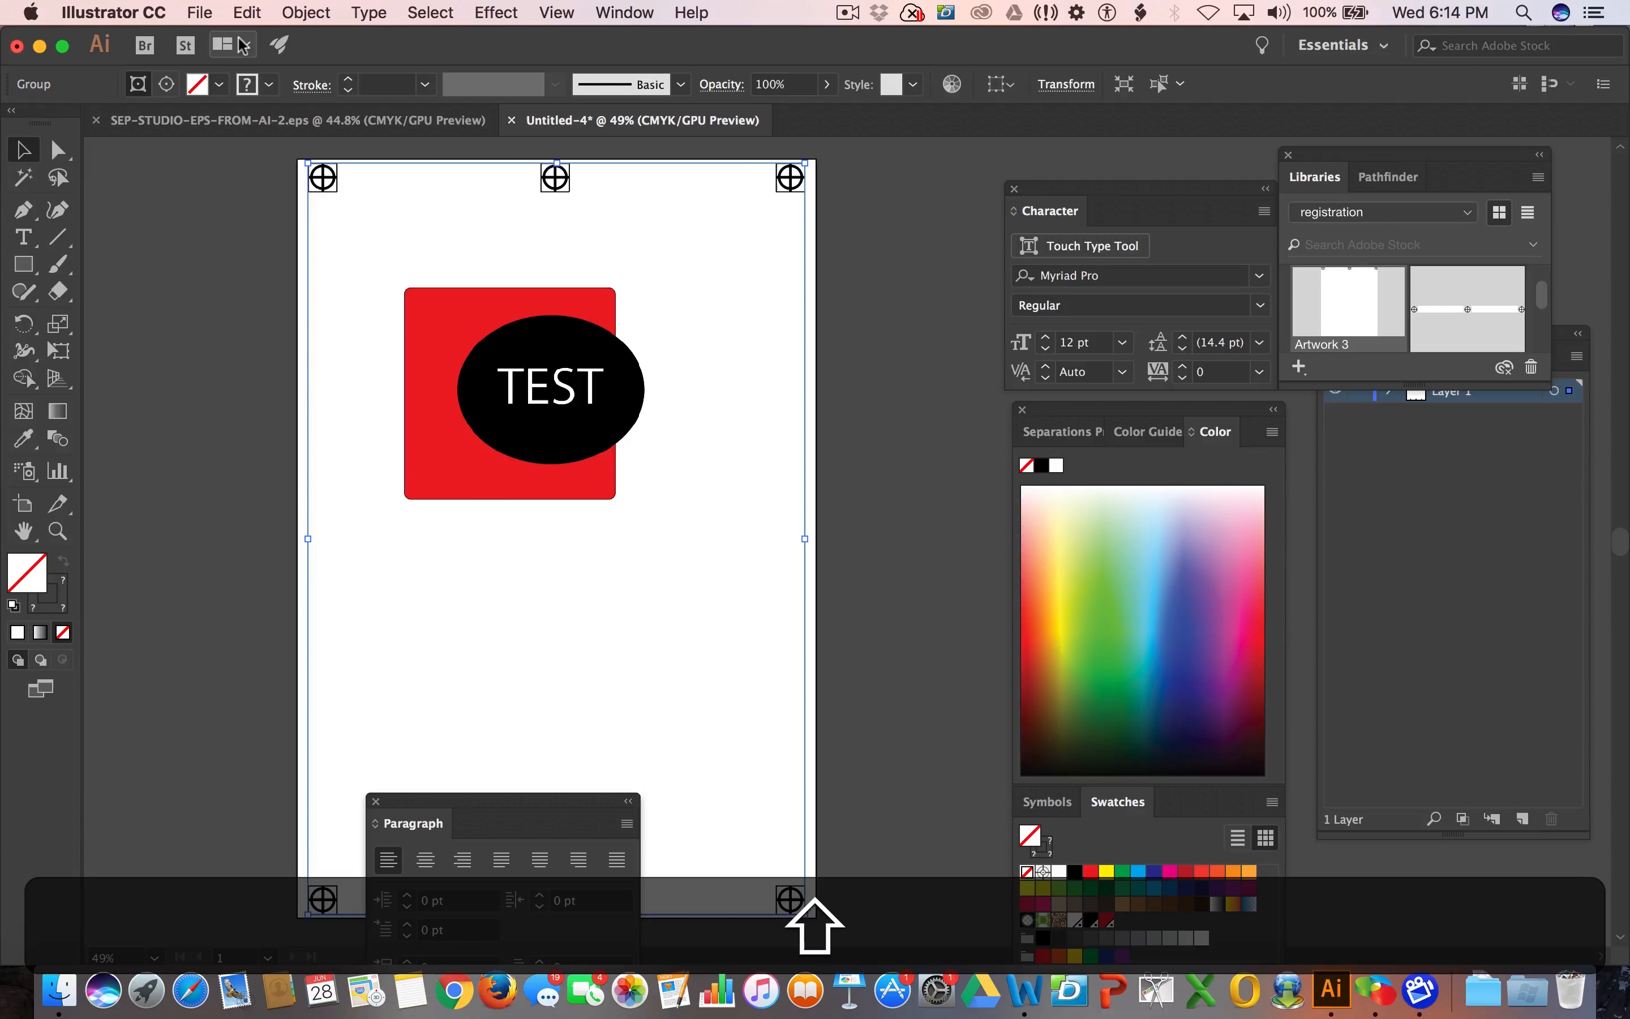
Check the artwork with its registration marks in the Print preview, leaving without printing.
left_click(199, 12)
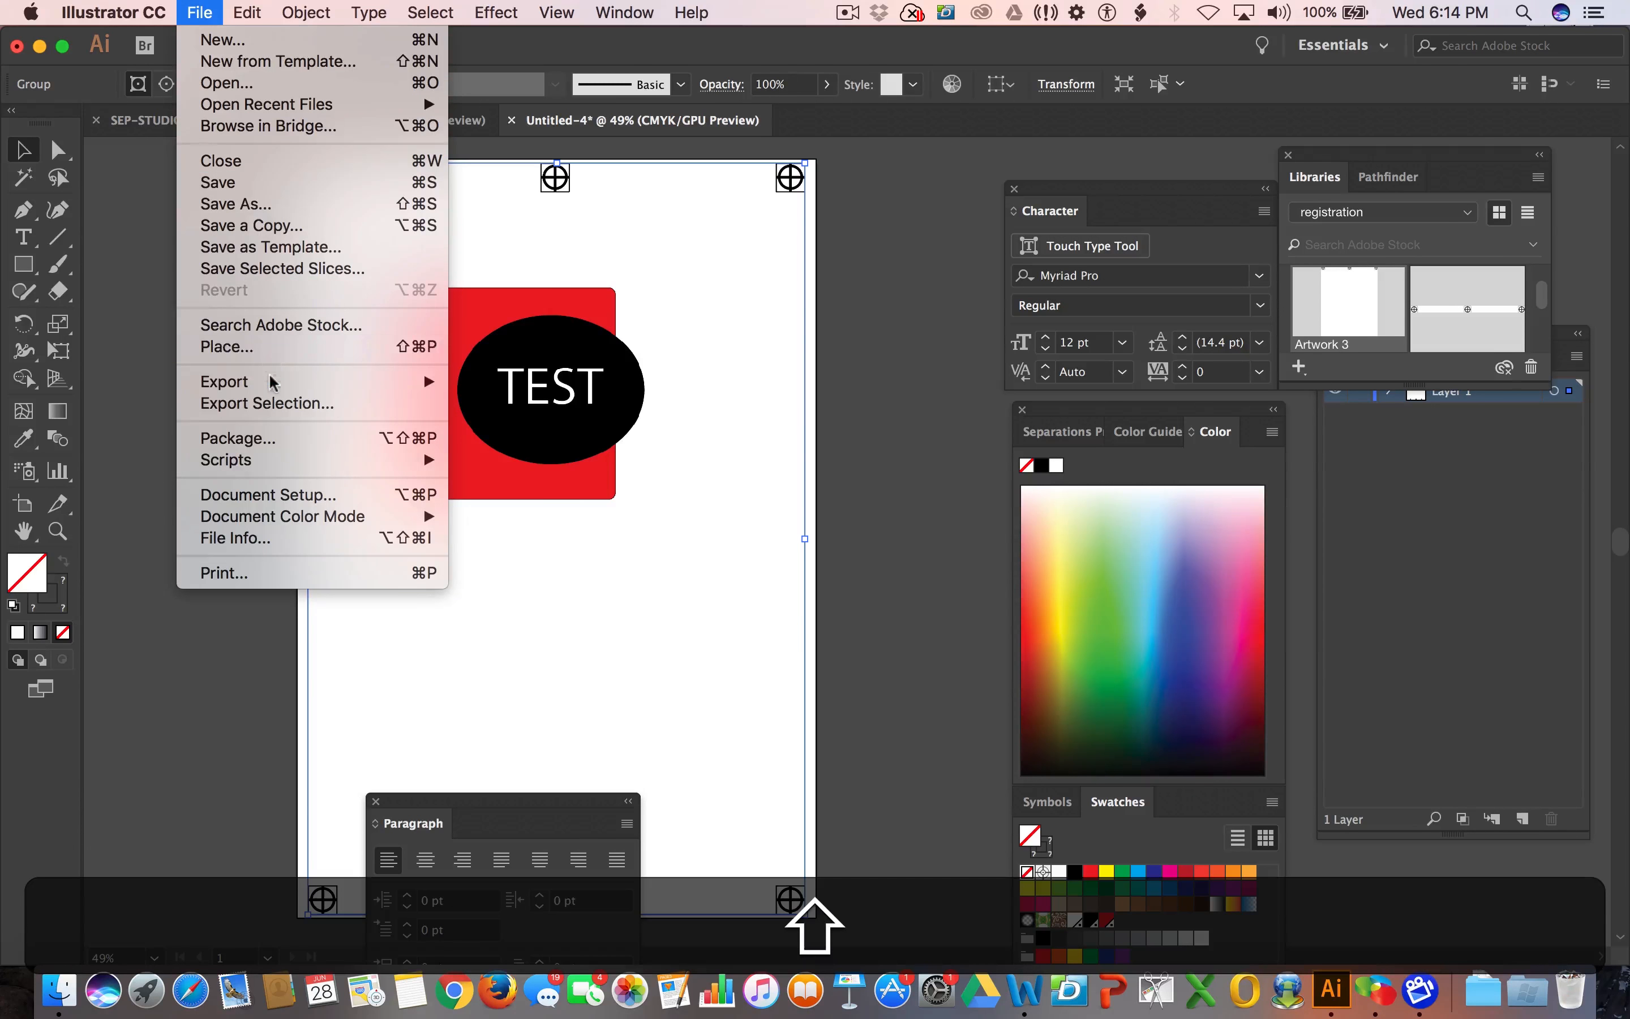
mouse_move(272, 389)
left_click(290, 572)
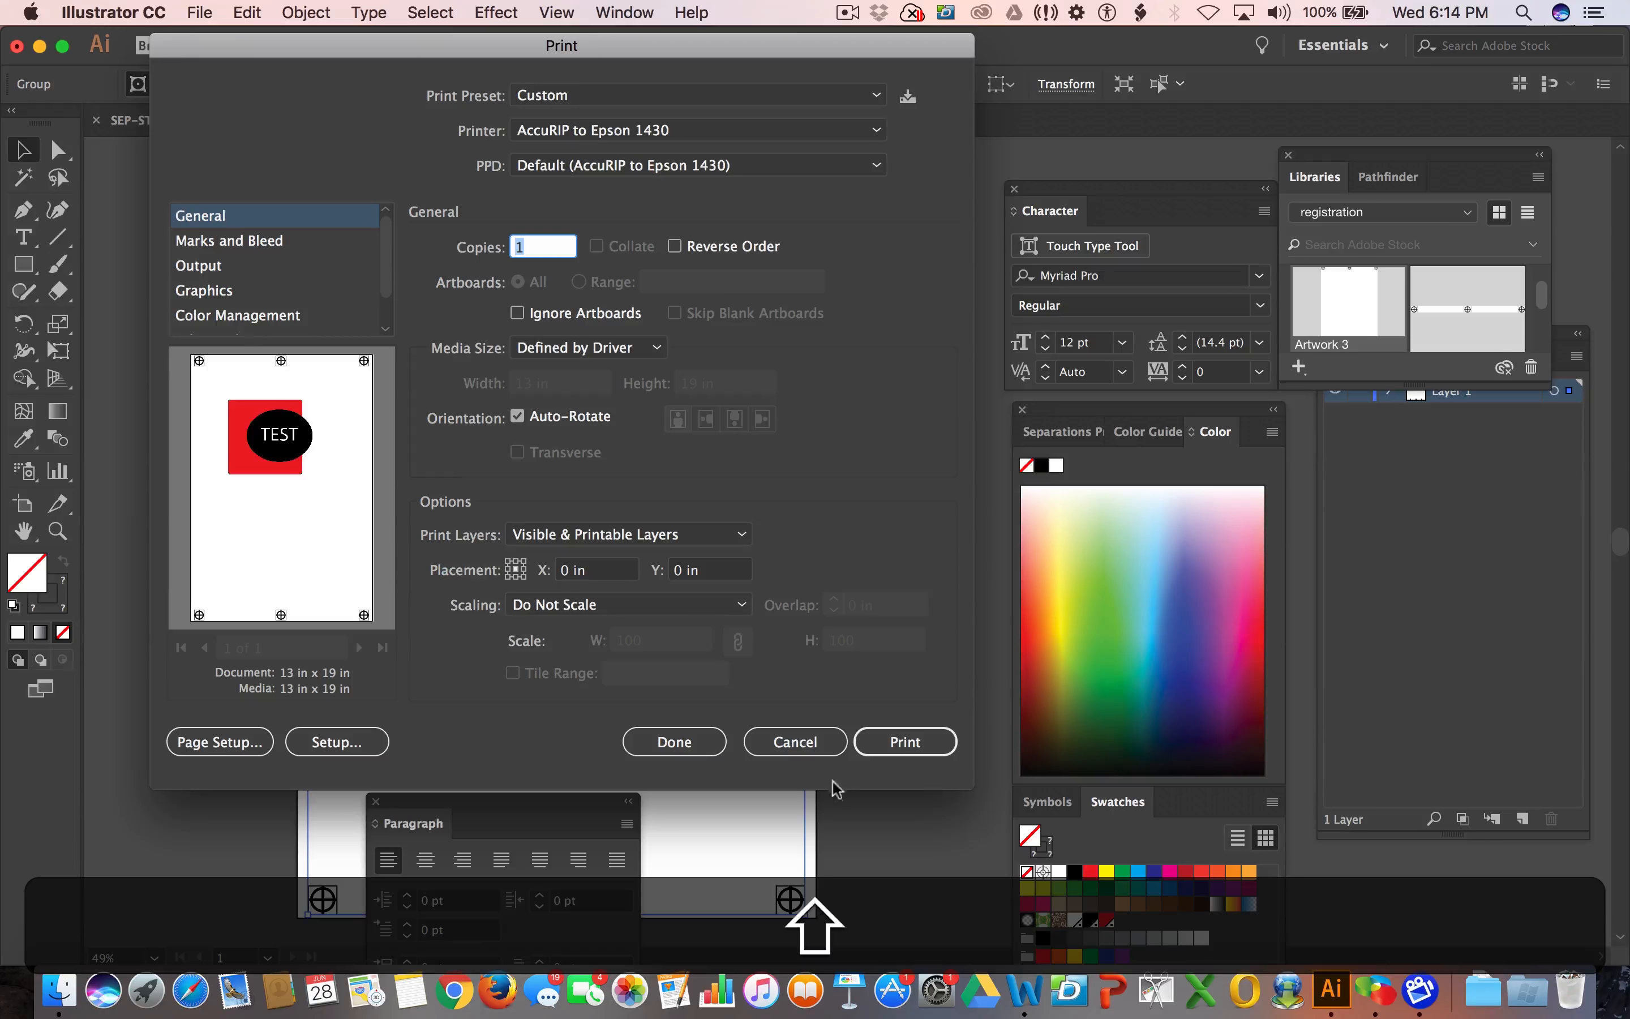
left_click(795, 742)
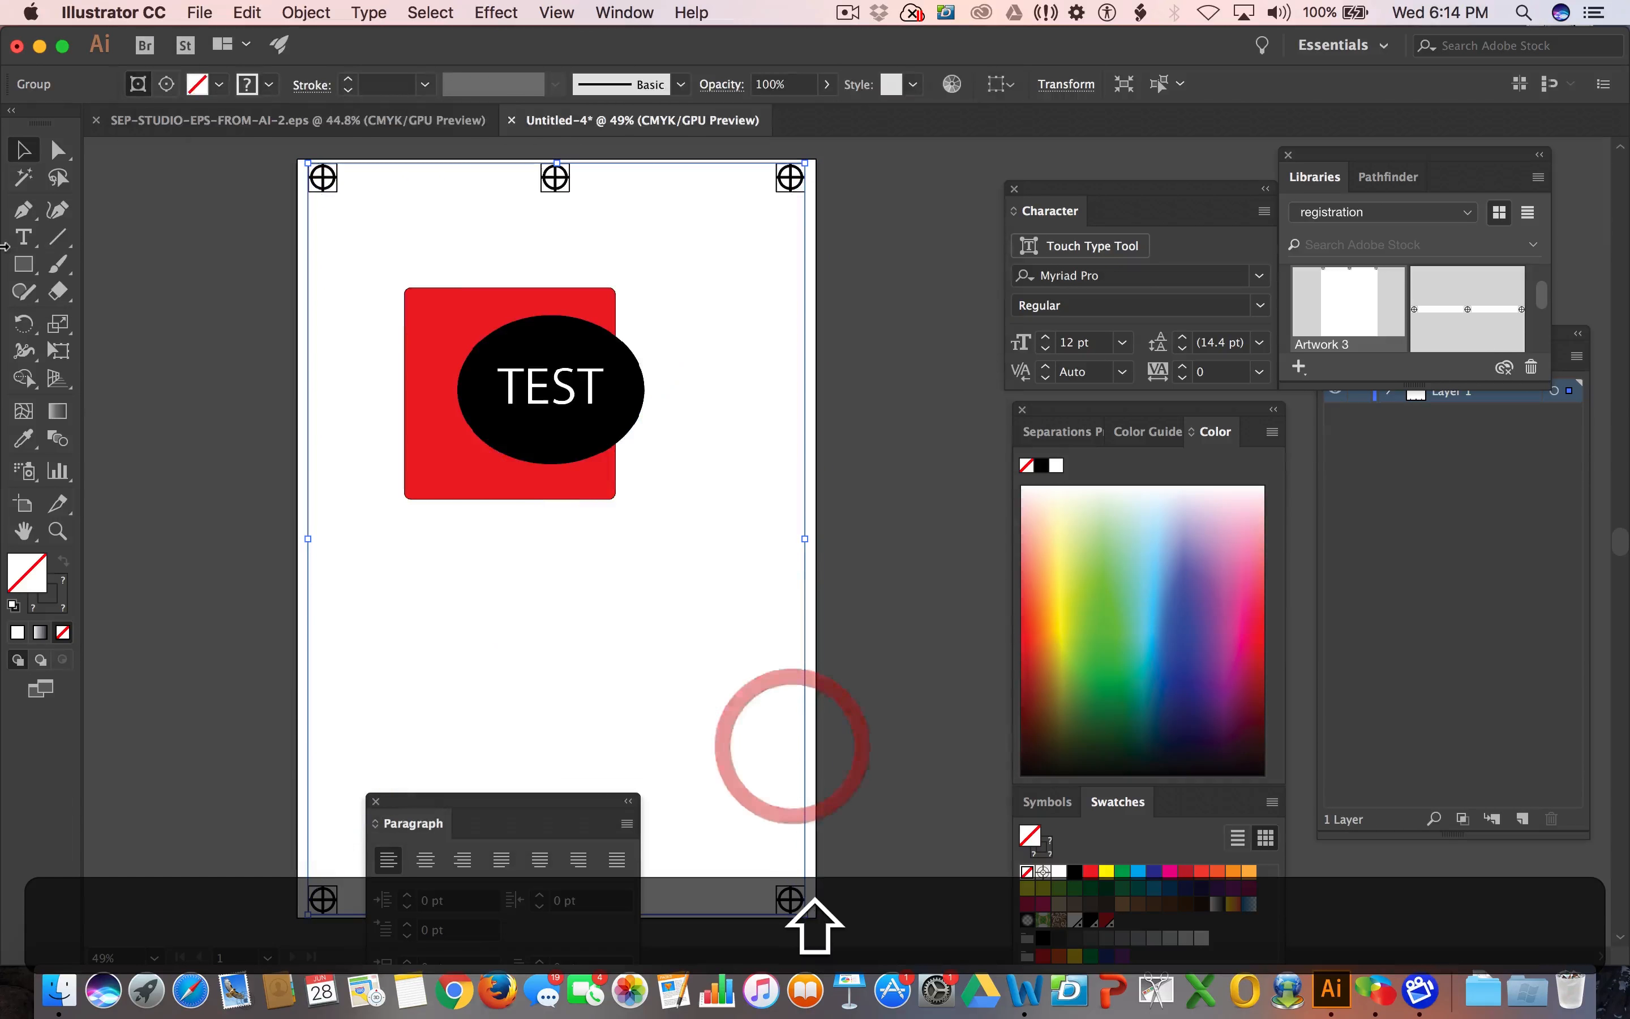
Add the text line "TESTING FOR SEPARATION STUDIO RED SCREEN BLACK SCREEN WHITE UNDERBASE" just below the artboard's upper registration marks.
left_click(27, 240)
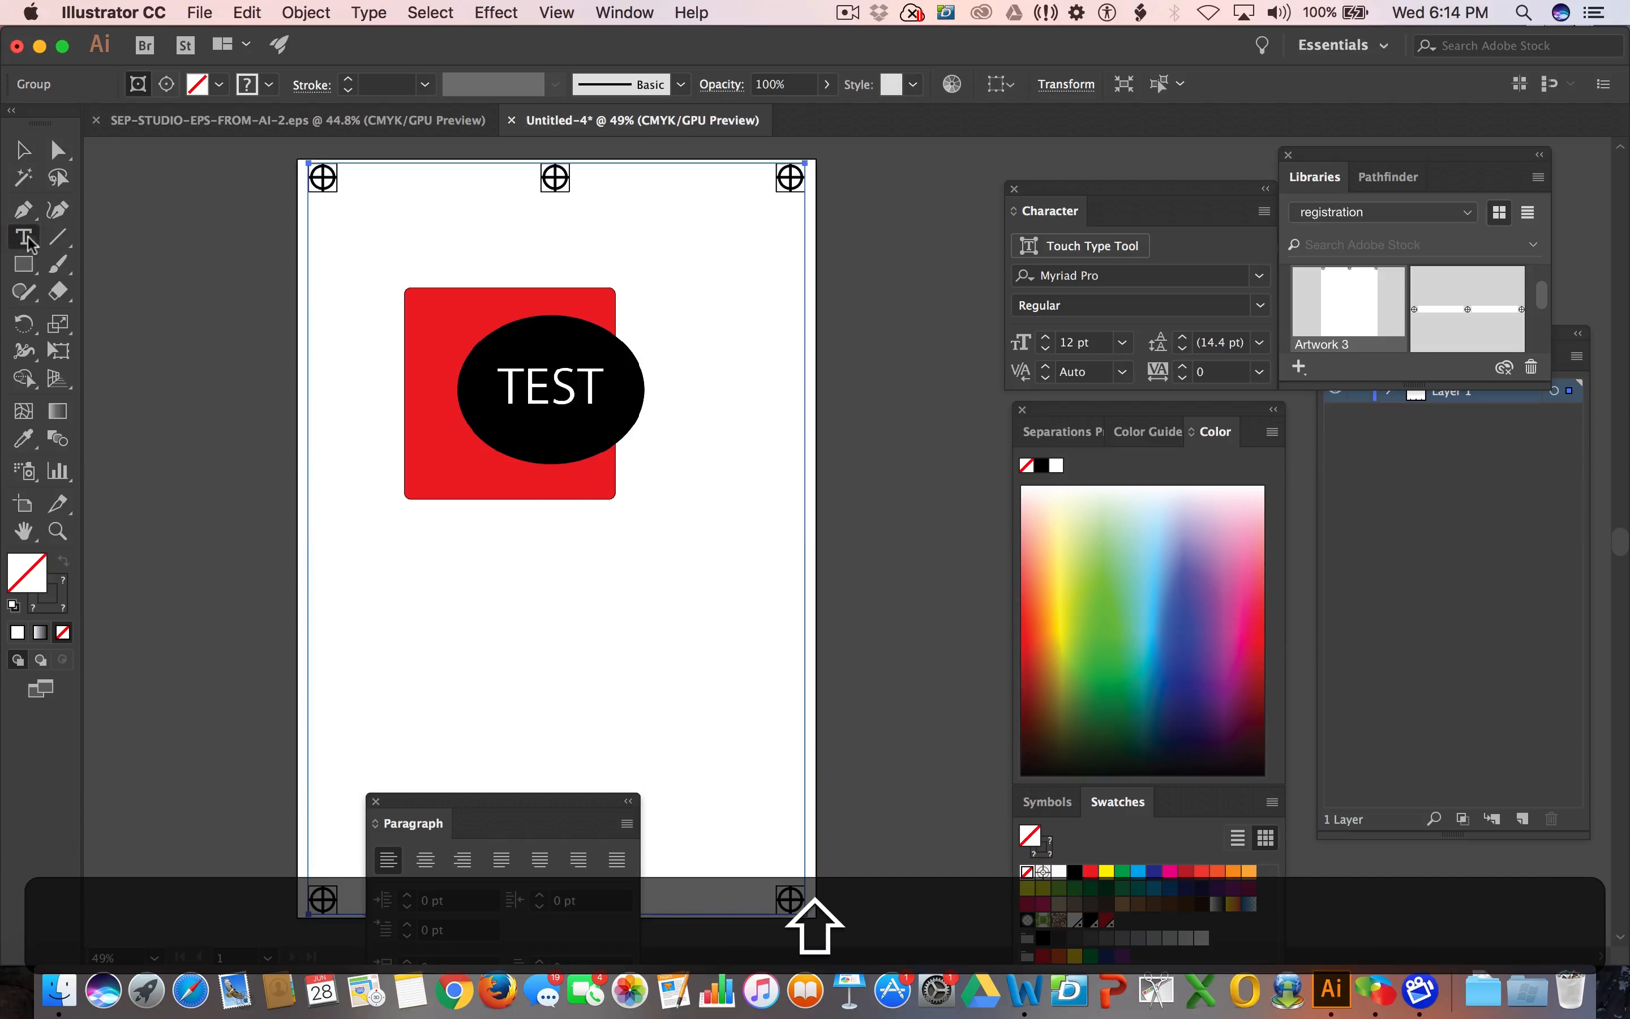
left_click(341, 205)
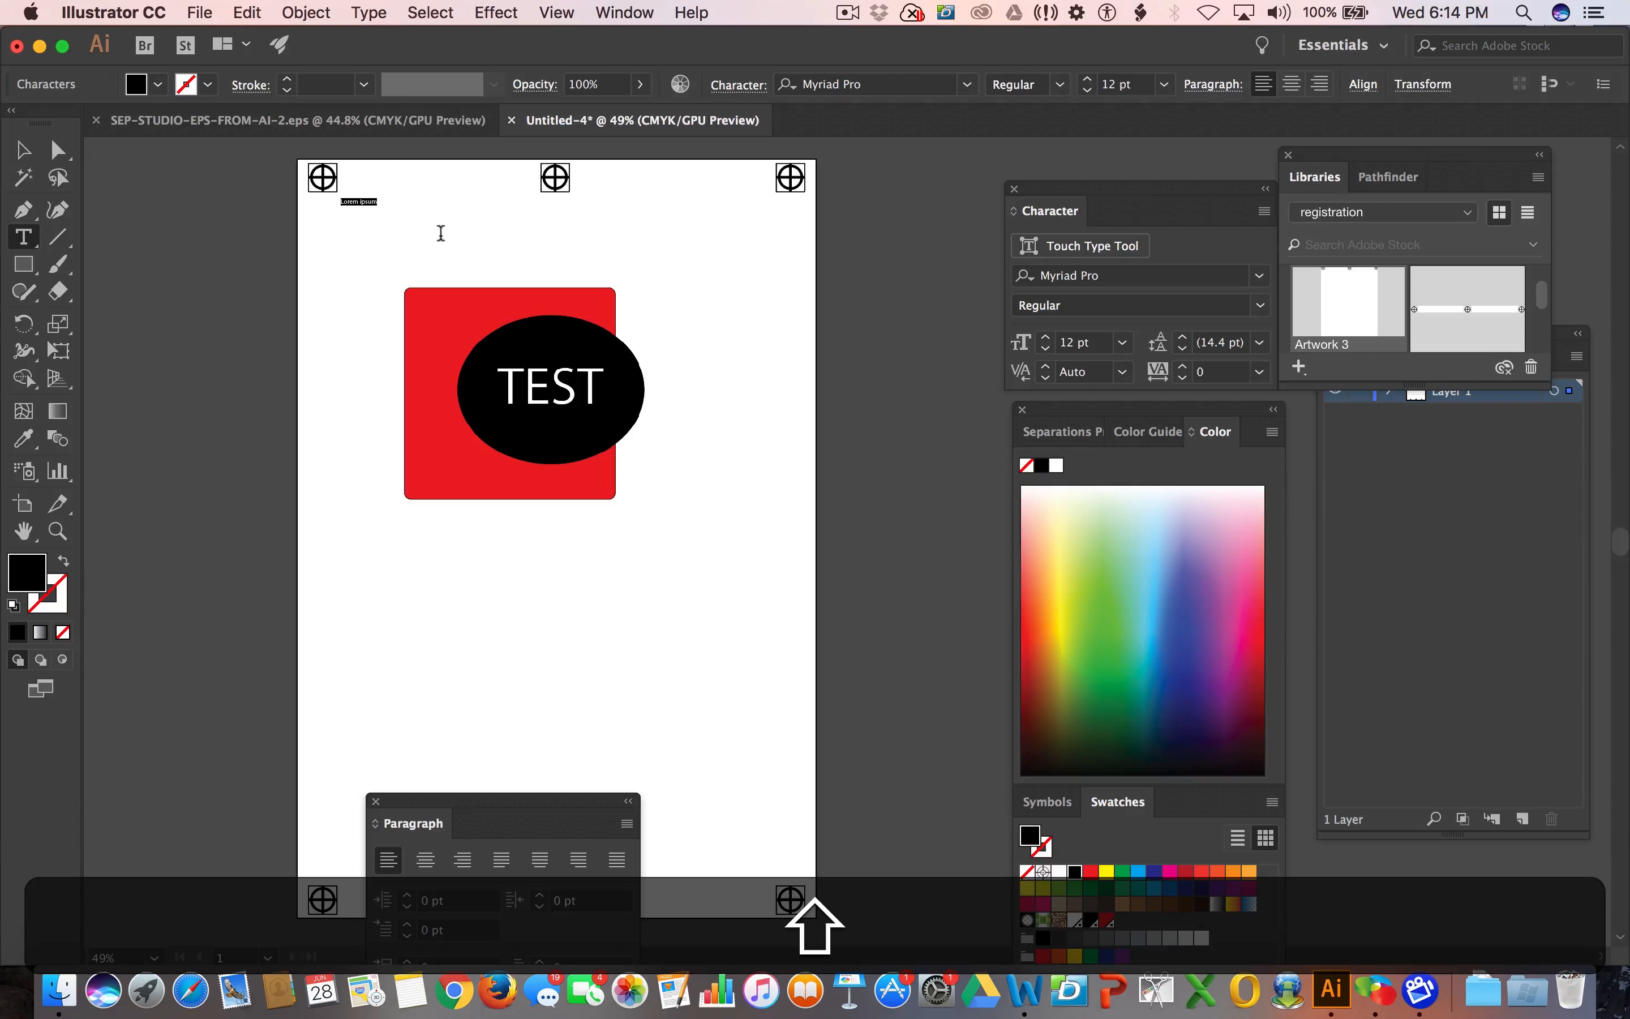
type("T")
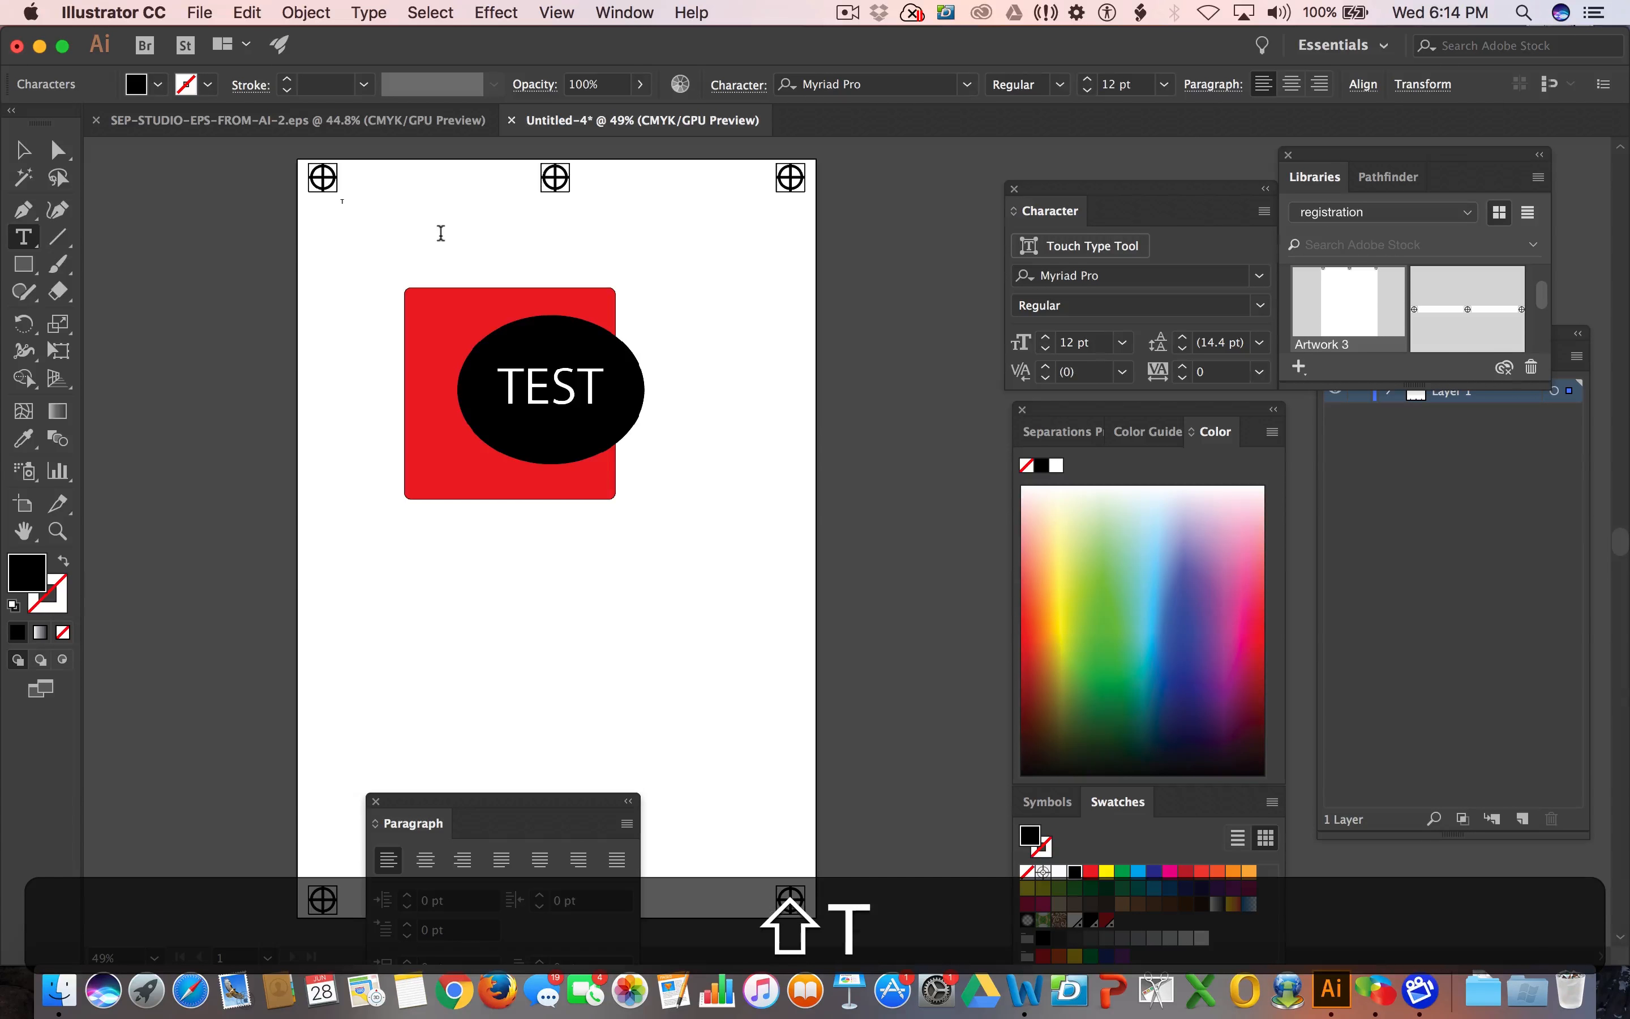
type("ESTING F")
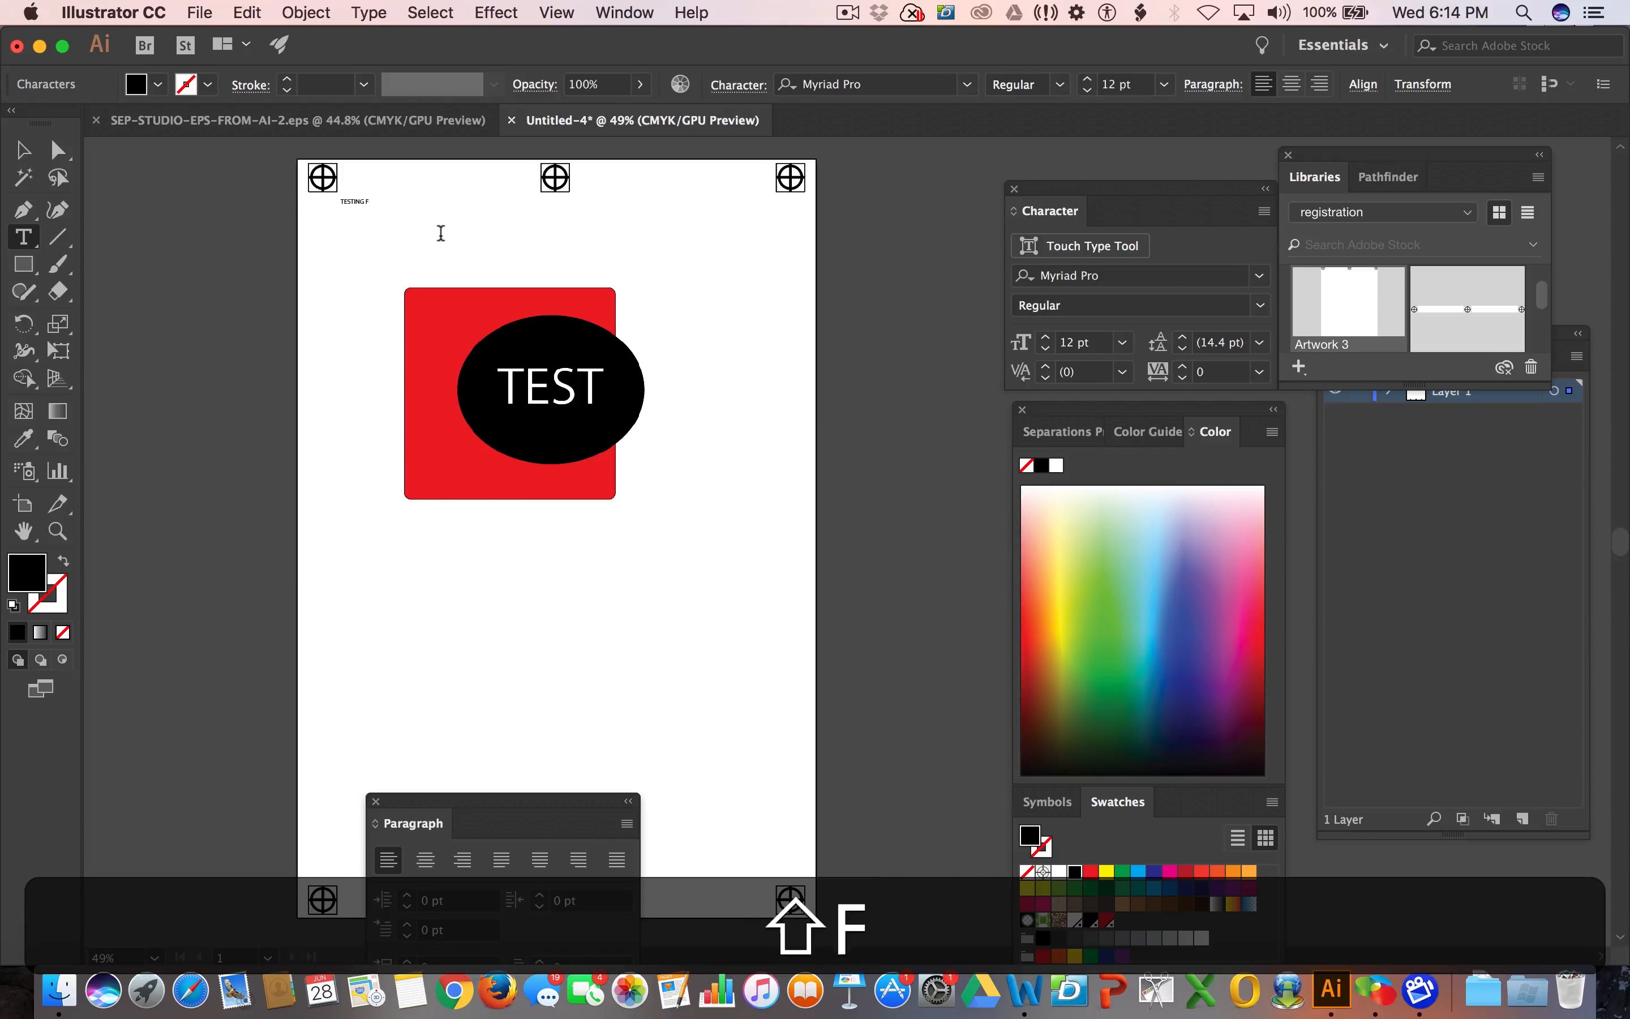
type("OR SEP")
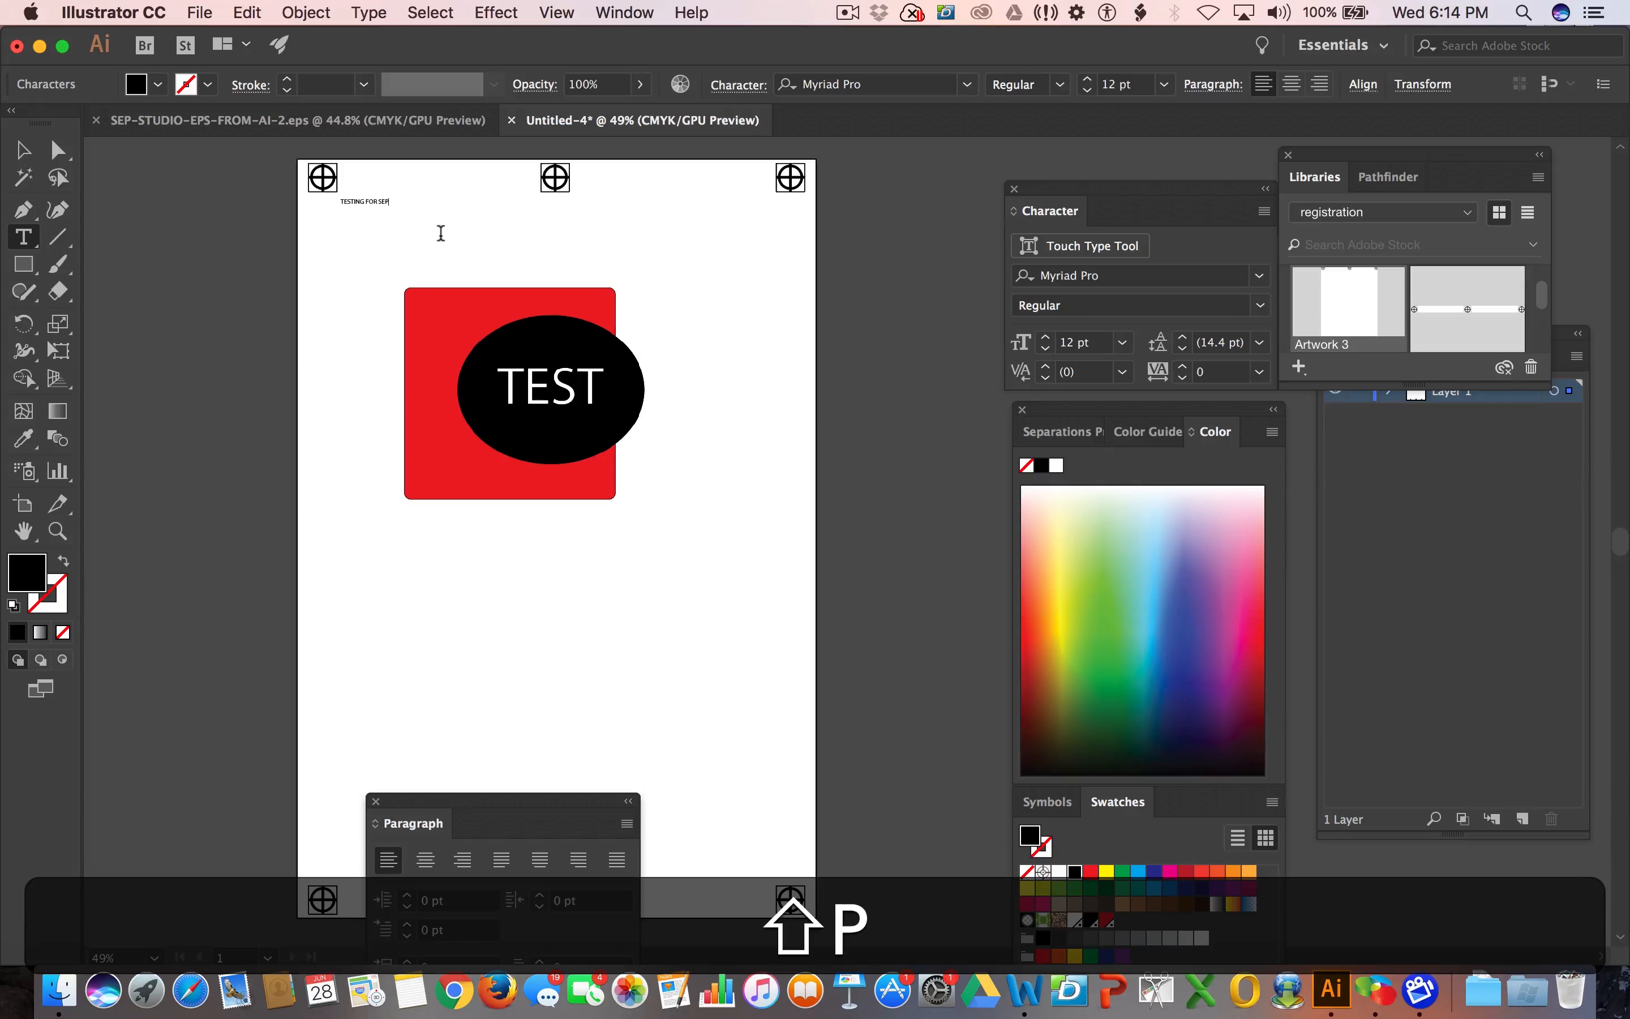
type("ARATION")
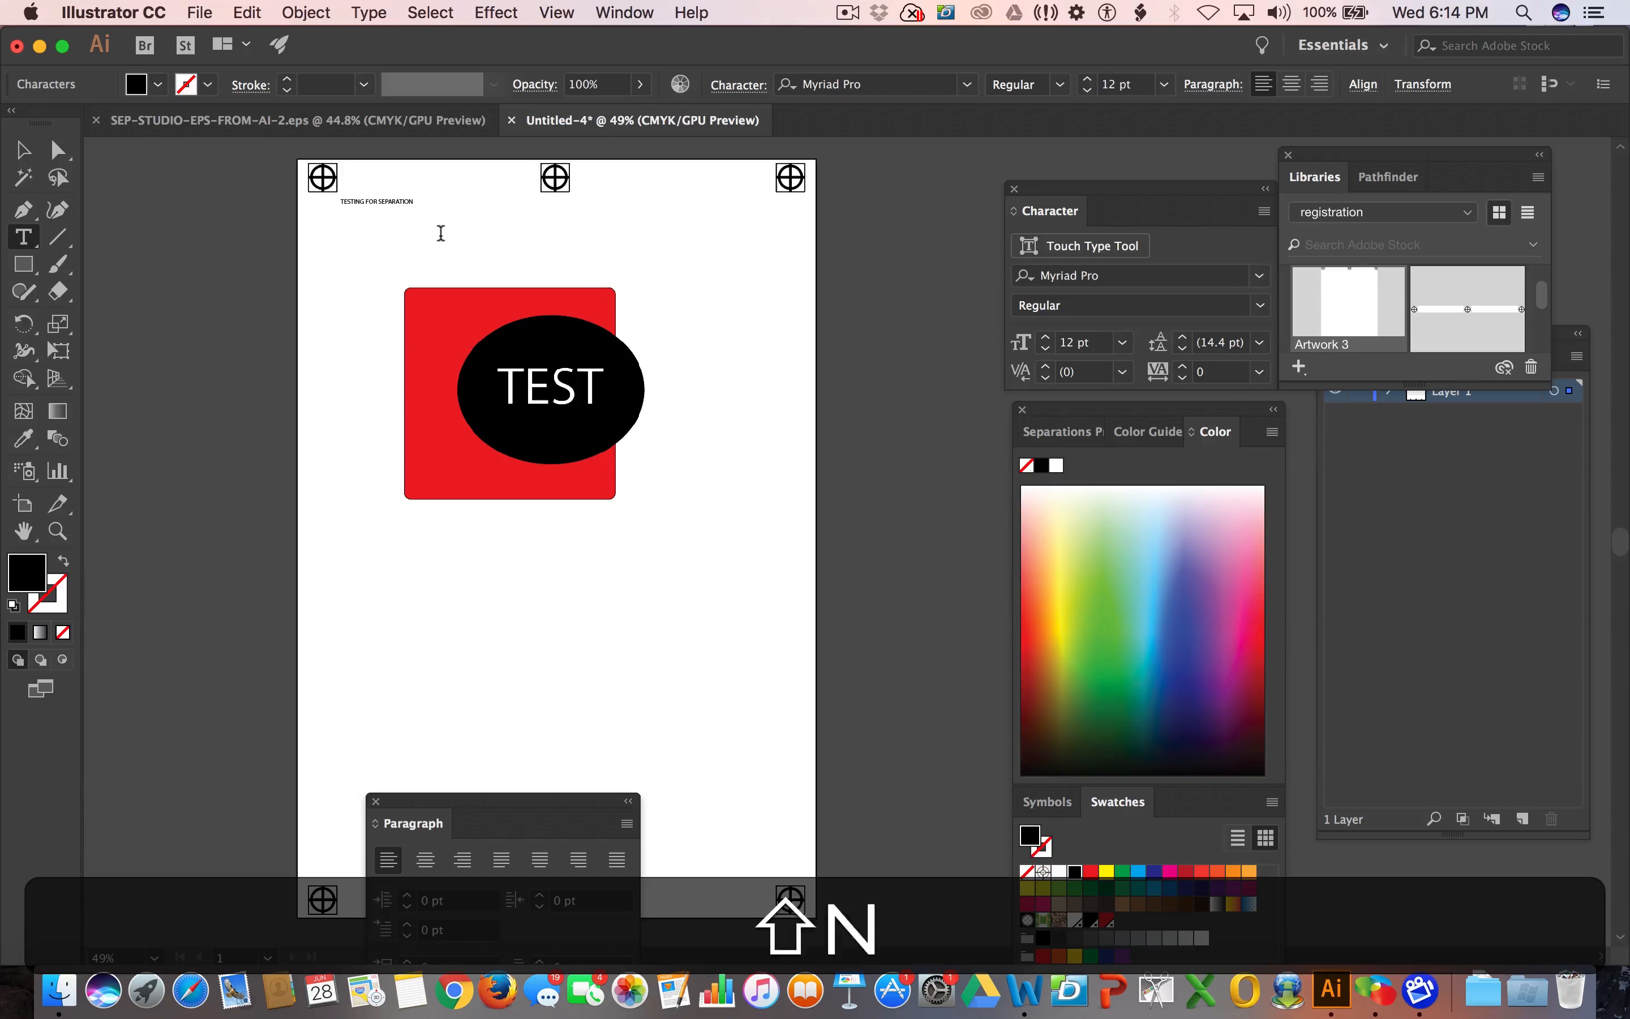
type(" STUDIO")
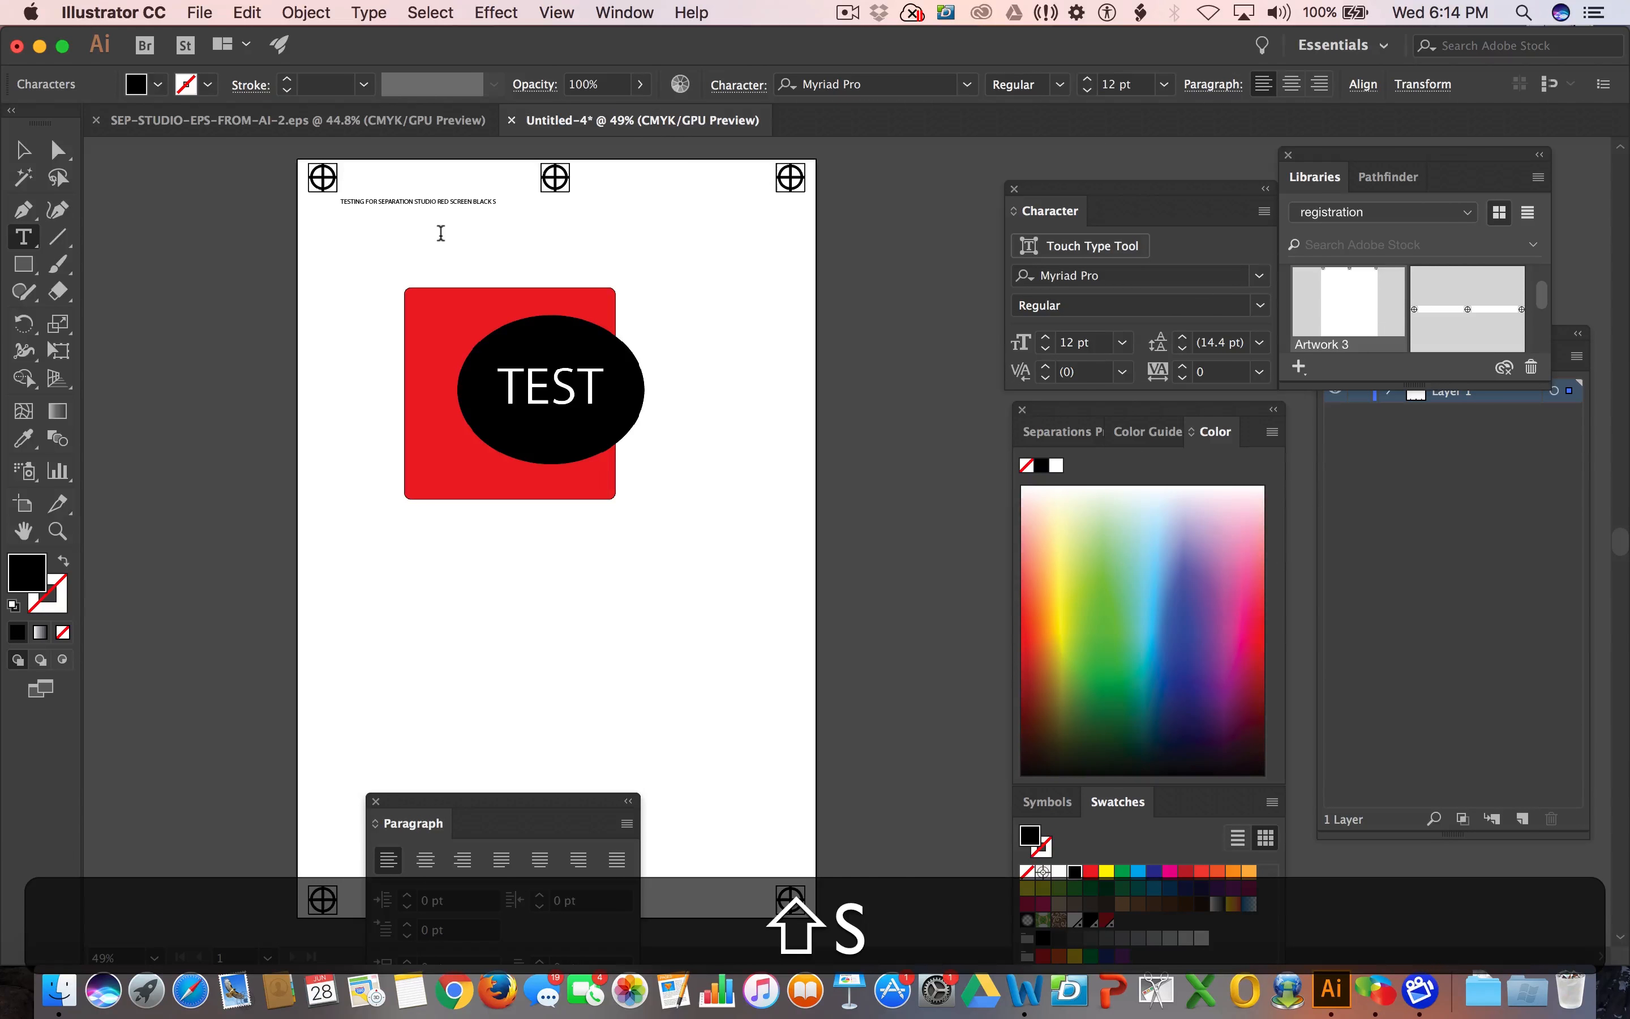
type("RED SCREEN BLACK SCREEN ")
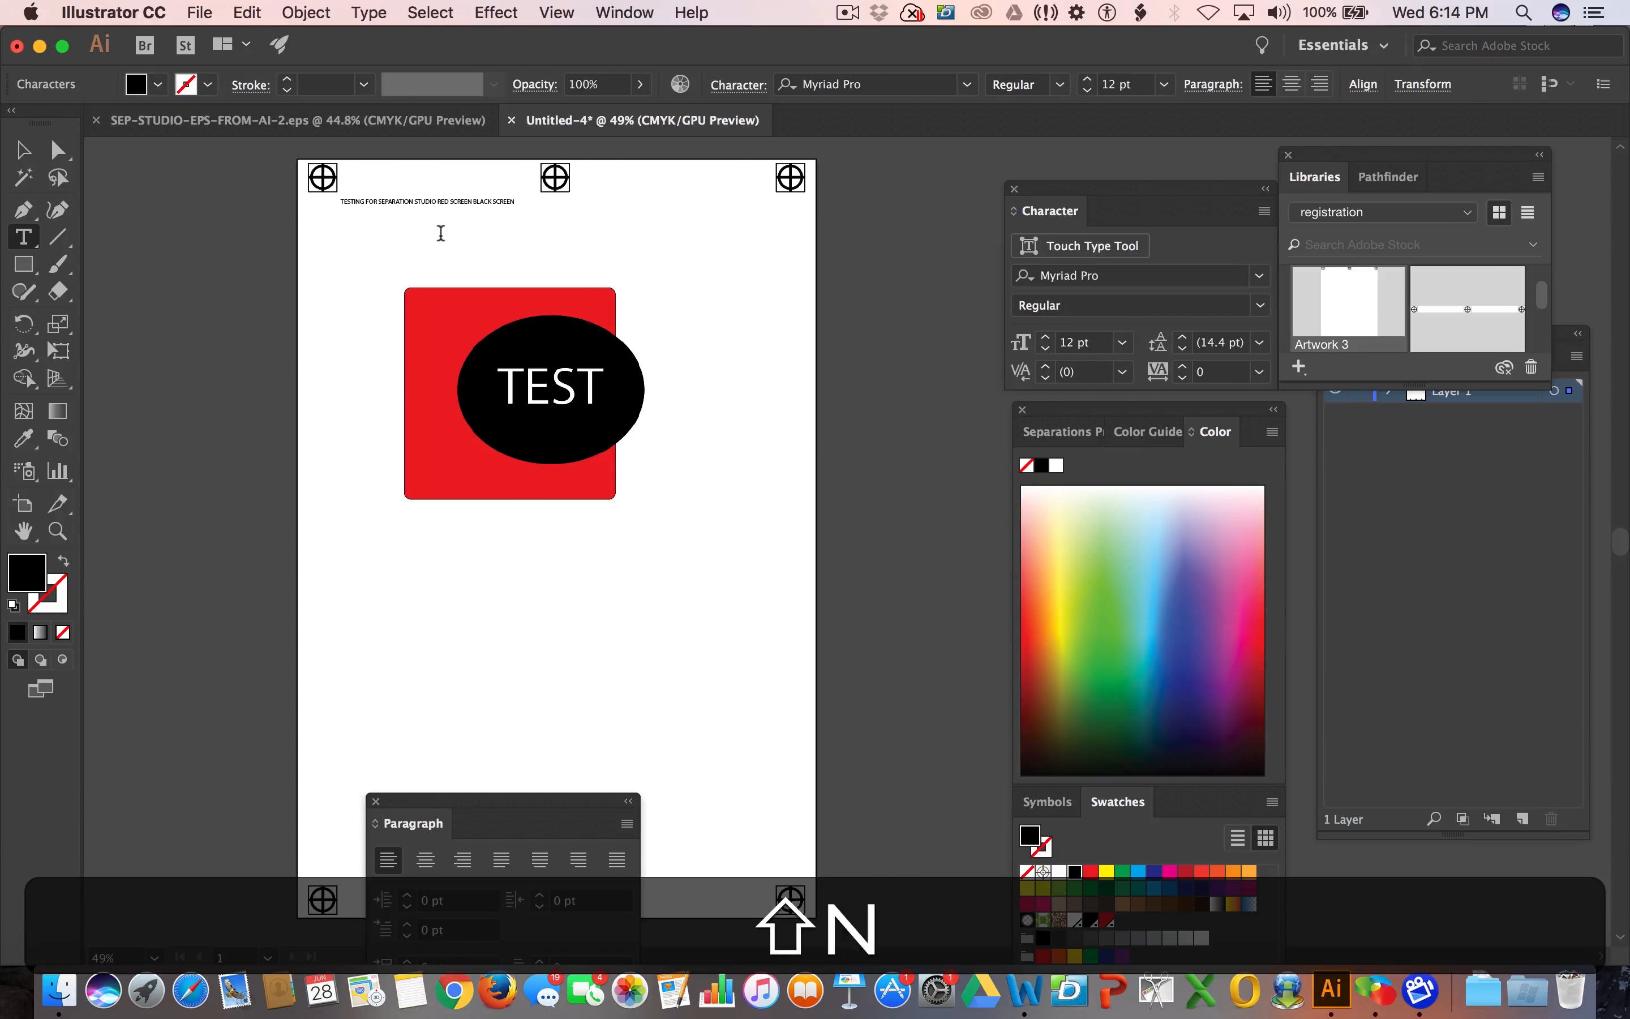
type("WHITE")
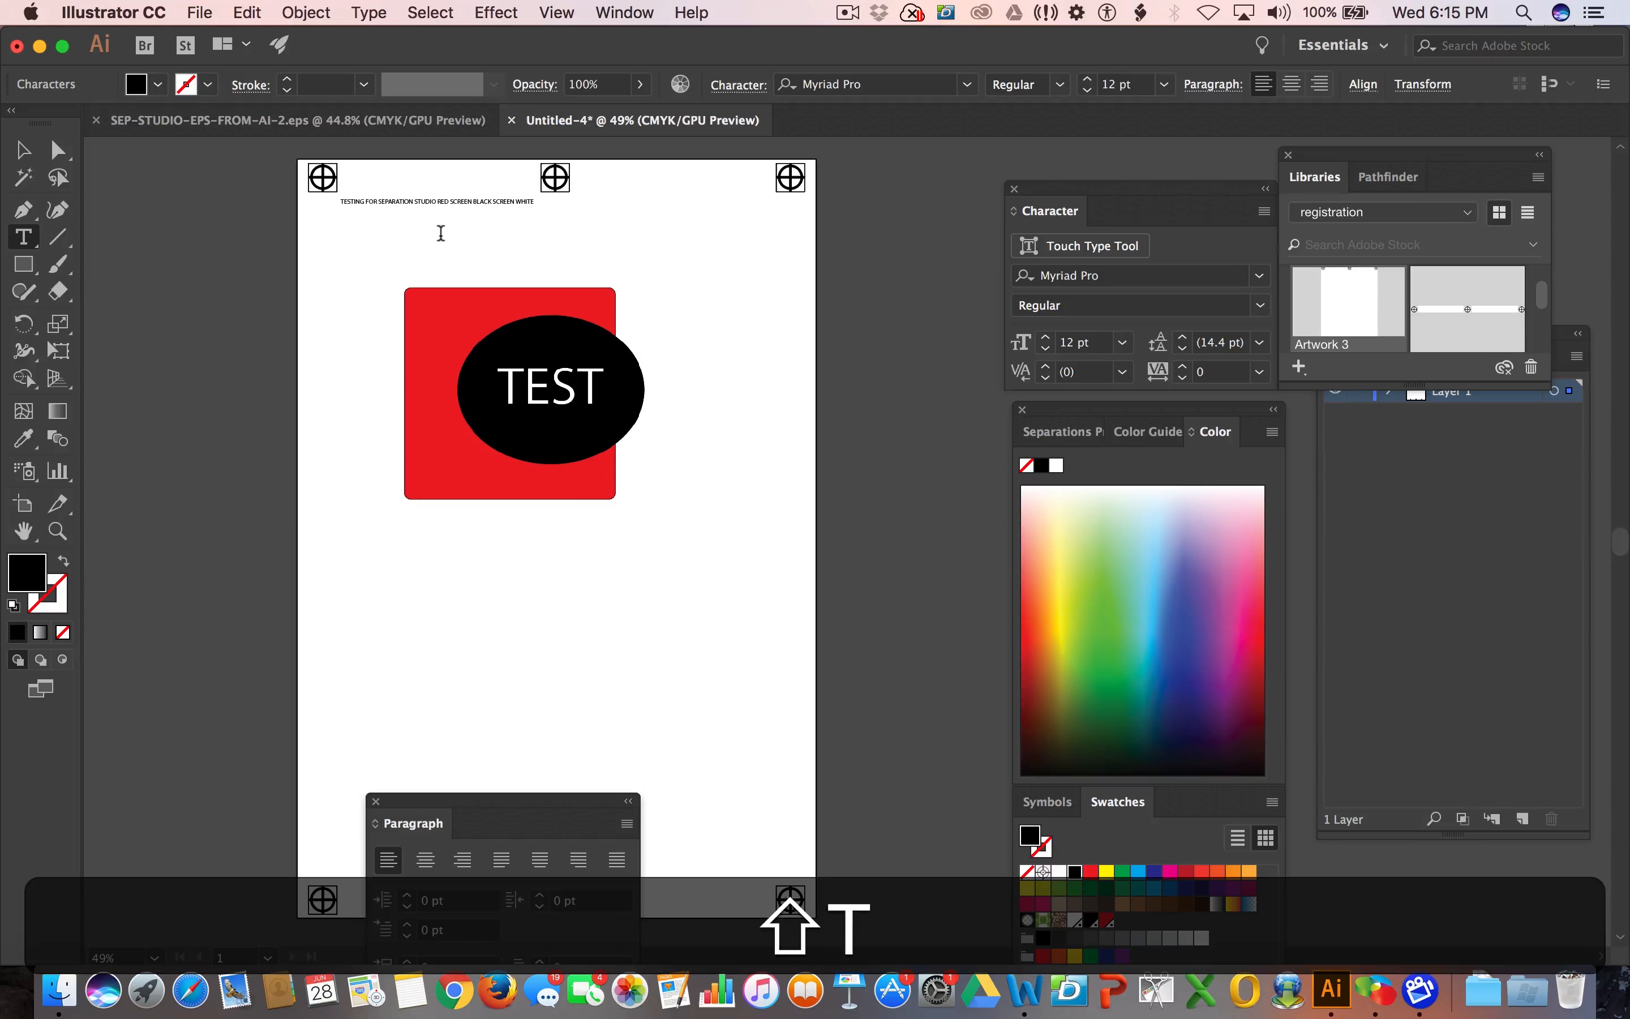
type(" UNDERBASE")
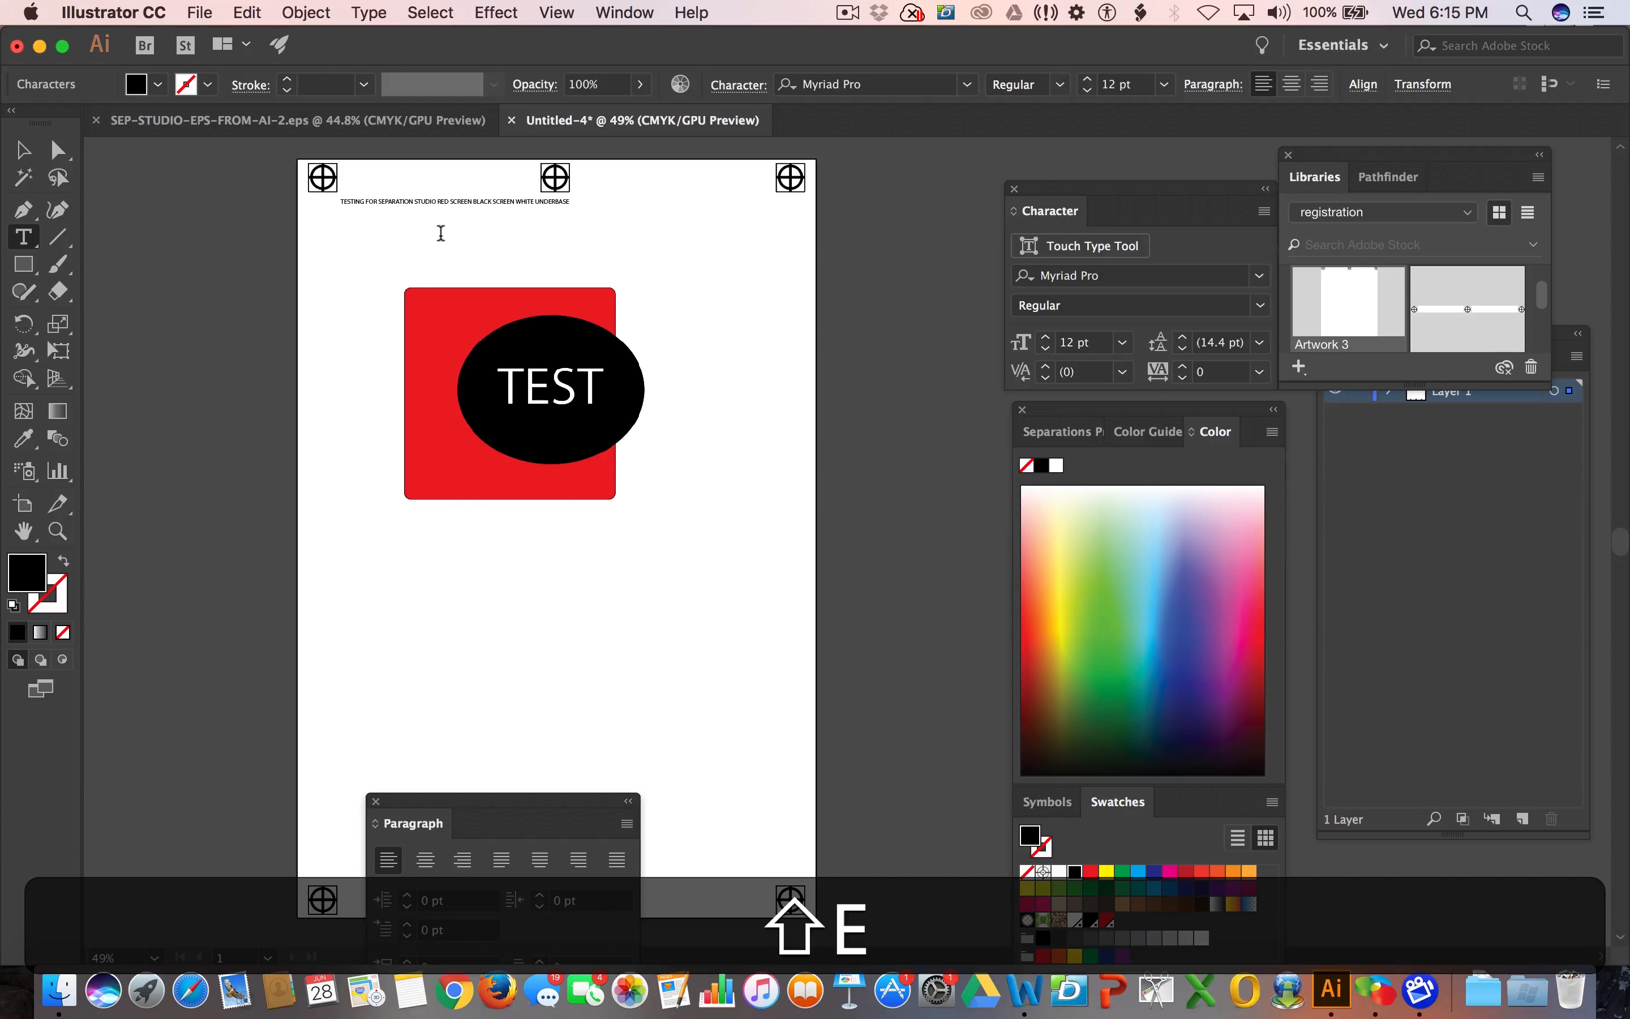
Set the font size of the whole text line to 23 pt.
key("super+shift+a")
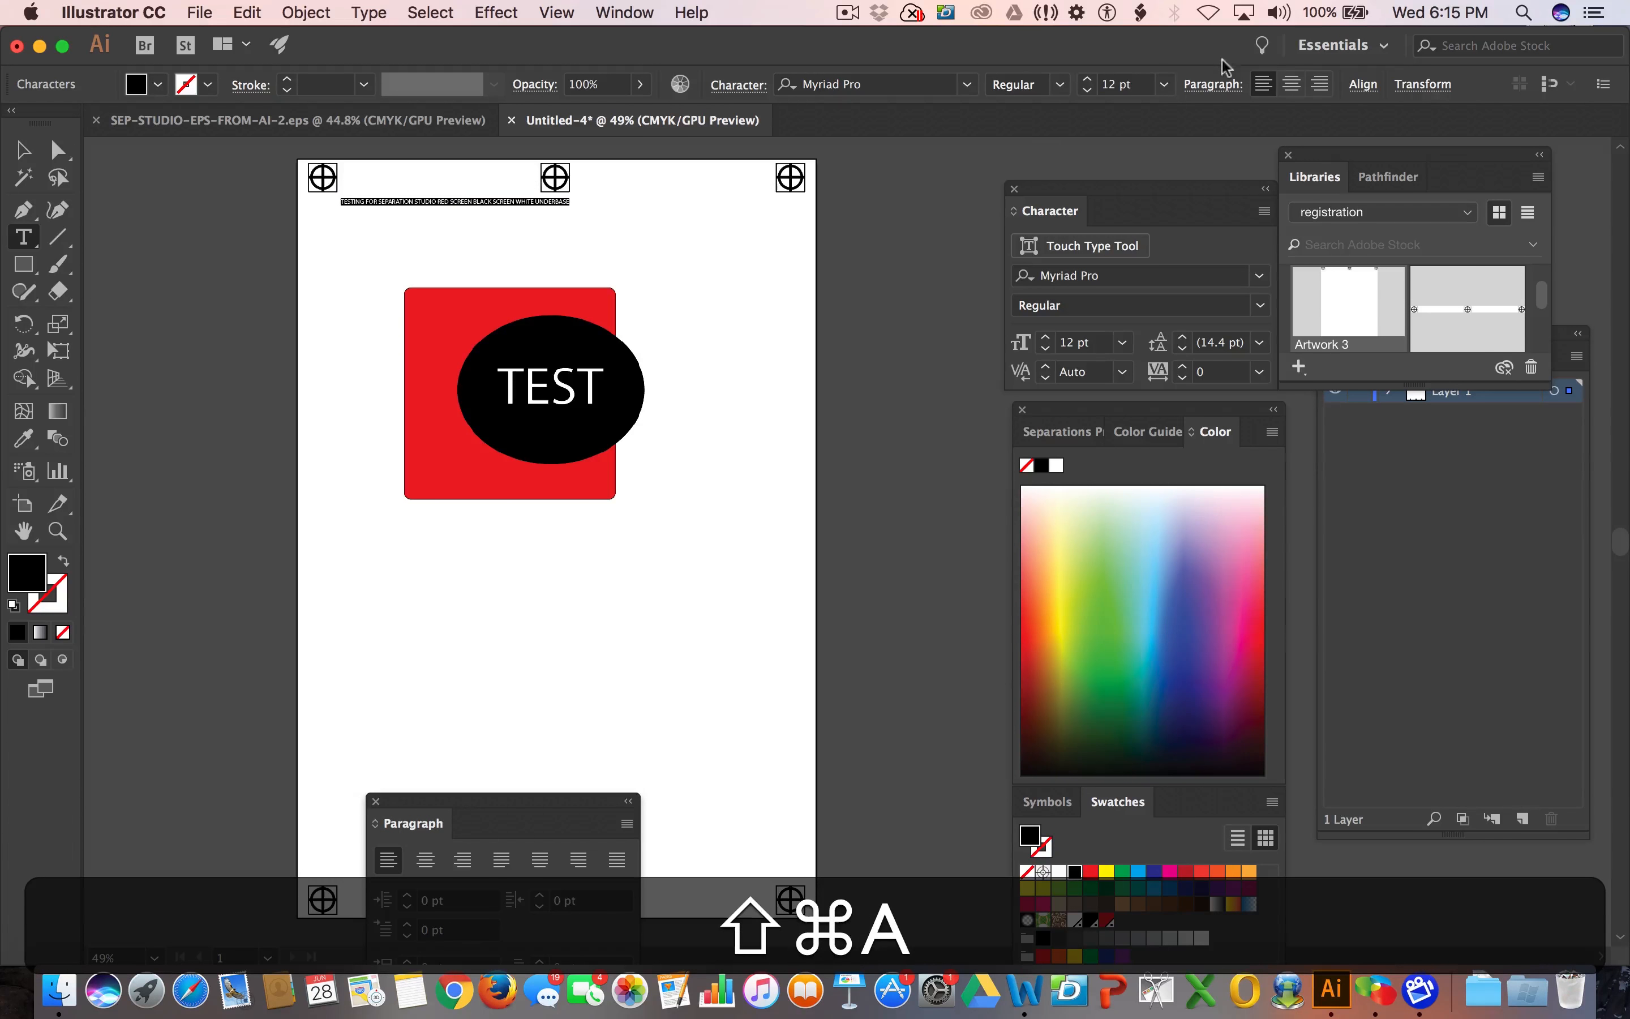
left_click(1087, 80)
left_click(1087, 80)
left_click(1087, 80)
left_click(1086, 81)
left_click(1087, 81)
left_click(1087, 80)
left_click(1086, 81)
left_click(1087, 80)
left_click(1087, 80)
left_click(1087, 80)
left_click(1087, 81)
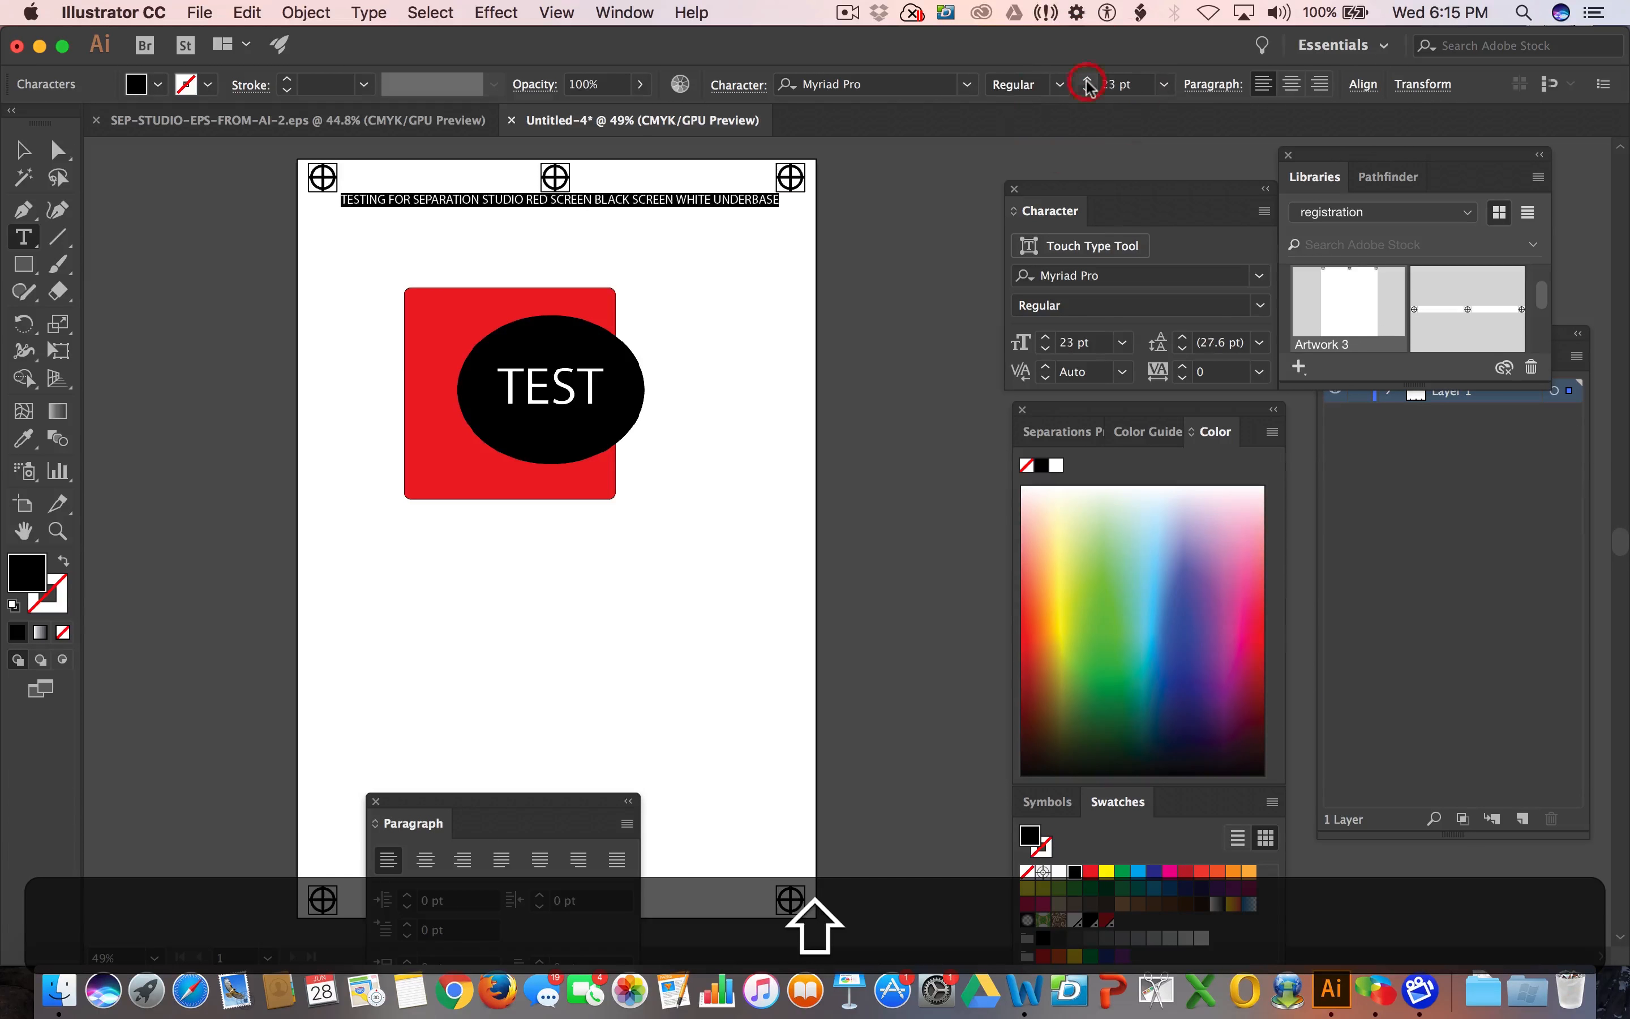
Fill the words "TESTING FOR SEPARATION STUDIO" with the Registration swatch.
left_click(505, 204)
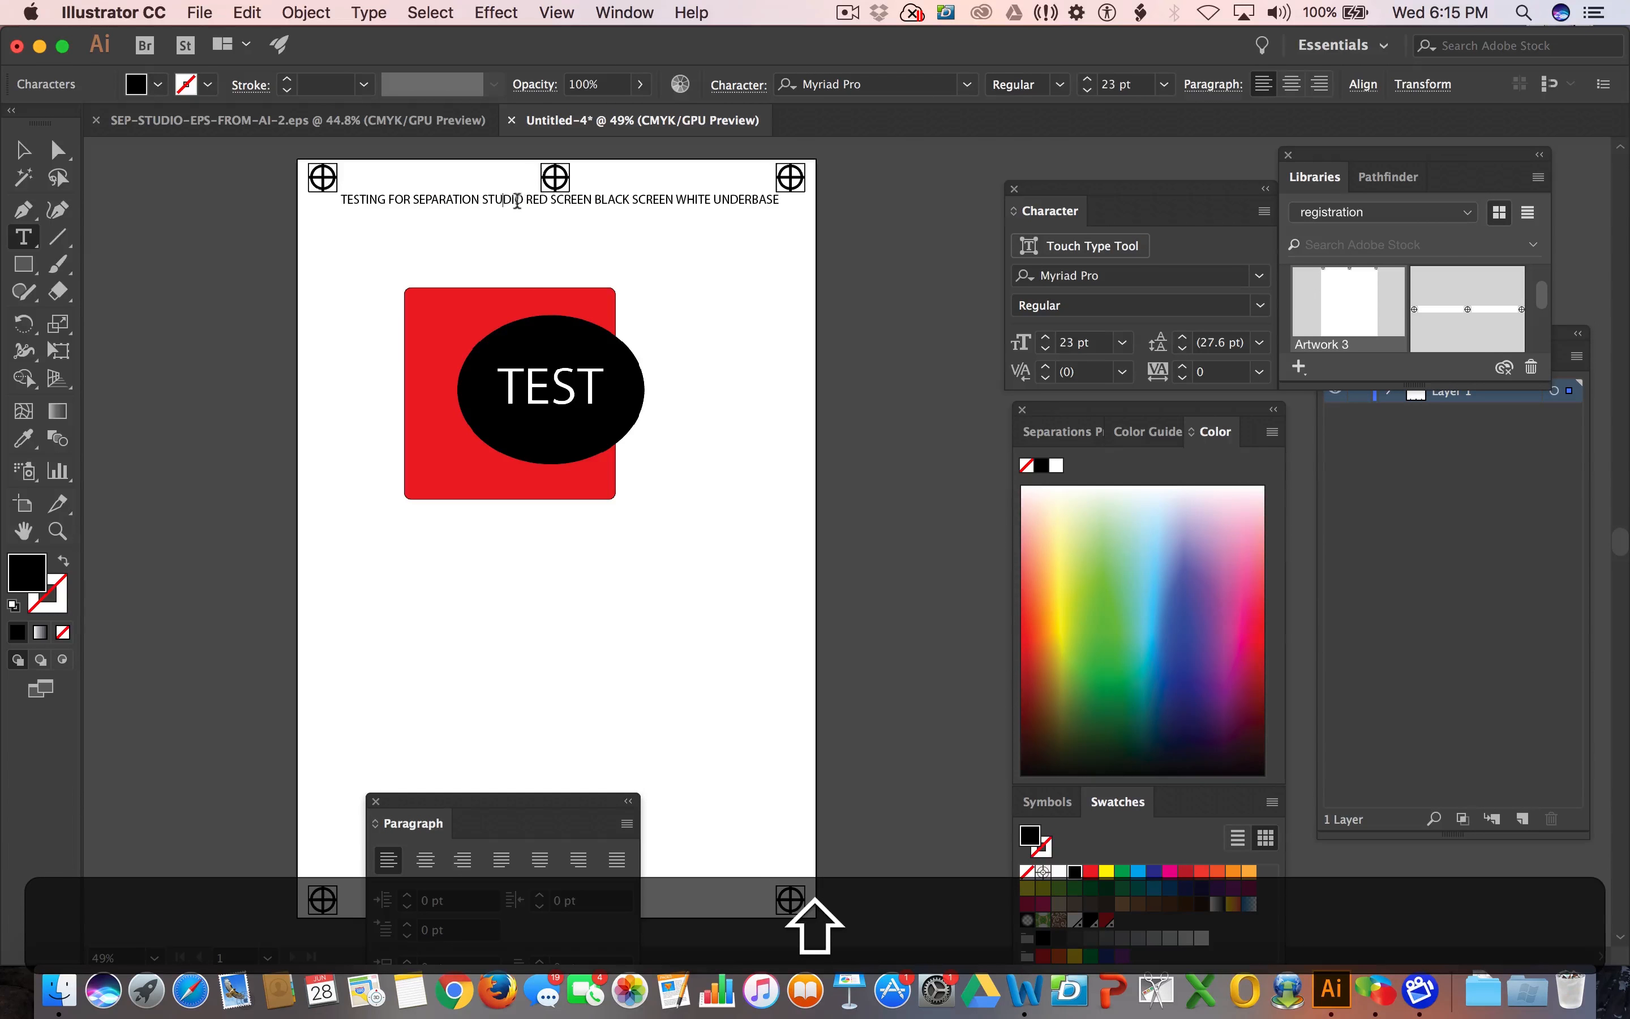
left_click_drag(522, 201, 343, 202)
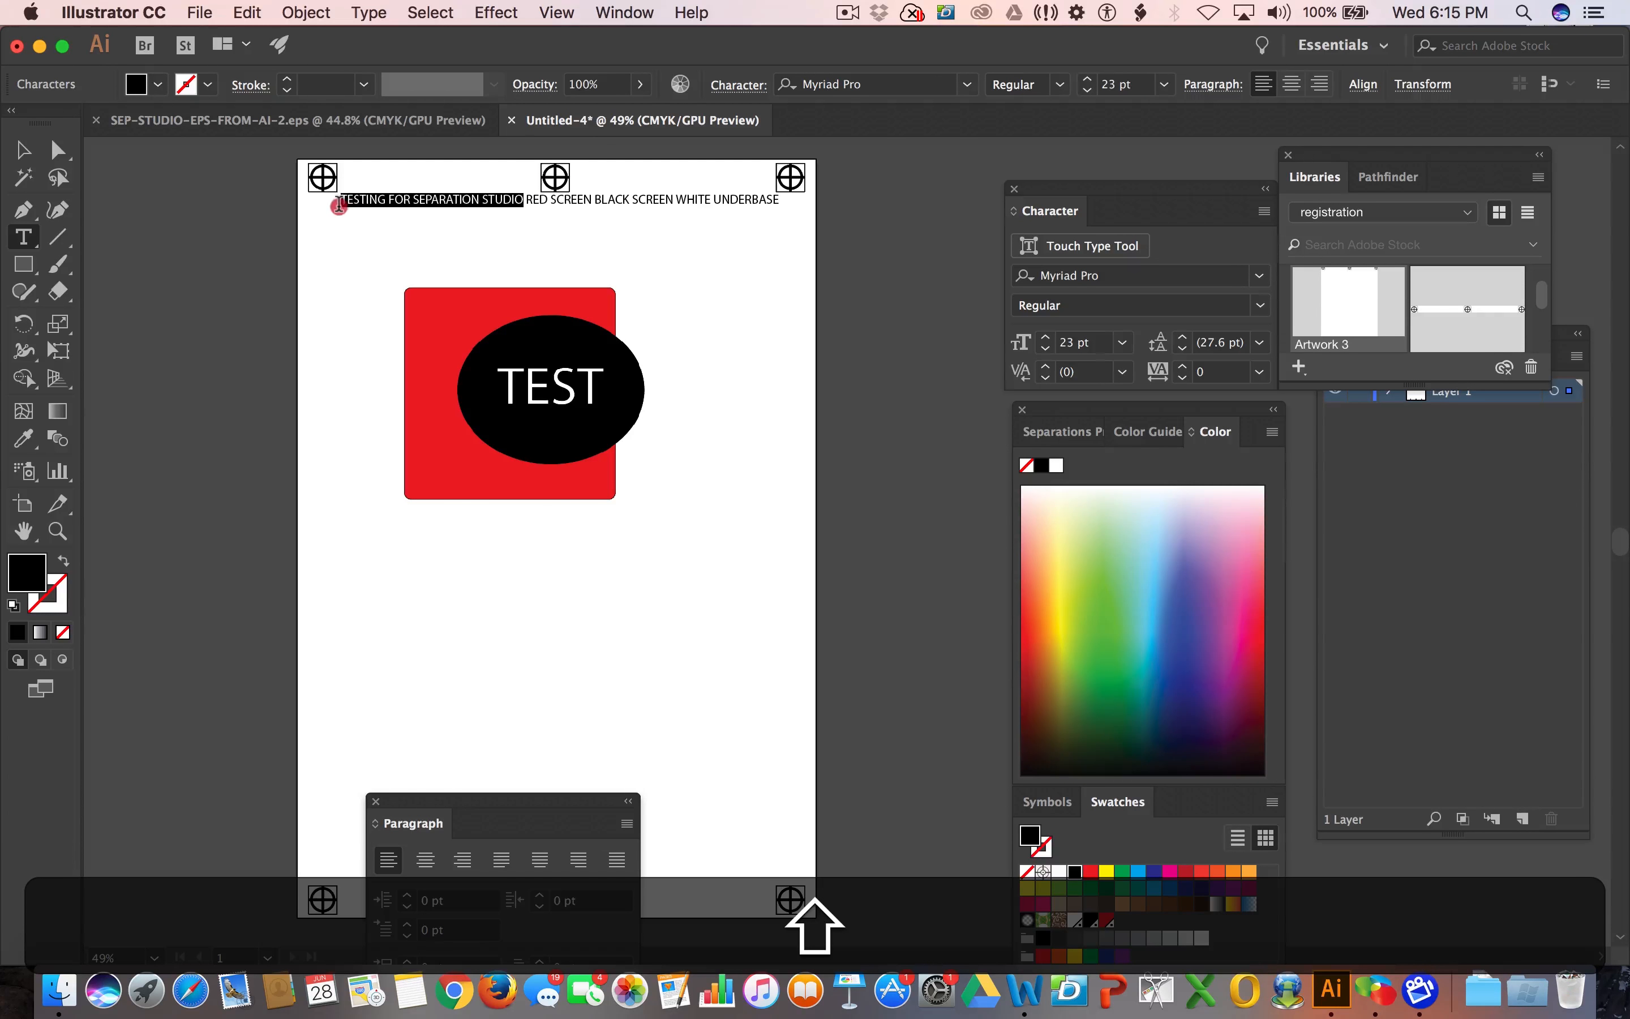
left_click(157, 83)
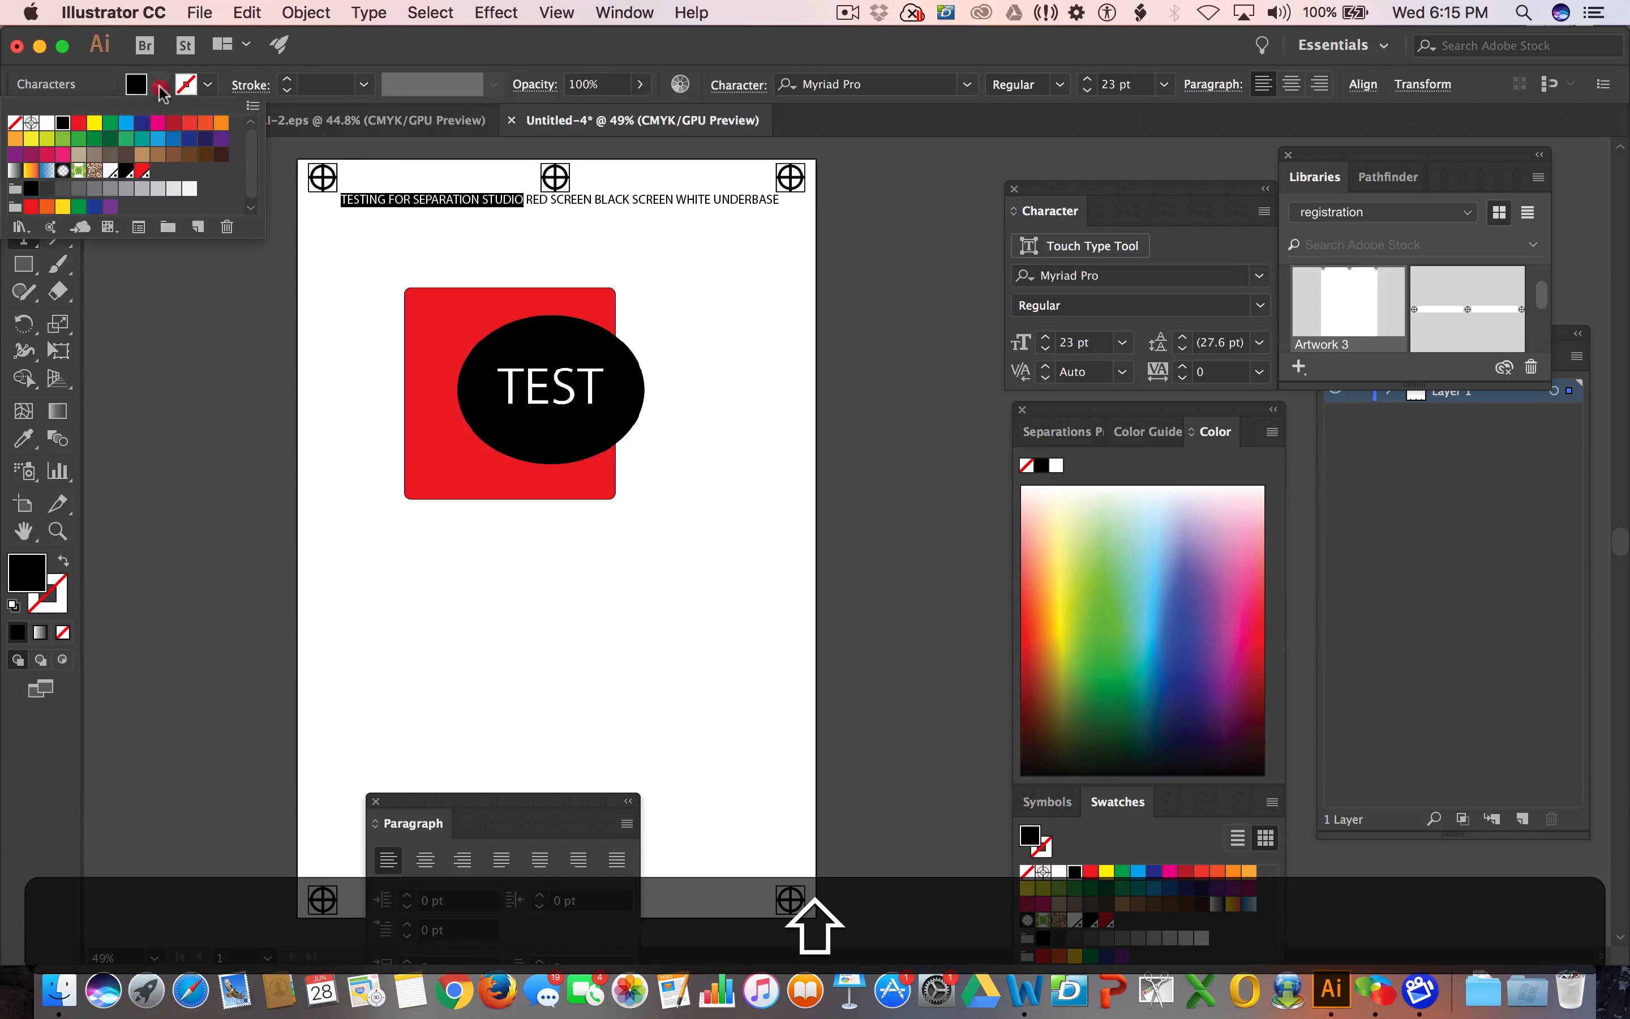
left_click(31, 123)
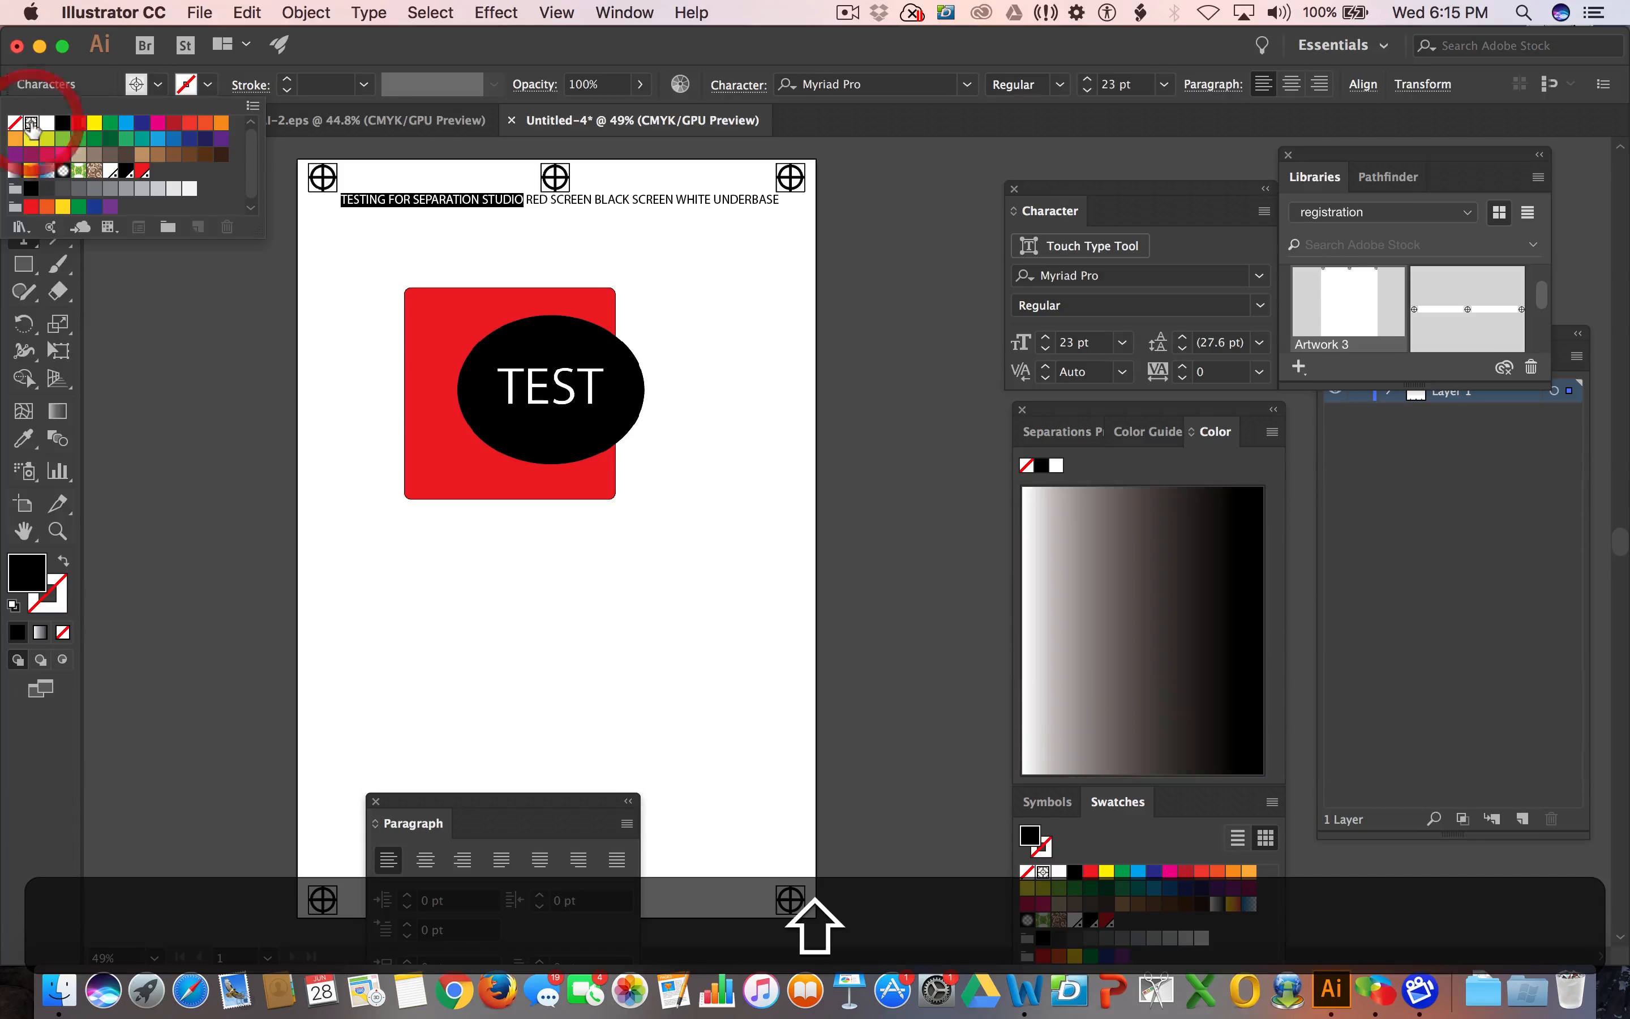
Fill "RED SCREEN" with the red spot swatch and "BLACK SCREEN" with the black spot swatch.
left_click(599, 199)
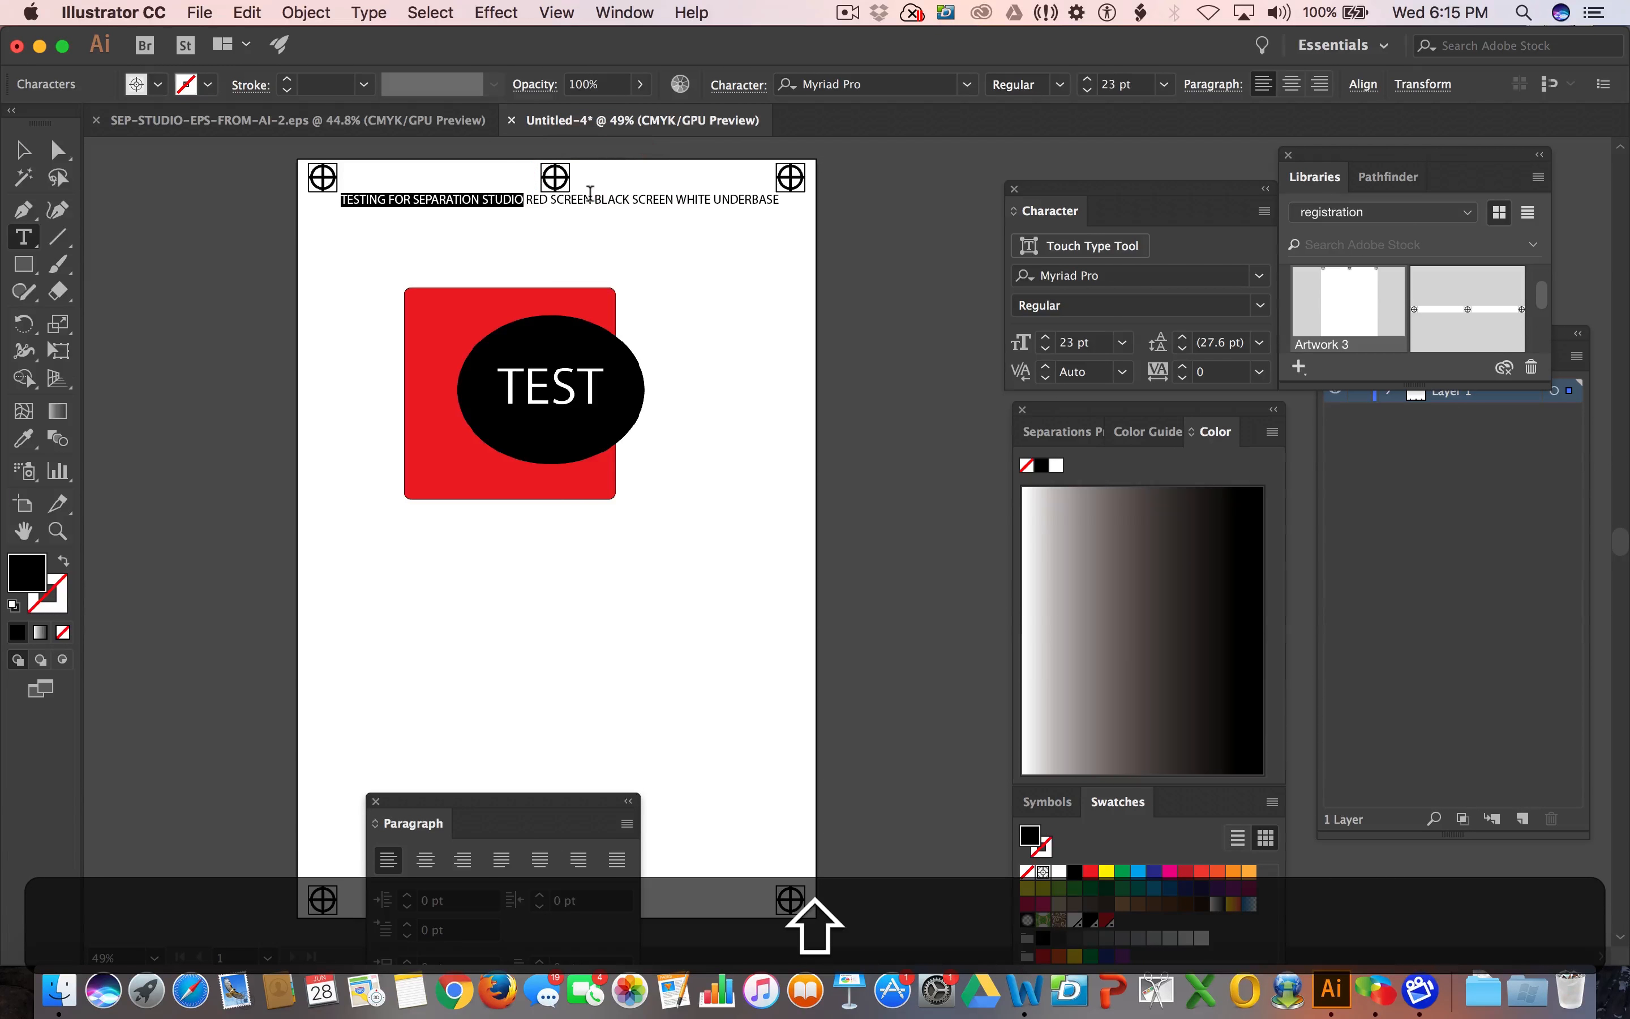
left_click_drag(595, 197, 525, 199)
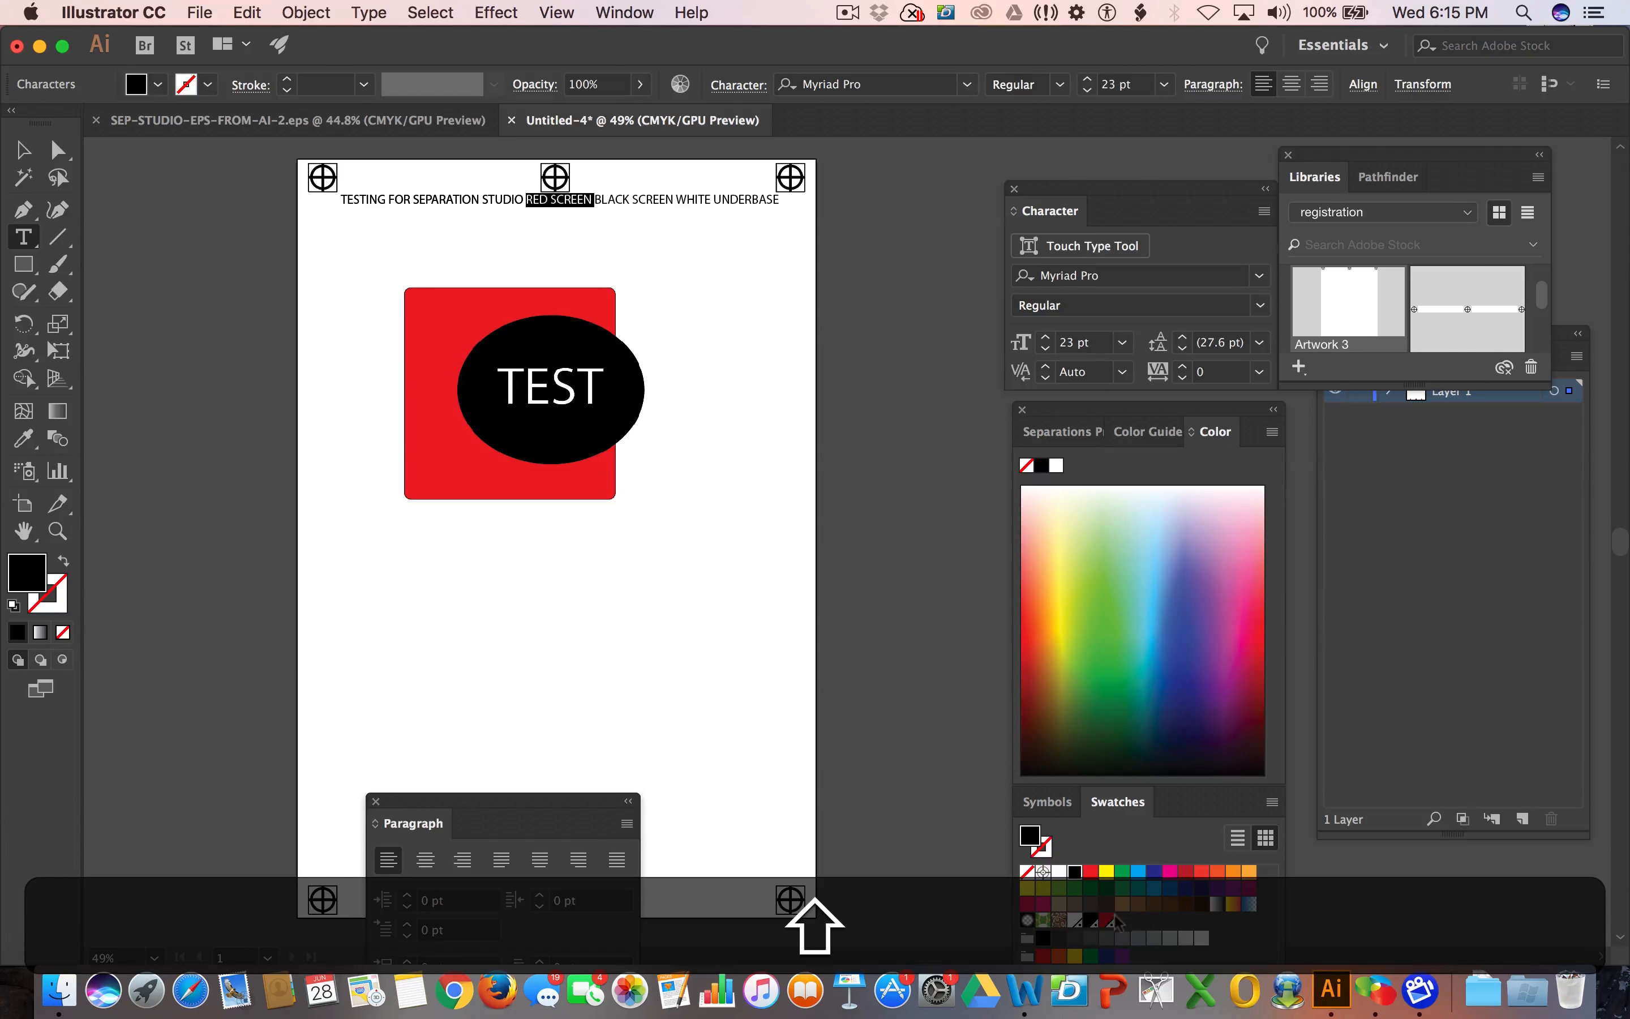
left_click(1109, 922)
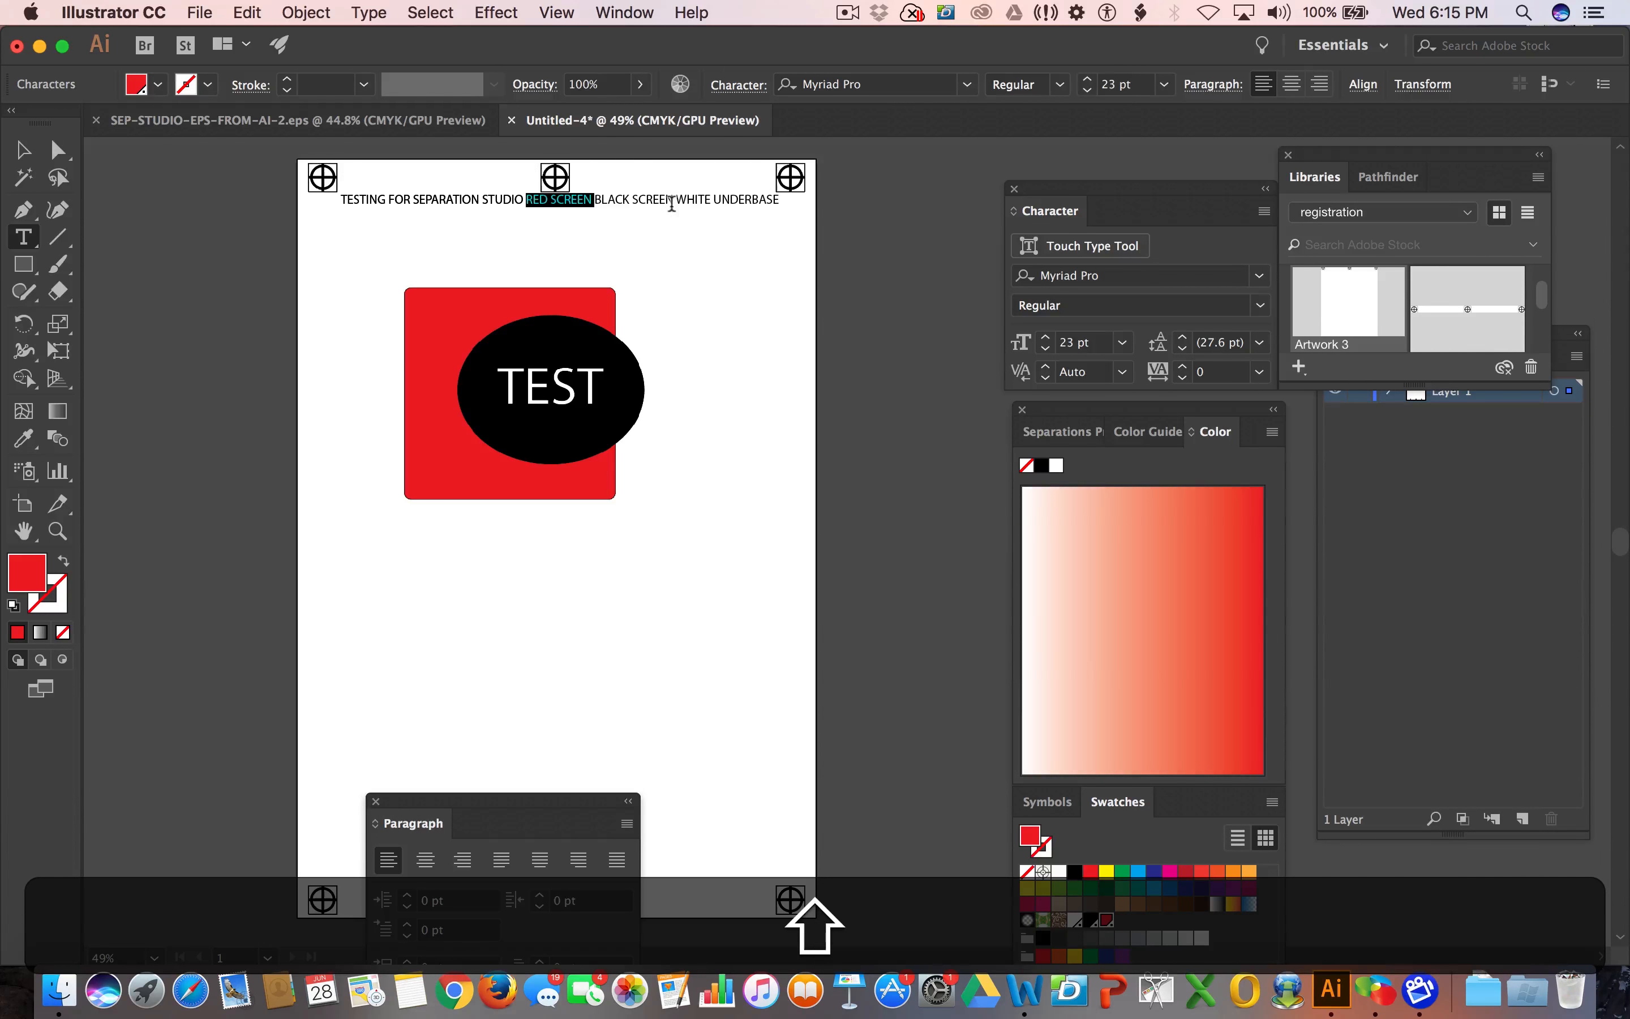
left_click_drag(674, 202, 595, 201)
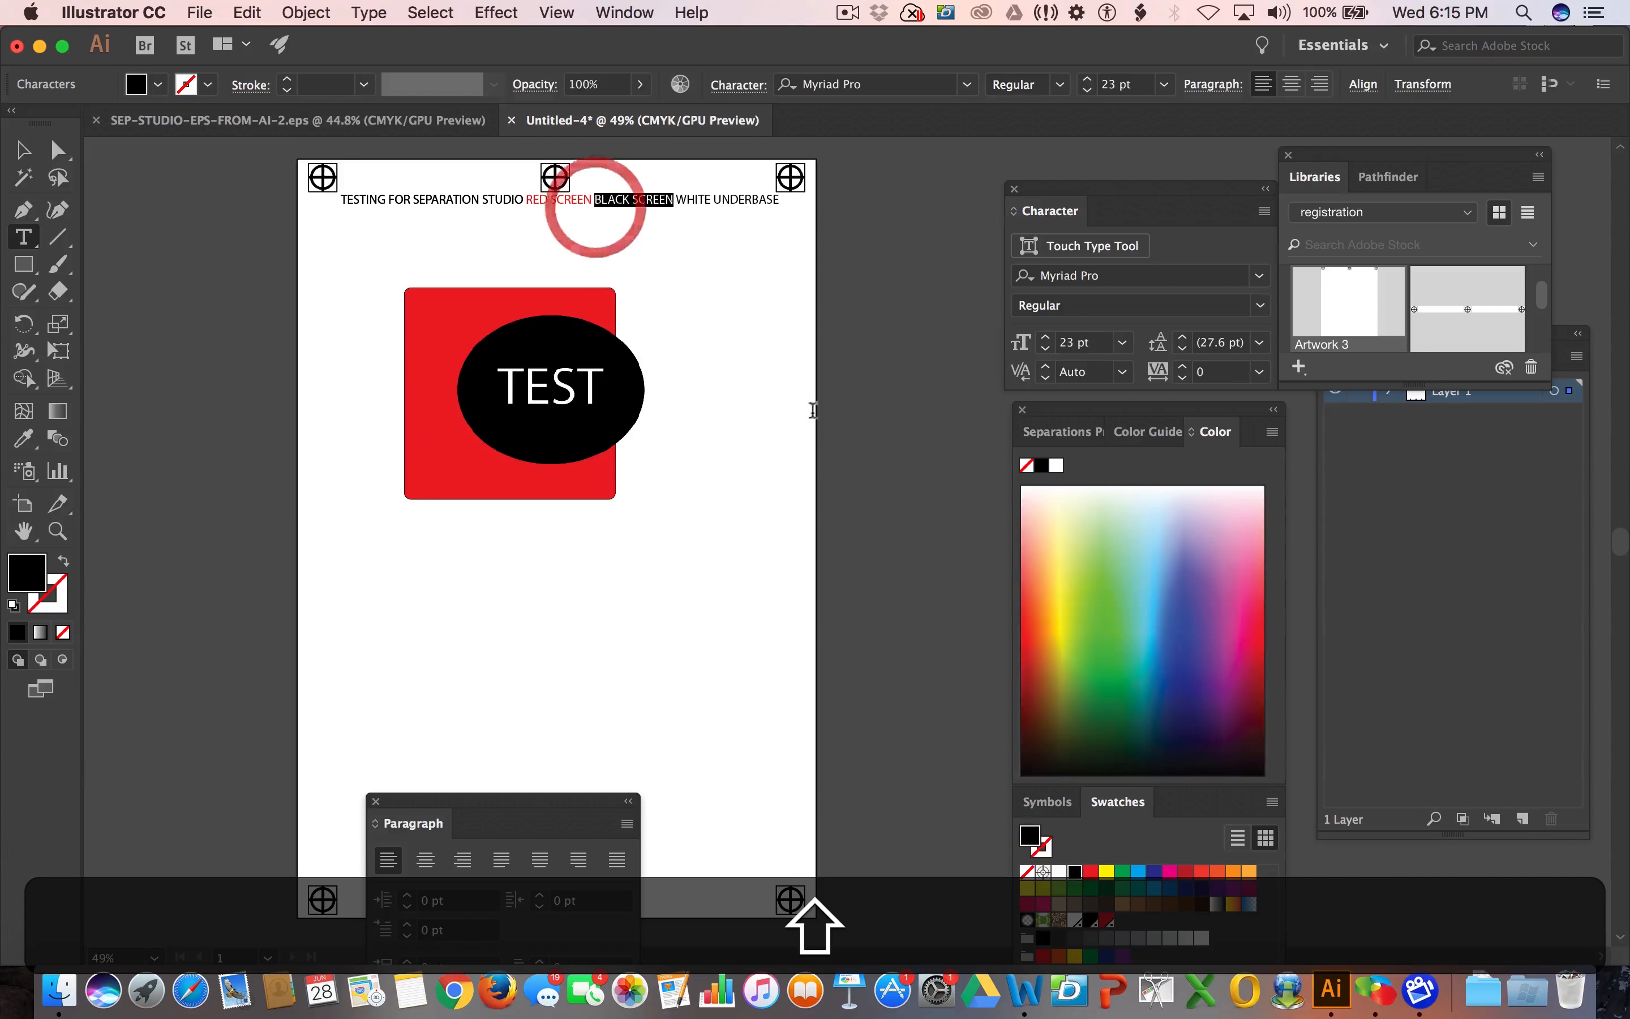
left_click(1091, 920)
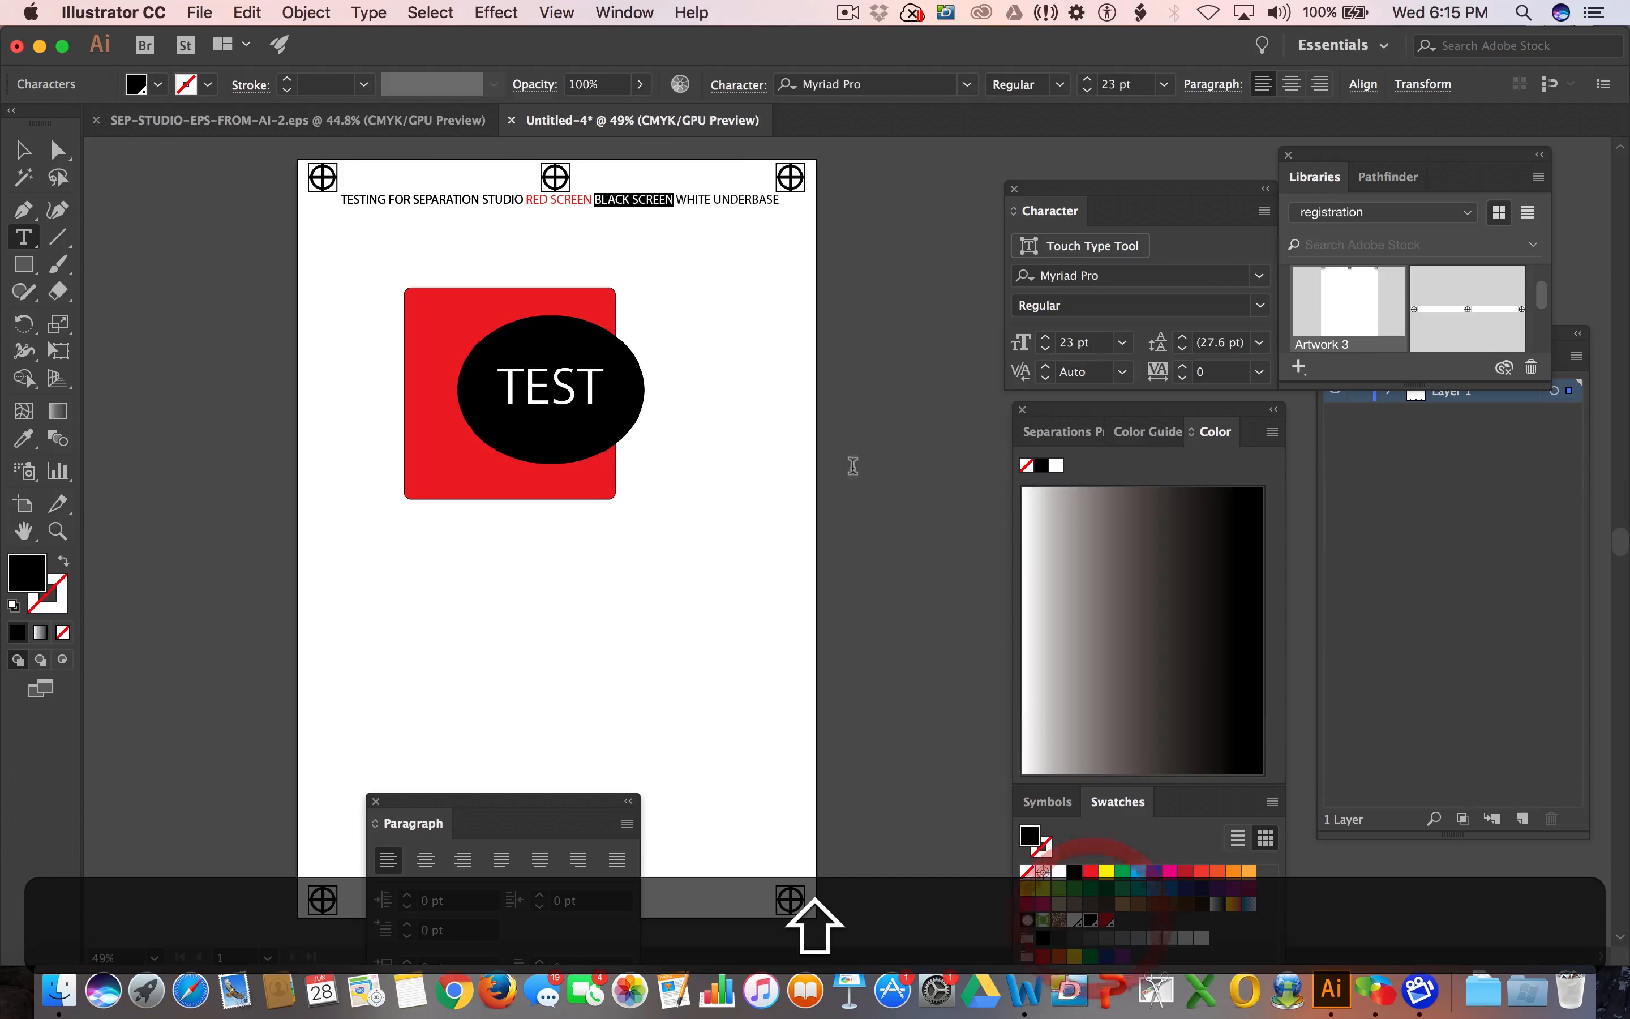
Fill "WHITE UNDERBASE" with the white spot swatch and finish editing the text.
left_click_drag(730, 201, 674, 201)
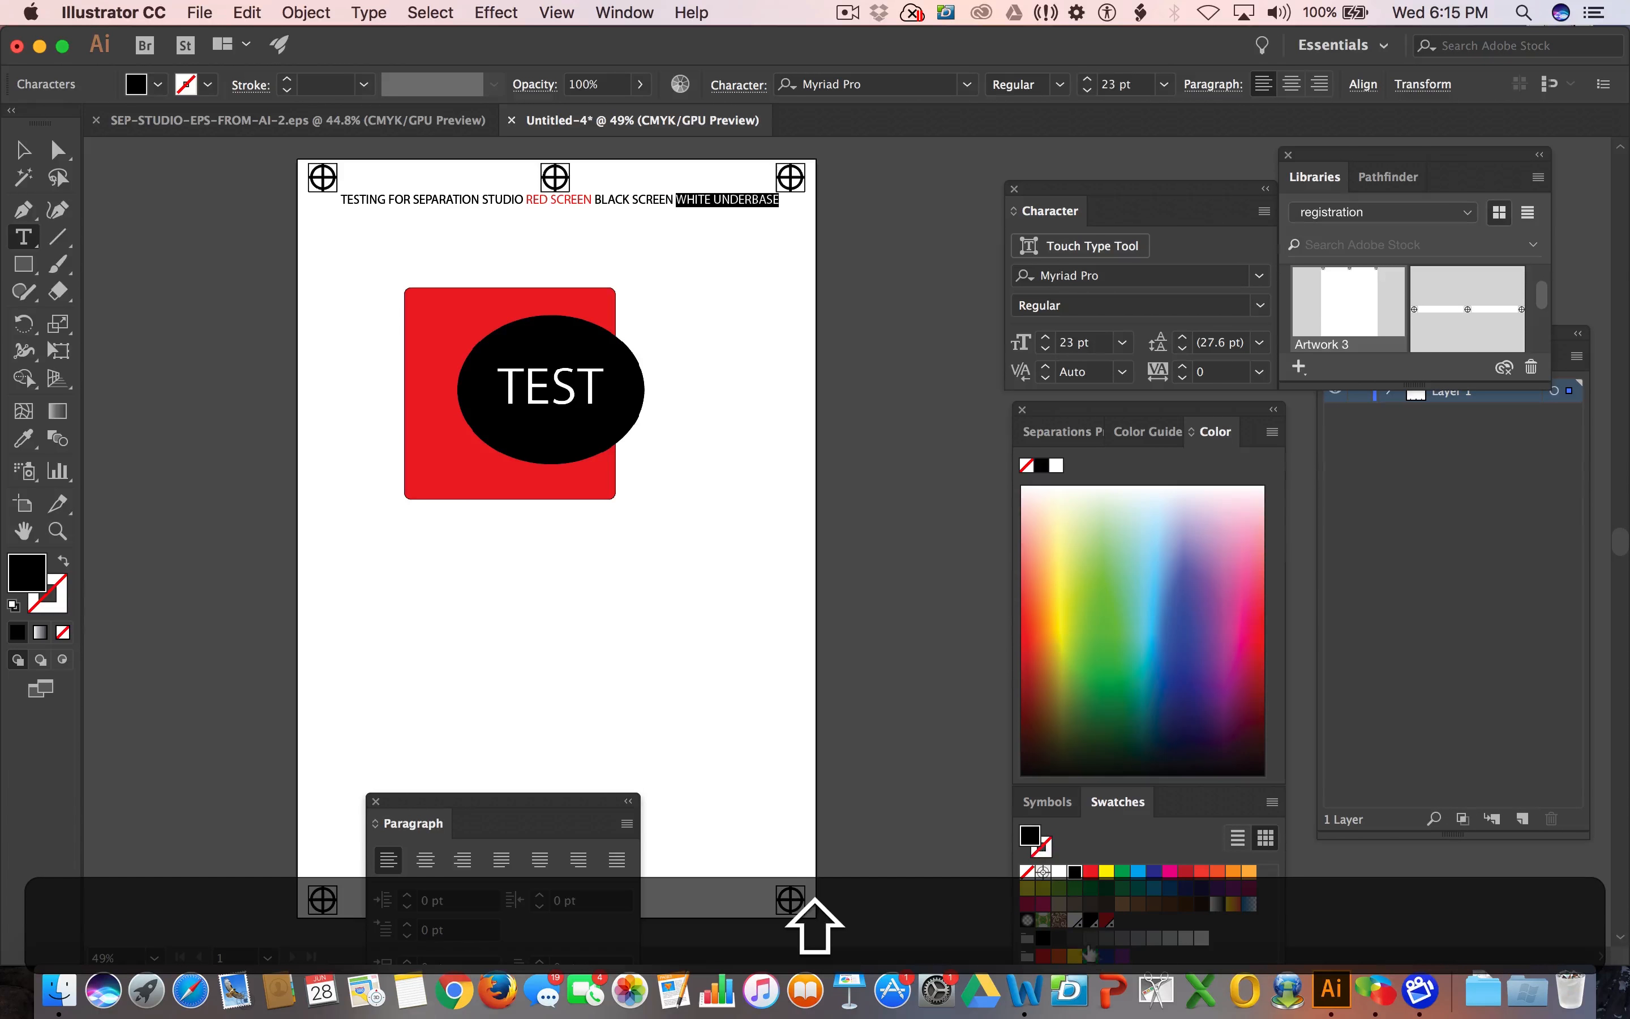
left_click(1074, 922)
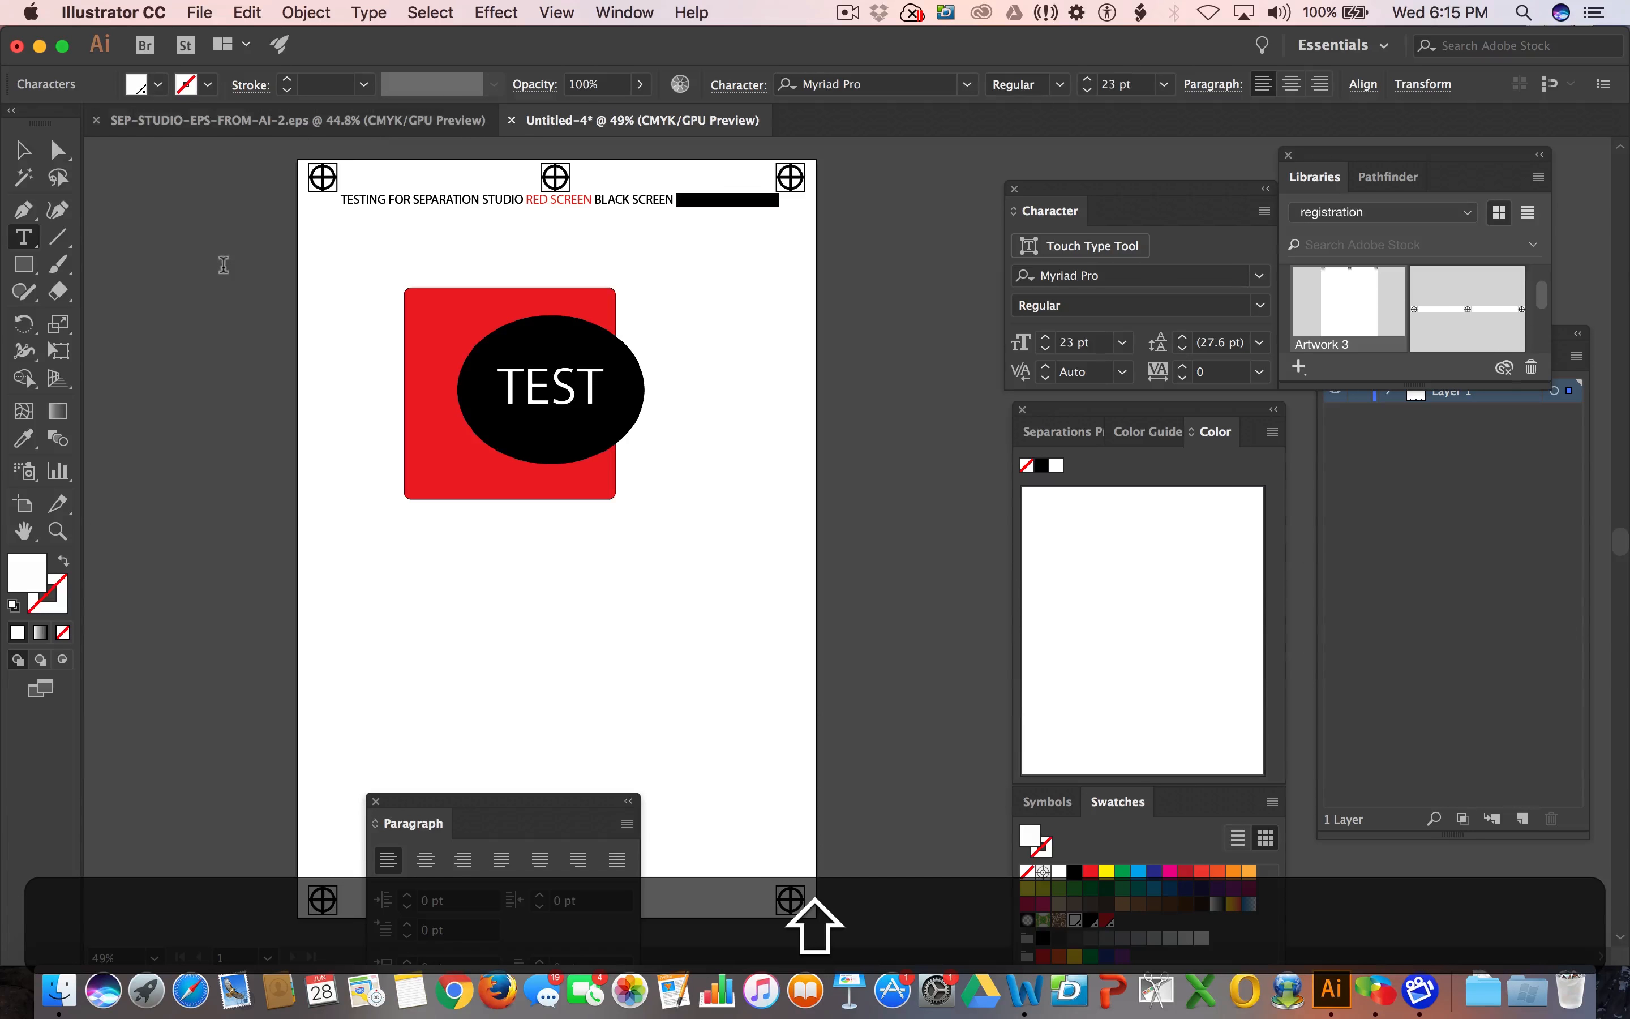
key("Escape")
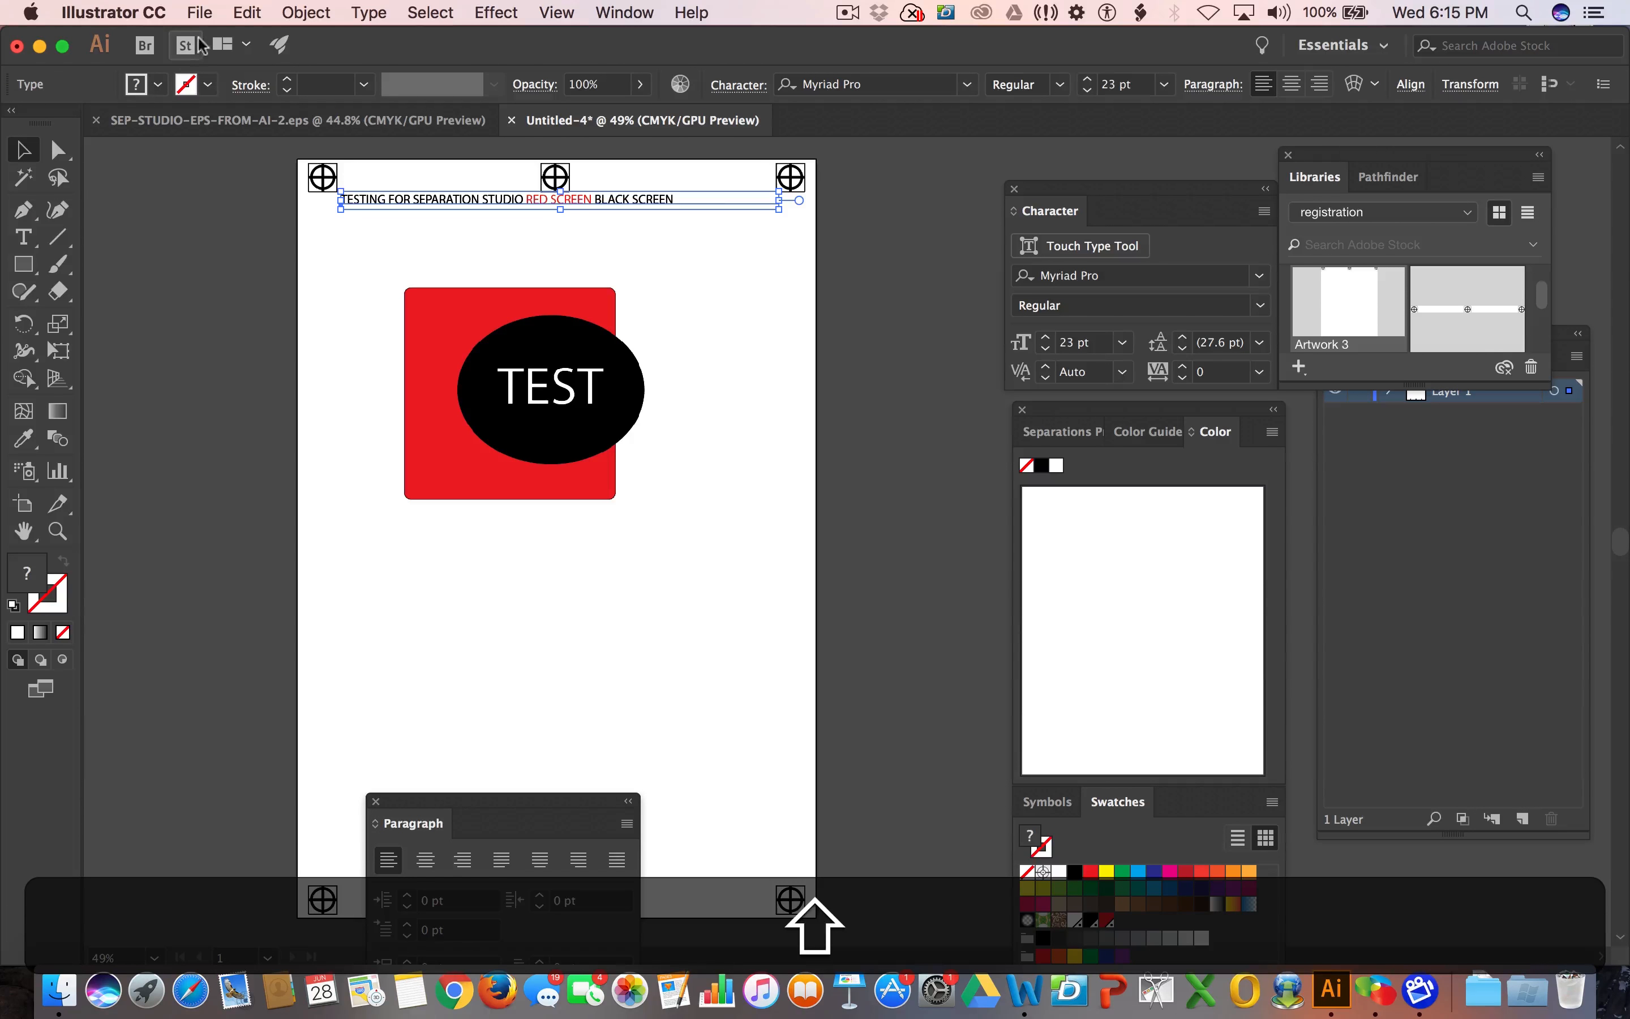
Open the print settings, choose Adobe PostScript File as the printer, and turn on Registration Marks.
left_click(201, 14)
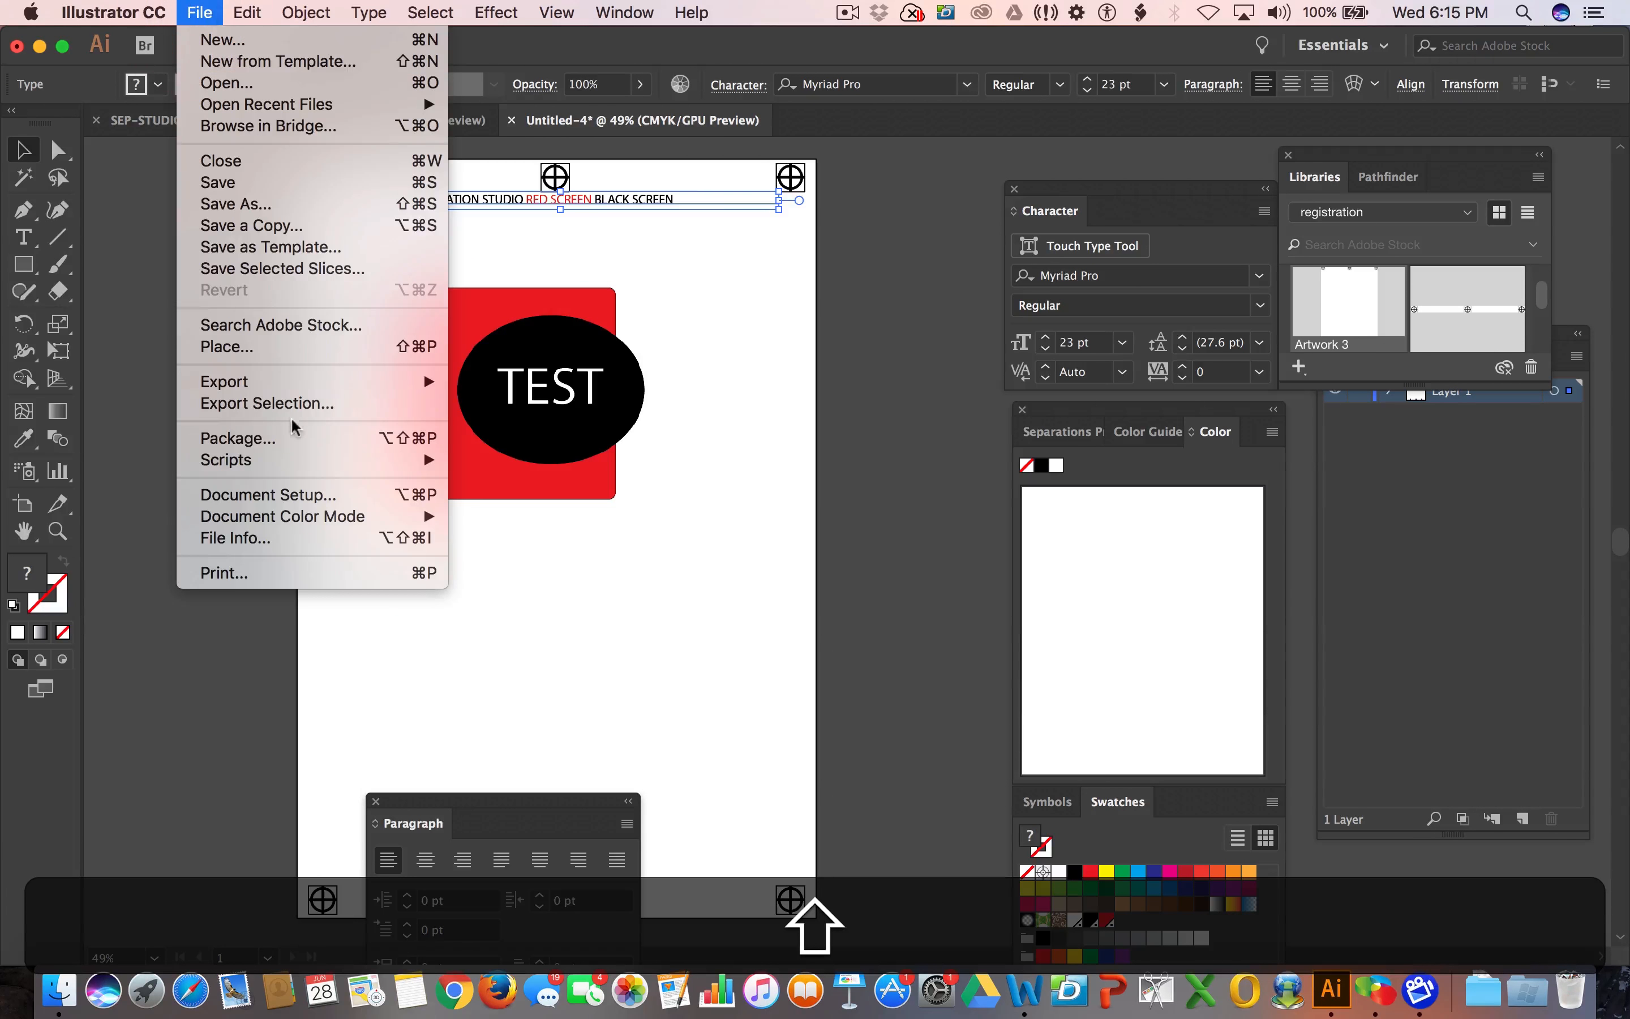
left_click(322, 571)
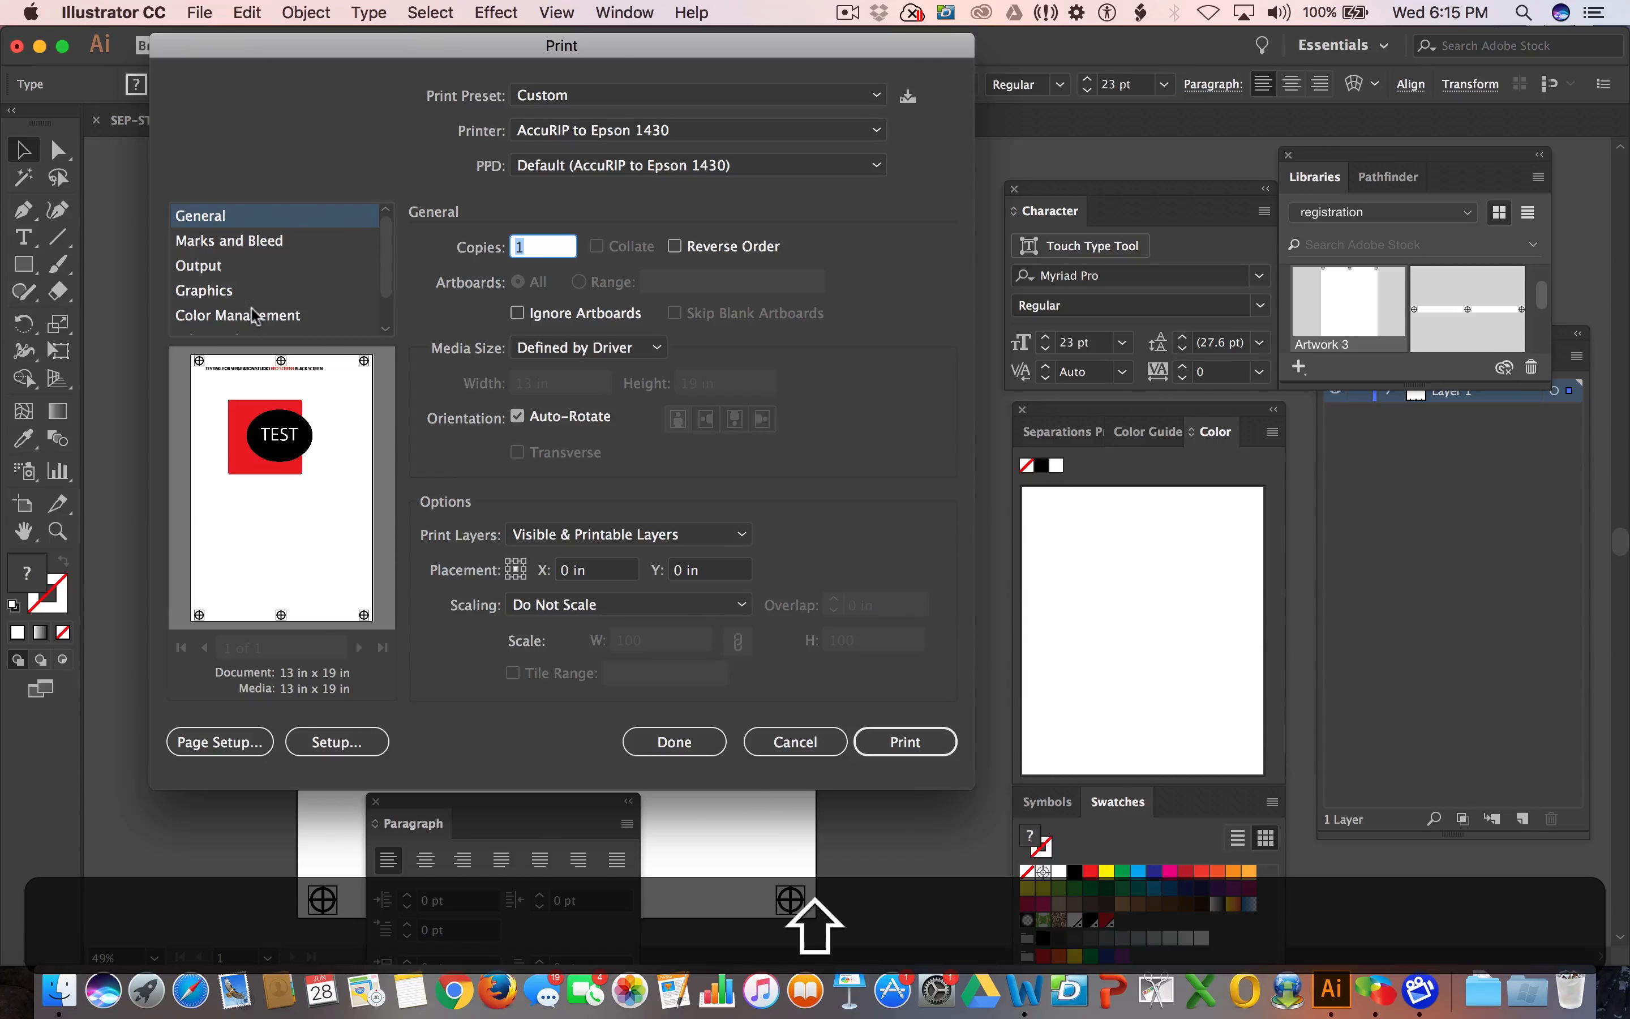
left_click(606, 130)
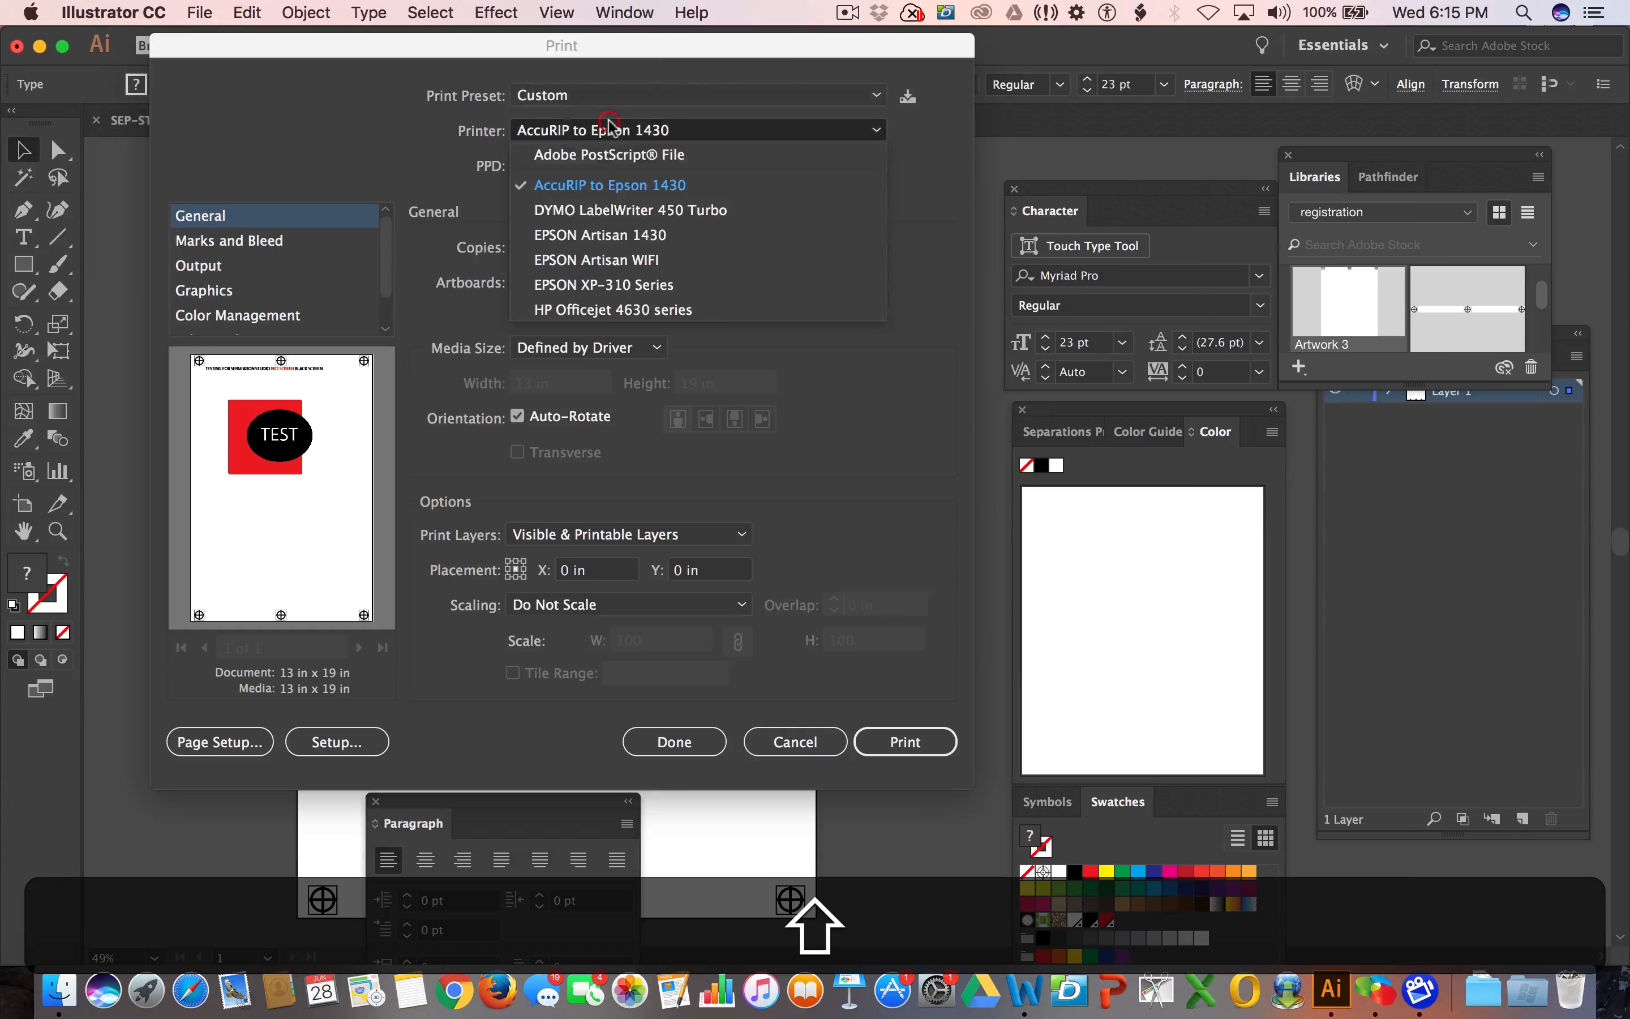
left_click(610, 159)
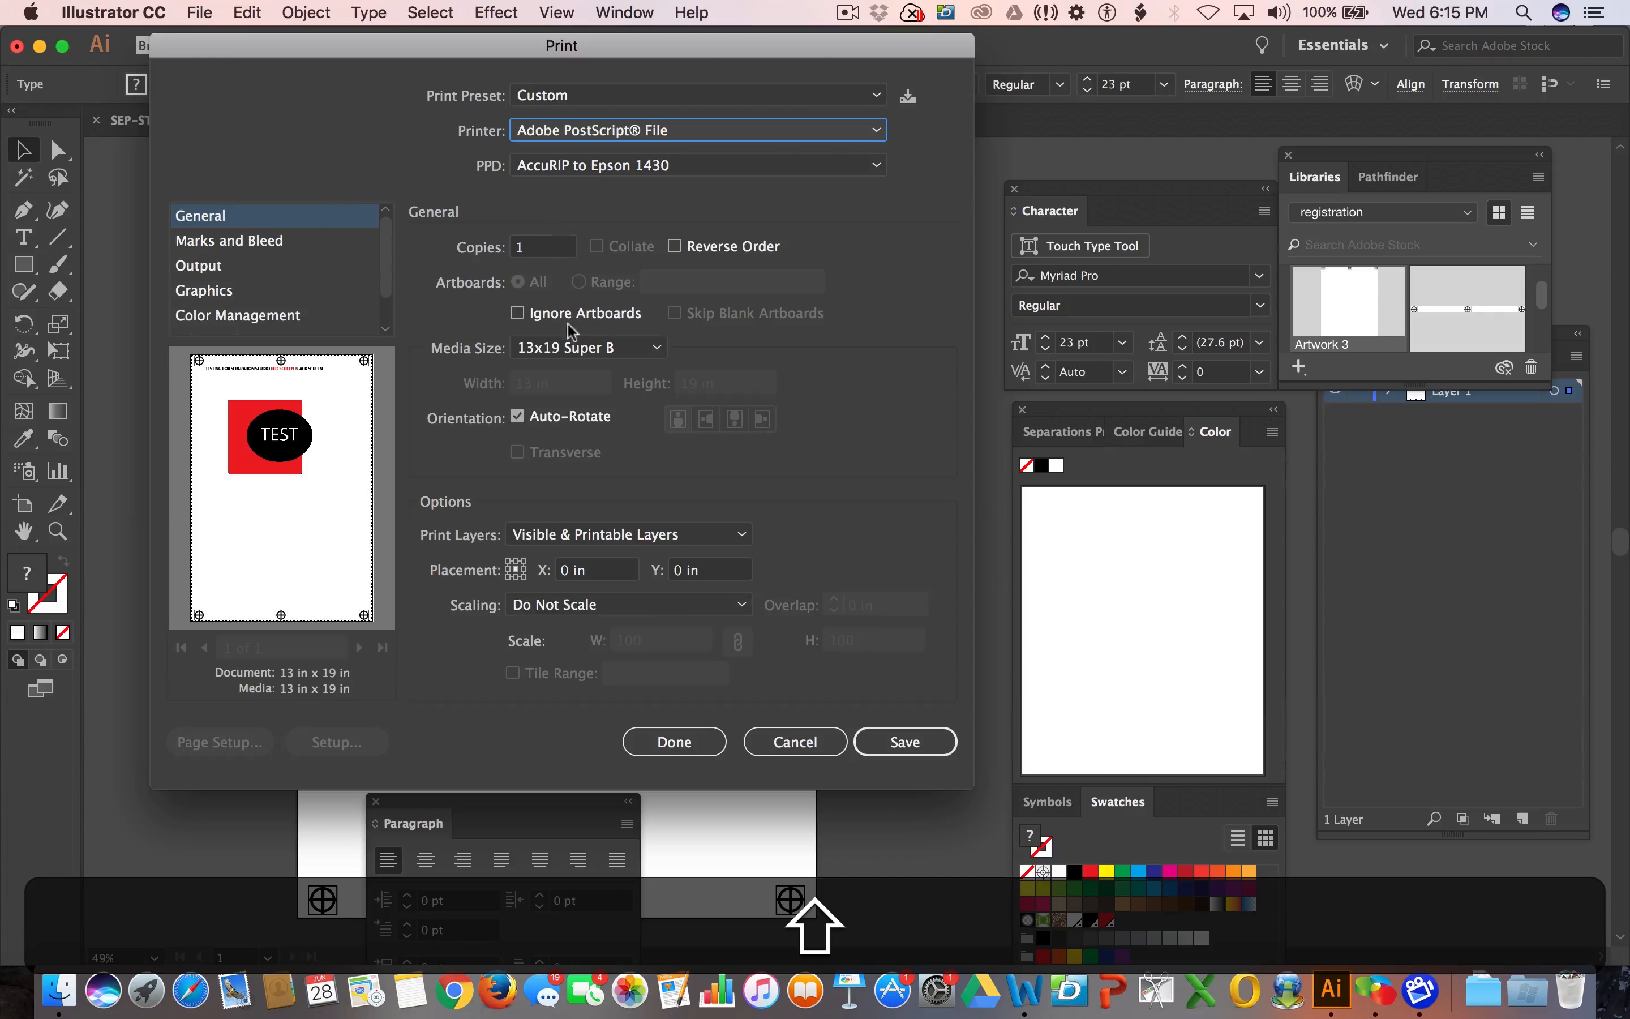
left_click(232, 240)
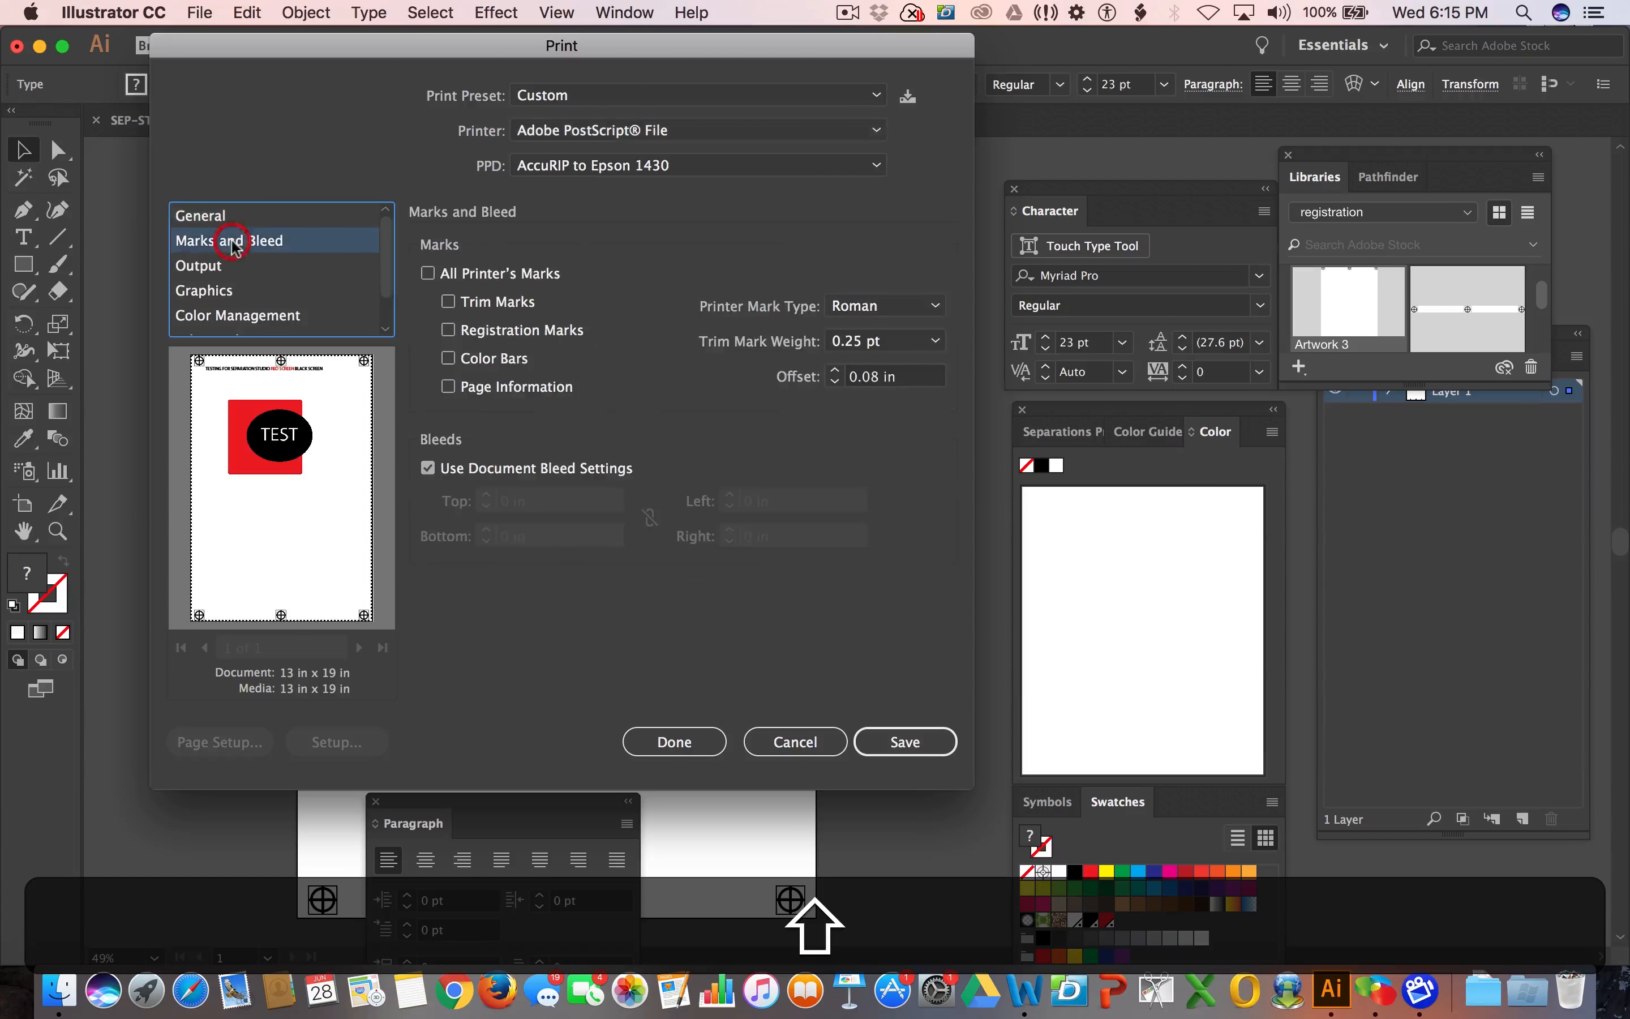
left_click(447, 329)
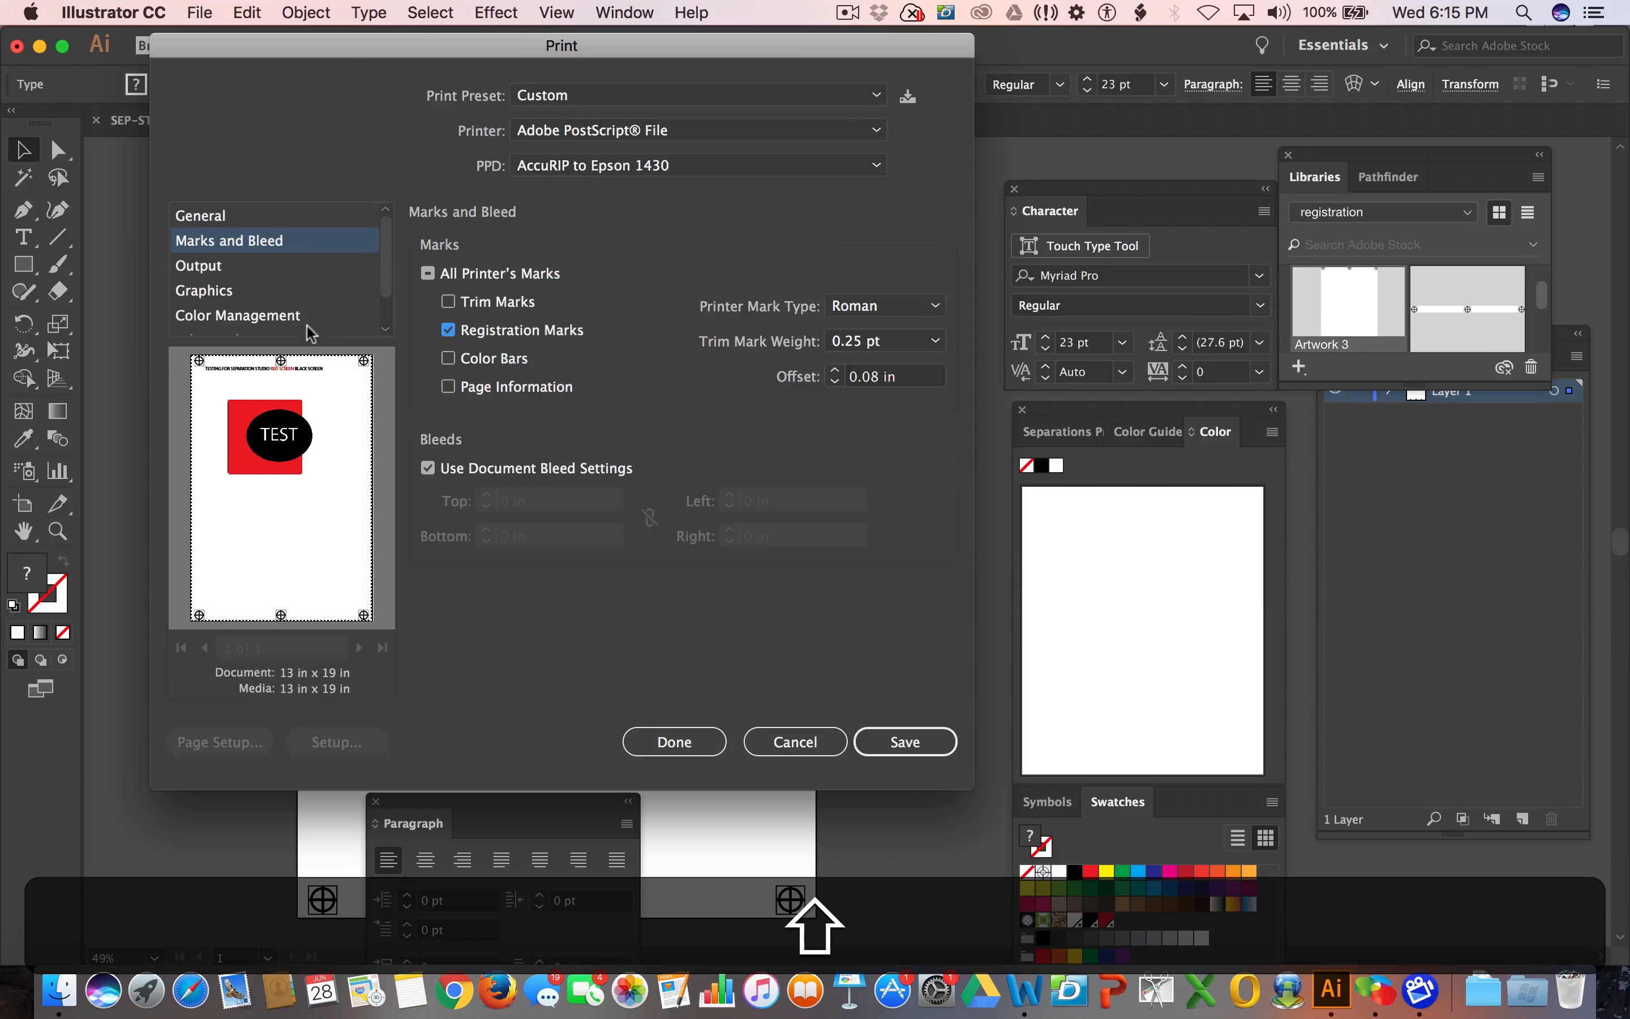
Set the print output mode to Separations (Host-Based) and exclude the Process Black ink from printing.
left_click(253, 265)
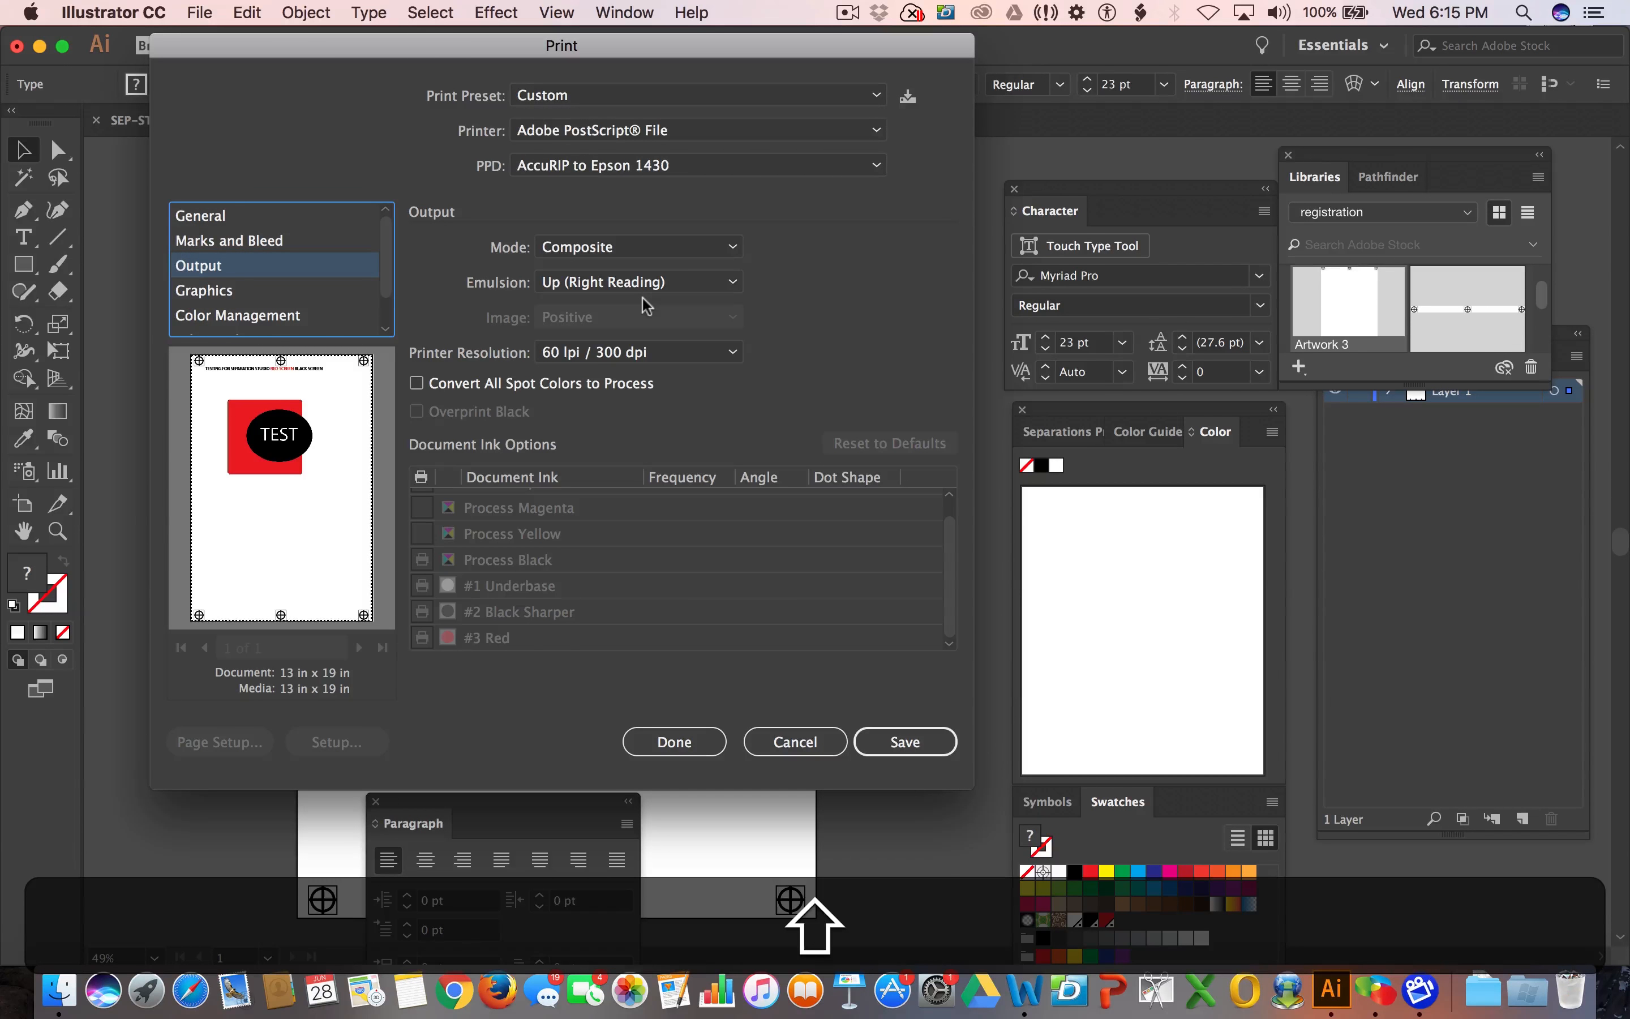
left_click(638, 247)
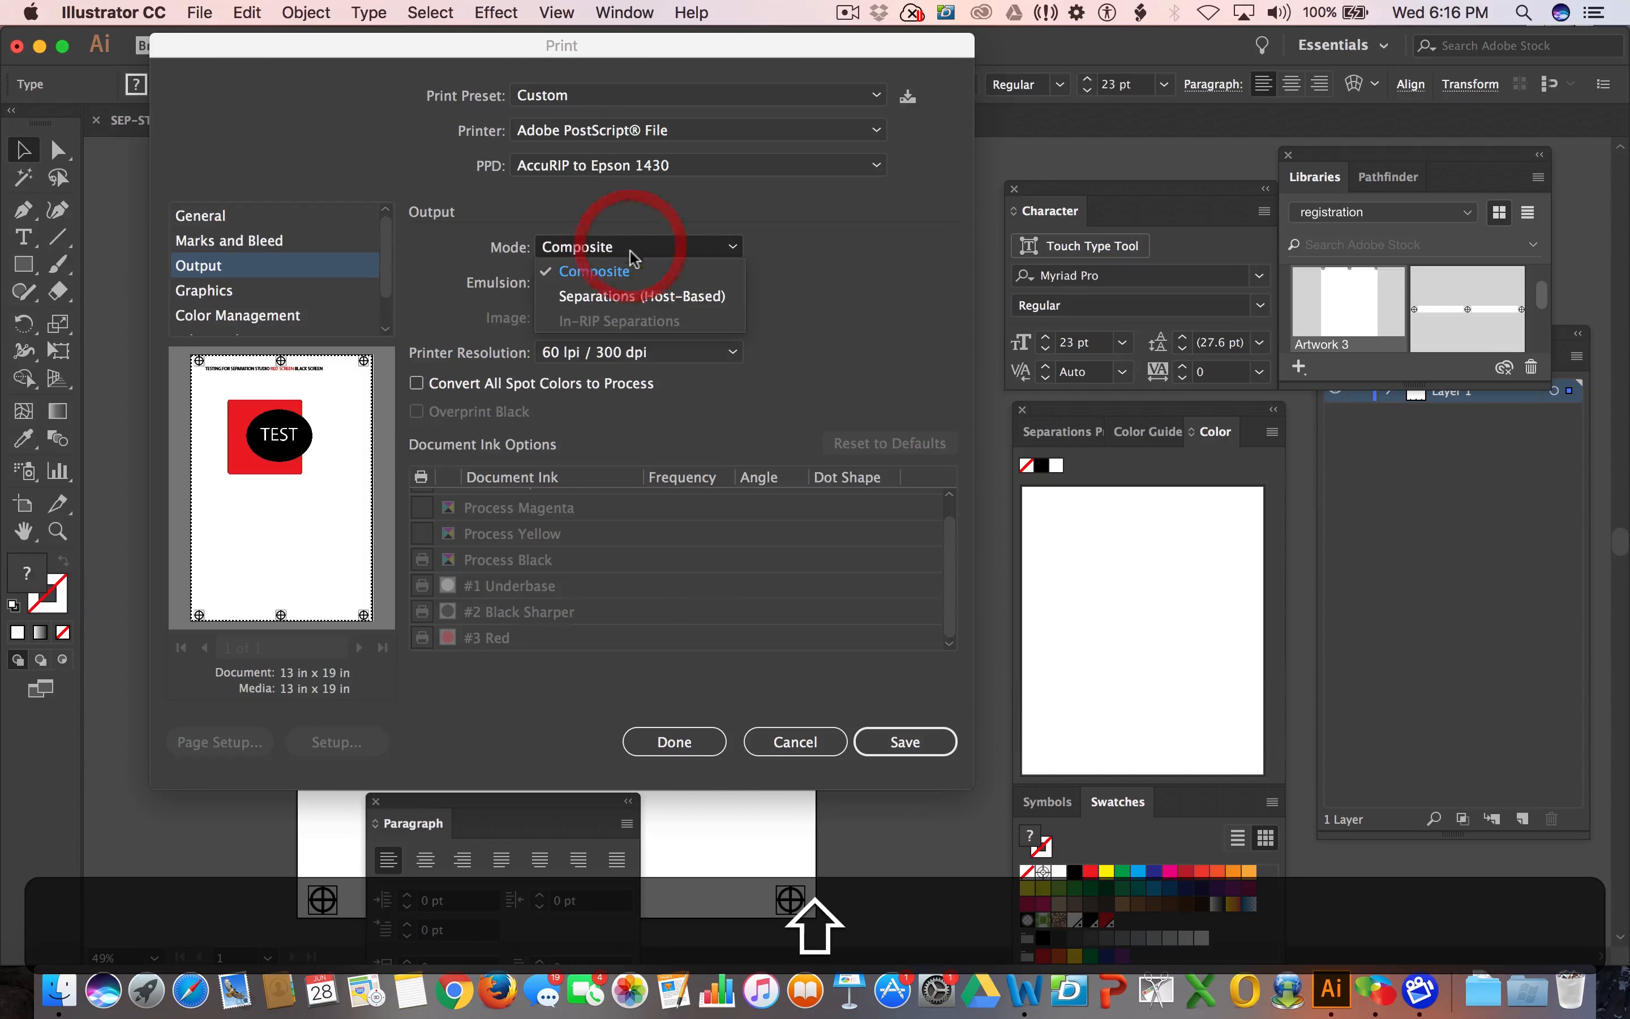
left_click(644, 297)
left_click(422, 560)
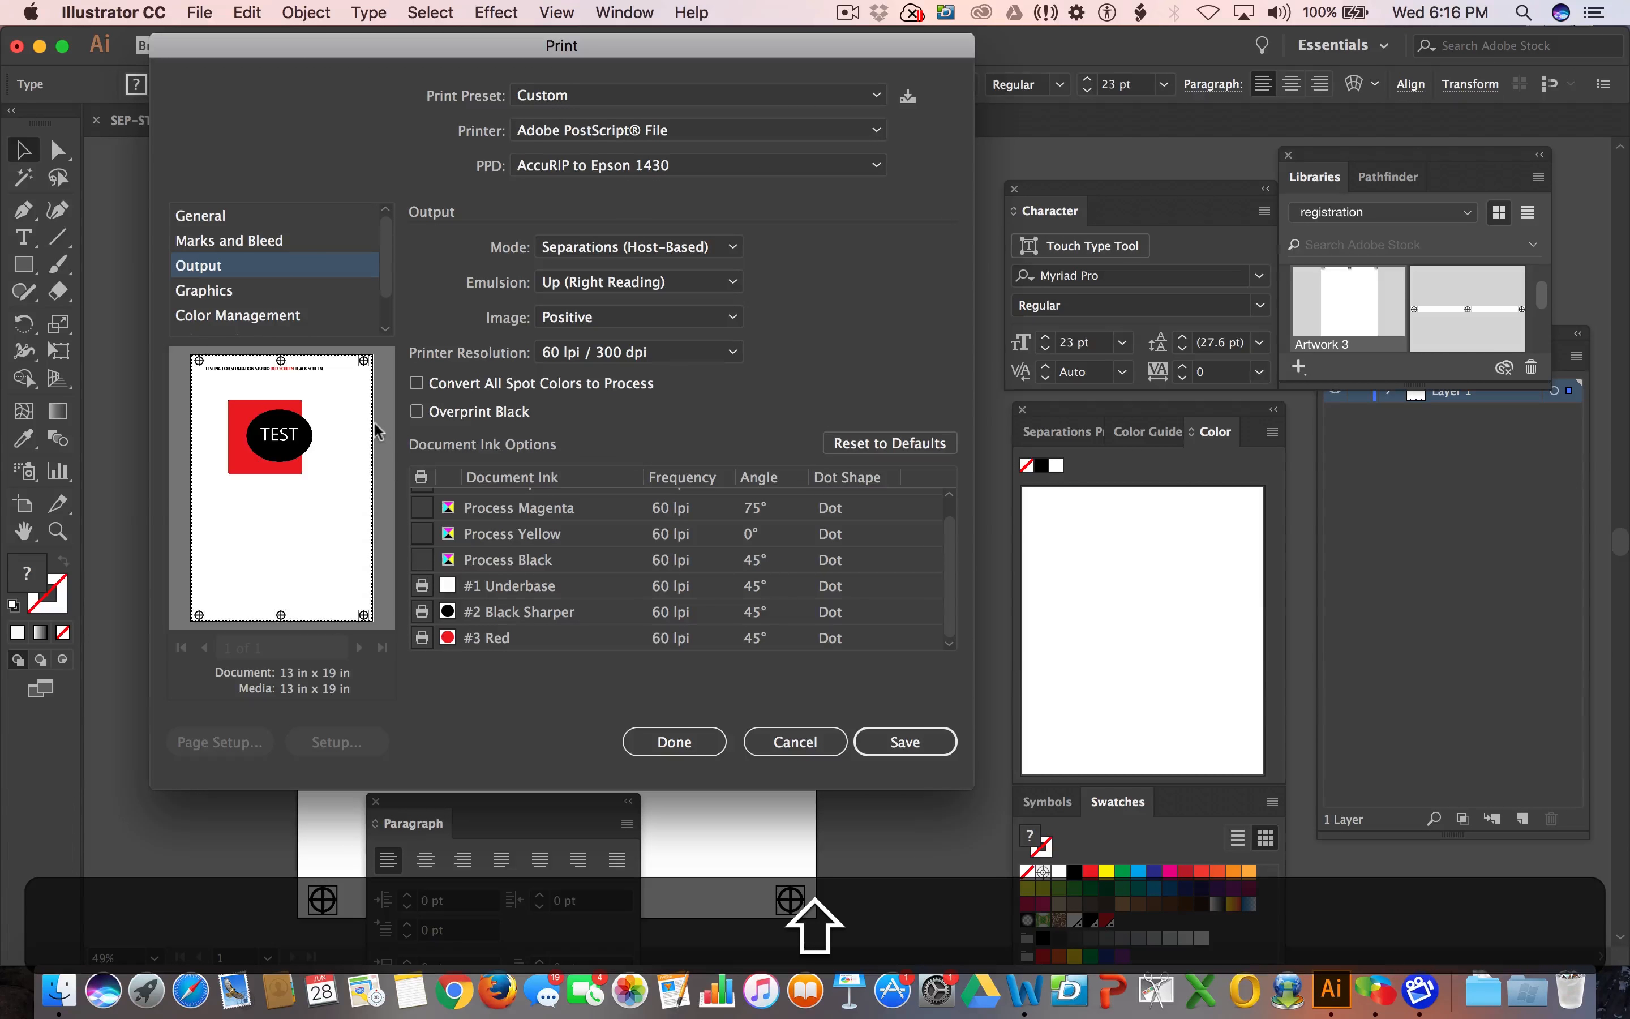
Review the Graphics, Color Management, Advanced and Summary print settings.
left_click(237, 291)
scroll(248, 320, "down", 2)
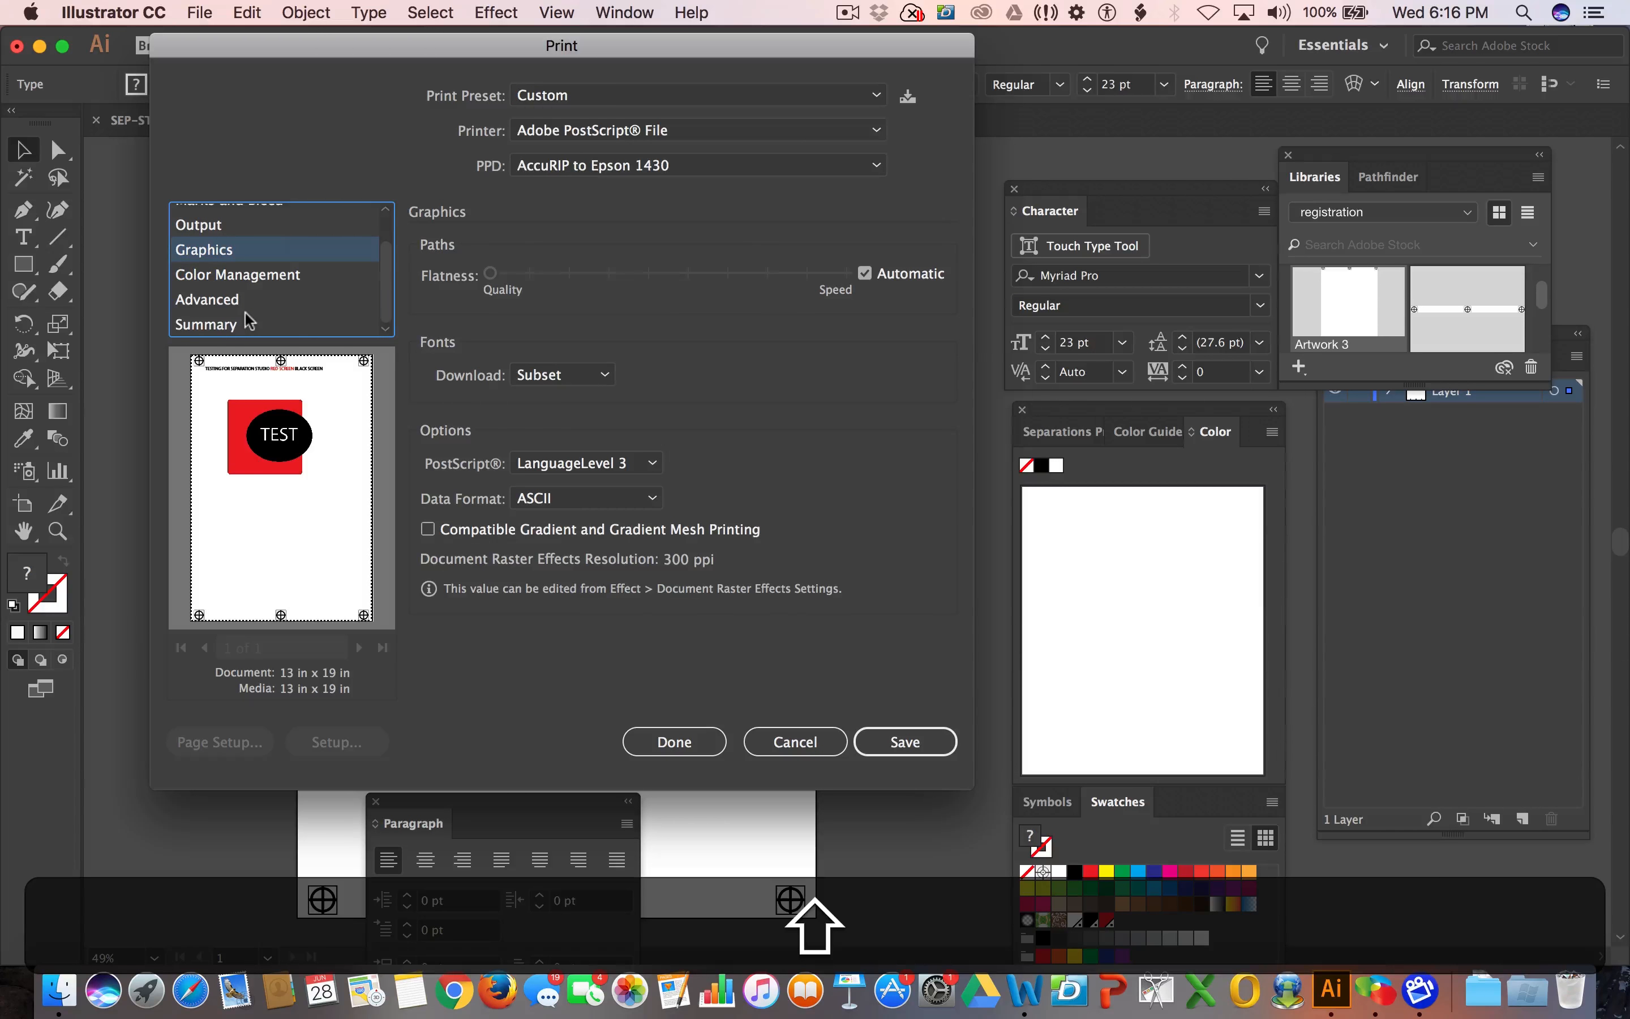
left_click(240, 277)
left_click(238, 299)
left_click(239, 325)
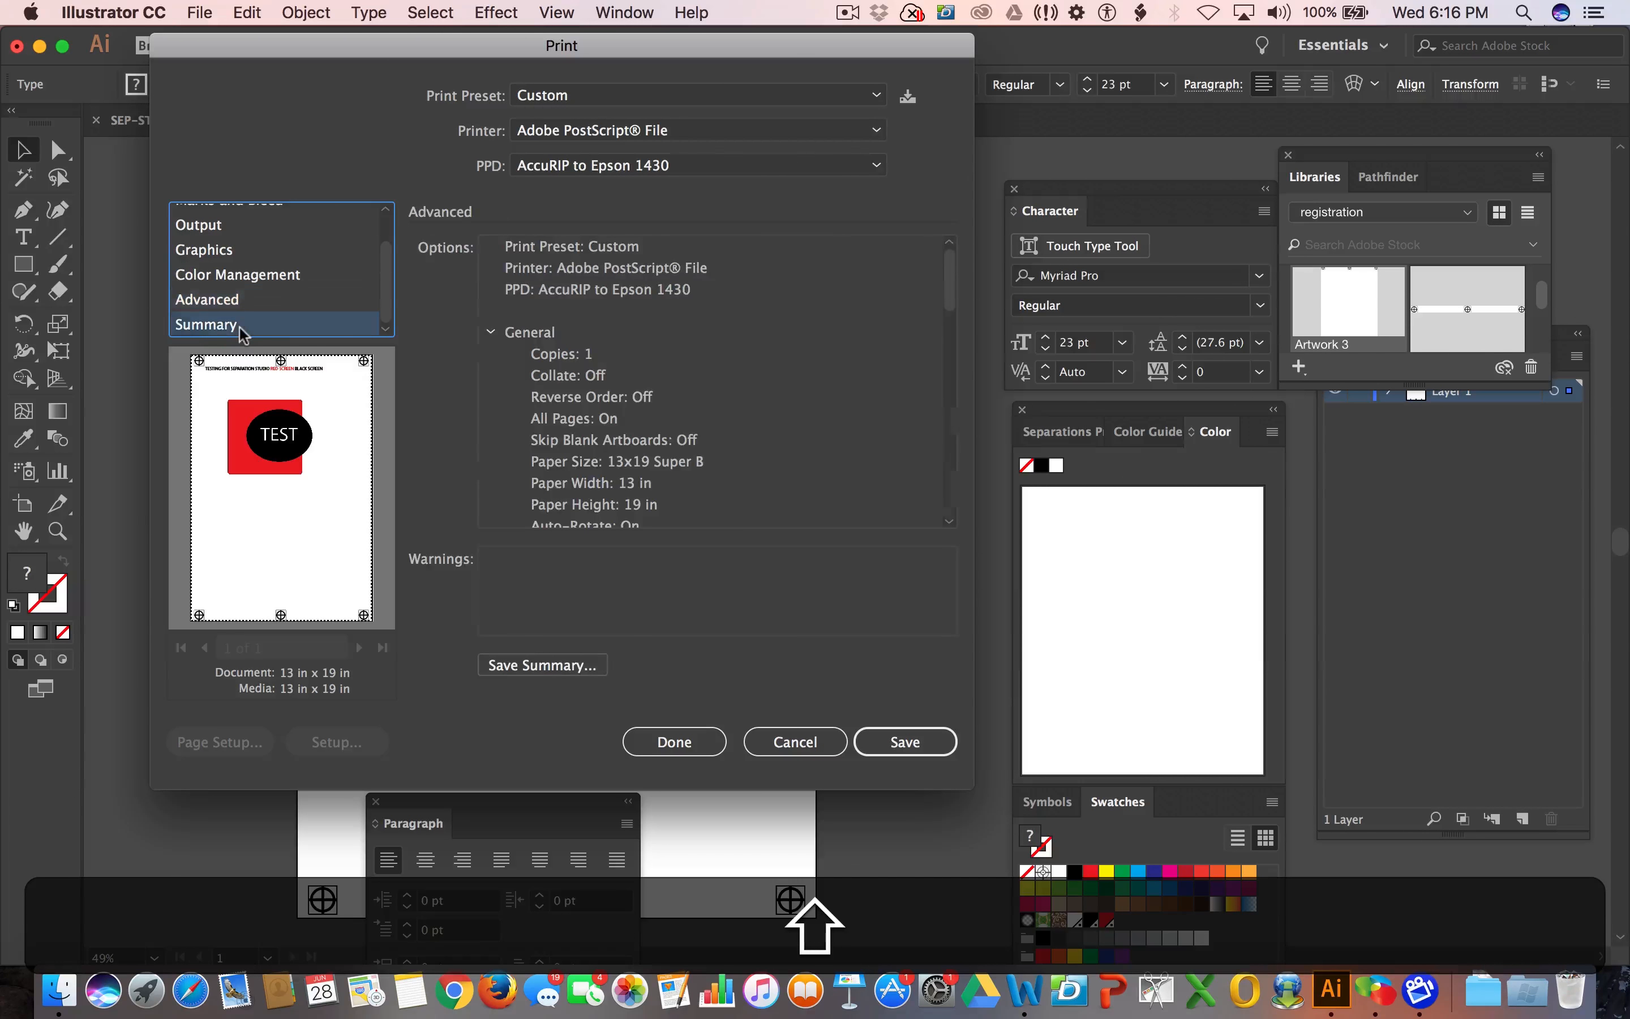
Save the separations as READY-TO-PRINT-FROM-SEP-STUDIO.ps in the TESTING-FILES folder.
left_click(904, 742)
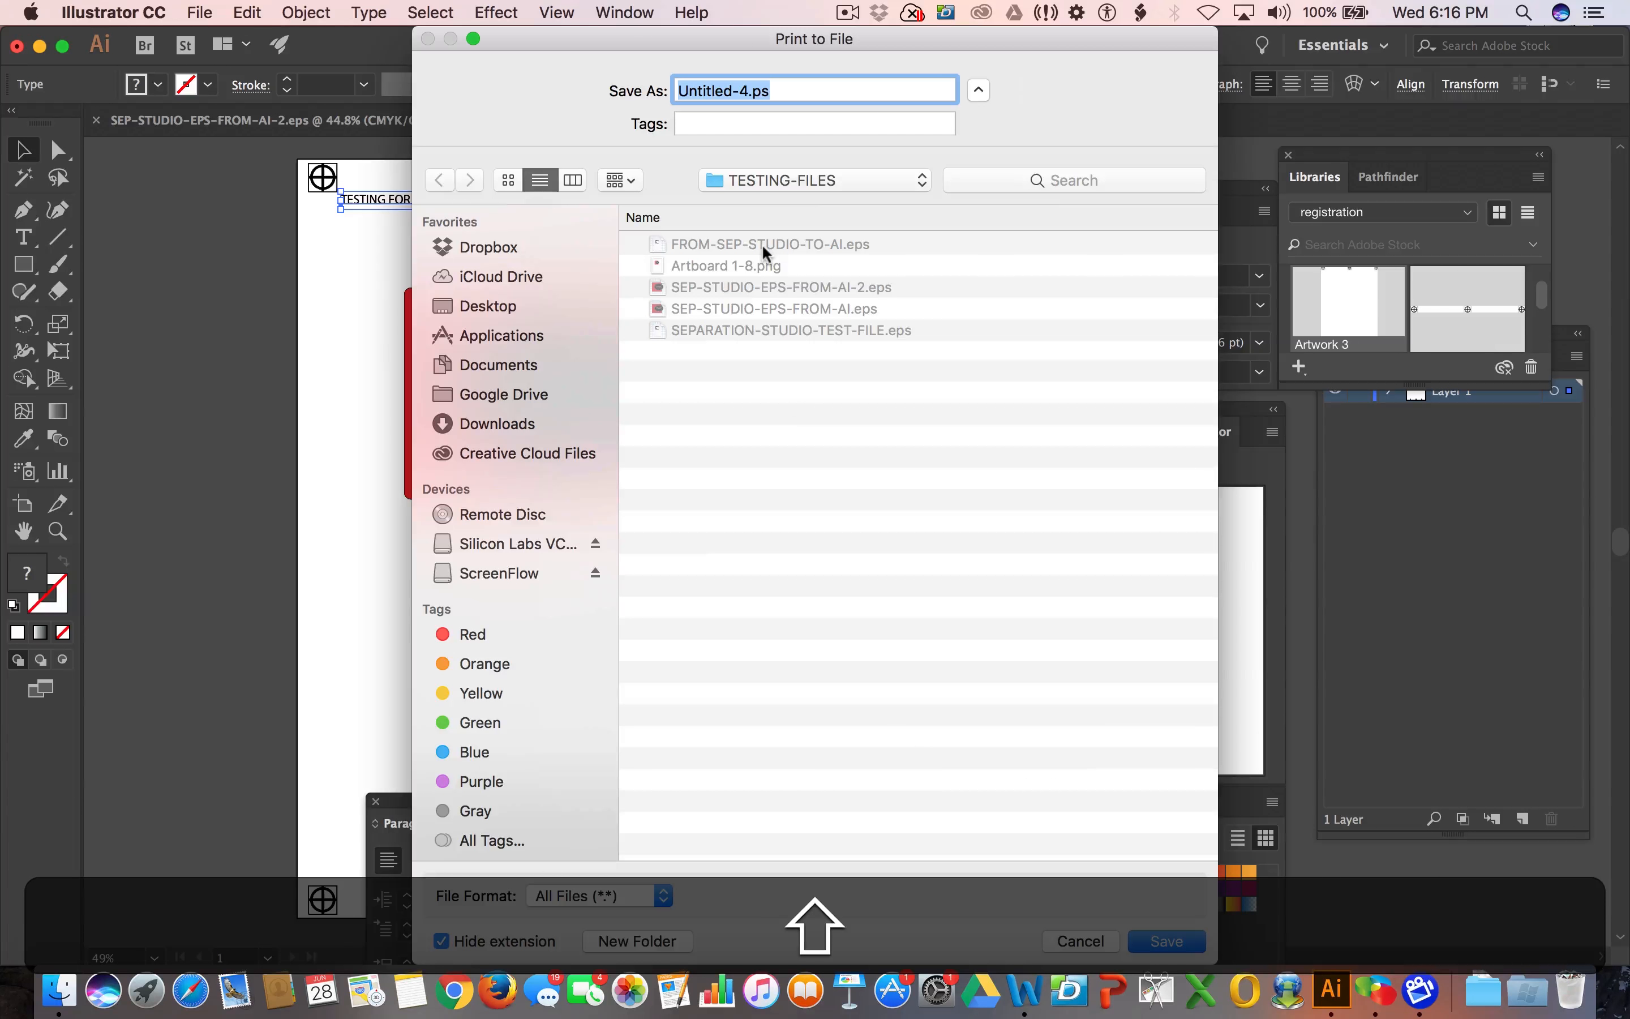
left_click_drag(751, 80, 560, 79)
type("READY-TO")
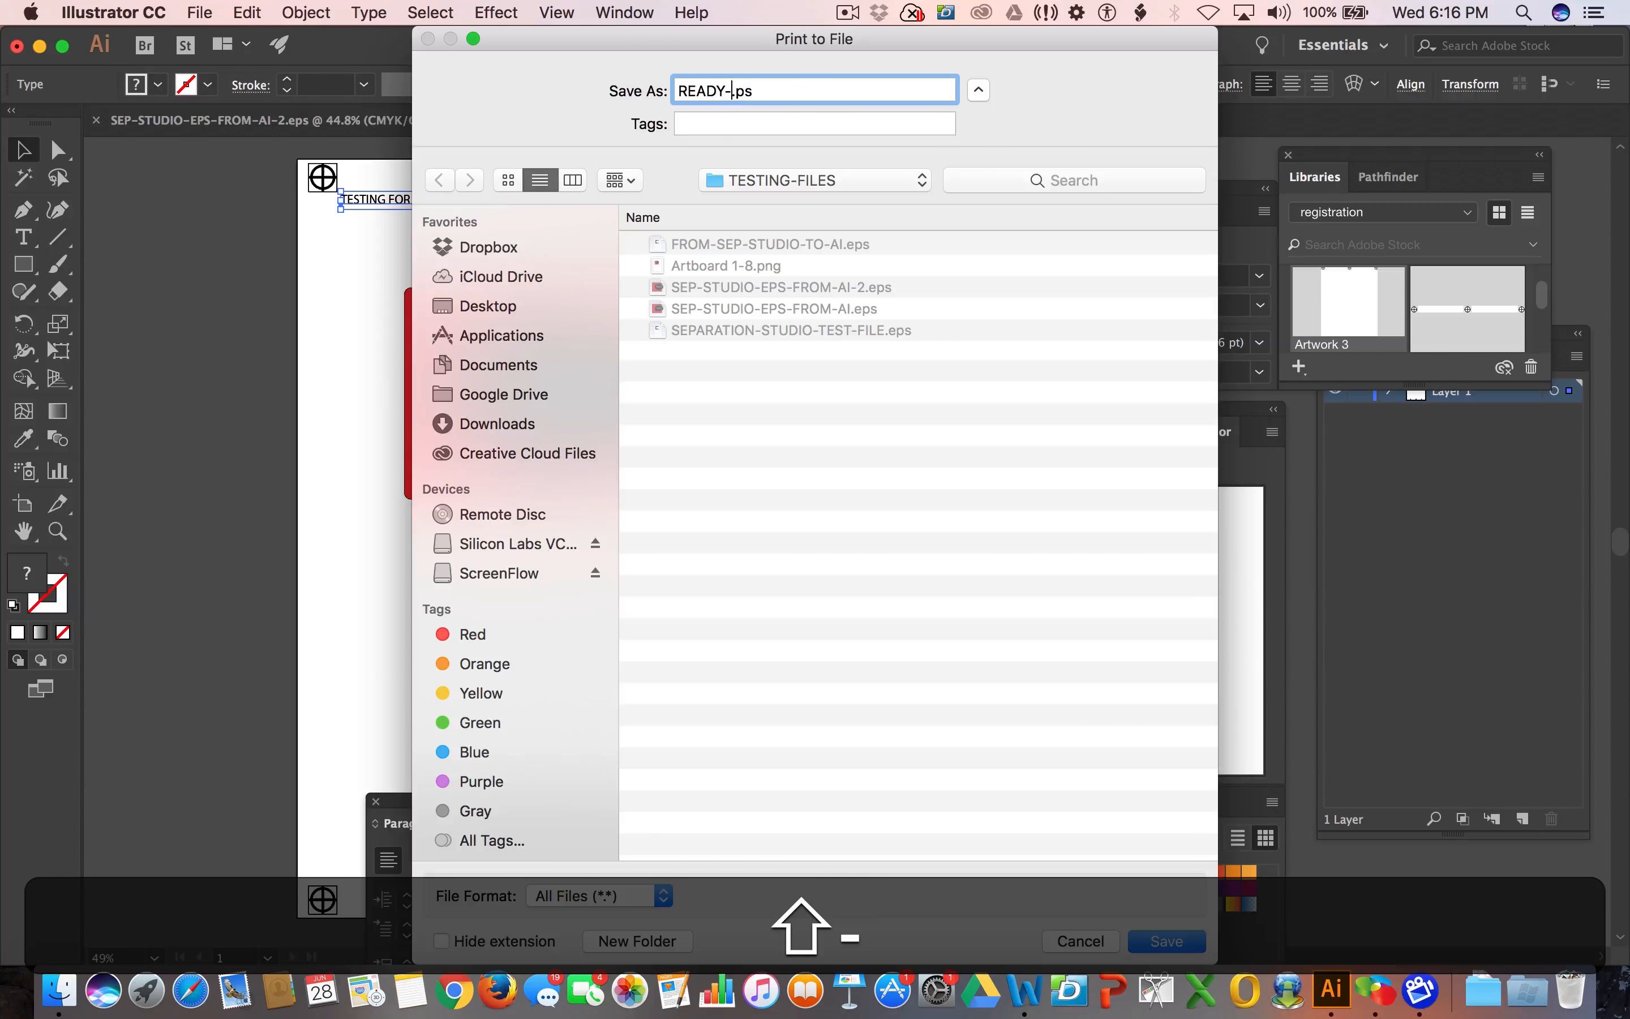
type("-PRINT-")
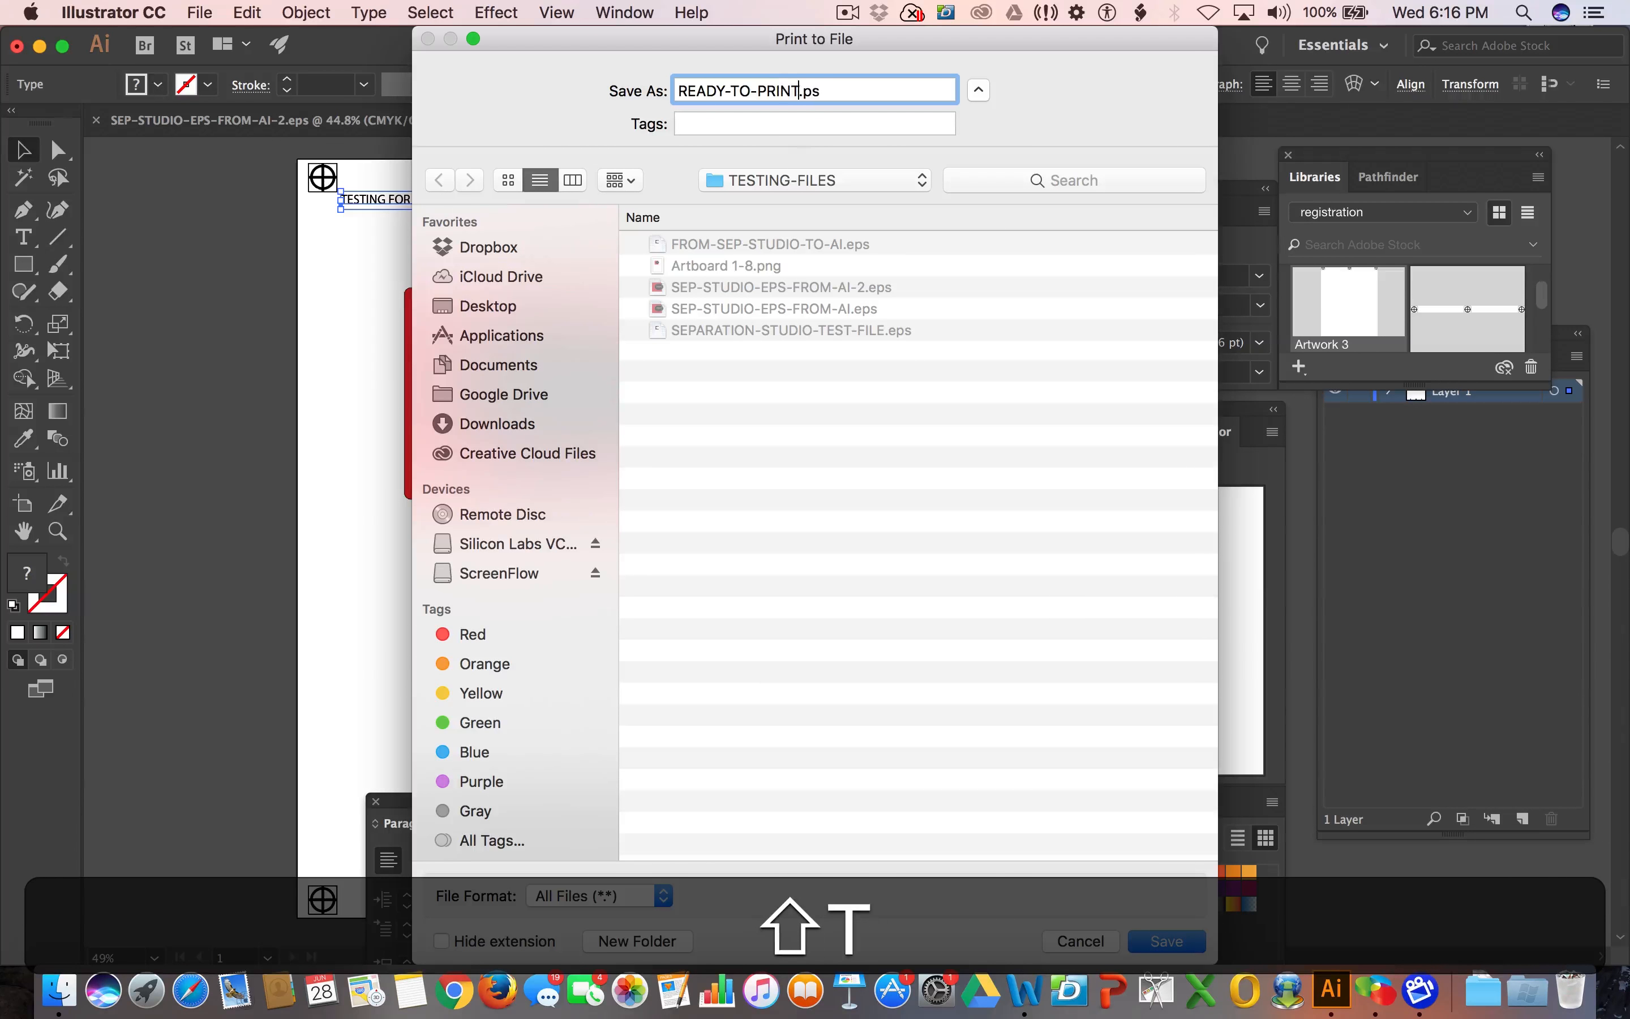
type("FROM-")
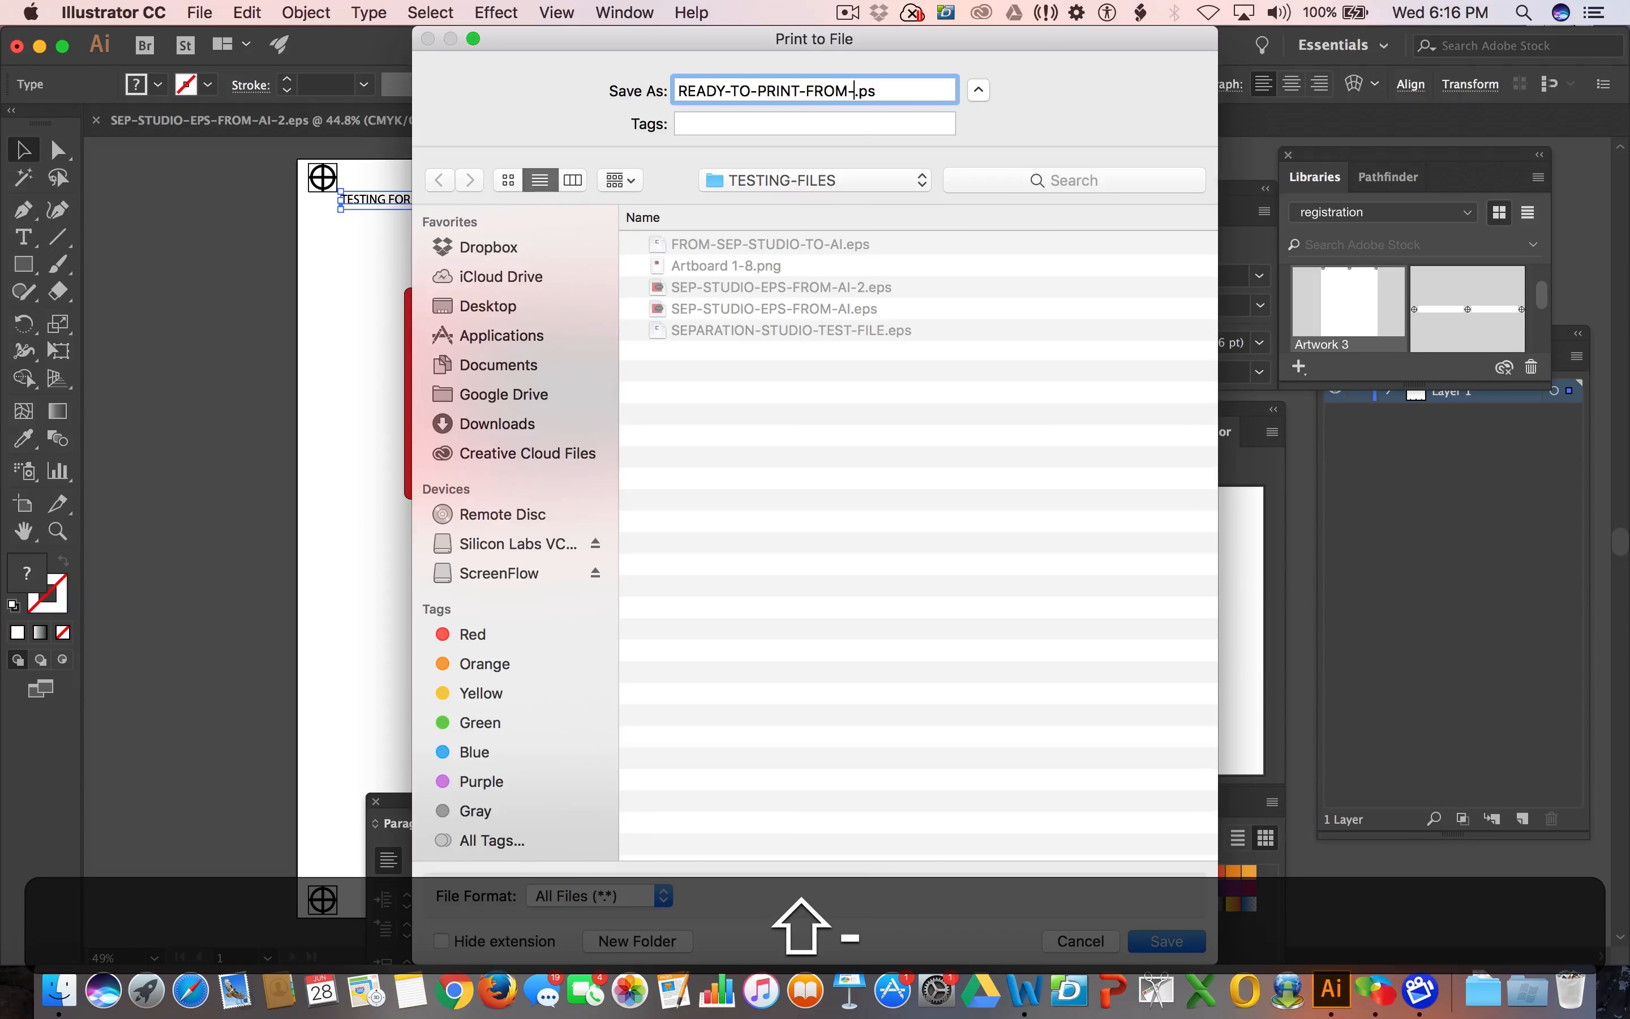
type("SEP-ST")
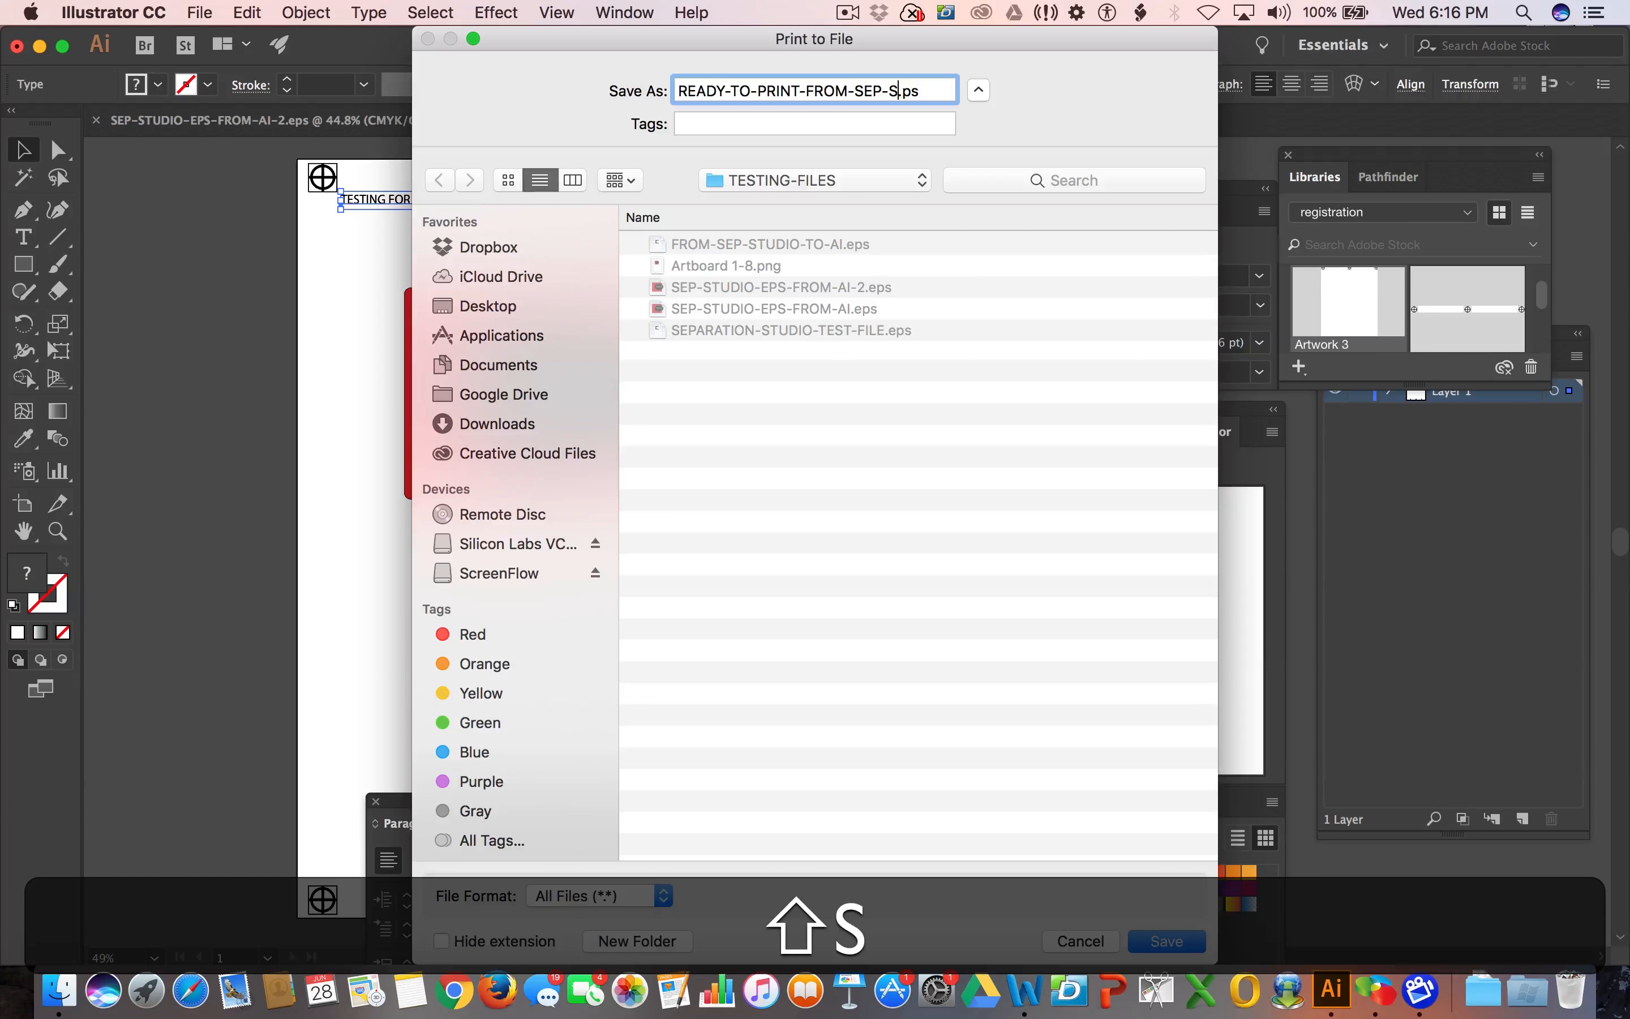
type("UDIO")
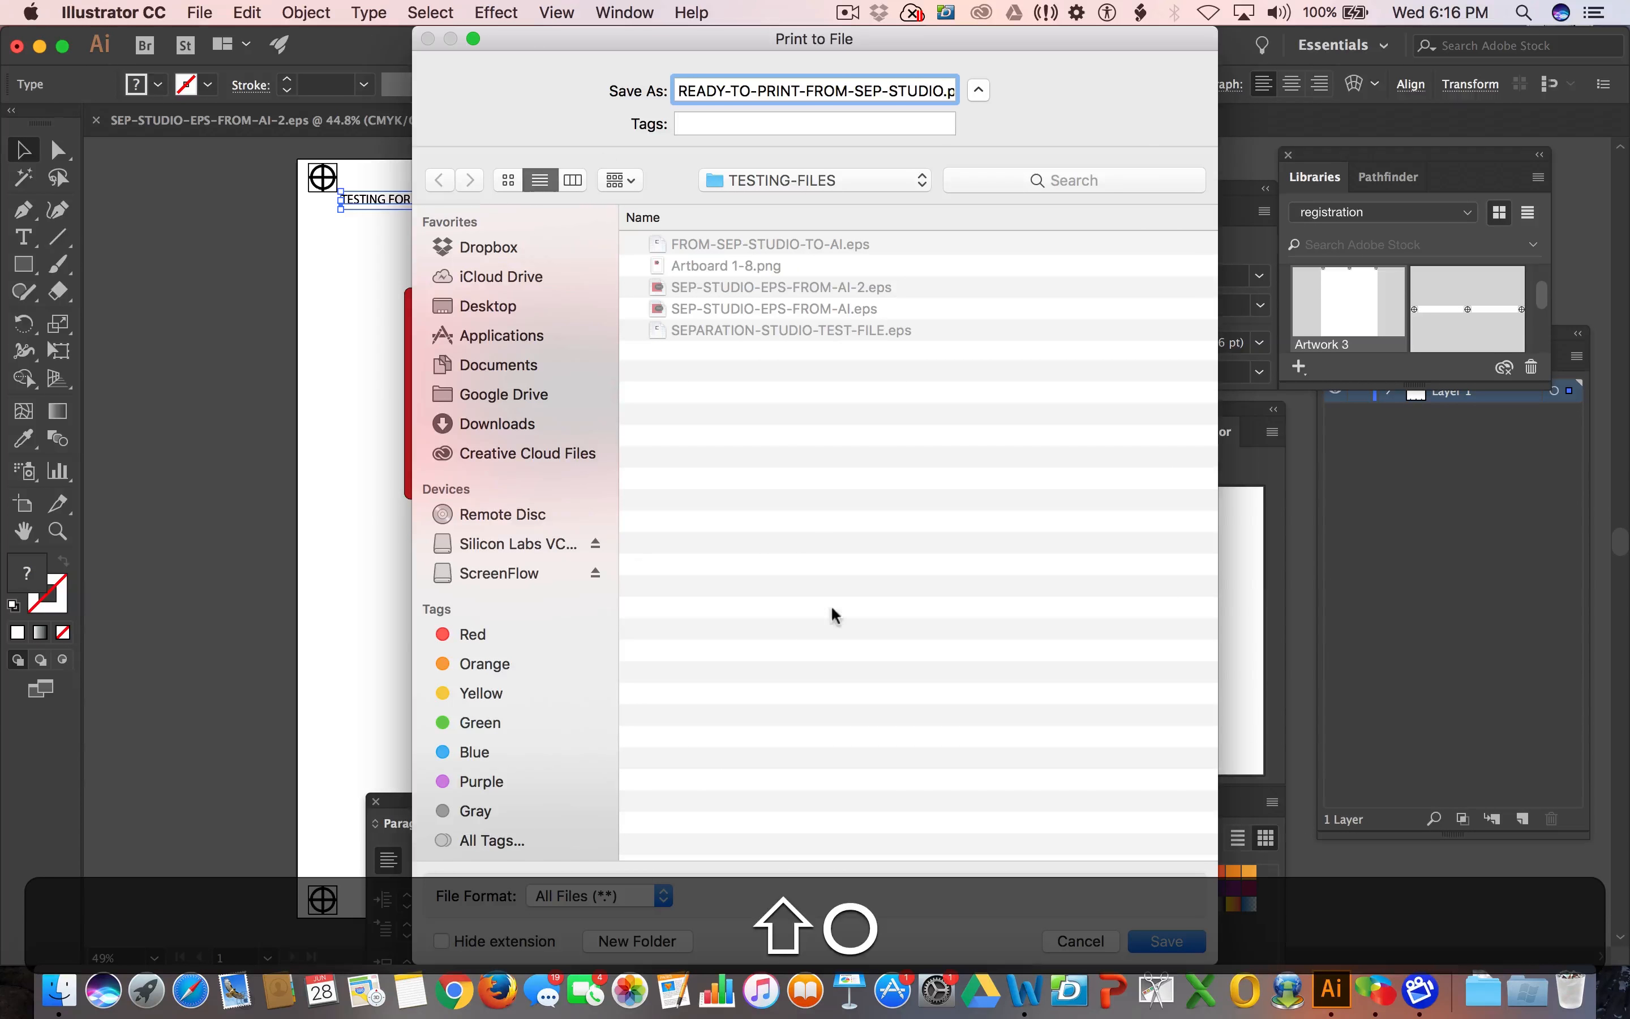
left_click(1177, 942)
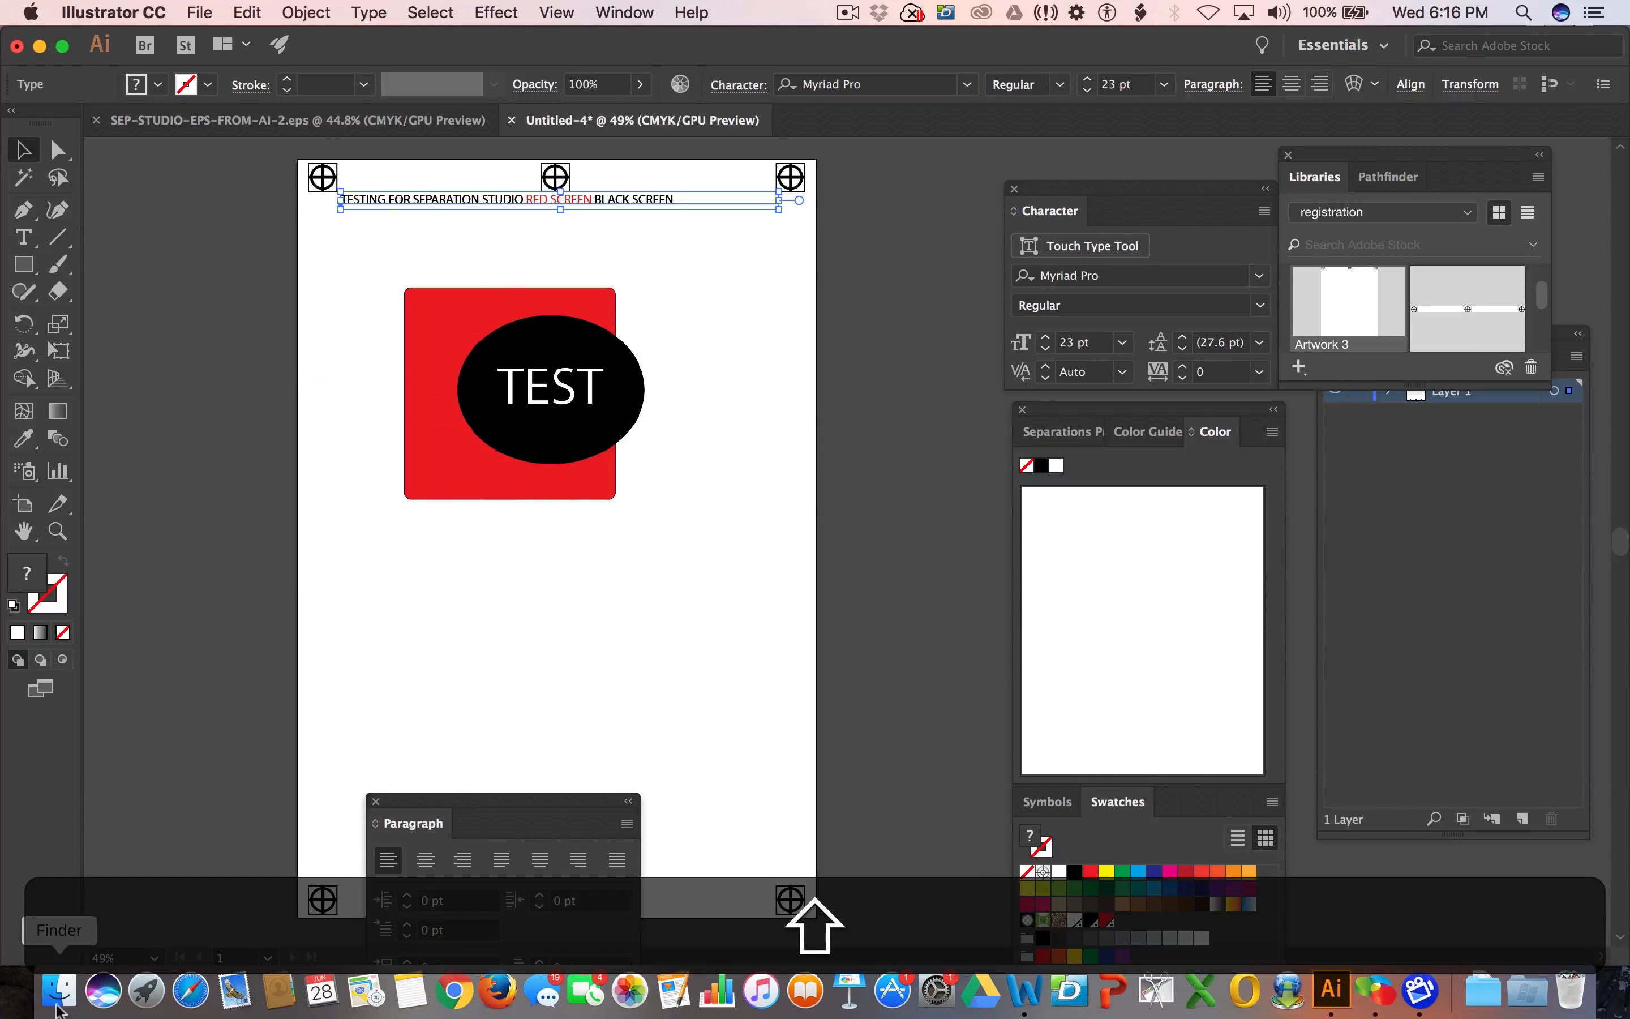
Switch to Finder, open READY-TO-PRINT-FROM-SEP-STUDIO.ps in Preview, examine the label, marks and artwork on each separation page, and close it.
left_click(57, 1006)
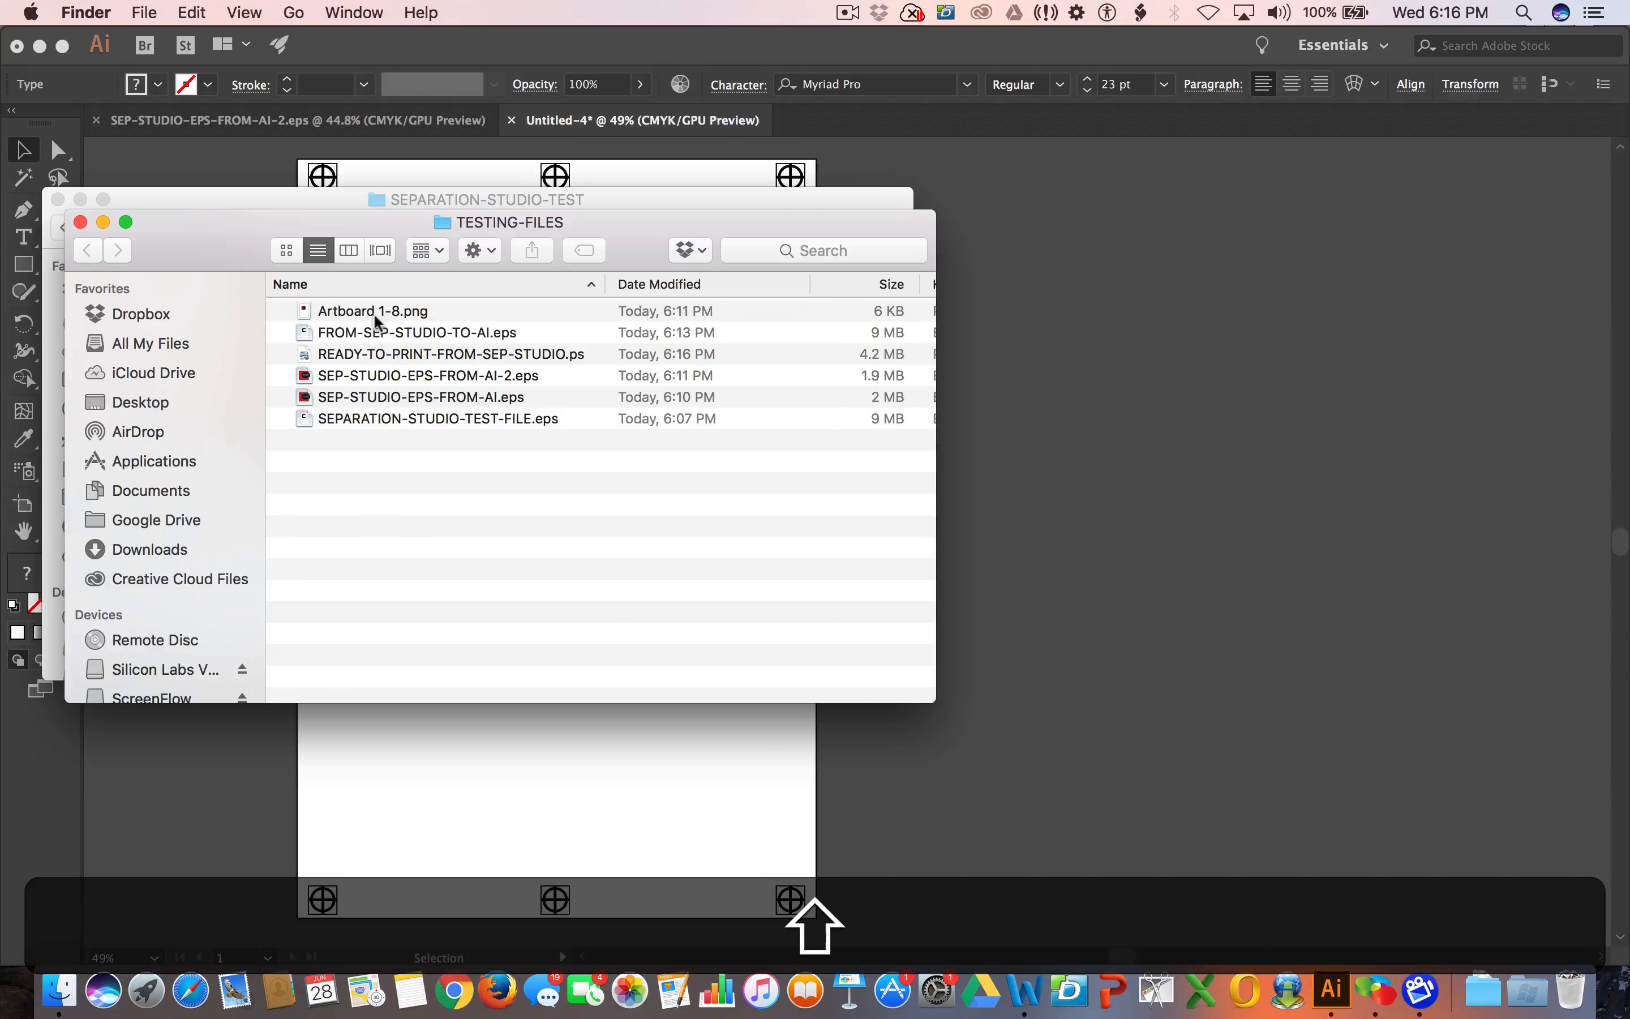
double_click(378, 355)
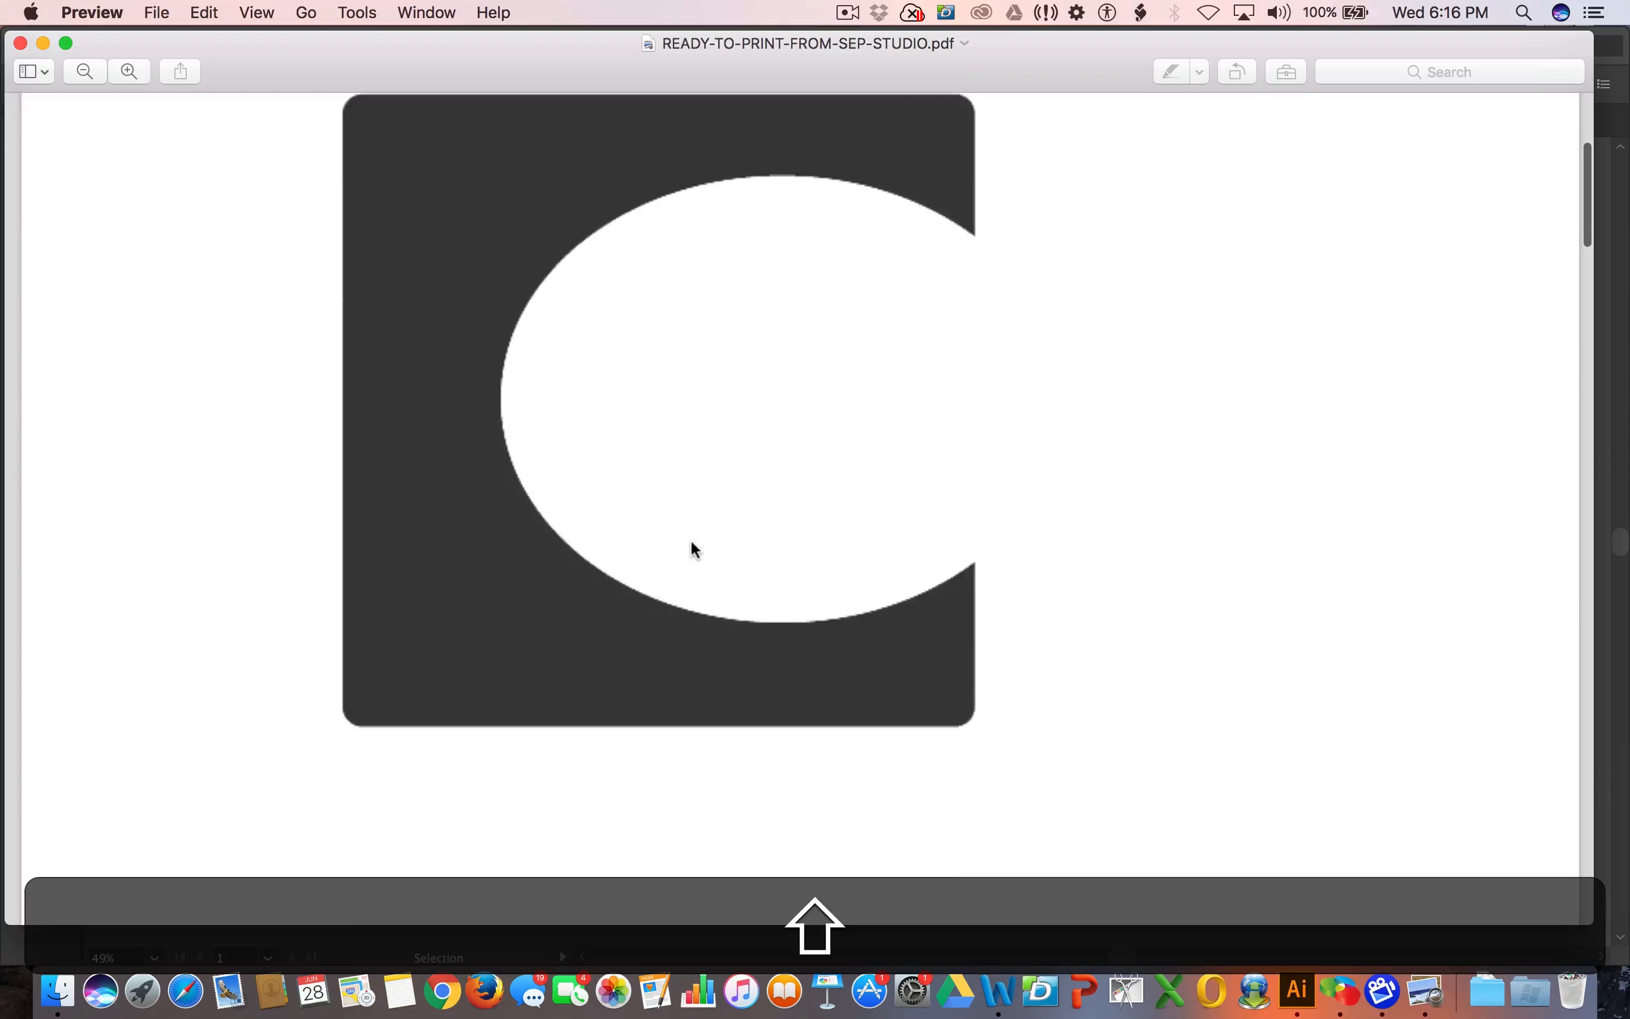
scroll(695, 549, "up", 5)
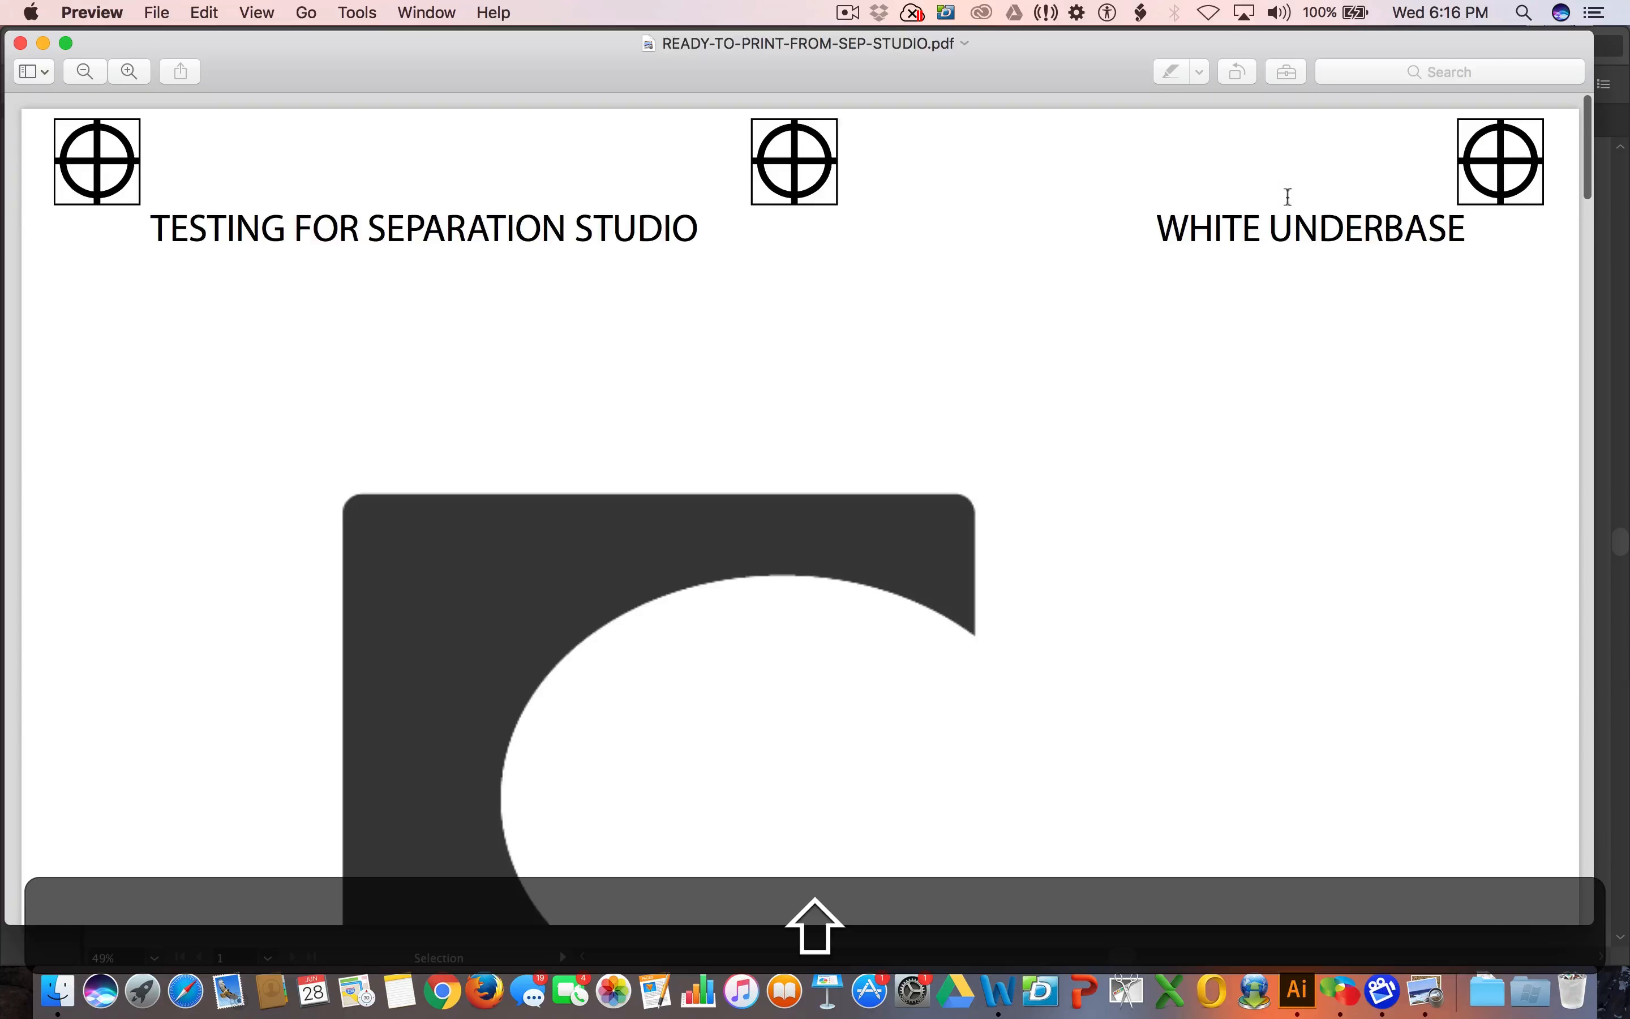
scroll(1283, 243, "down", 15)
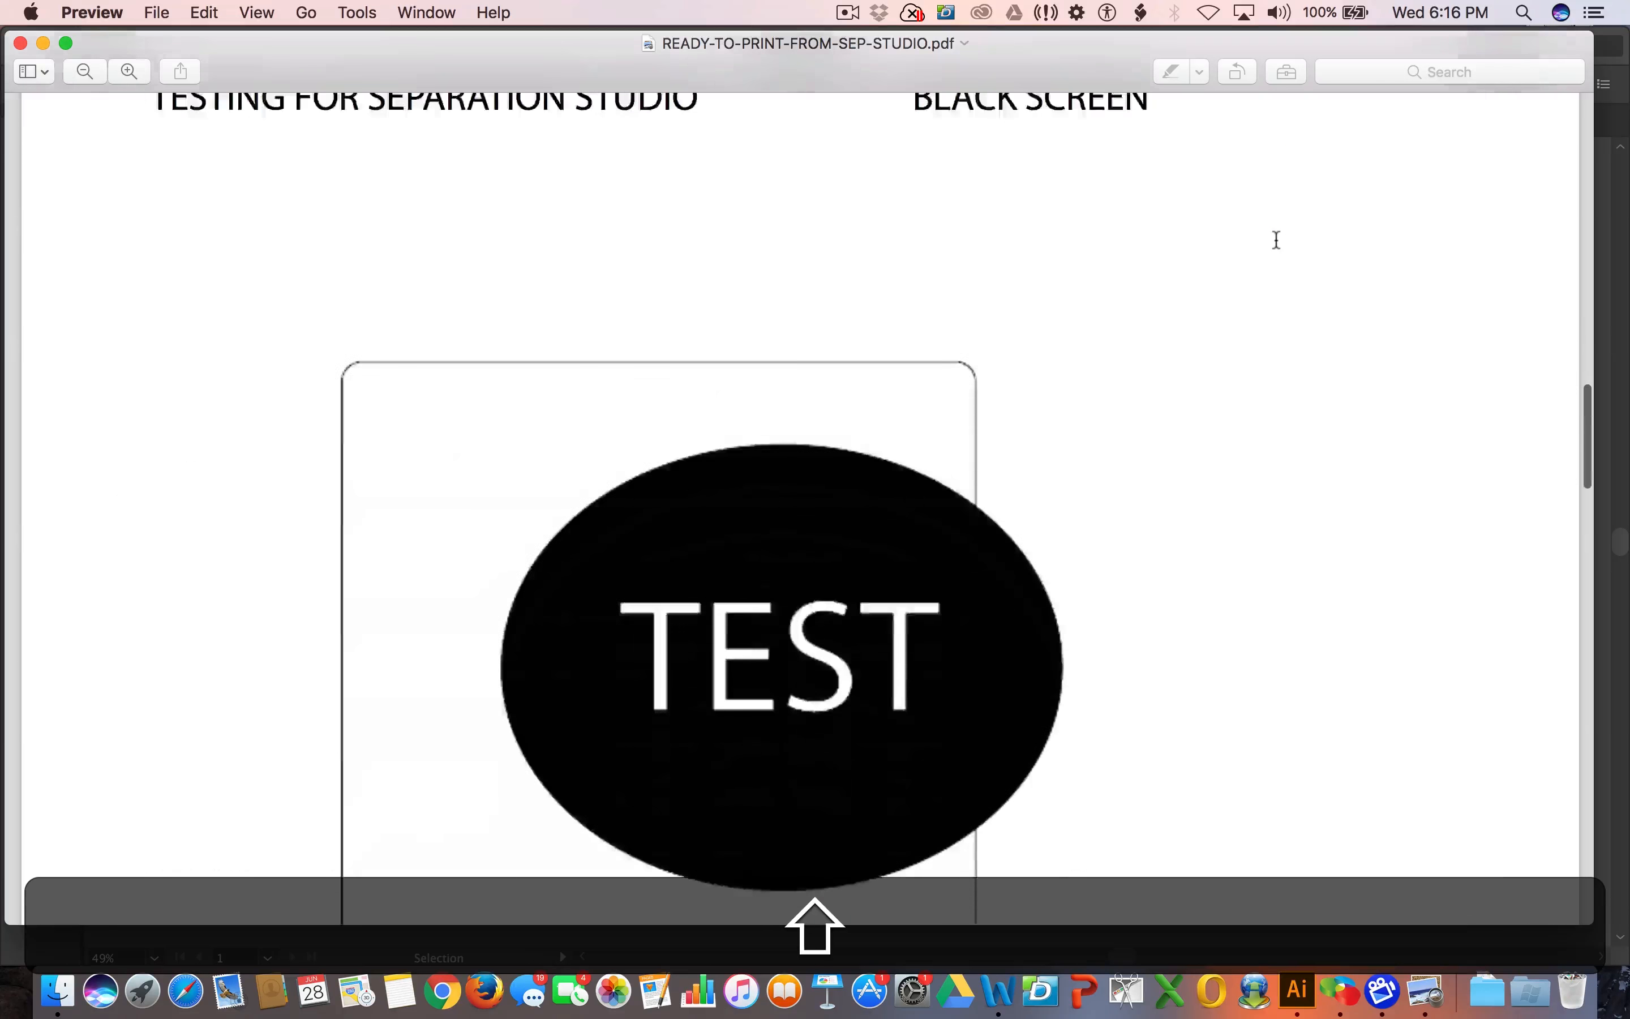
scroll(1276, 239, "up", 2)
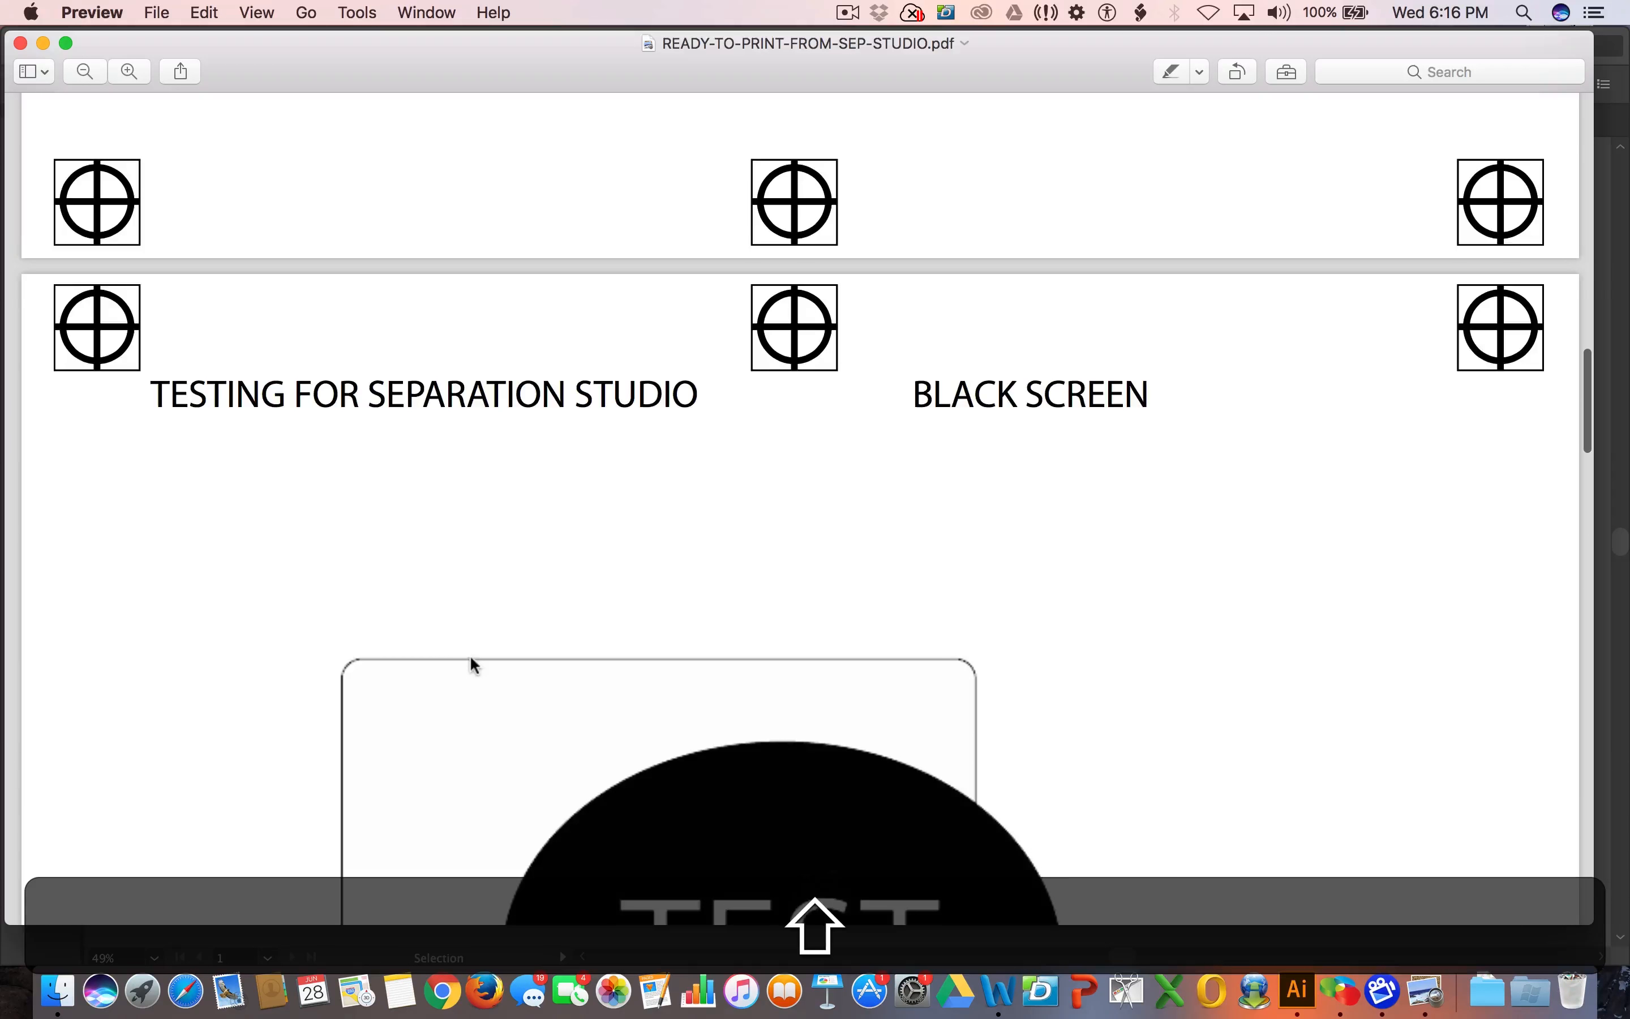
scroll(470, 662, "down", 12)
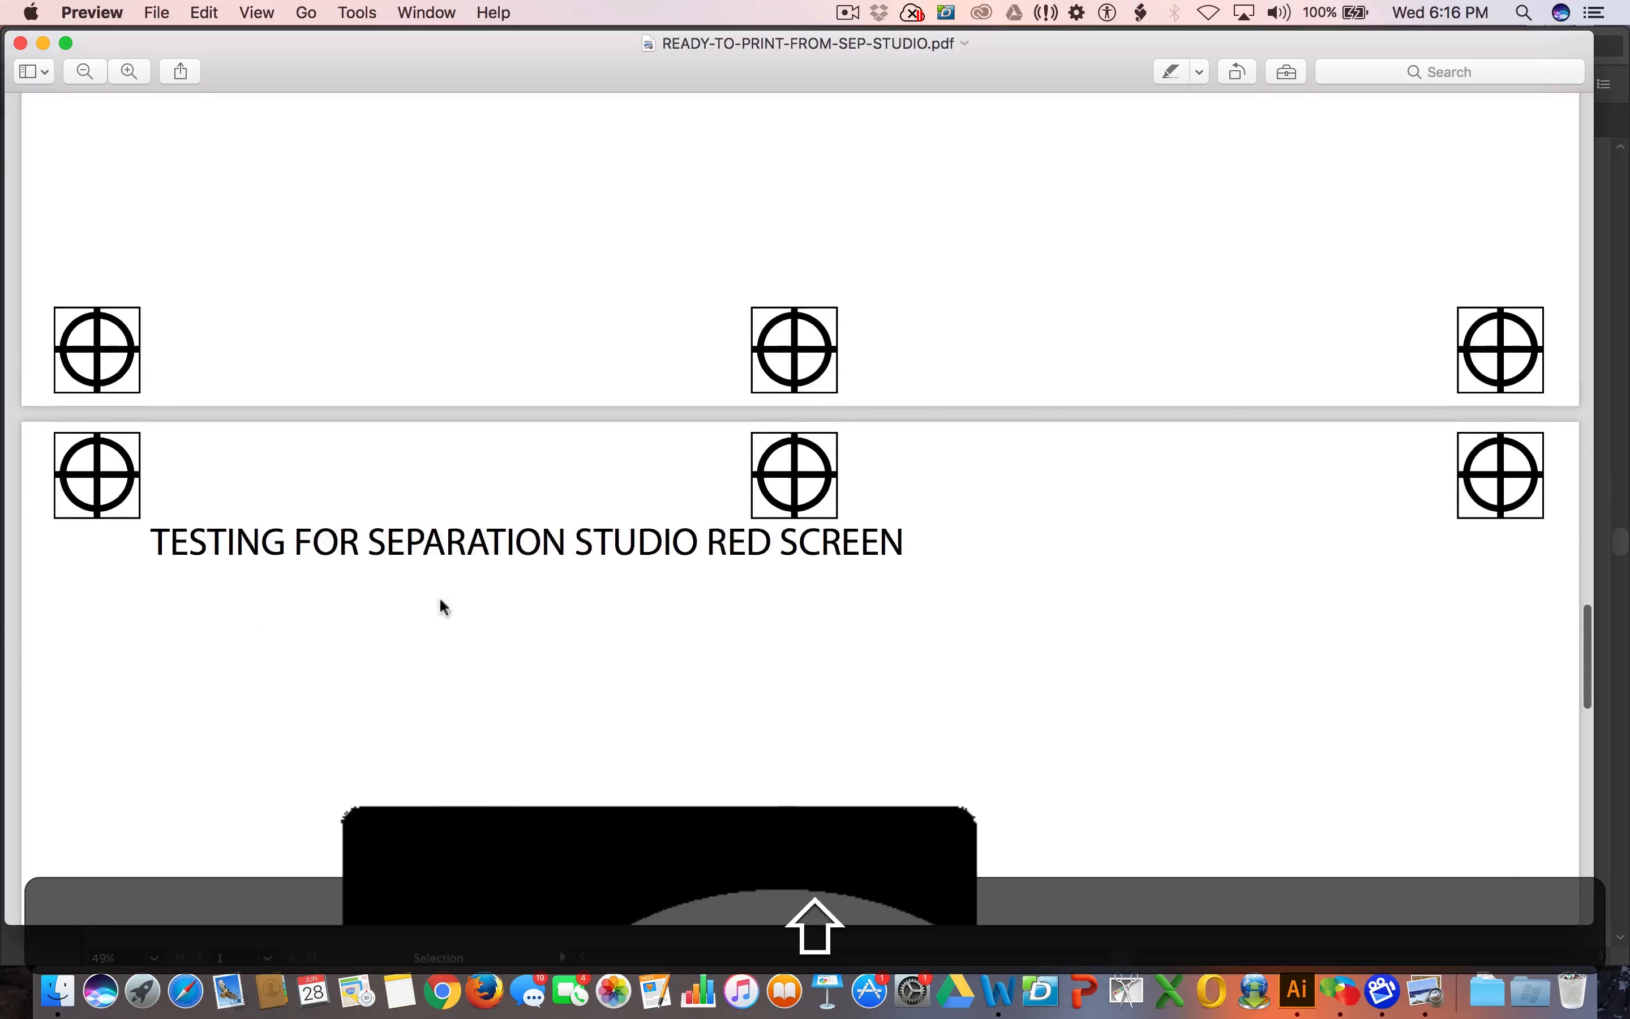
scroll(538, 537, "down", 5)
scroll(539, 537, "down", 12)
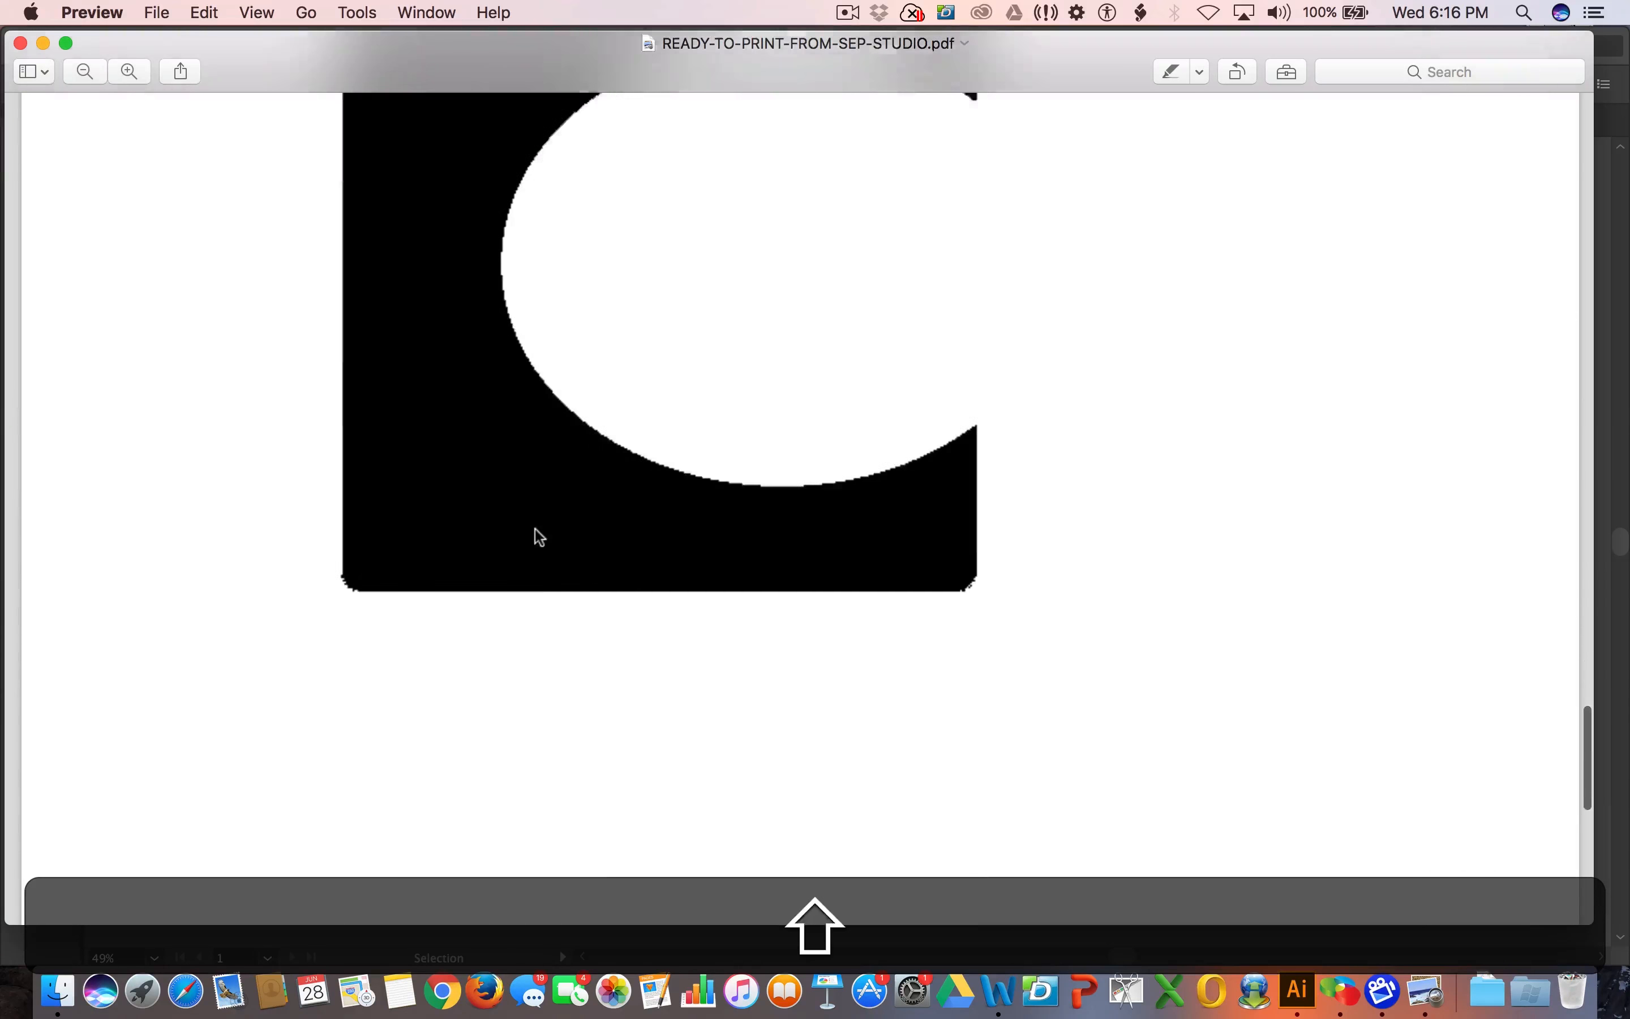
scroll(539, 537, "up", 8)
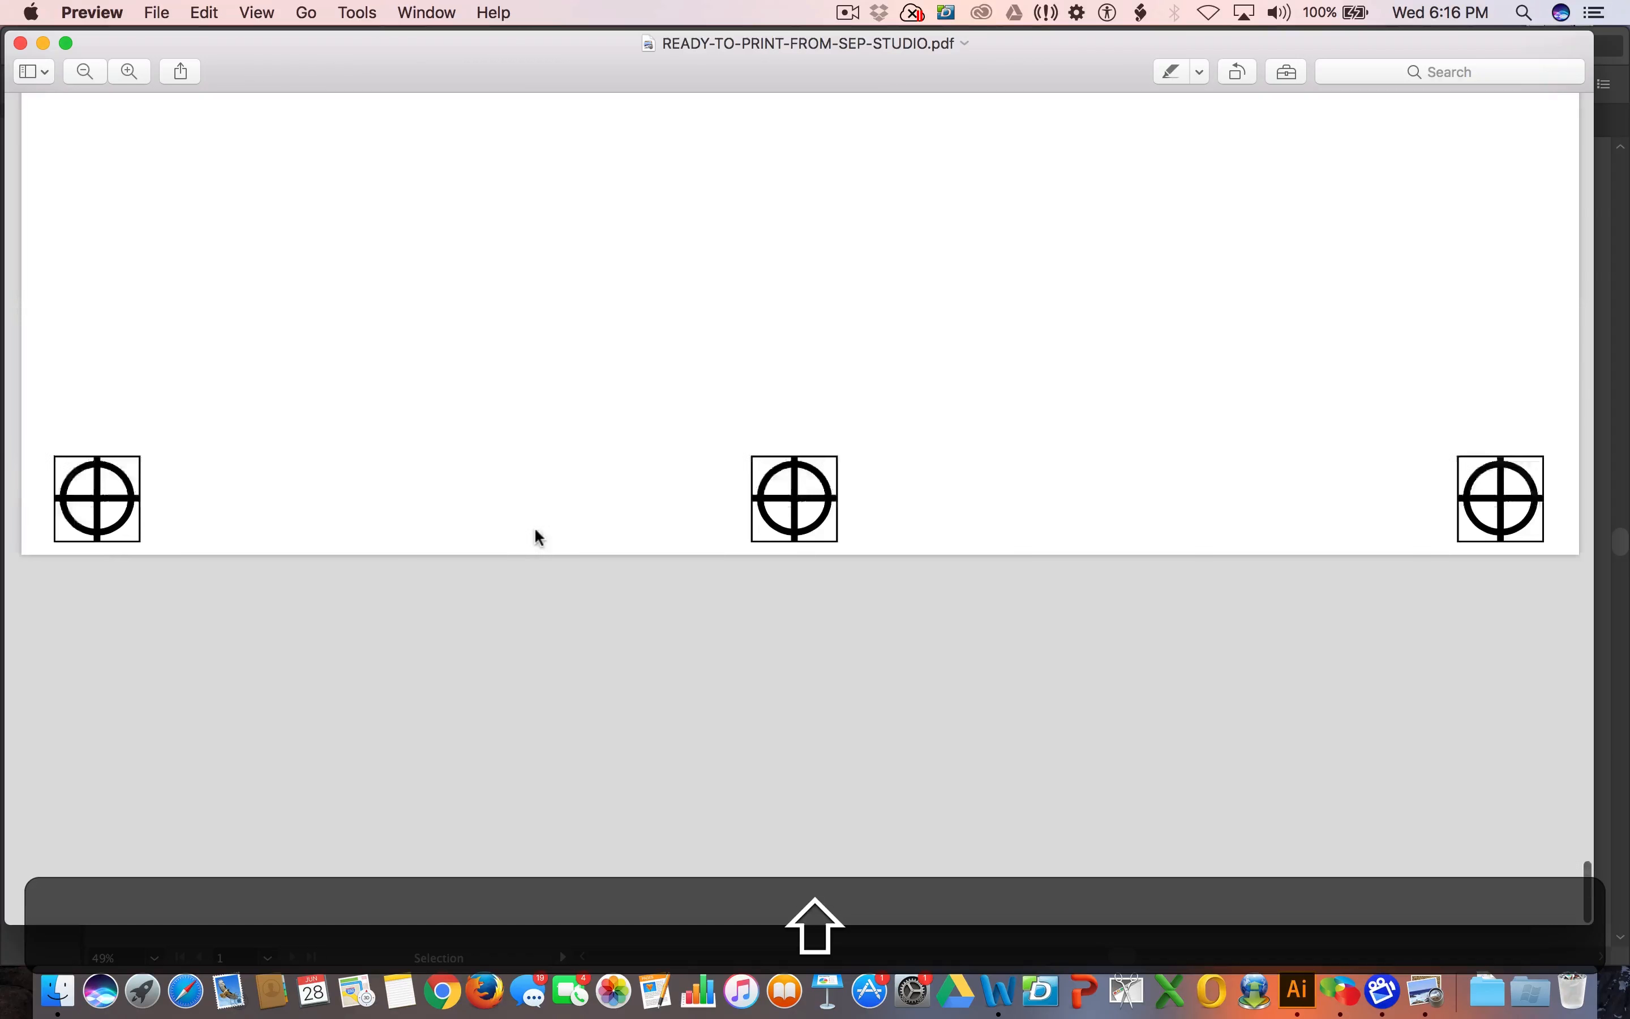
left_click(21, 43)
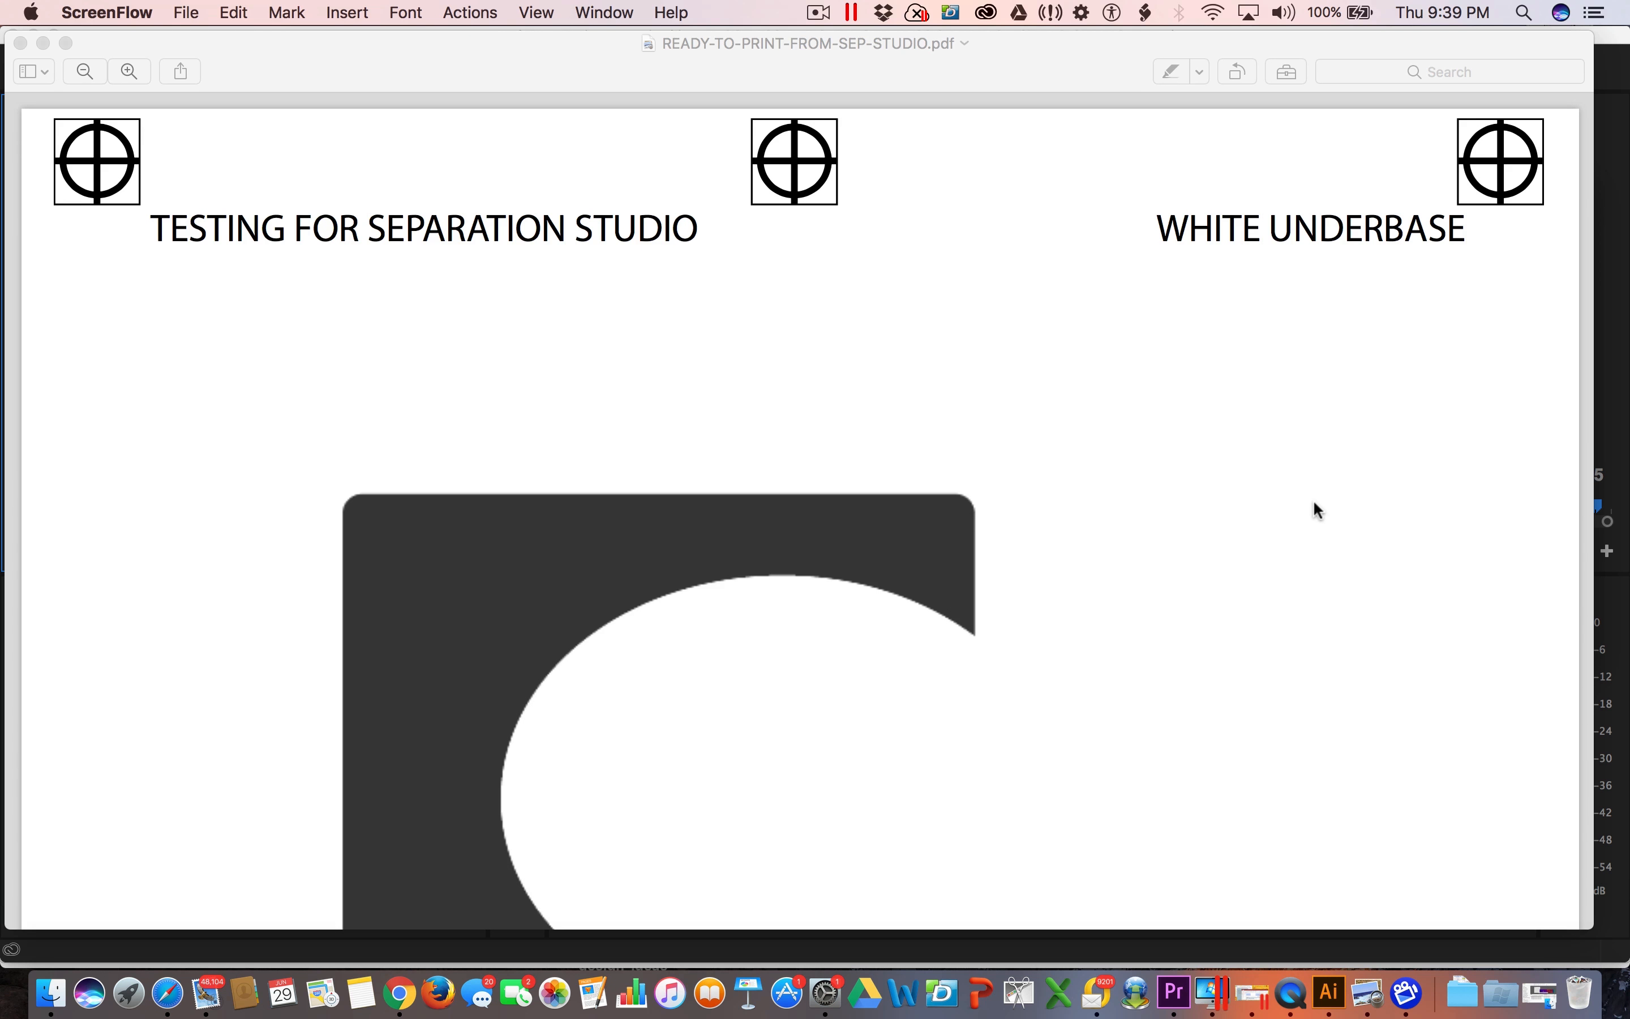
Examine the separation pages of READY-TO-PRINT-FROM-SEP-STUDIO.pdf again, starting from the white underbase page.
scroll(1318, 511, "up", 2)
scroll(1312, 502, "down", 5)
right_click(1313, 501)
left_click(1307, 345)
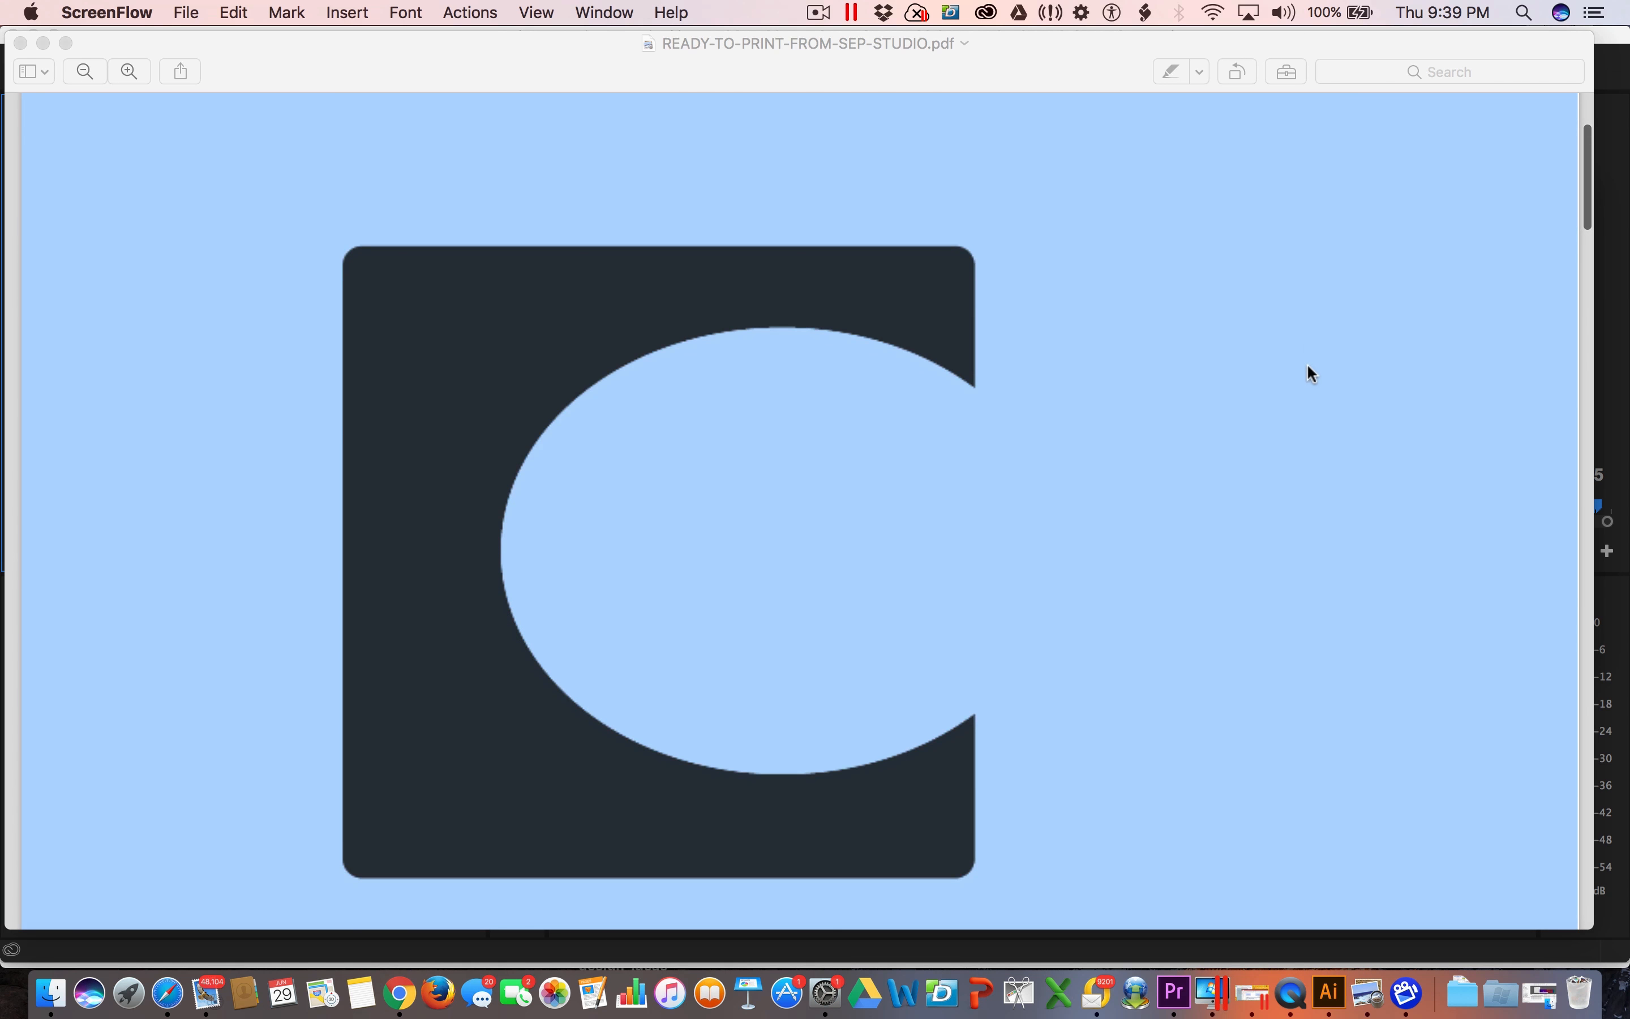
left_click(1216, 167)
scroll(1217, 167, "down", 10)
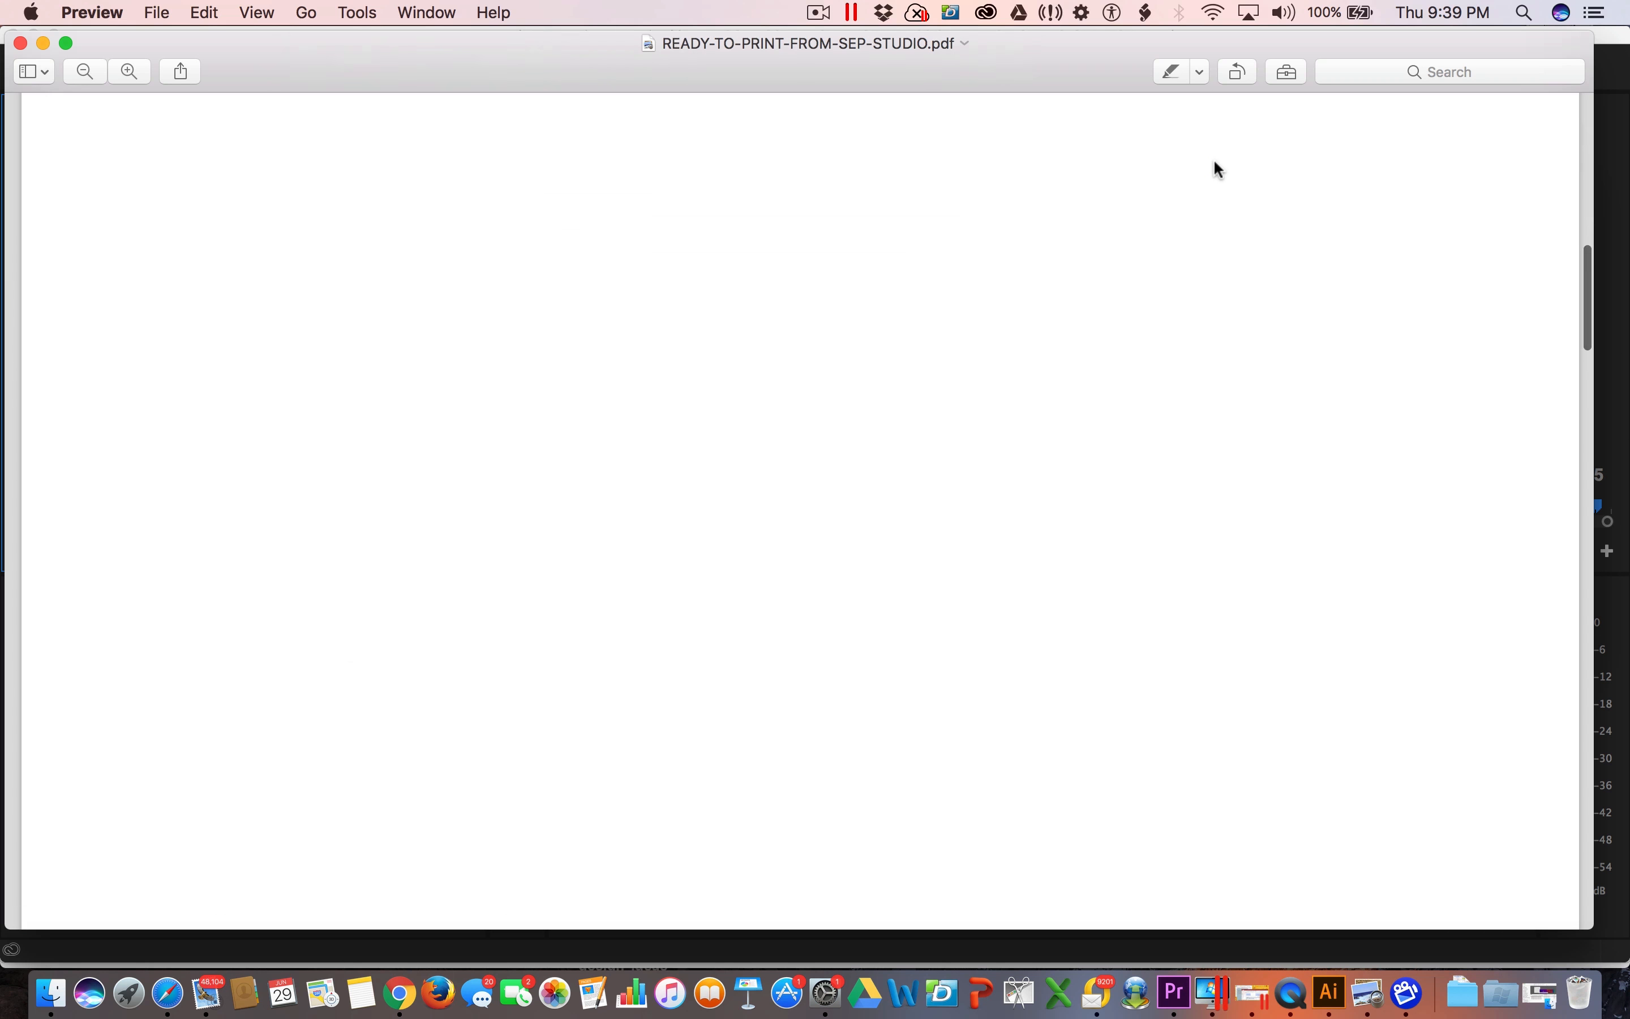
scroll(1216, 167, "up", 3)
scroll(1218, 170, "down", 15)
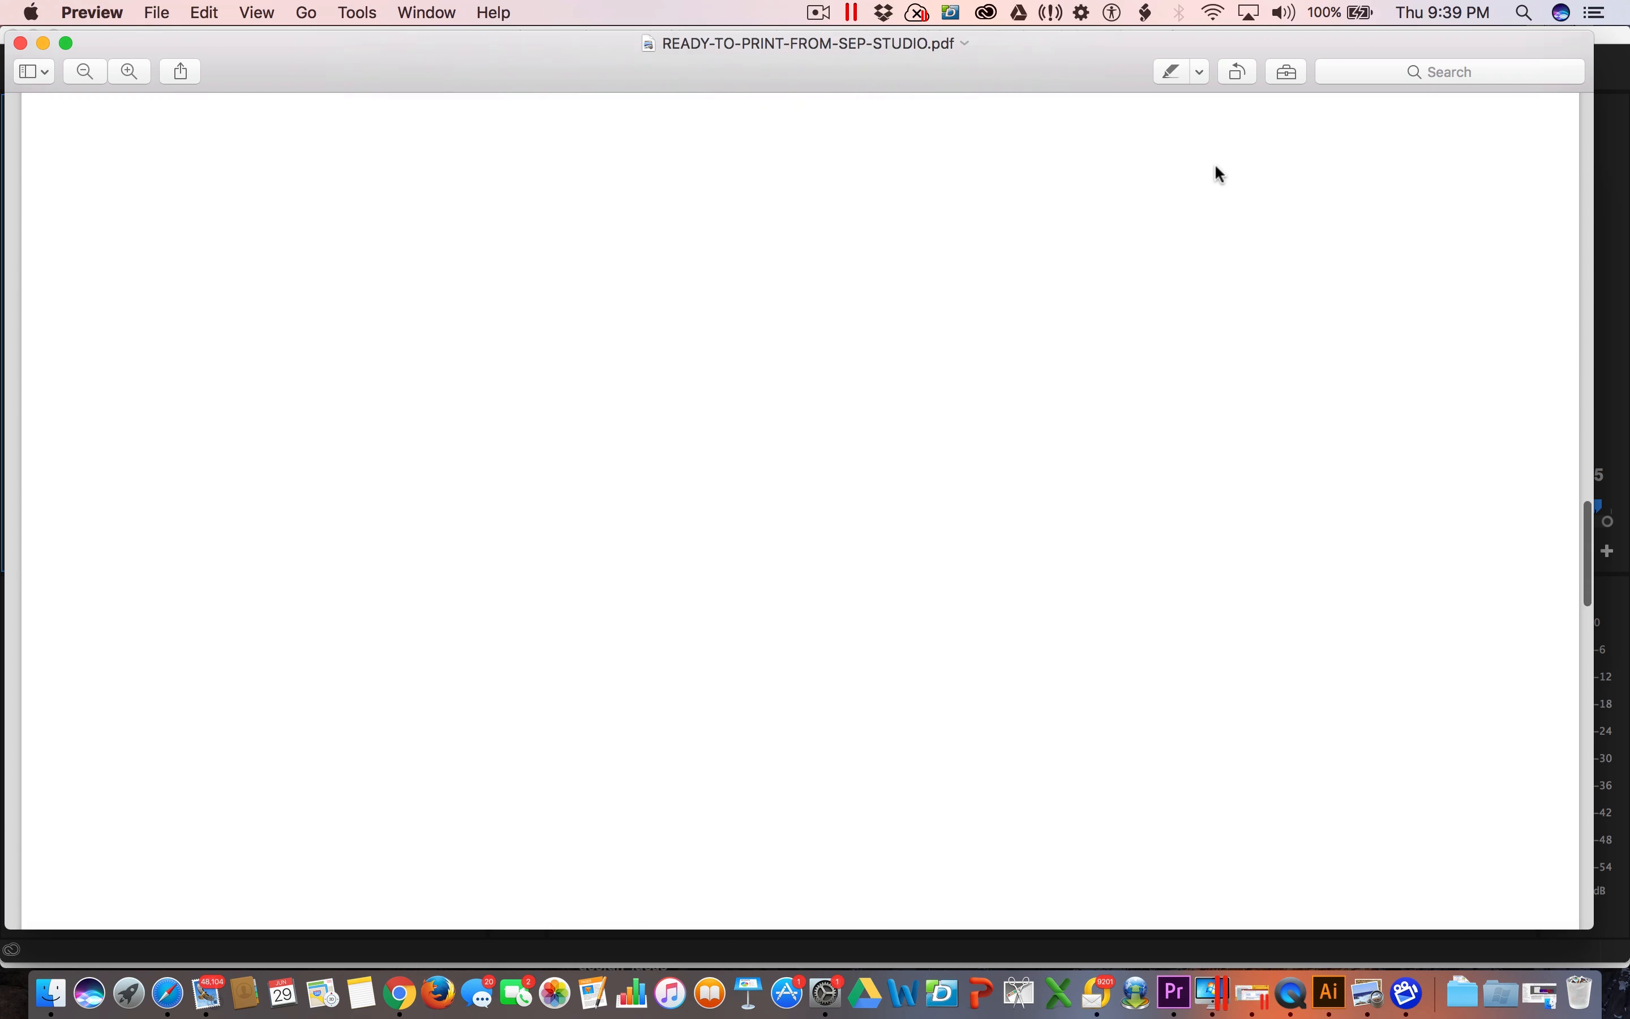